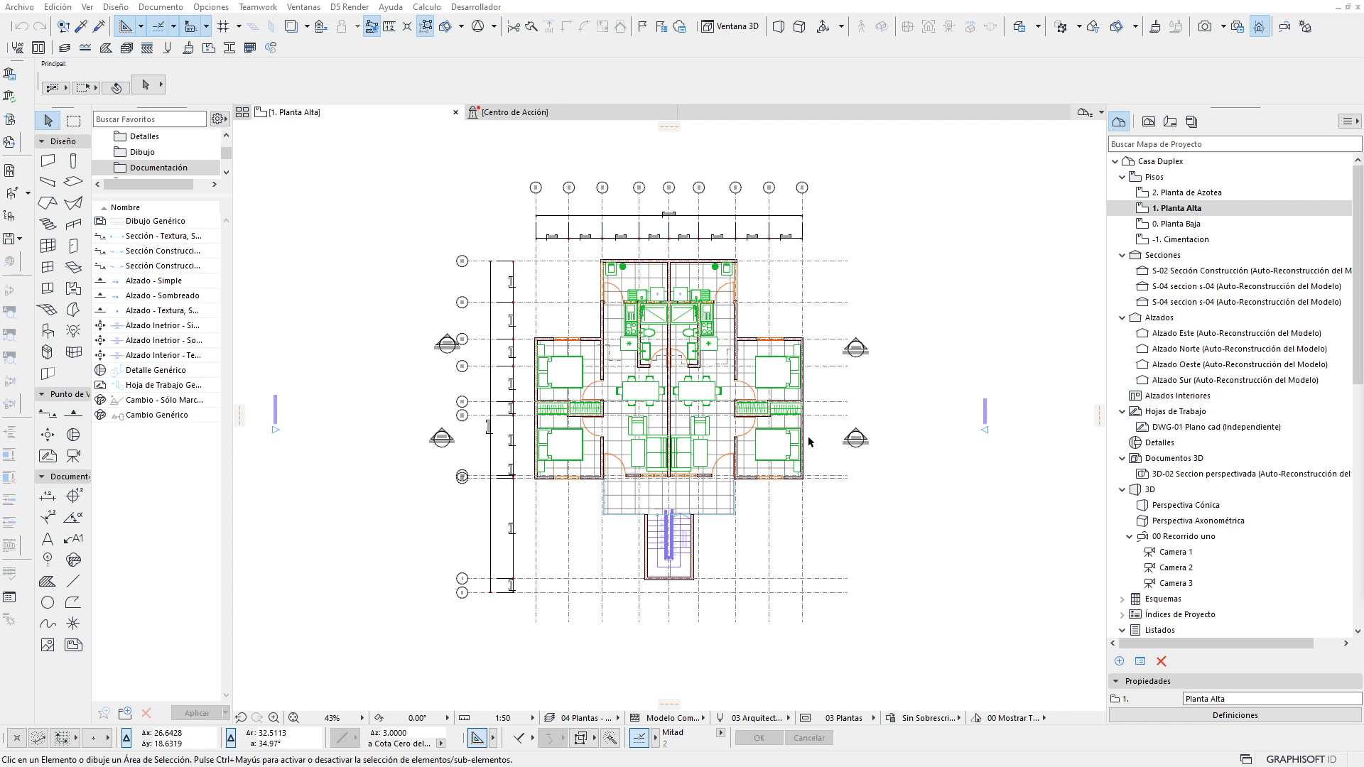
Step: Open the 0. Planta Baja floor plan and zoom into the empty area below the drawing
double_click(1179, 224)
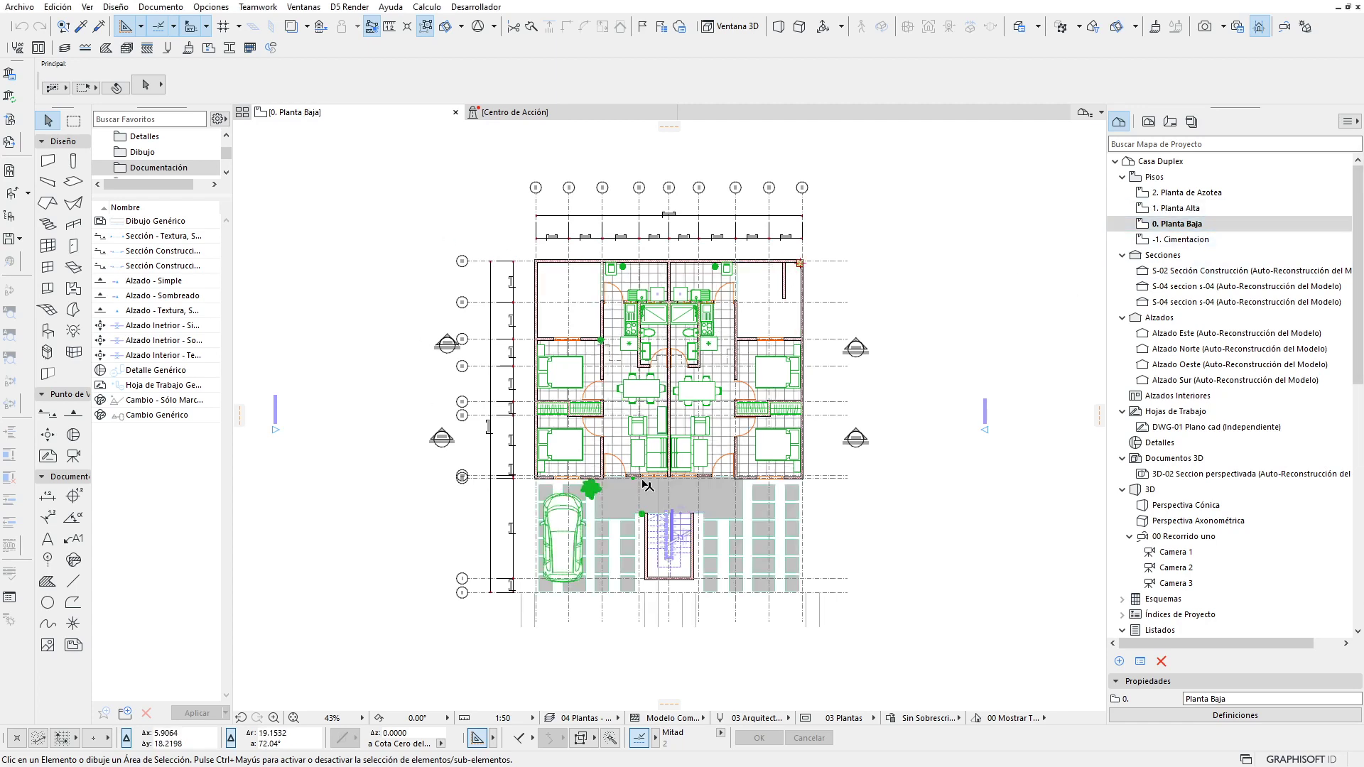
middle_click_drag(462, 625, 575, 347)
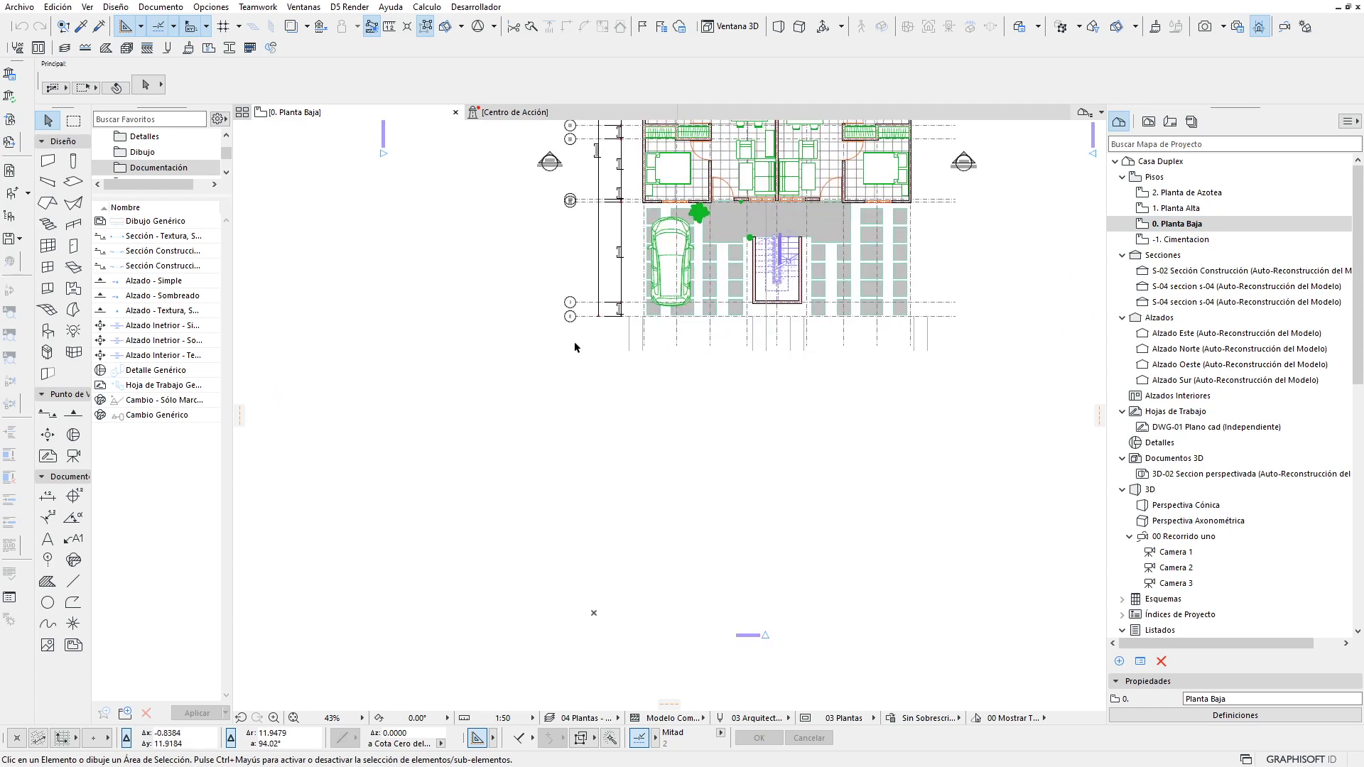
scroll(603, 639, "up", 5)
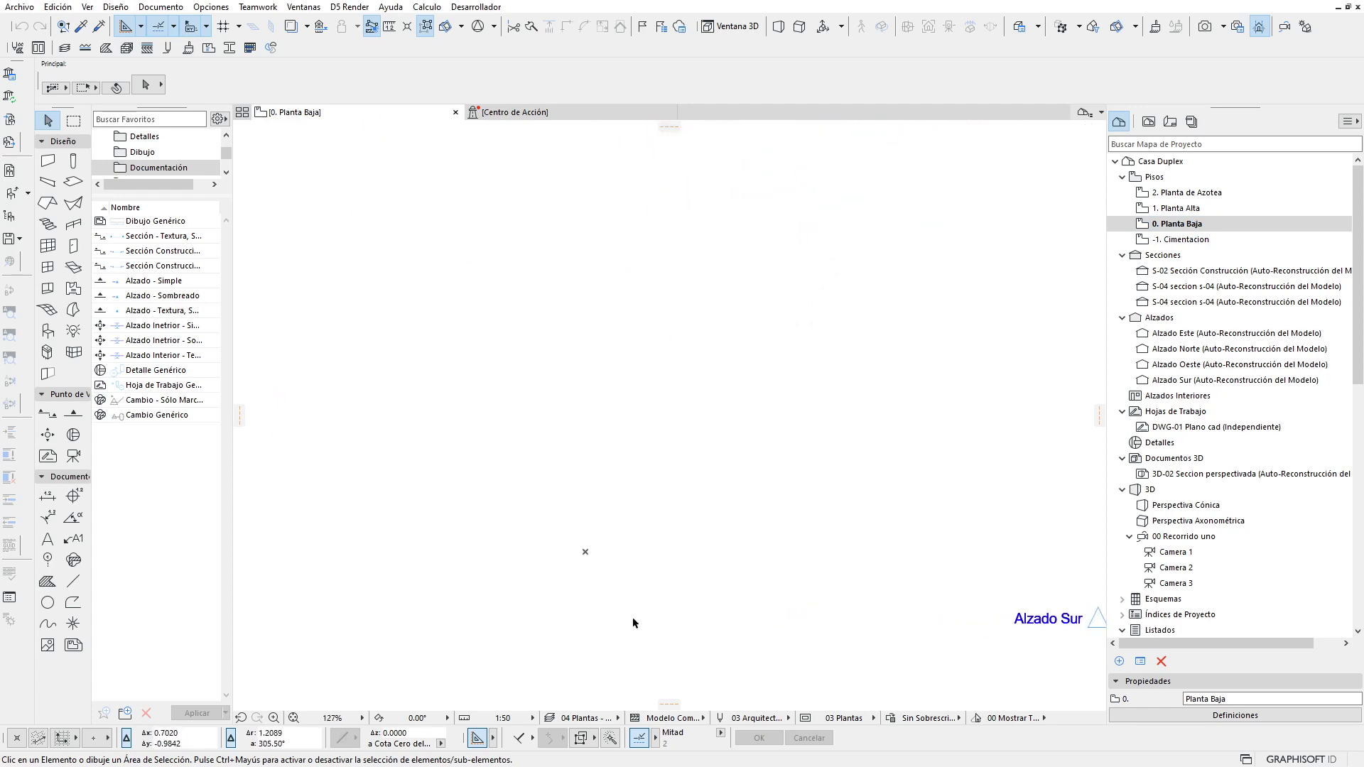
scroll(548, 524, "up", 3)
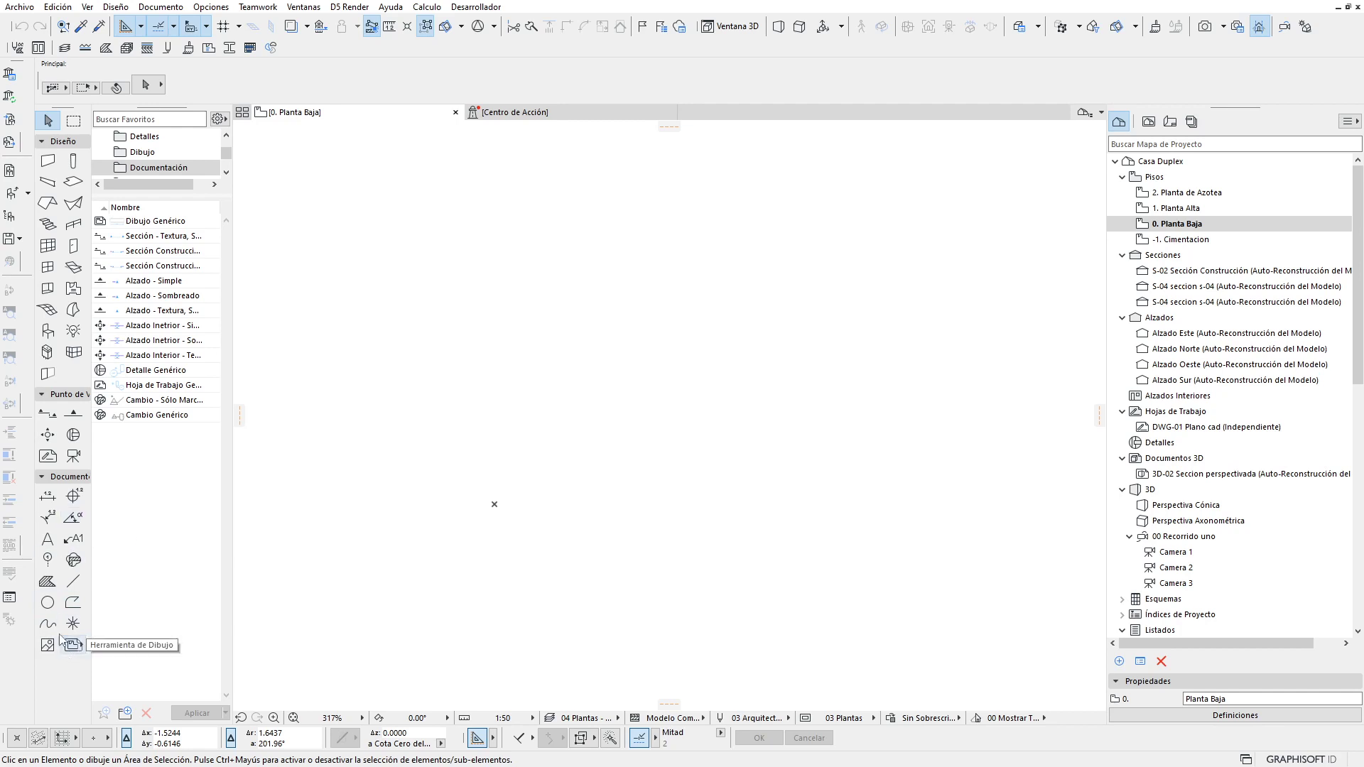
Step: Draw a 0.2 x 0.2 square using the Polyline tool's rectangle method
left_click_drag(90, 497, 109, 504)
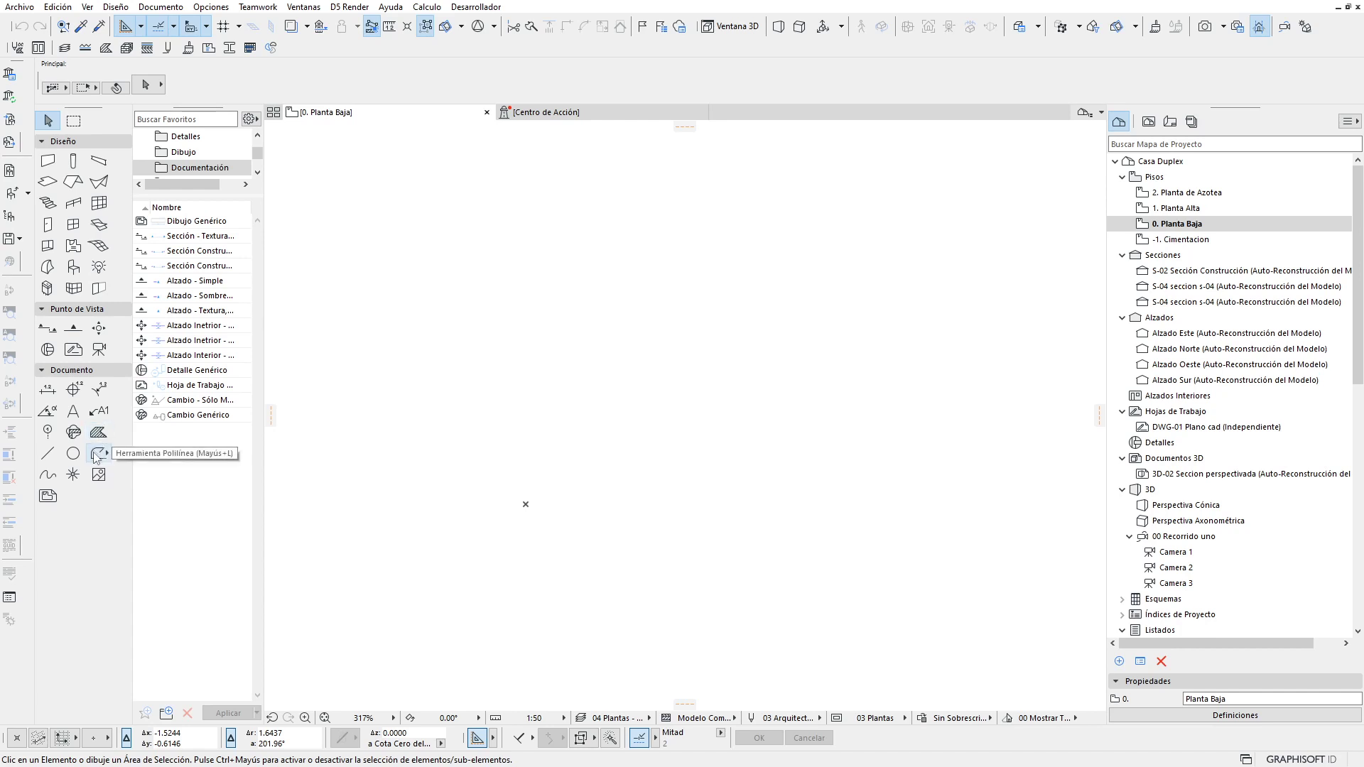
left_click(97, 455)
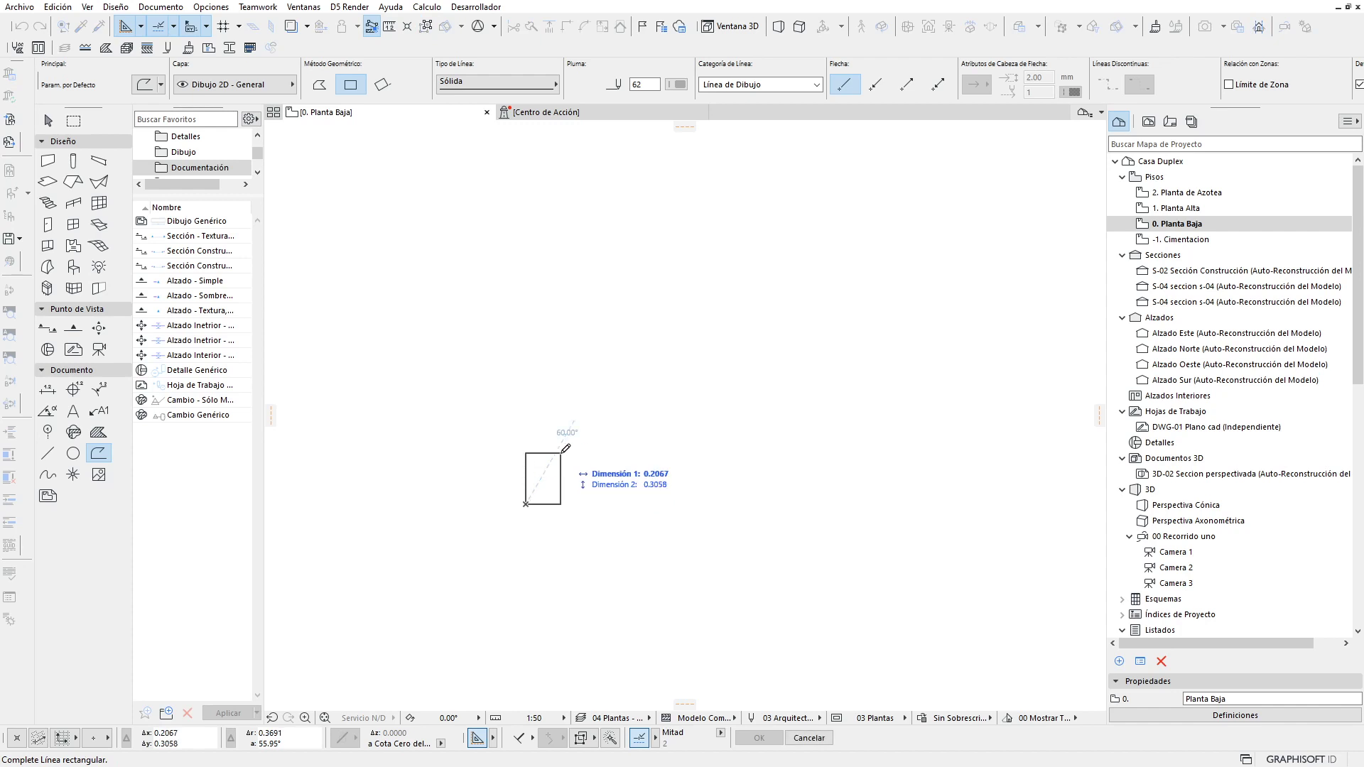
type("0.2")
key("Tab")
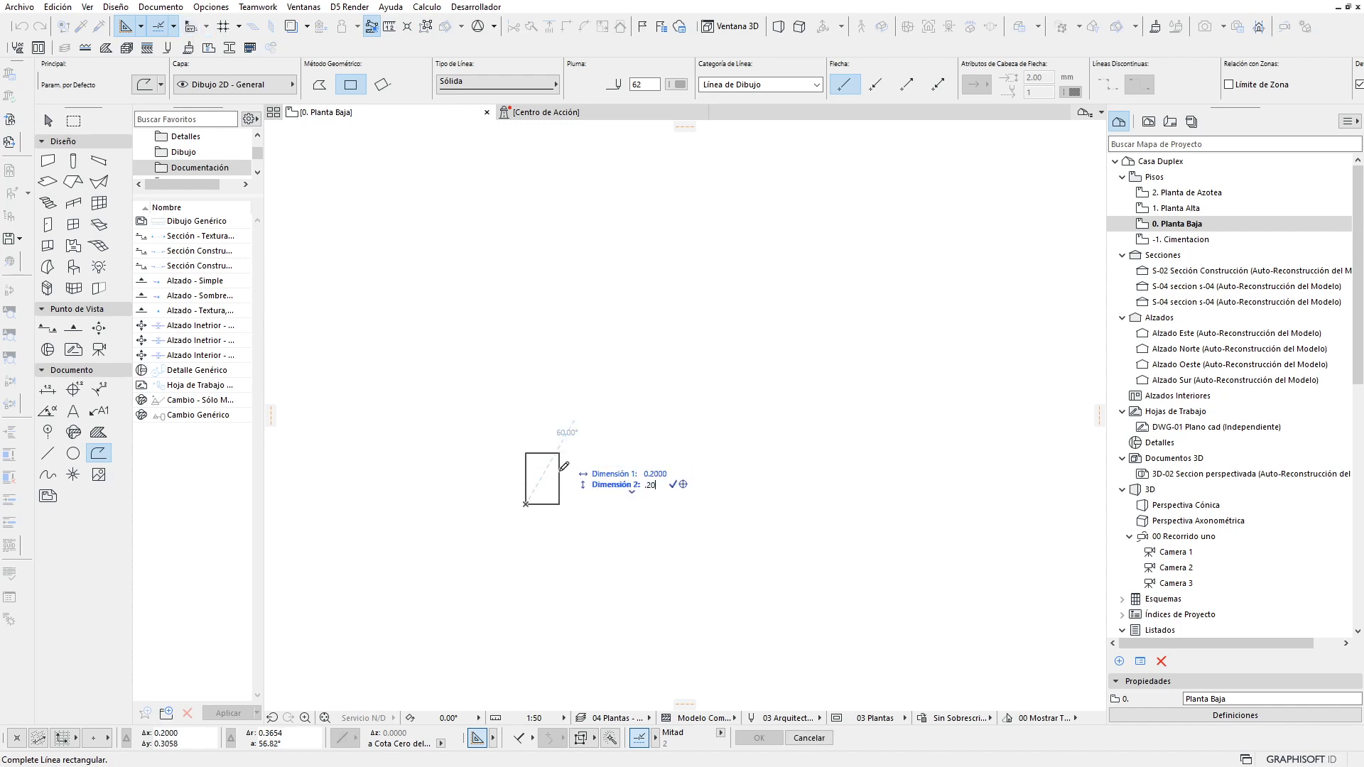
key("Return")
scroll(549, 482, "up", 3)
scroll(483, 470, "up", 1)
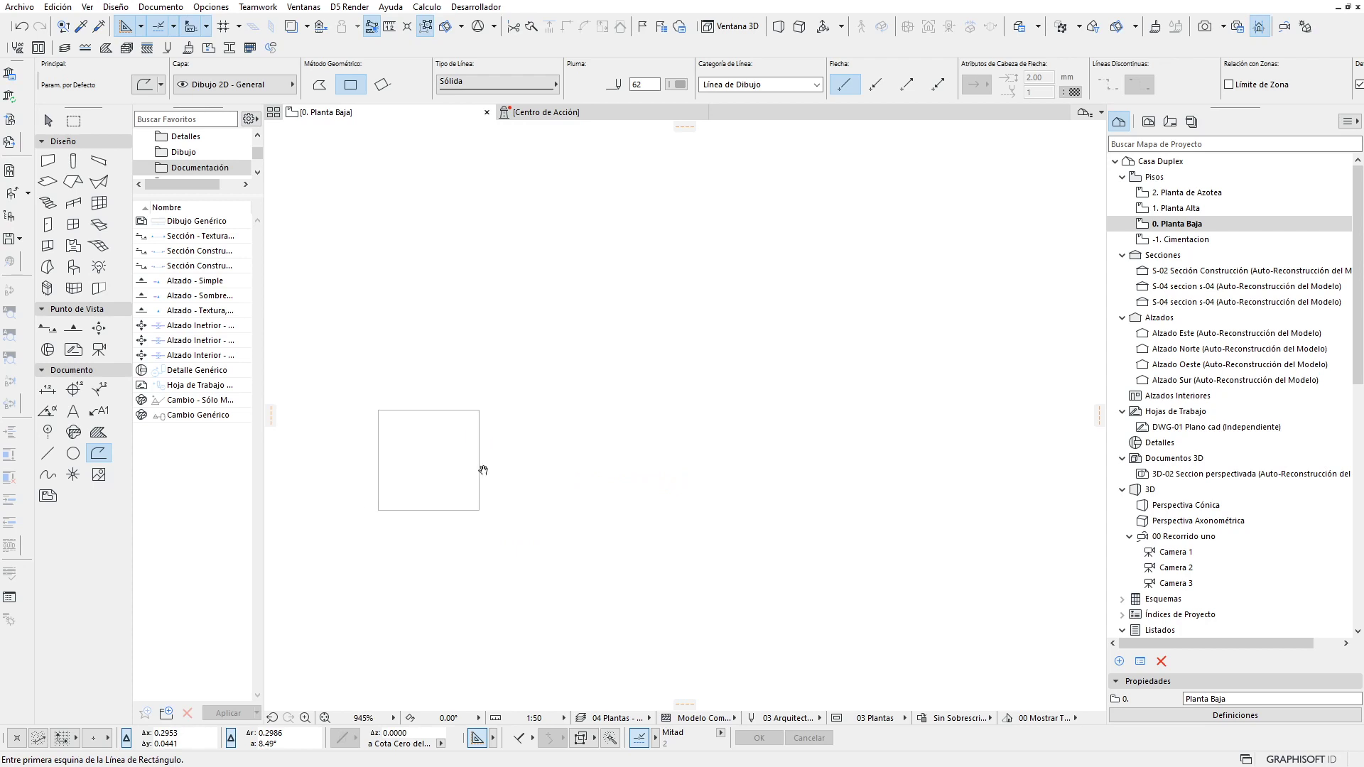
middle_click_drag(483, 470, 462, 462)
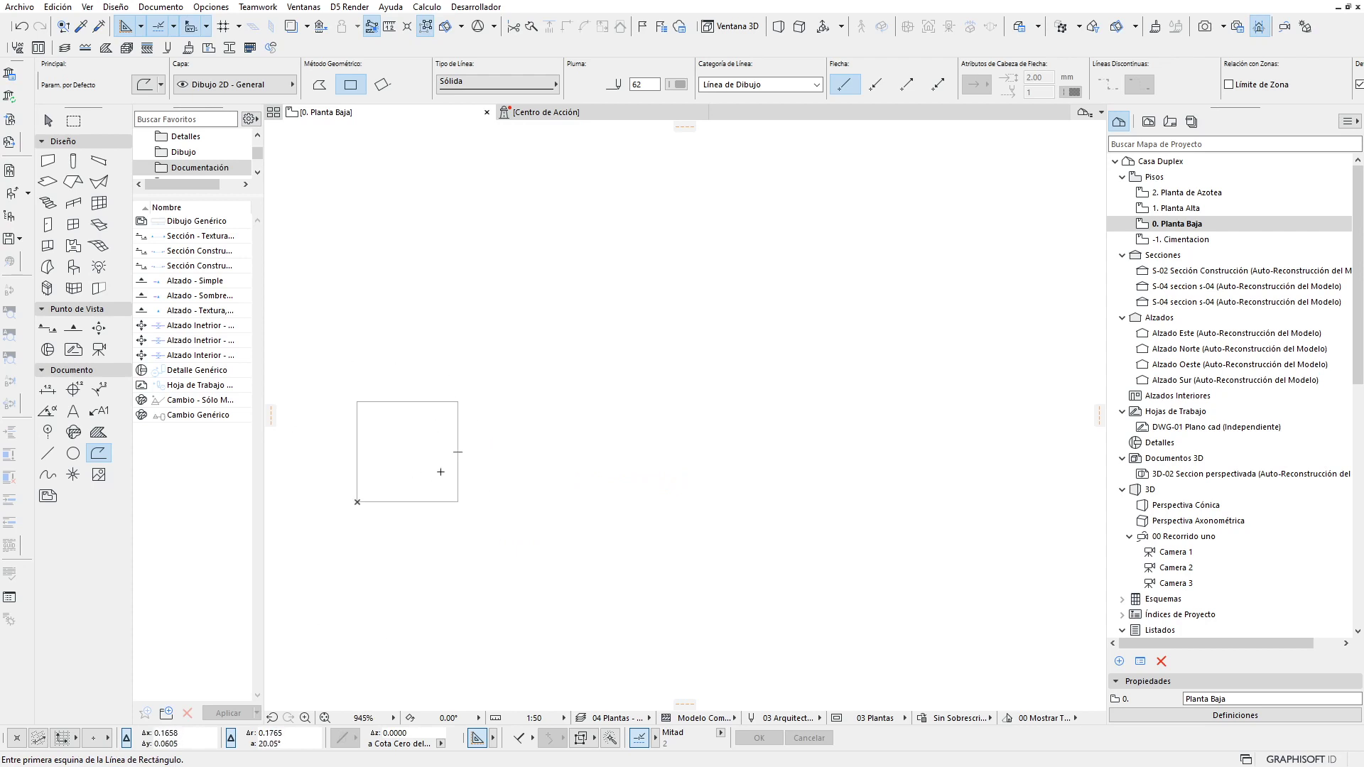
scroll(440, 472, "down", 2)
scroll(462, 476, "down", 2)
scroll(463, 474, "down", 1)
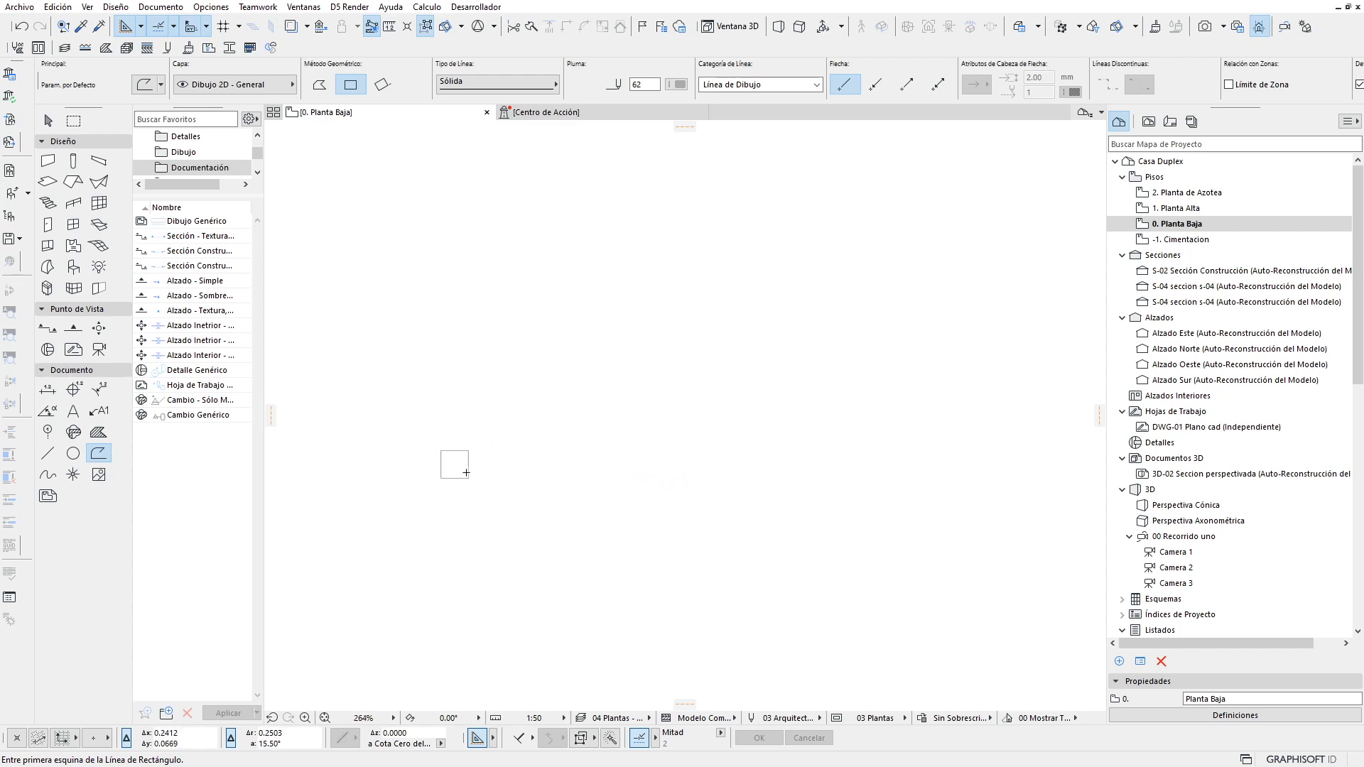
scroll(469, 472, "up", 2)
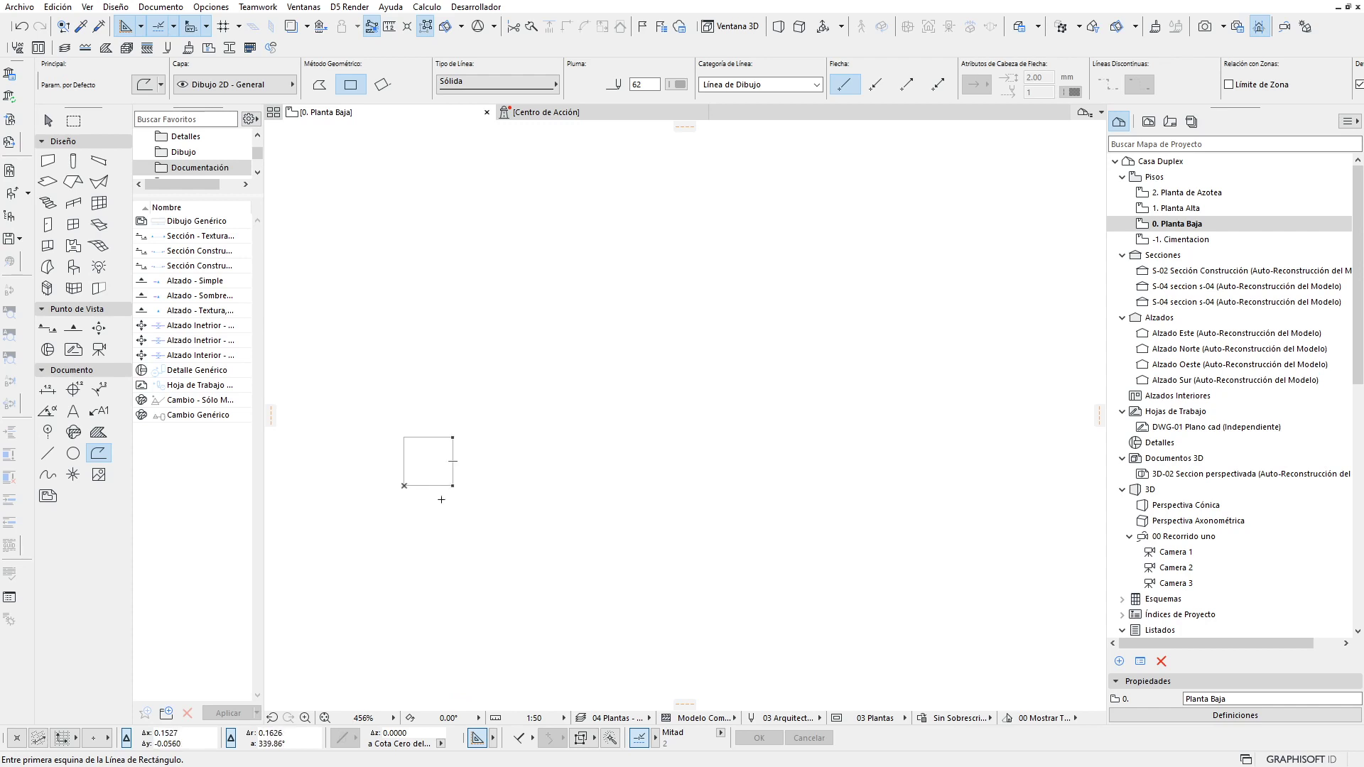
Step: Split the square into four cells with horizontal and vertical midpoint lines
left_click(49, 455)
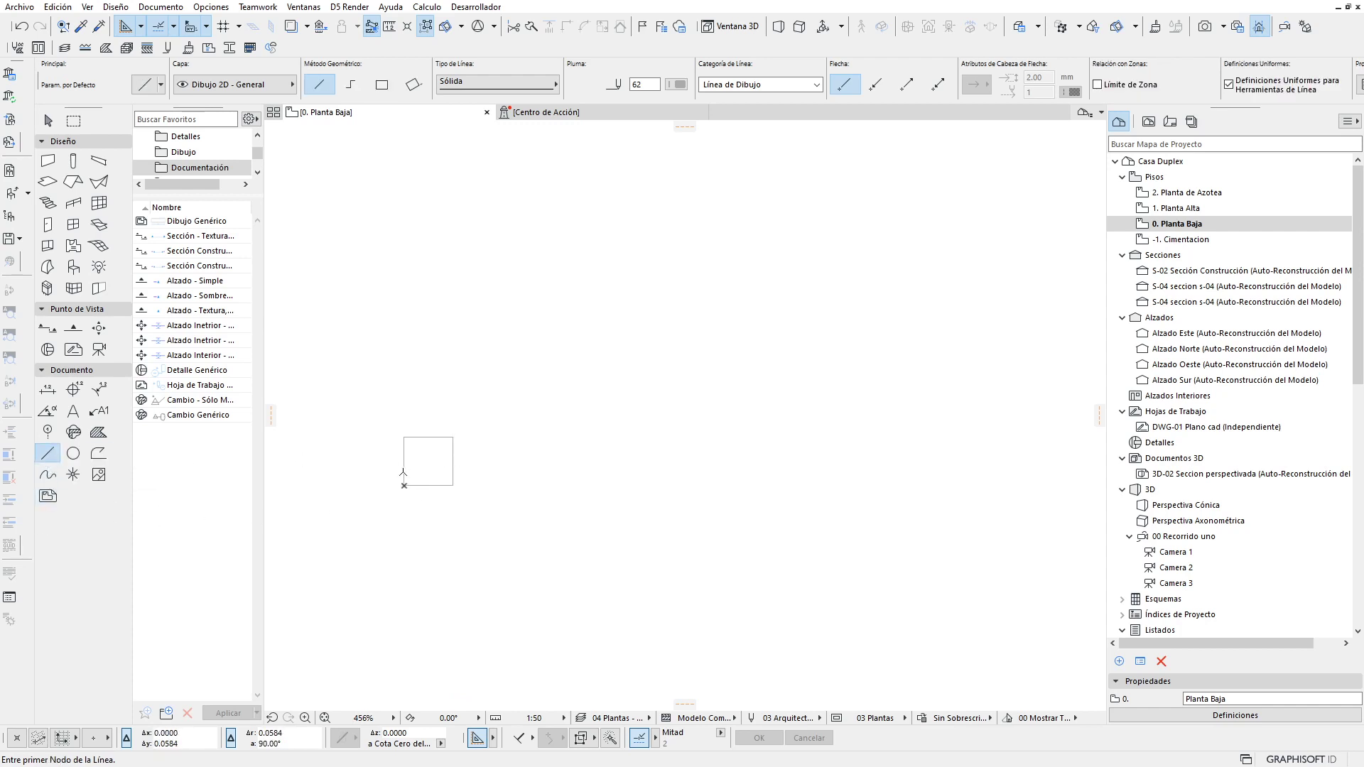
left_click(404, 461)
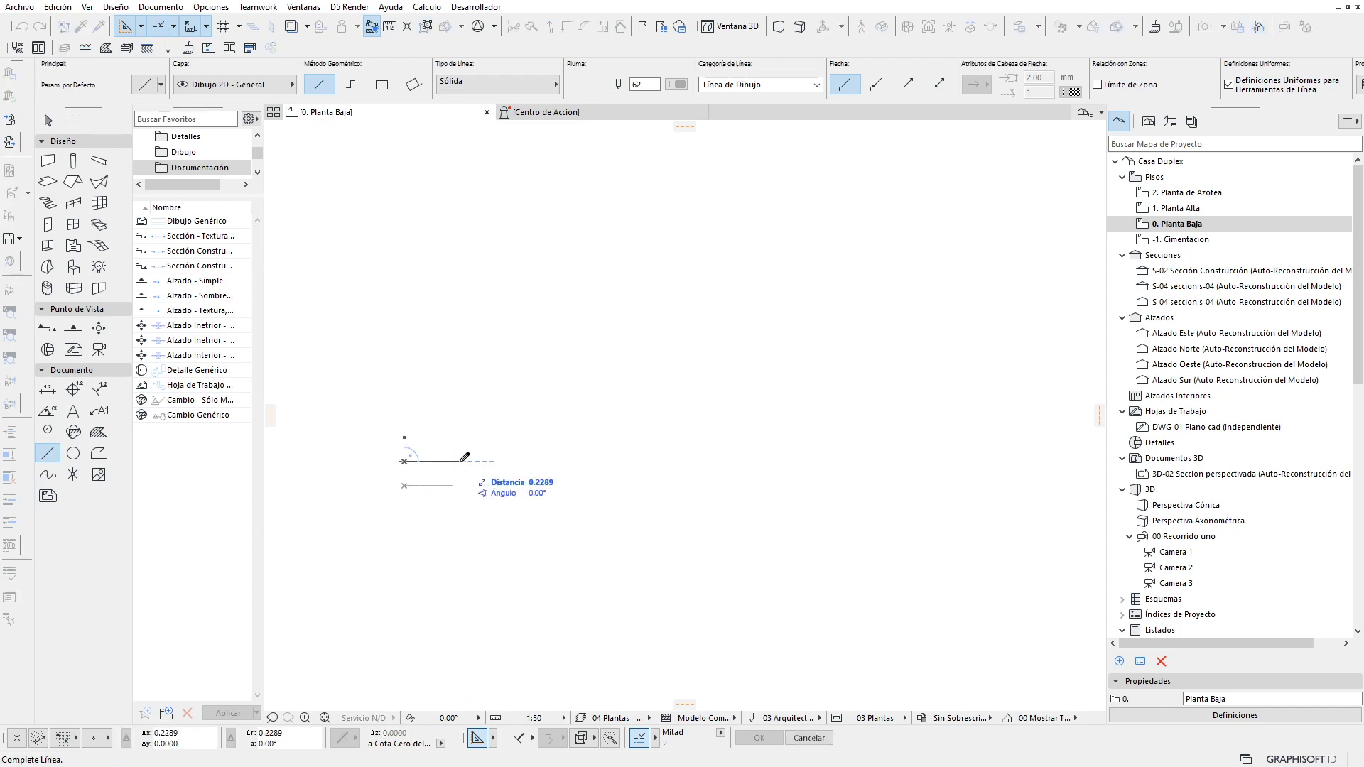
left_click(453, 461)
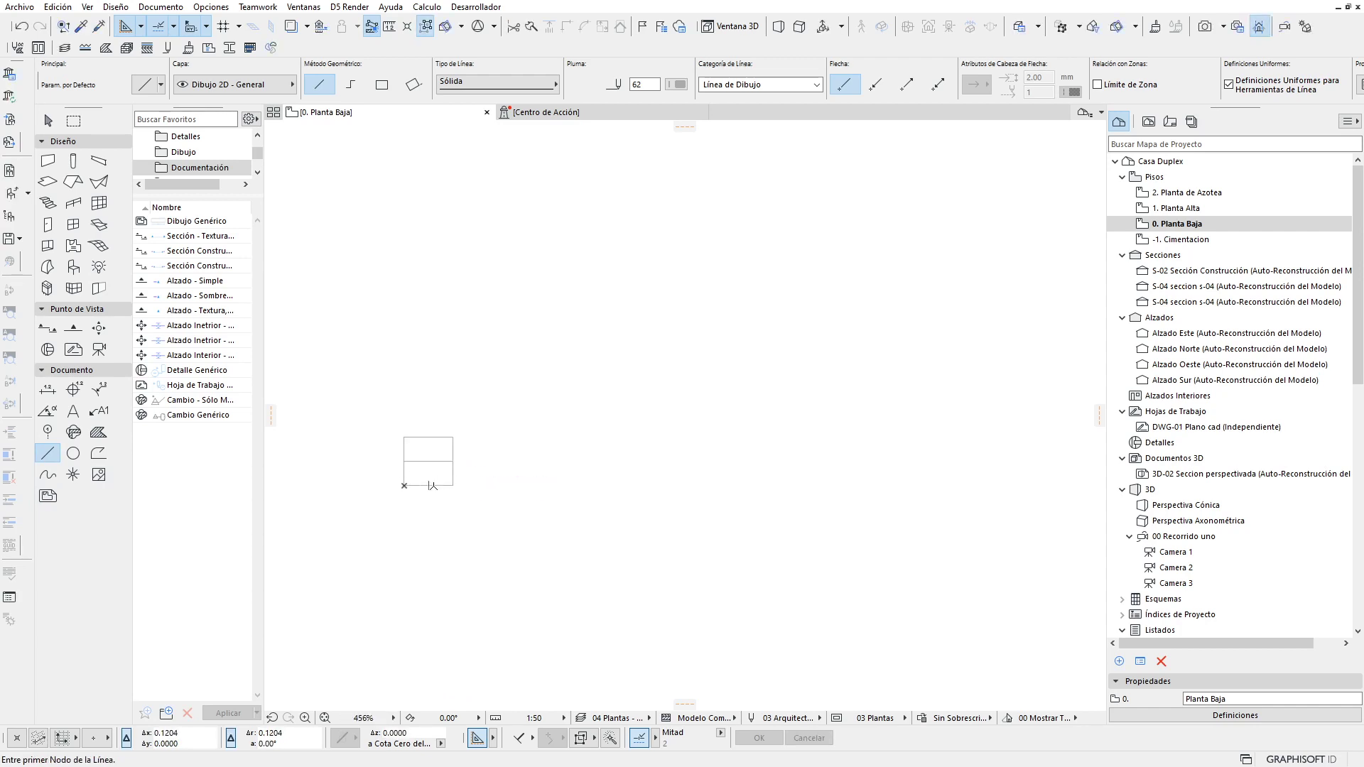
left_click(429, 485)
left_click(429, 437)
scroll(467, 498, "up", 3)
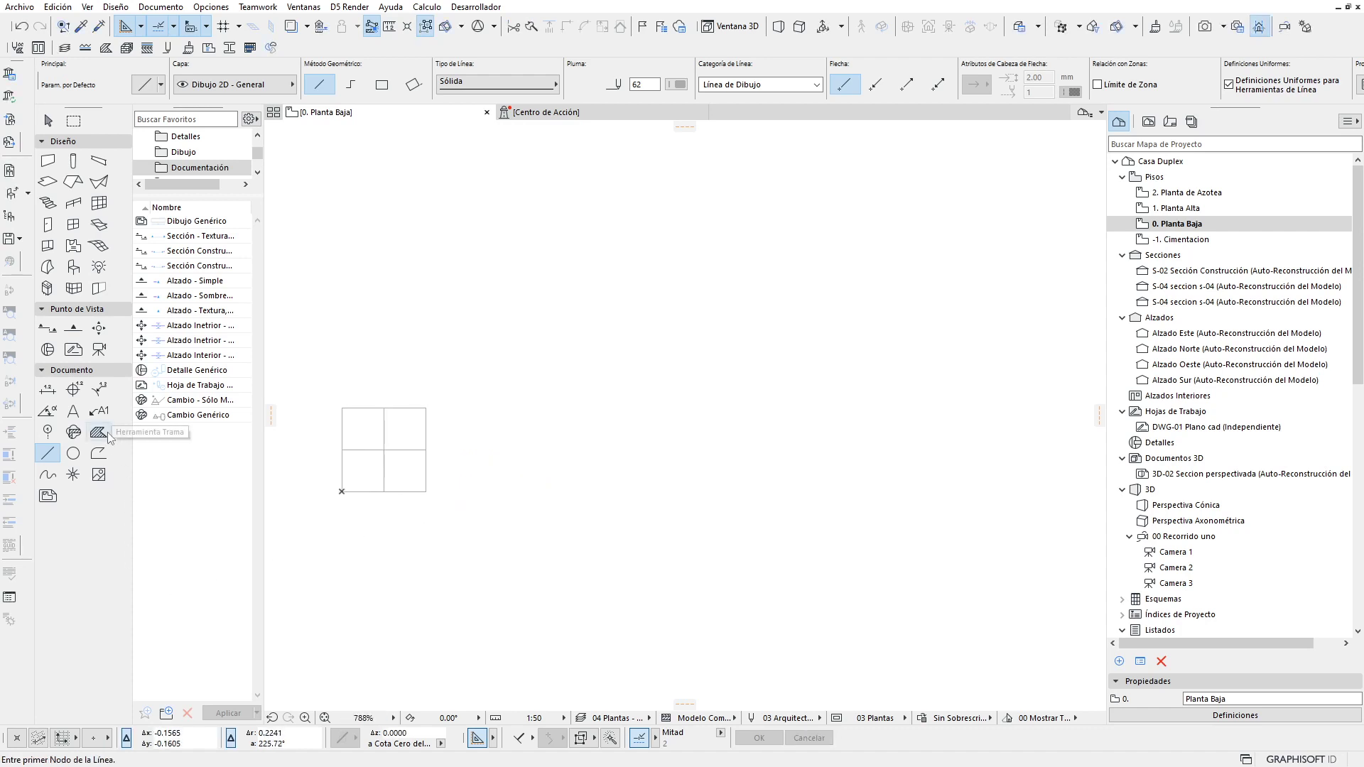
left_click(98, 434)
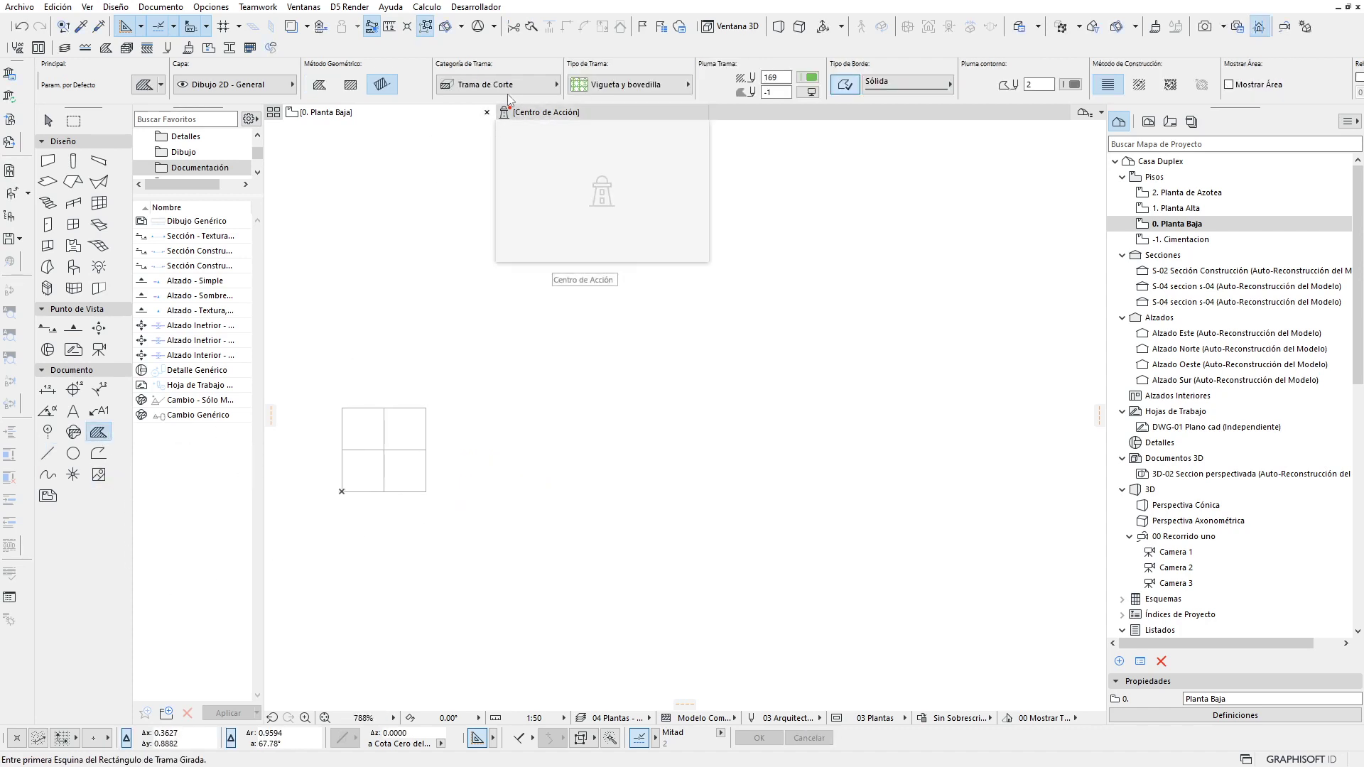
Step: Set the fill to category Trama de Dibujo, Fondo pattern and background pen 6
left_click(488, 88)
left_click(616, 81)
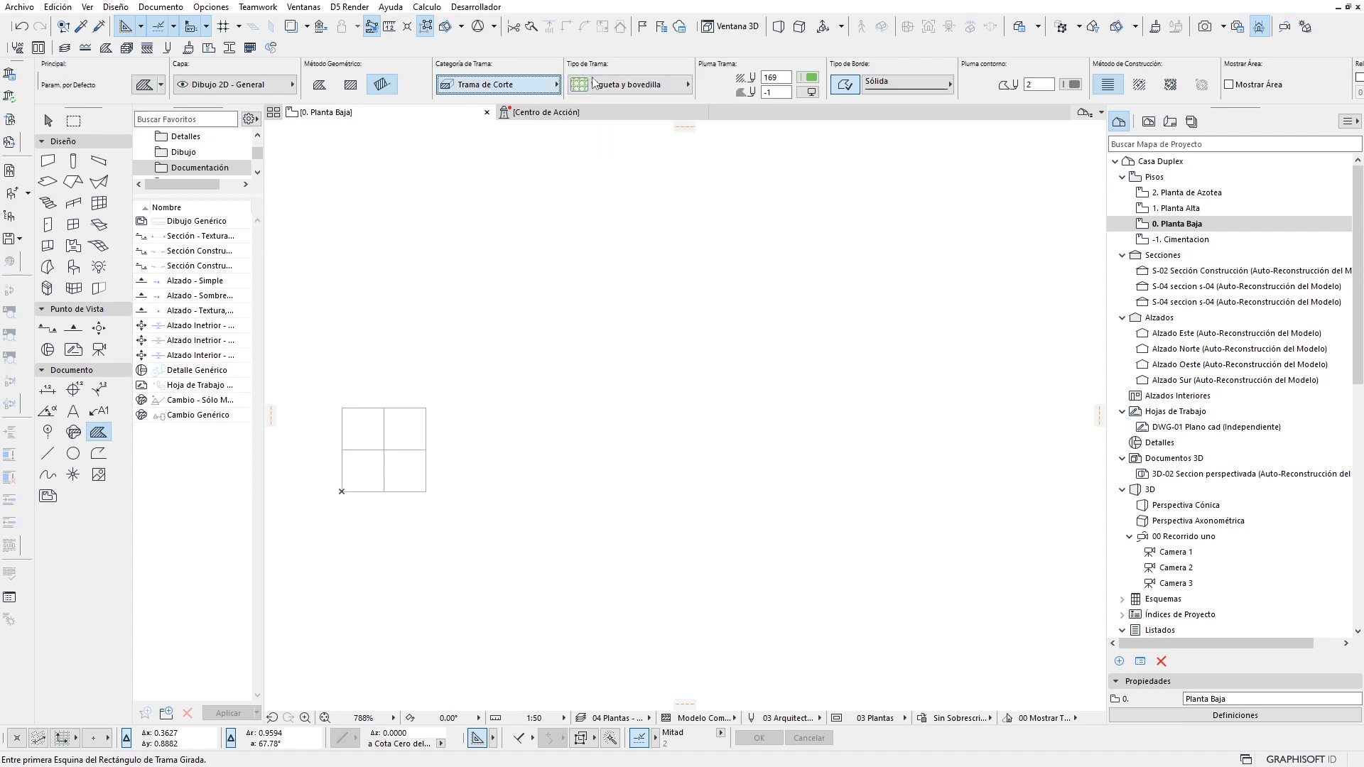
left_click(629, 83)
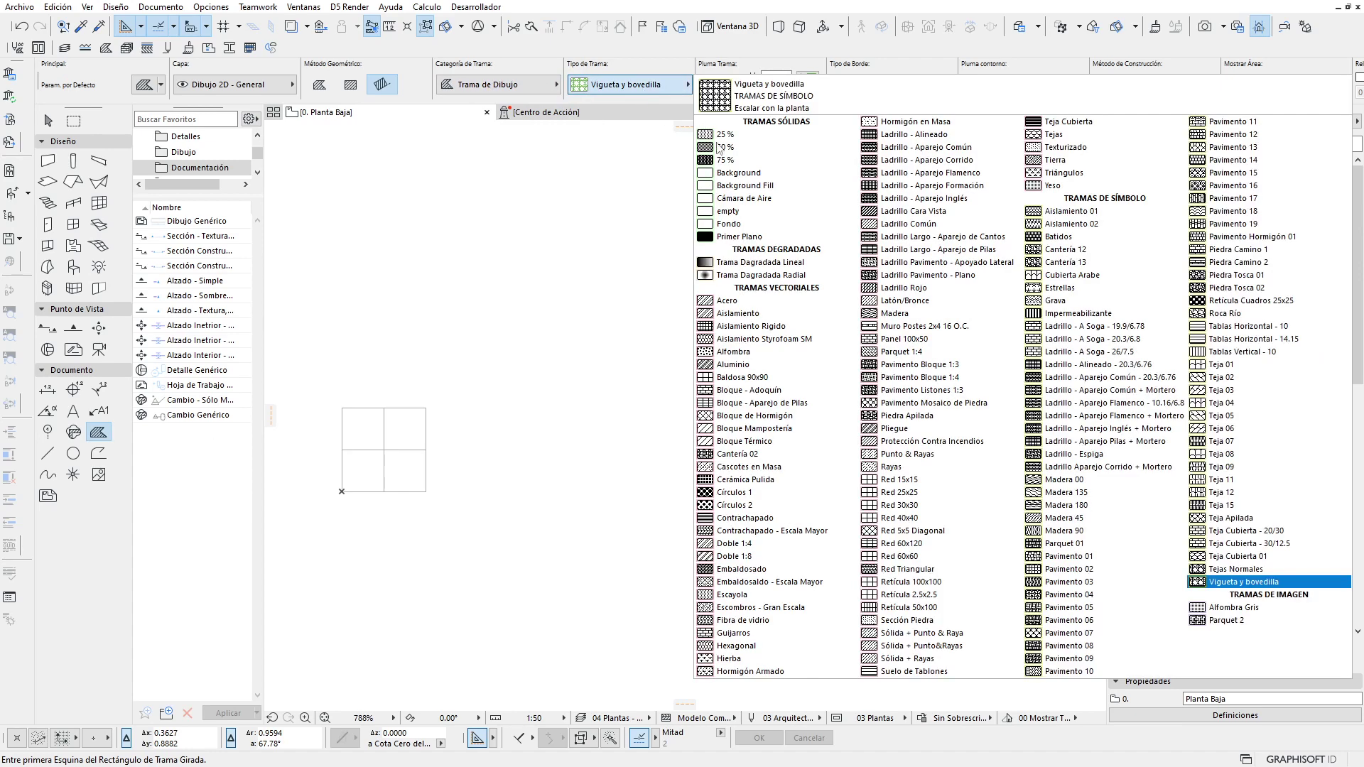
left_click(757, 225)
left_click(810, 93)
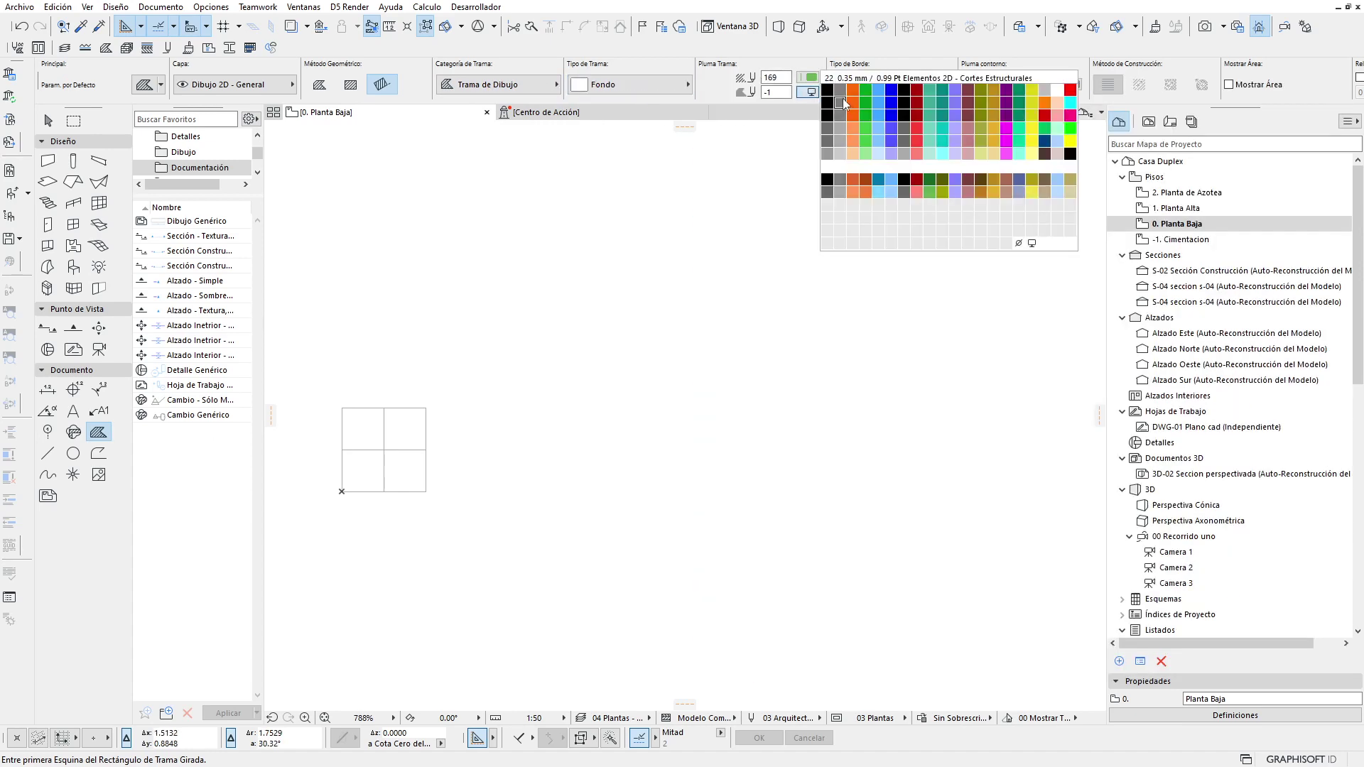
left_click(880, 91)
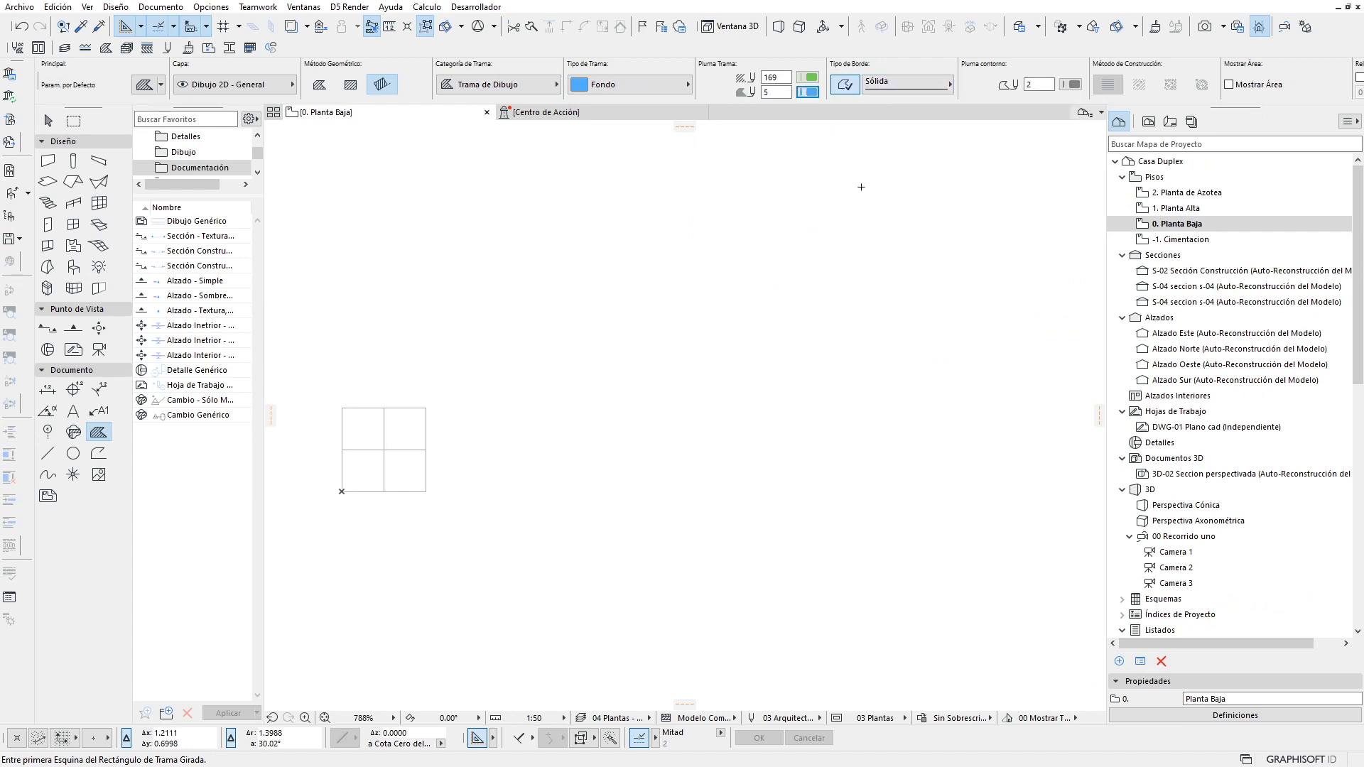
left_click(810, 93)
left_click(894, 93)
Step: Fill the upper-left and lower-right cells of the square with blue
left_click(365, 440)
left_click(396, 478)
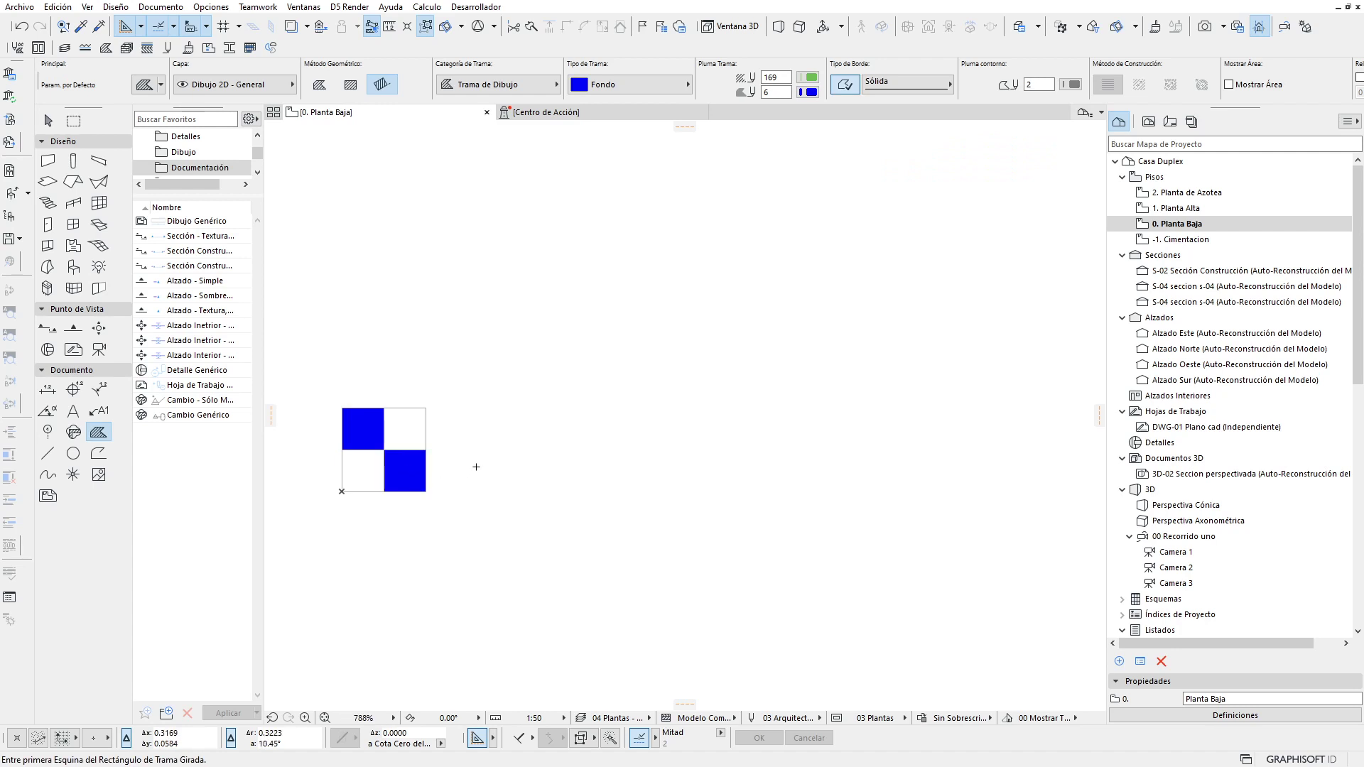
middle_click_drag(472, 466, 448, 472)
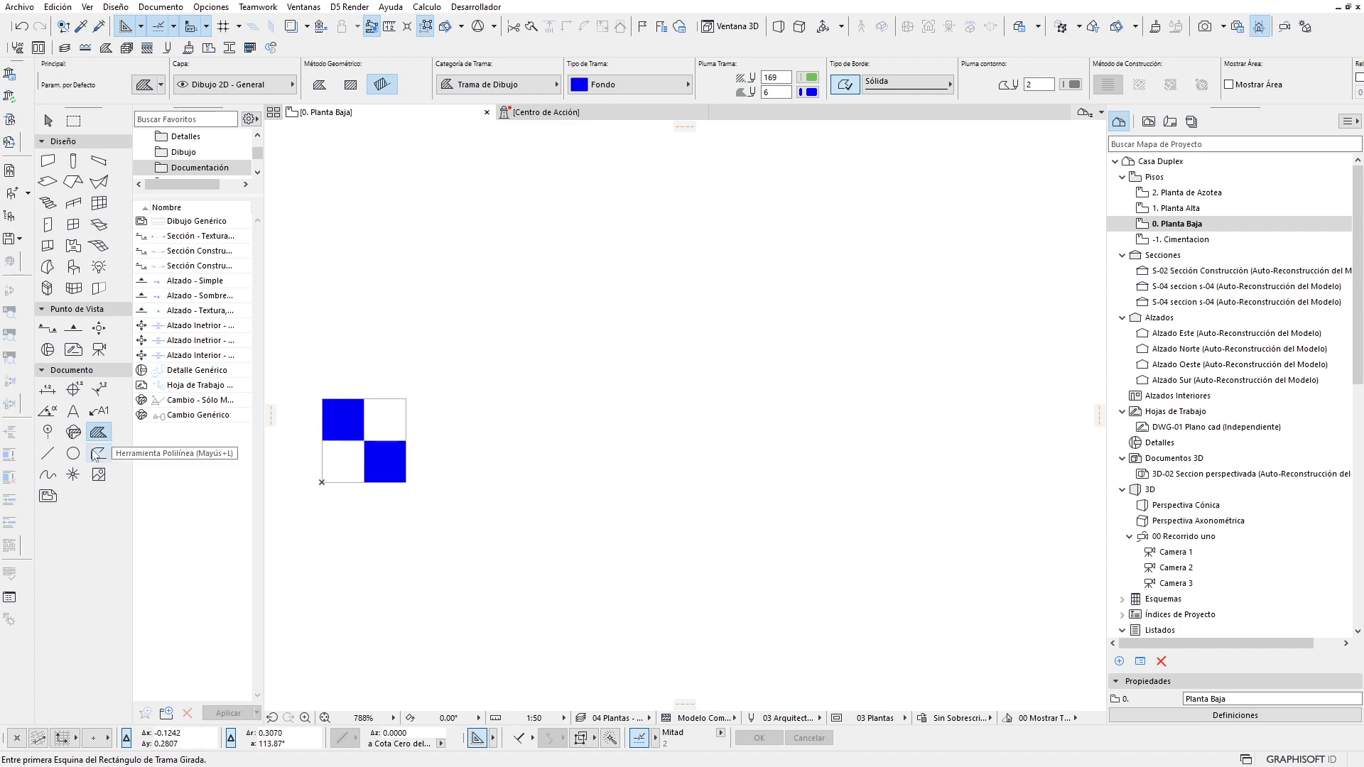
left_click(73, 390)
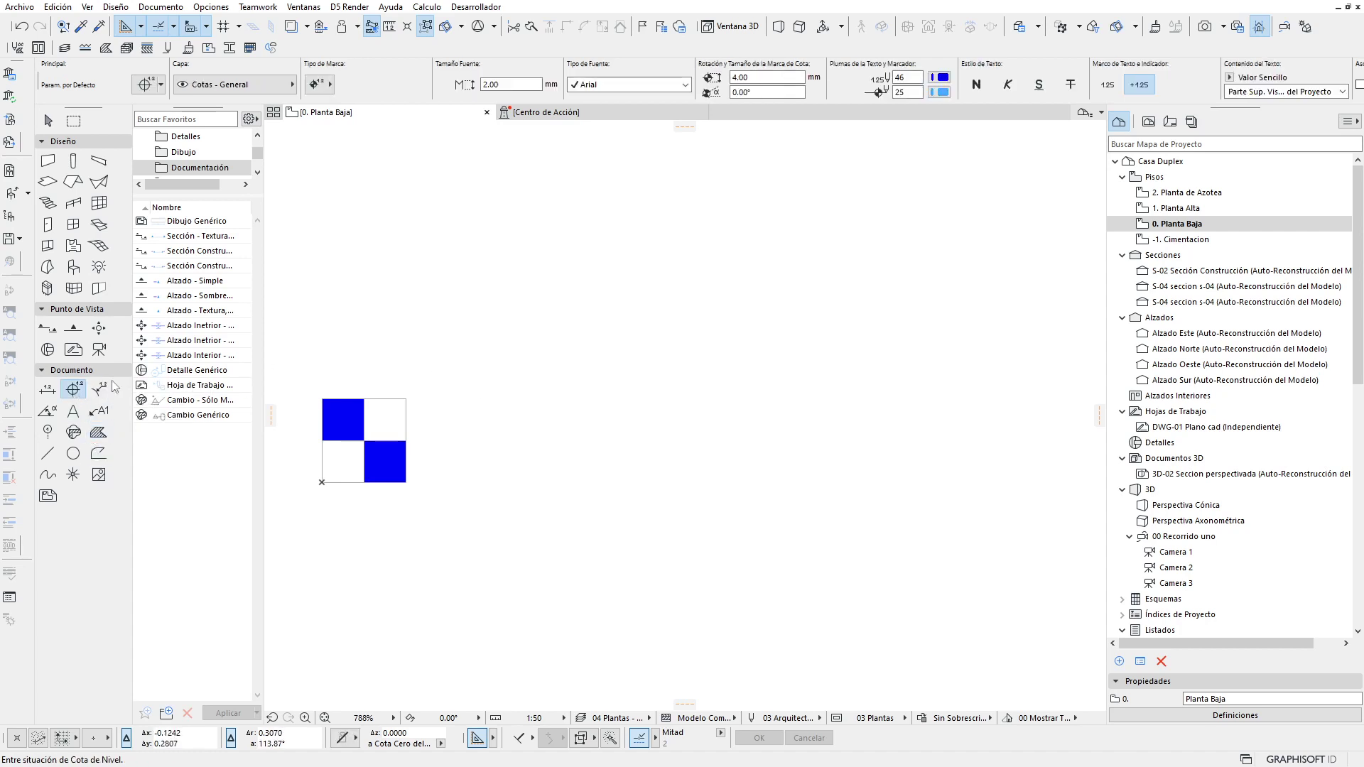
left_click(315, 85)
left_click(98, 432)
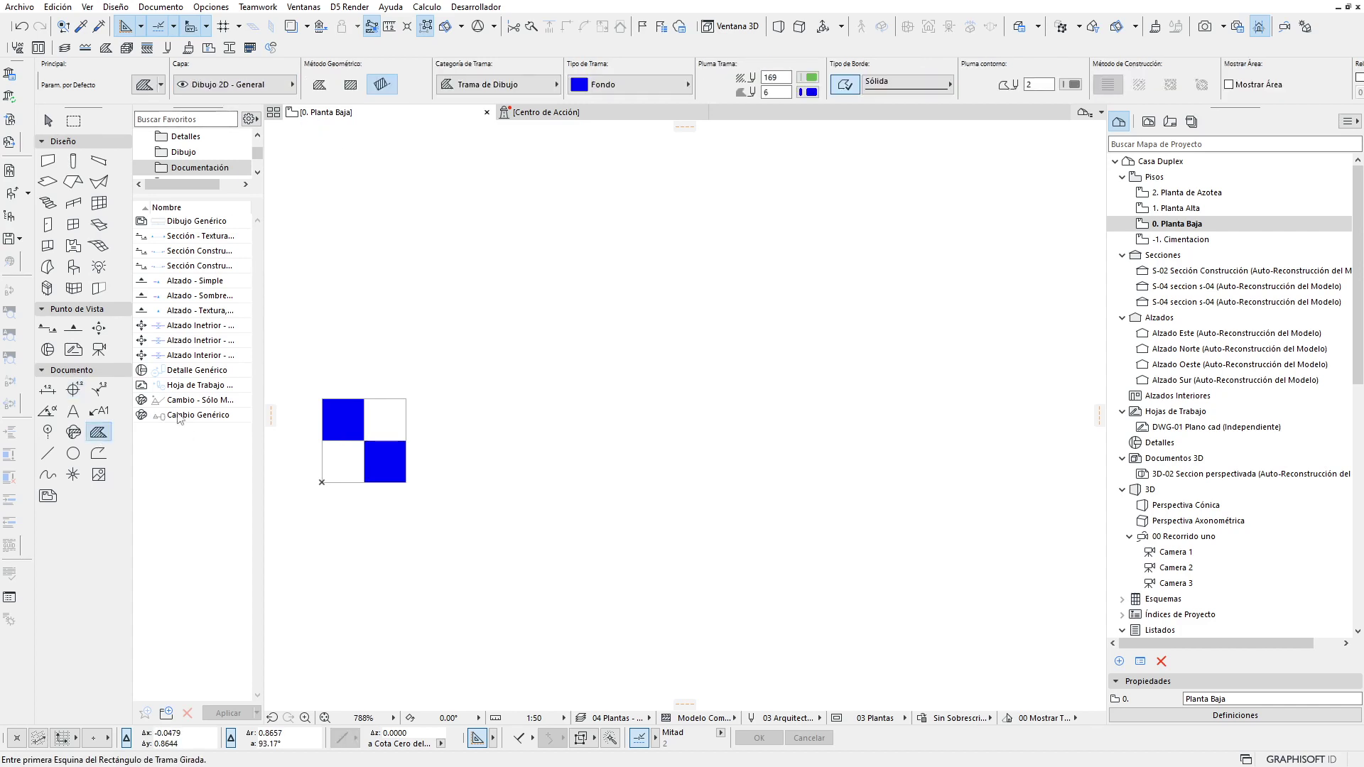
Step: Fill the upper-right and lower-left cells with rectangular fills using grey pen 18
left_click(351, 84)
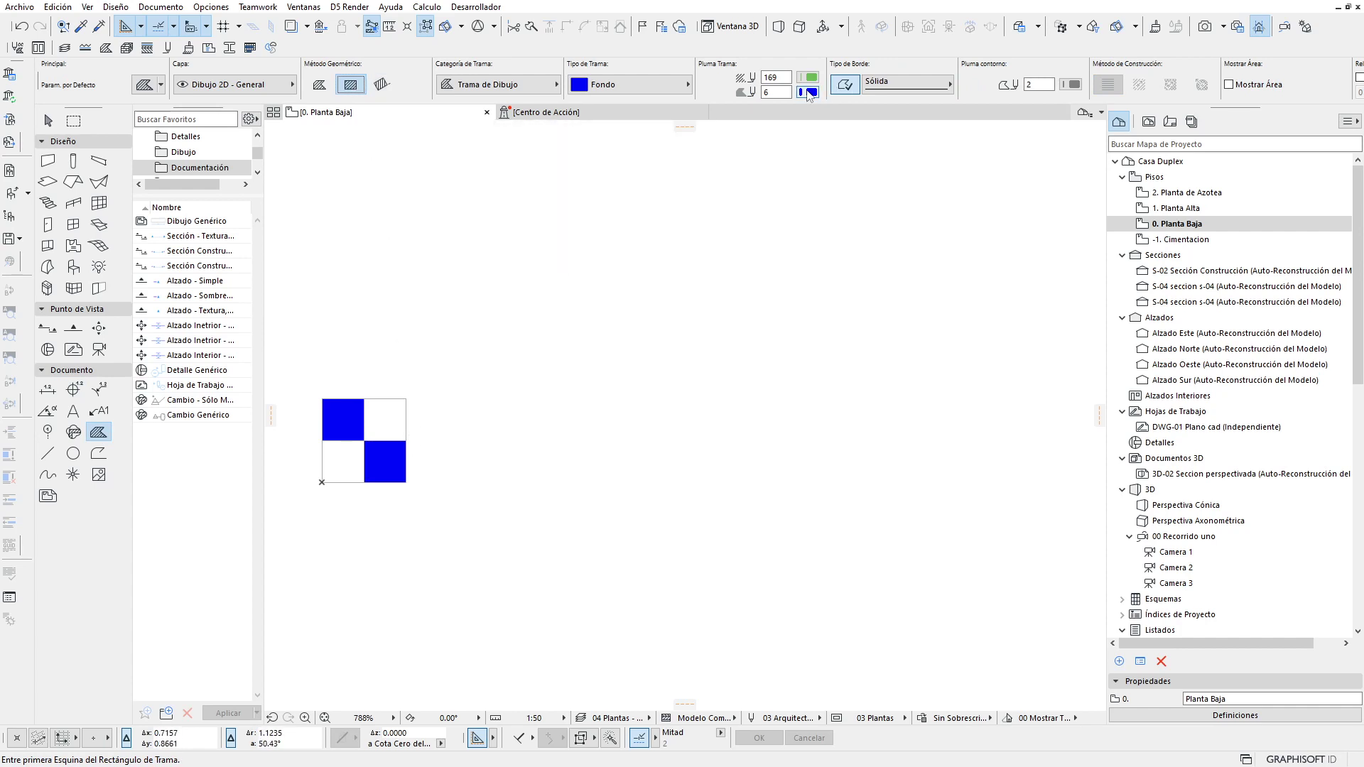
left_click(808, 92)
left_click(1049, 93)
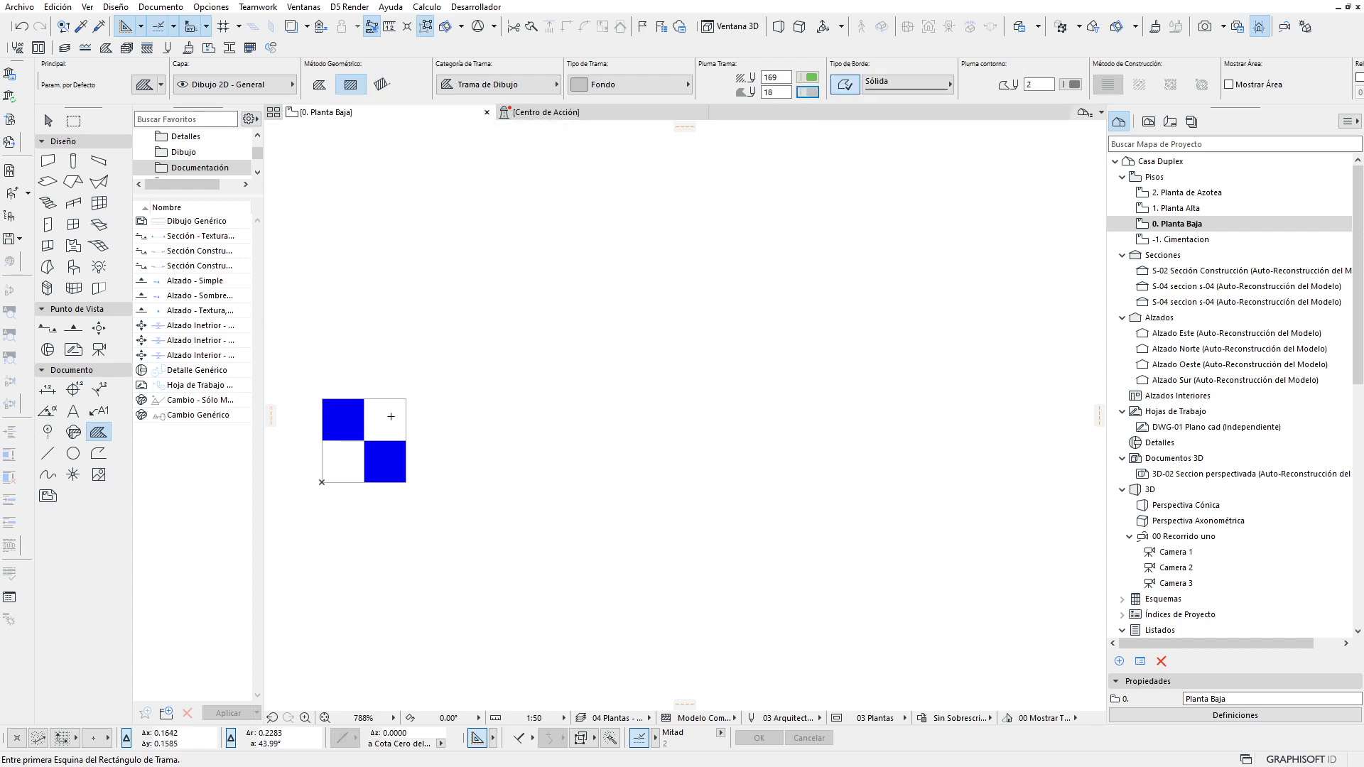
left_click(390, 406)
left_click(345, 457)
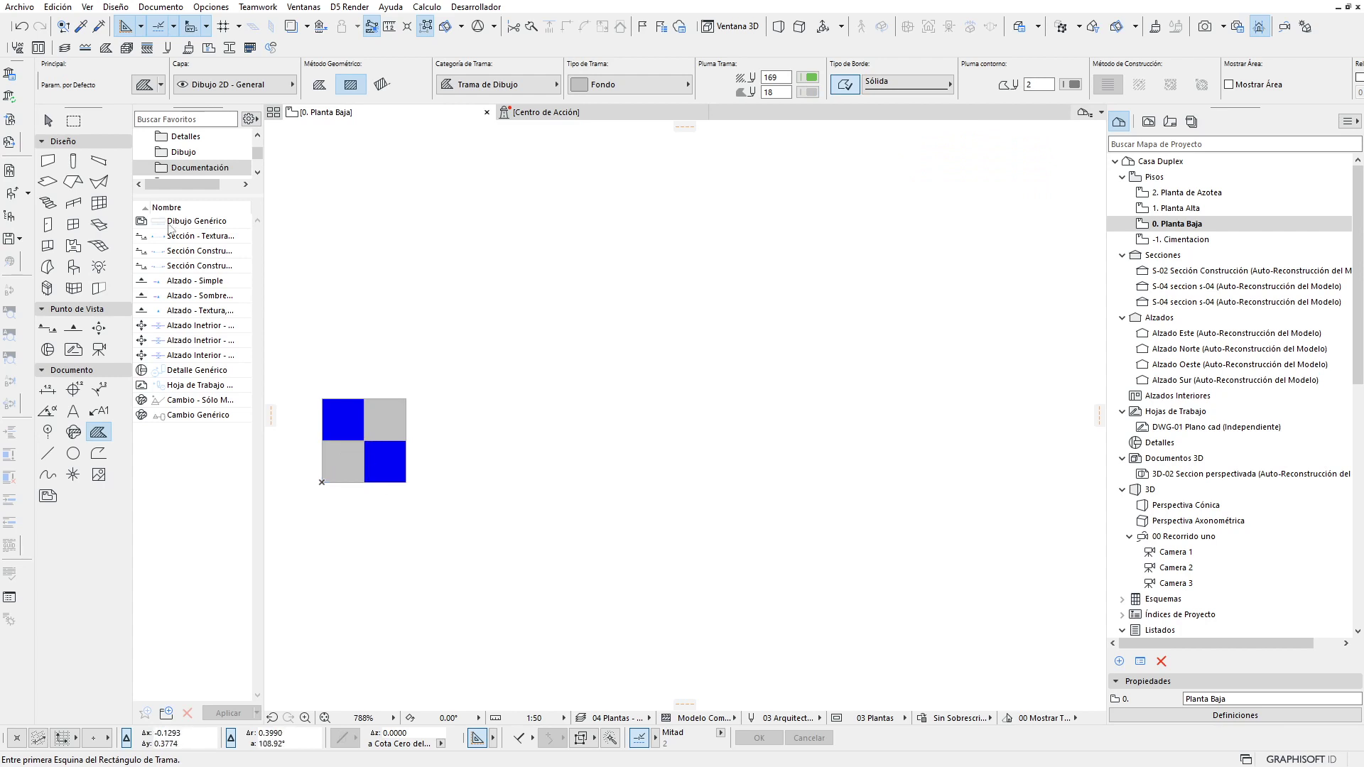
Step: Recolour the two grey fills to white background pen 19
left_click(48, 121)
left_click(342, 459)
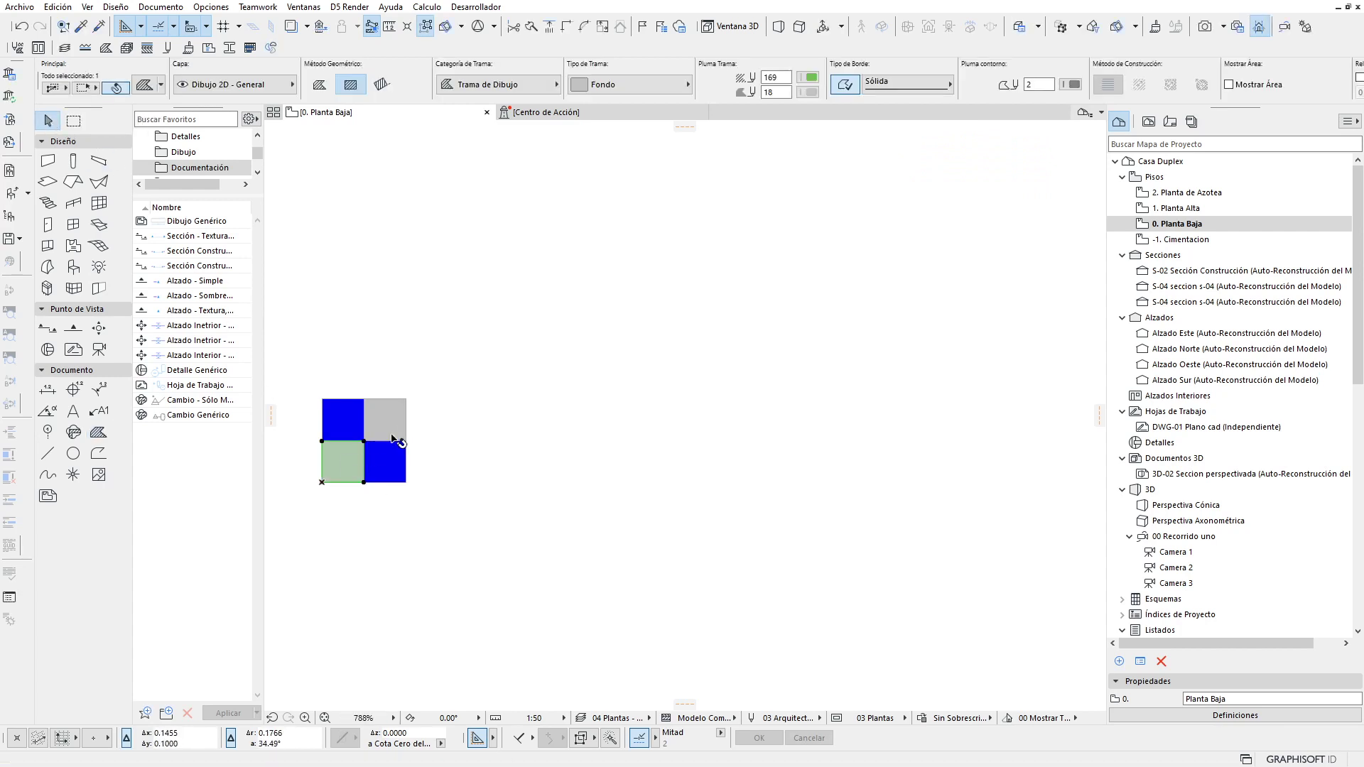
left_click(403, 422, "shift")
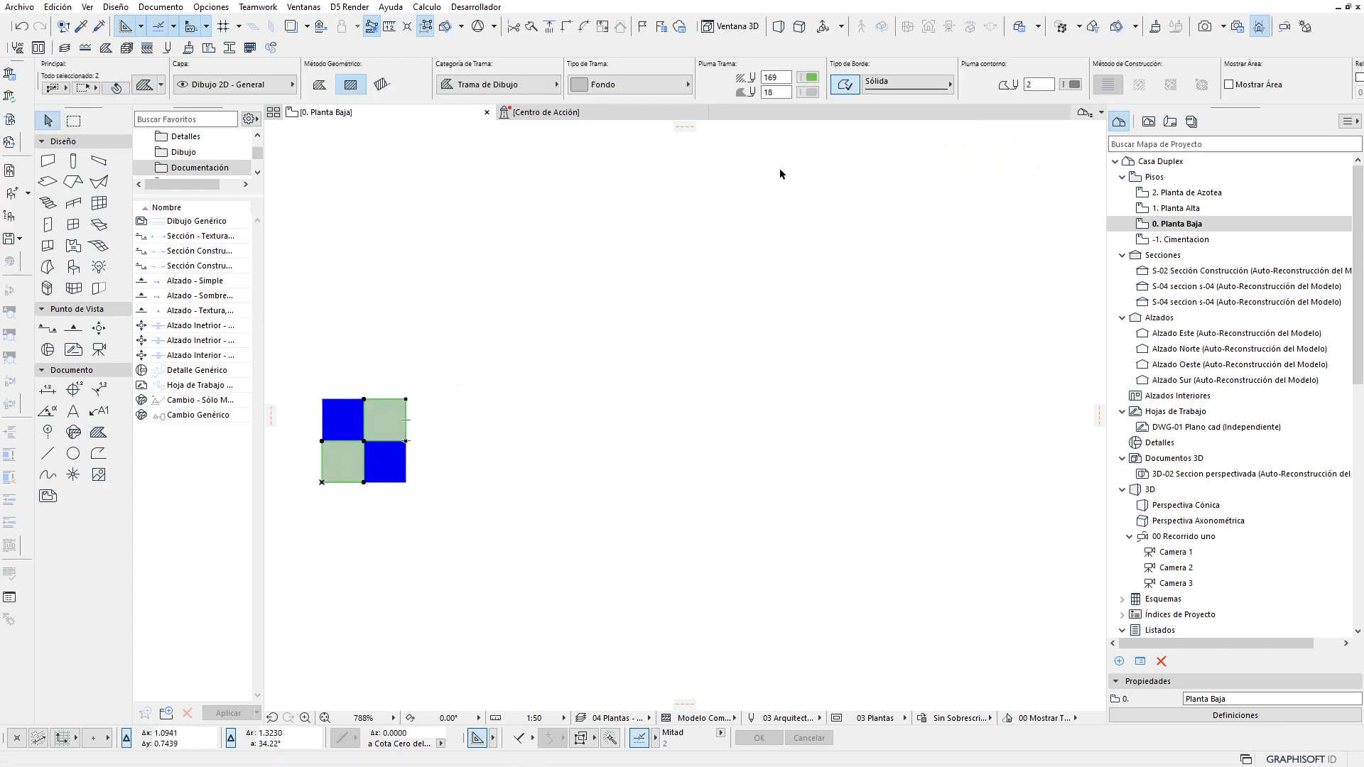
left_click(808, 92)
left_click(1058, 90)
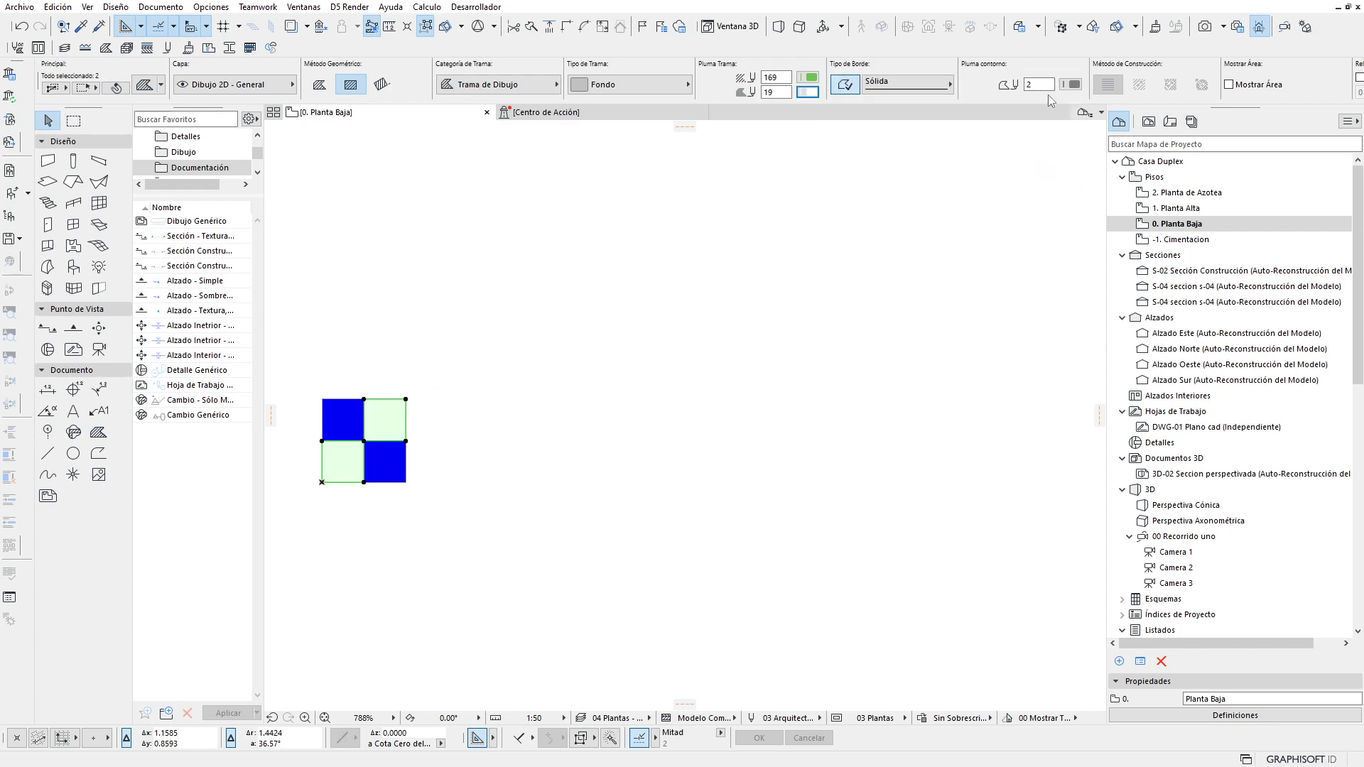
left_click(539, 458)
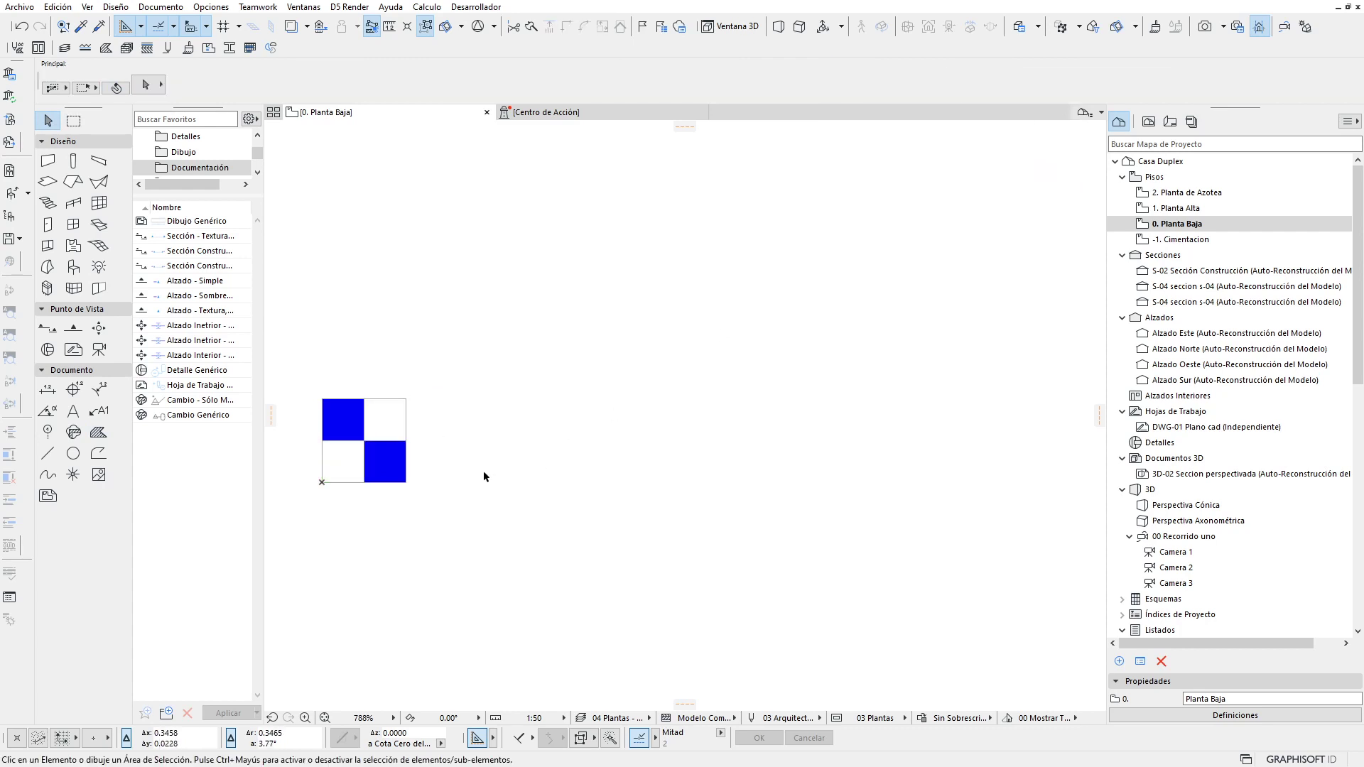
Step: Start a 2.5 mm text block right of the symbol and list the autotext entries
left_click(73, 412)
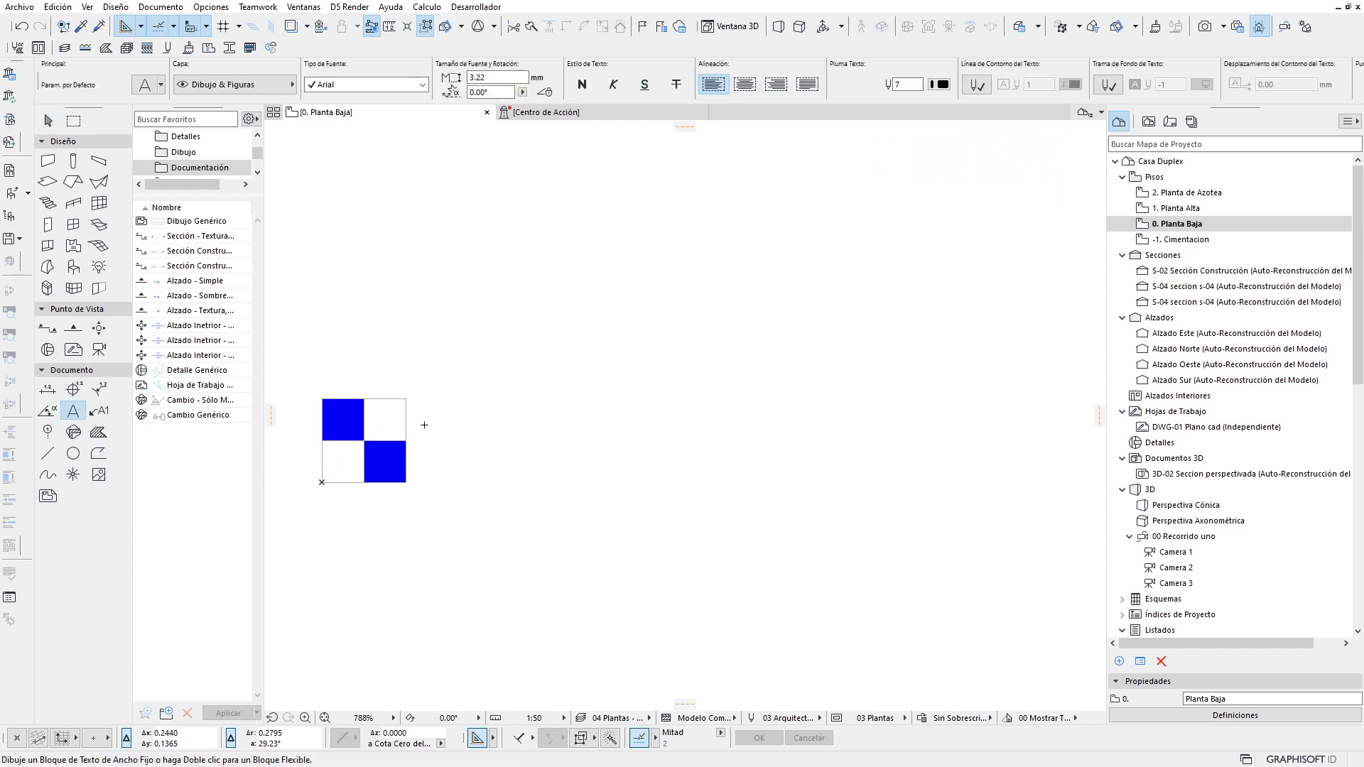
left_click(425, 424)
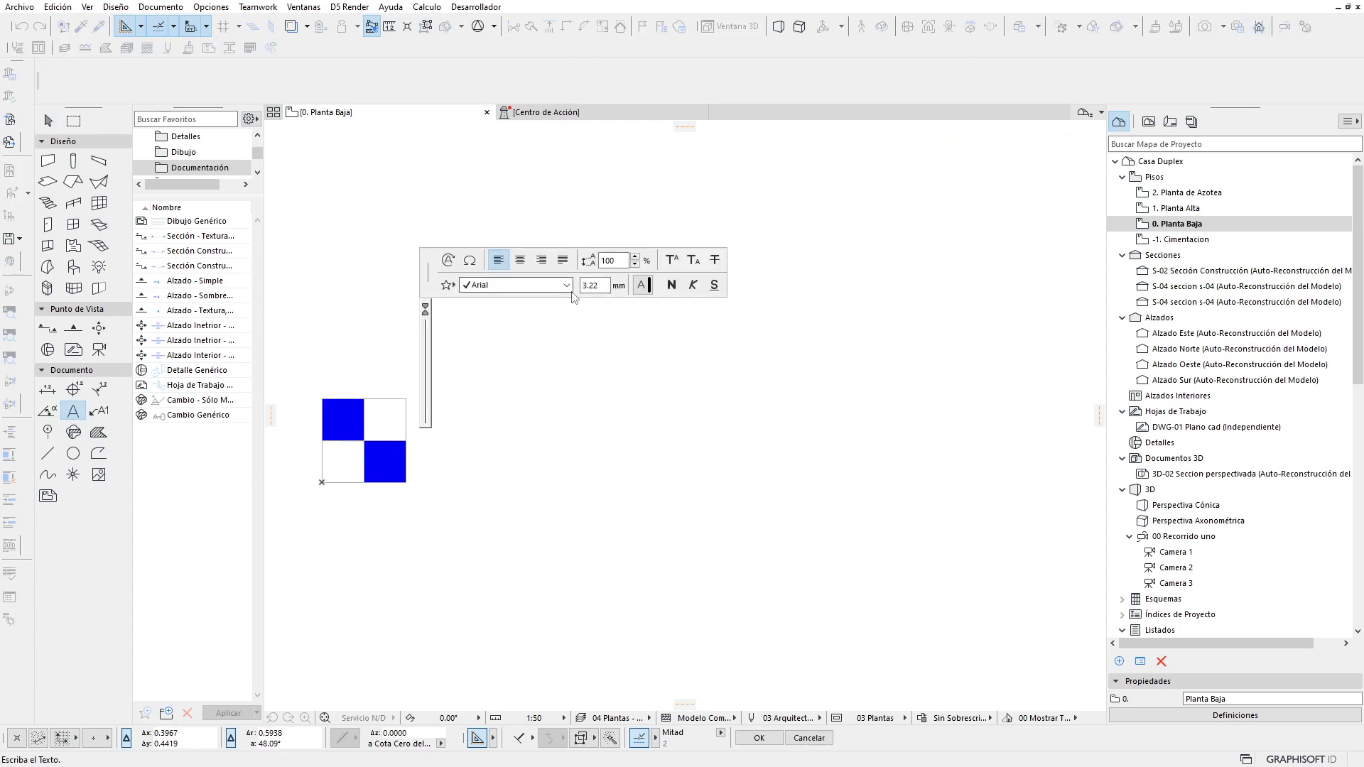
double_click(599, 284)
type("2.5")
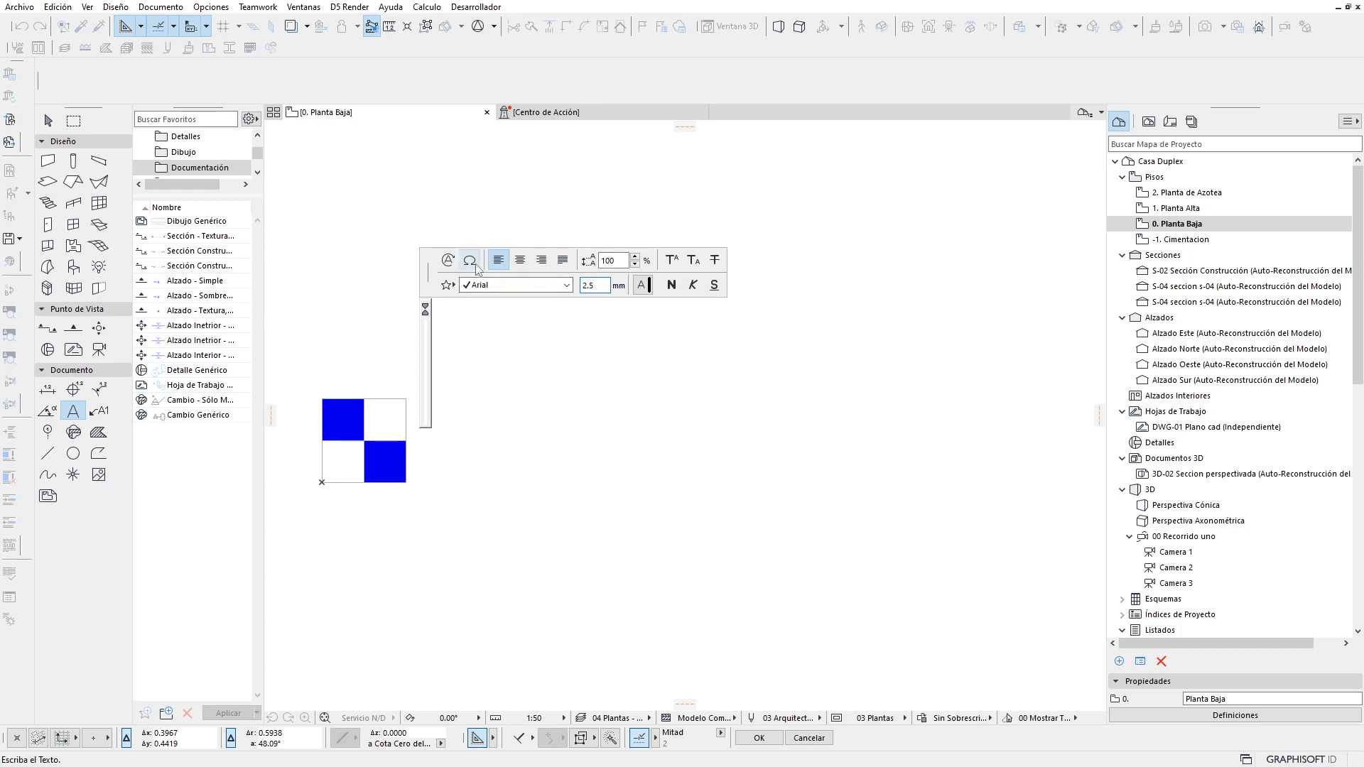
key("Return")
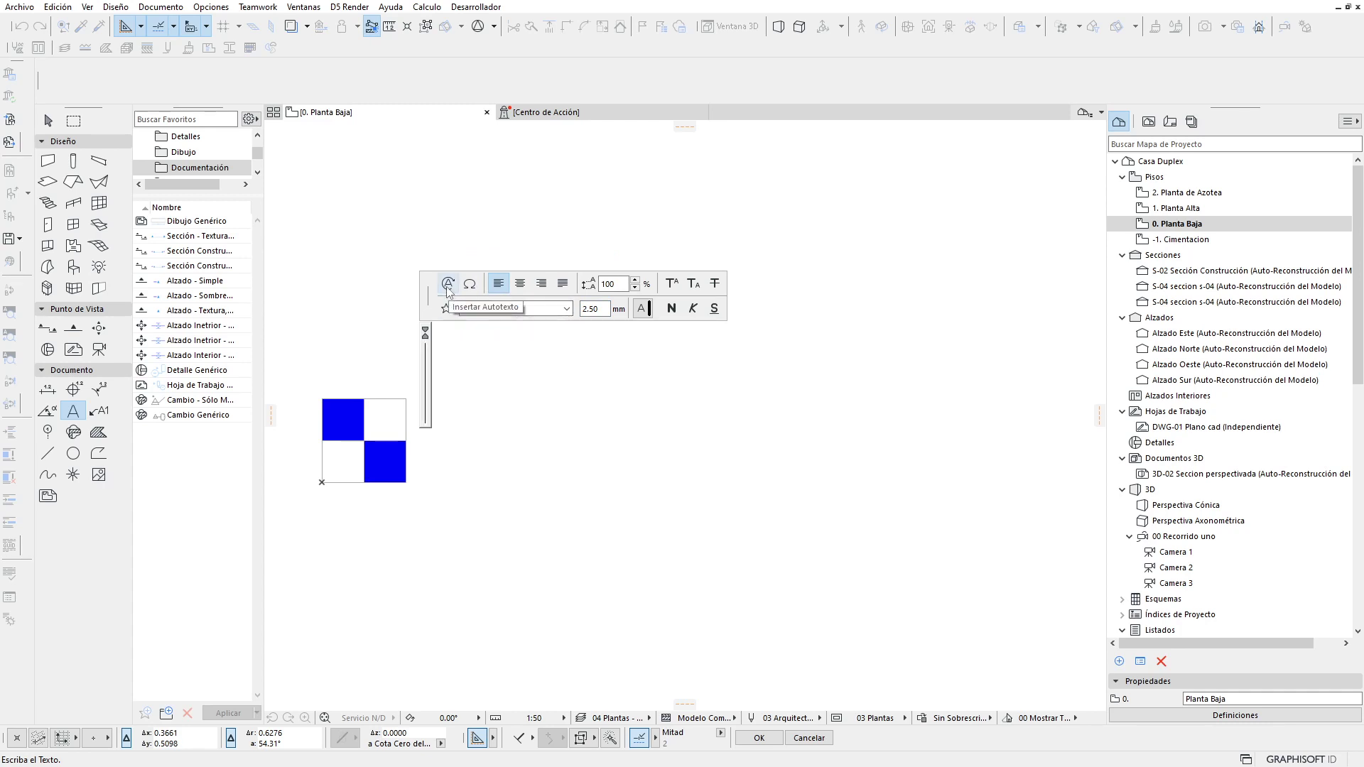
left_click(447, 284)
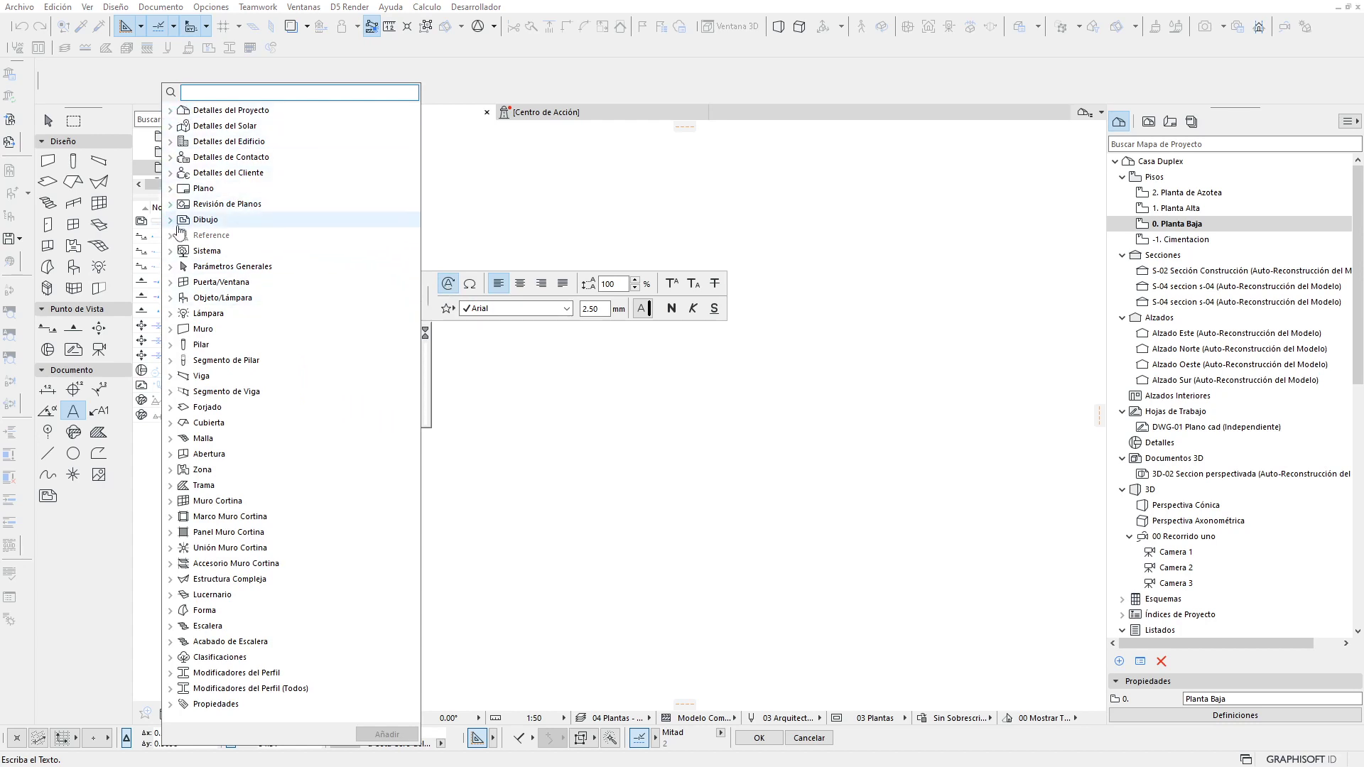
left_click(172, 267)
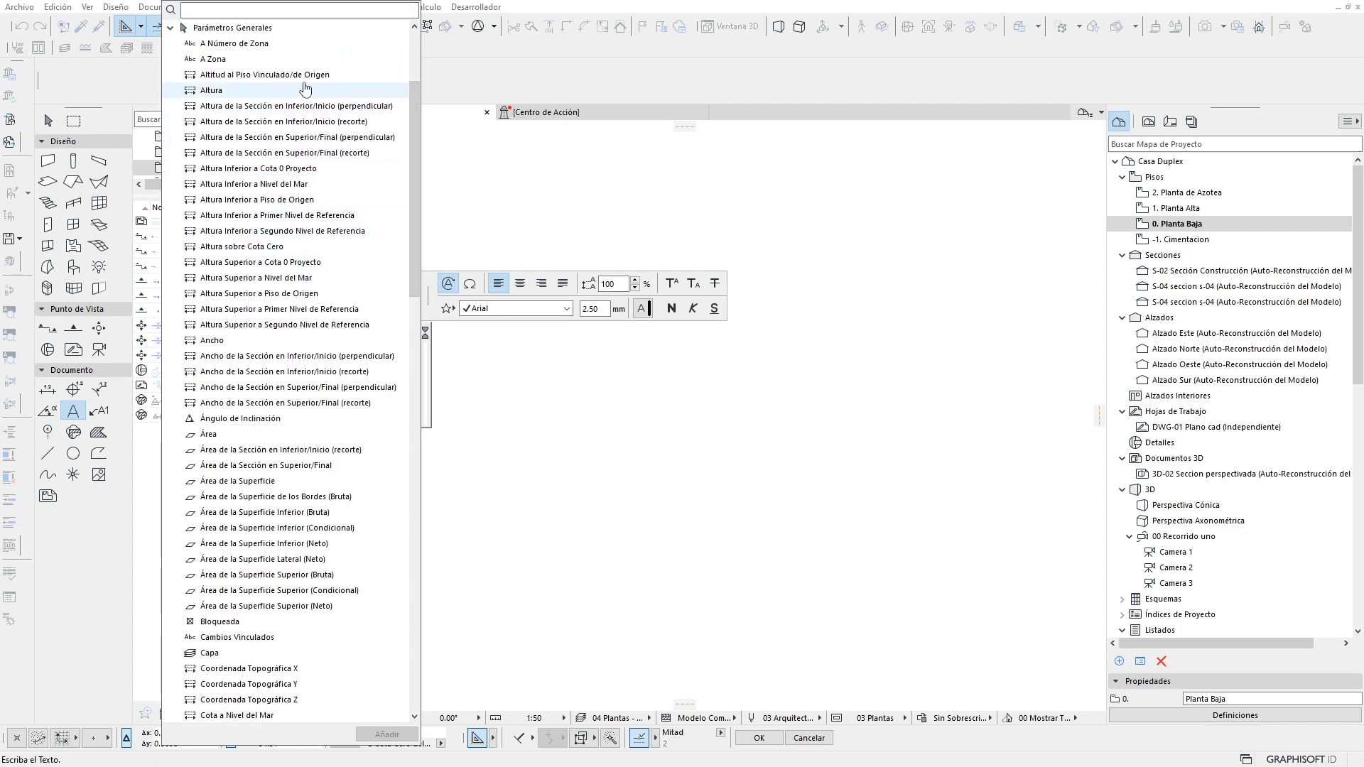
left_click(287, 79)
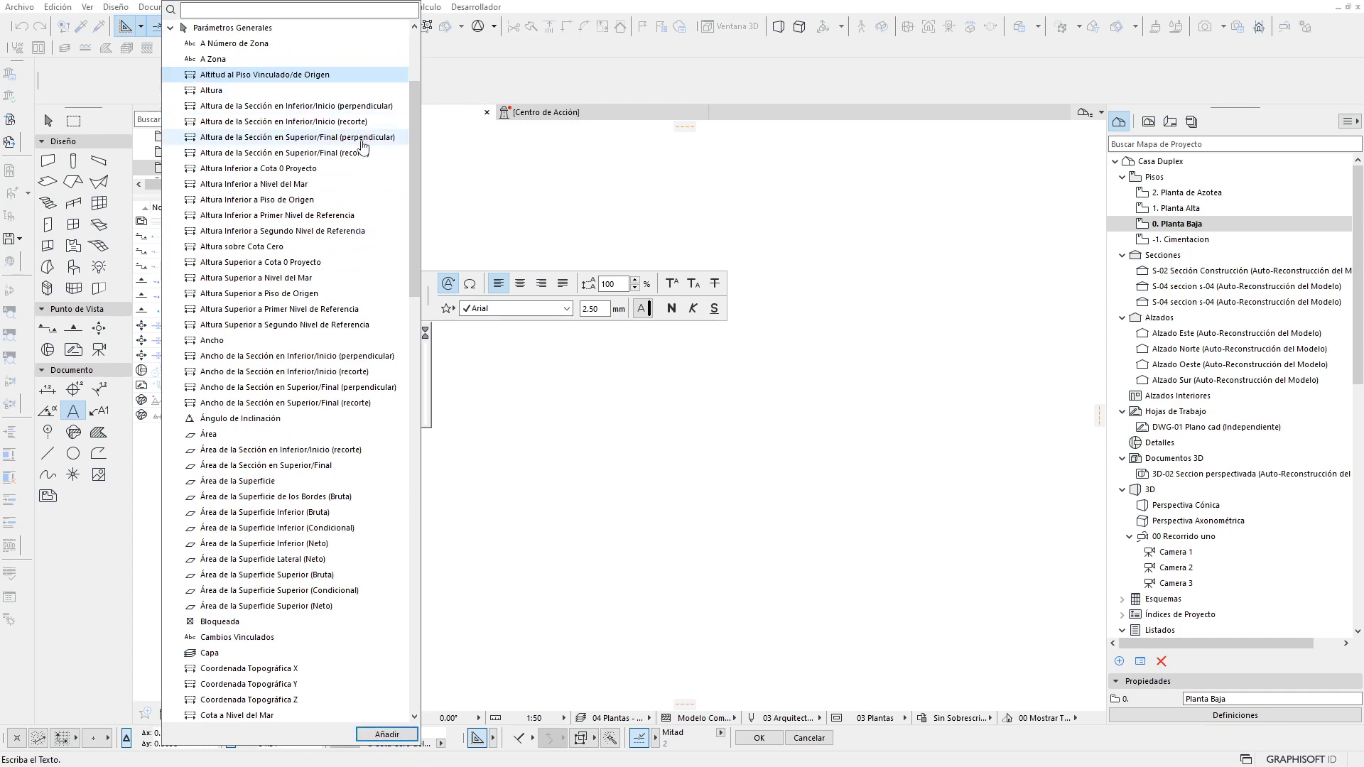
scroll(370, 544, "down", 3)
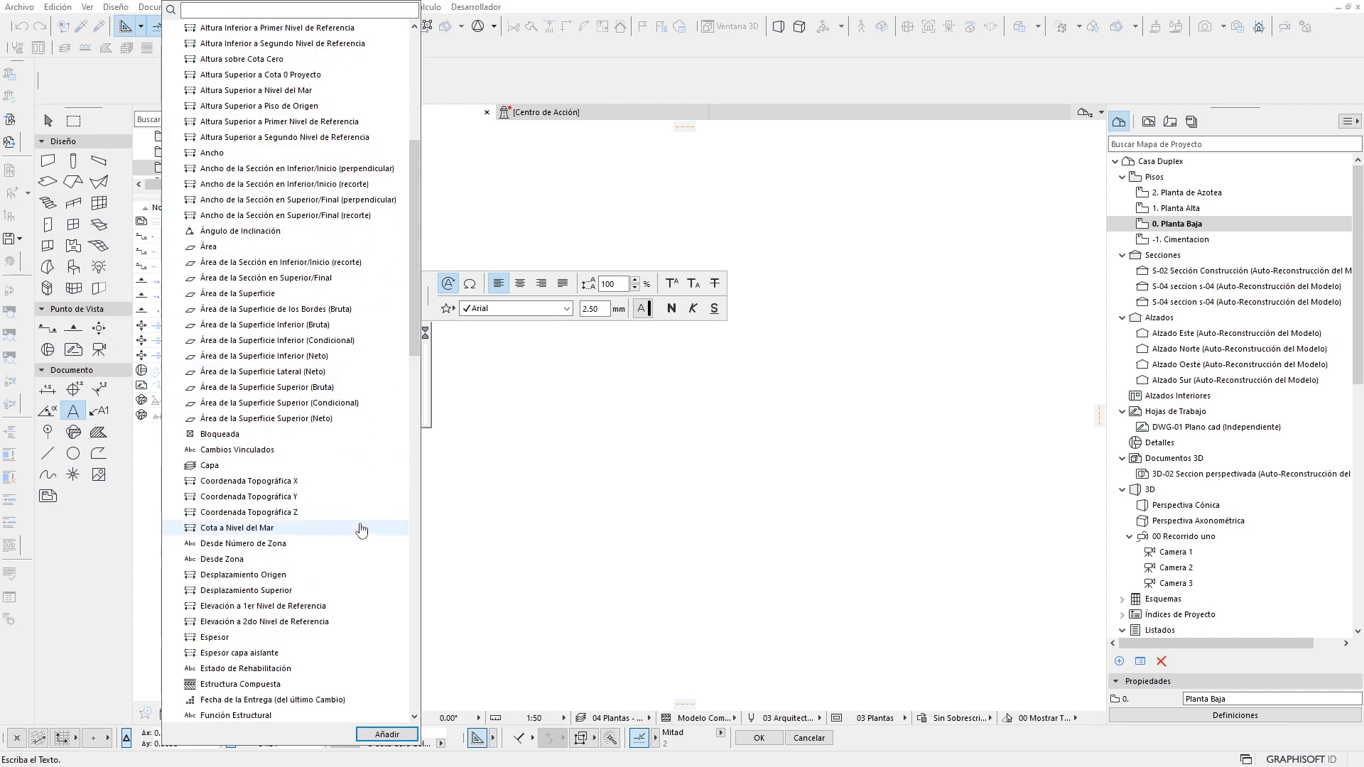
scroll(377, 544, "down", 3)
scroll(366, 529, "down", 3)
scroll(362, 525, "down", 3)
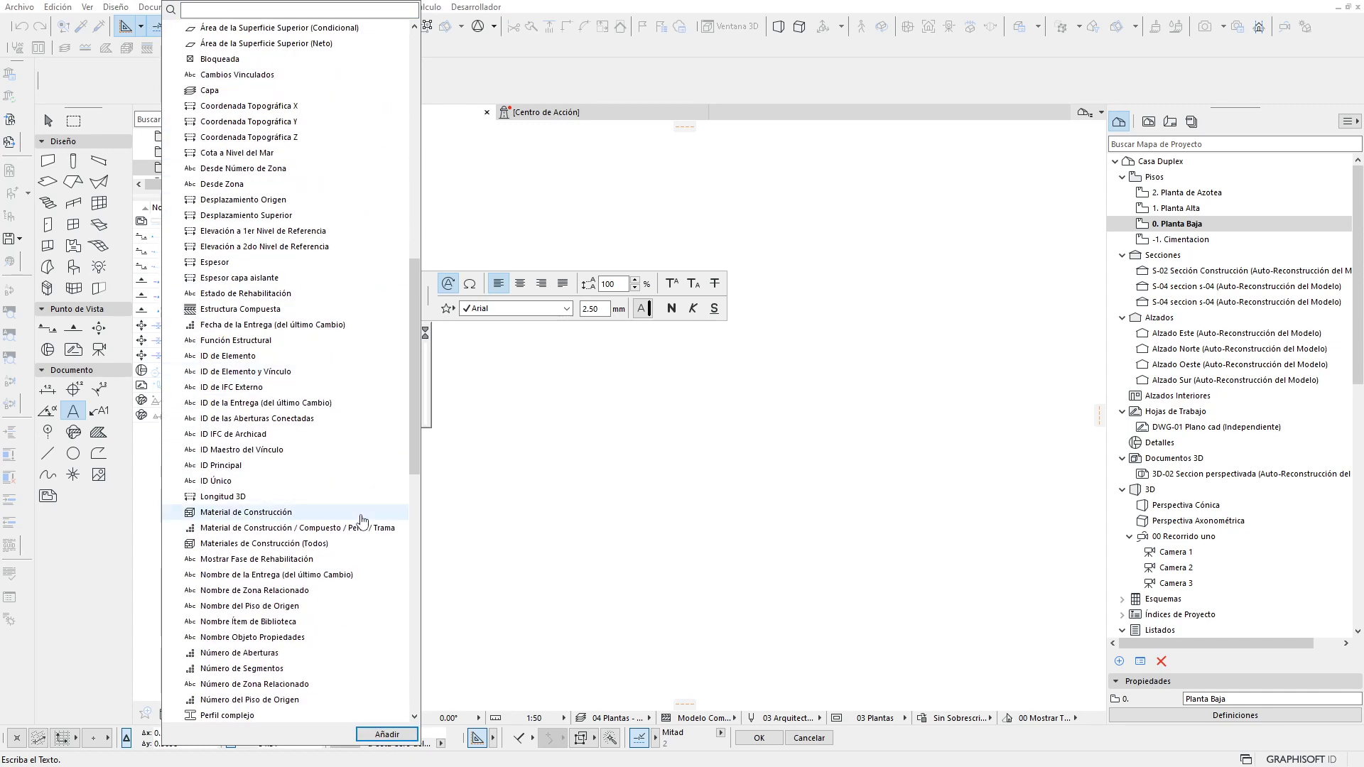
scroll(363, 524, "down", 2)
scroll(362, 522, "down", 1)
scroll(362, 519, "down", 2)
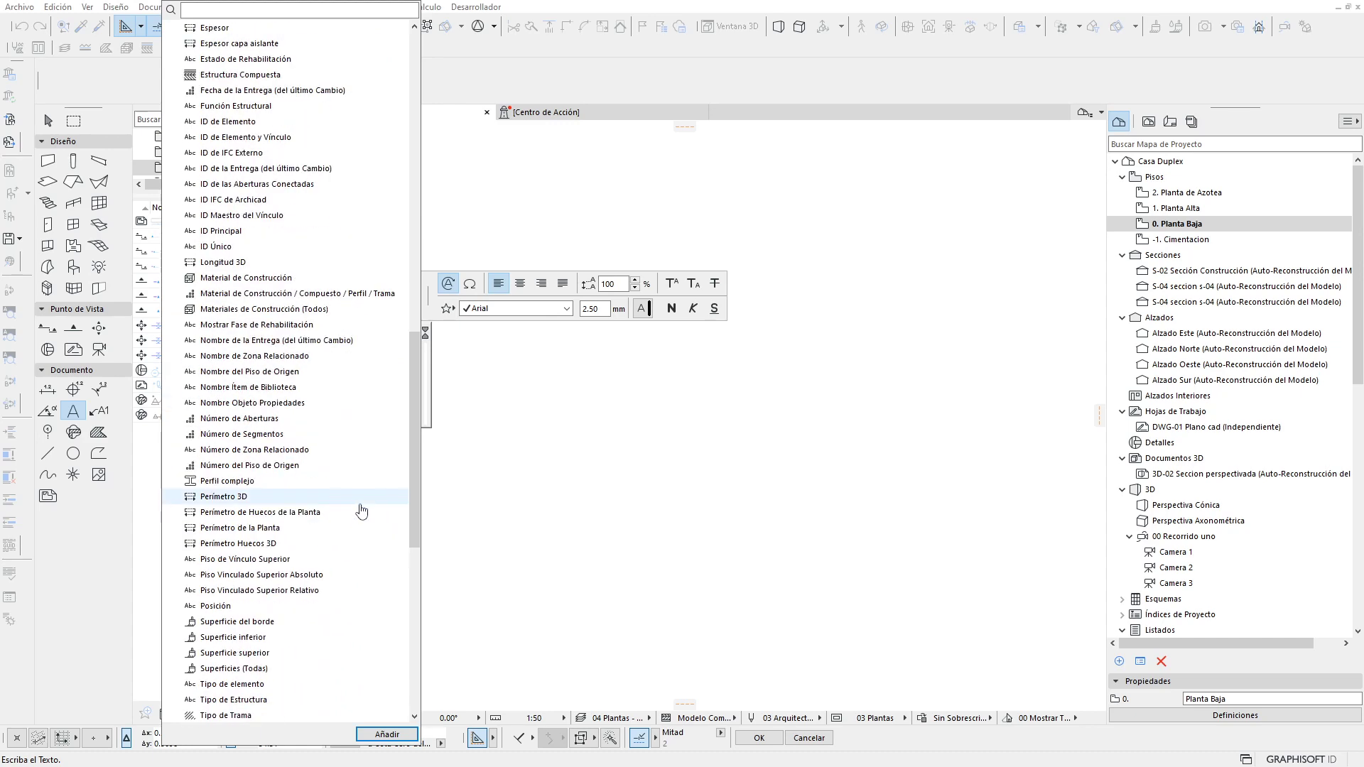
scroll(359, 508, "down", 2)
scroll(357, 510, "down", 2)
scroll(320, 509, "down", 1)
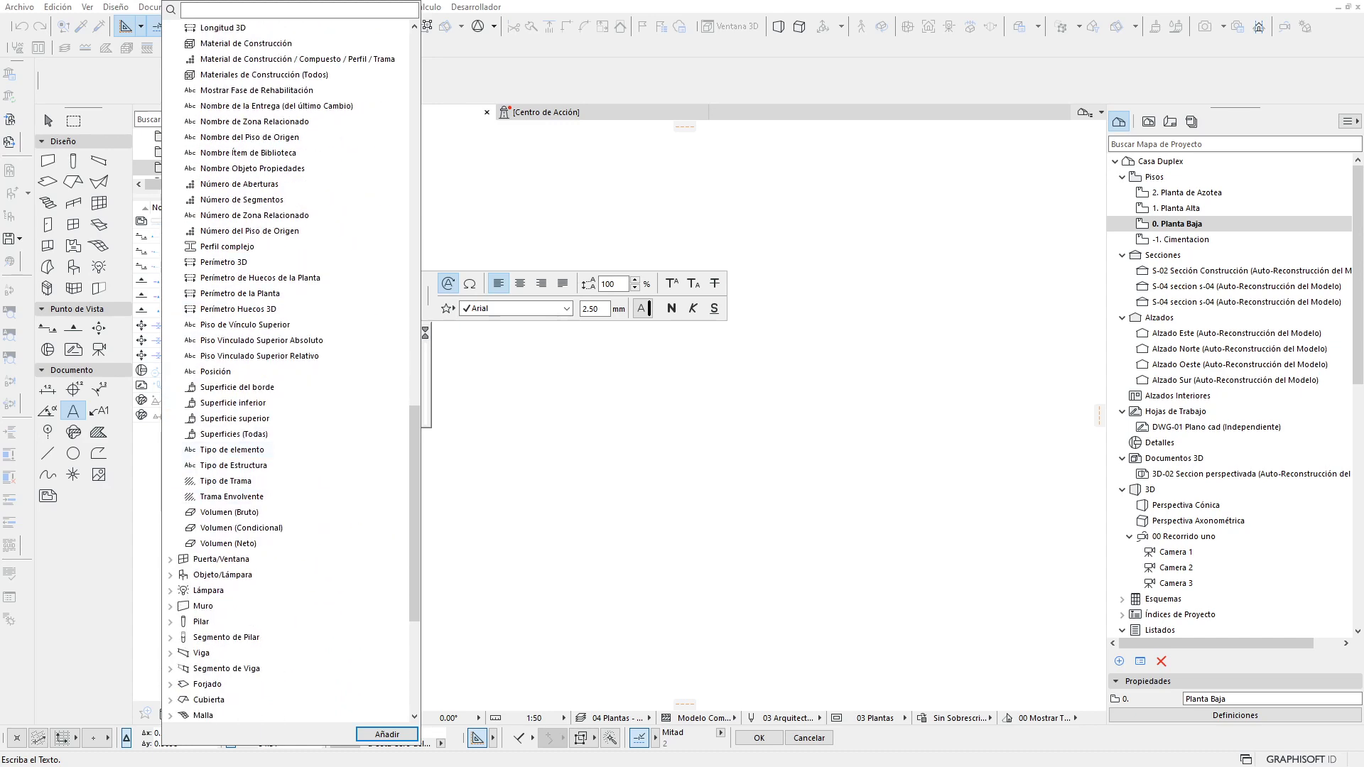
key("Escape")
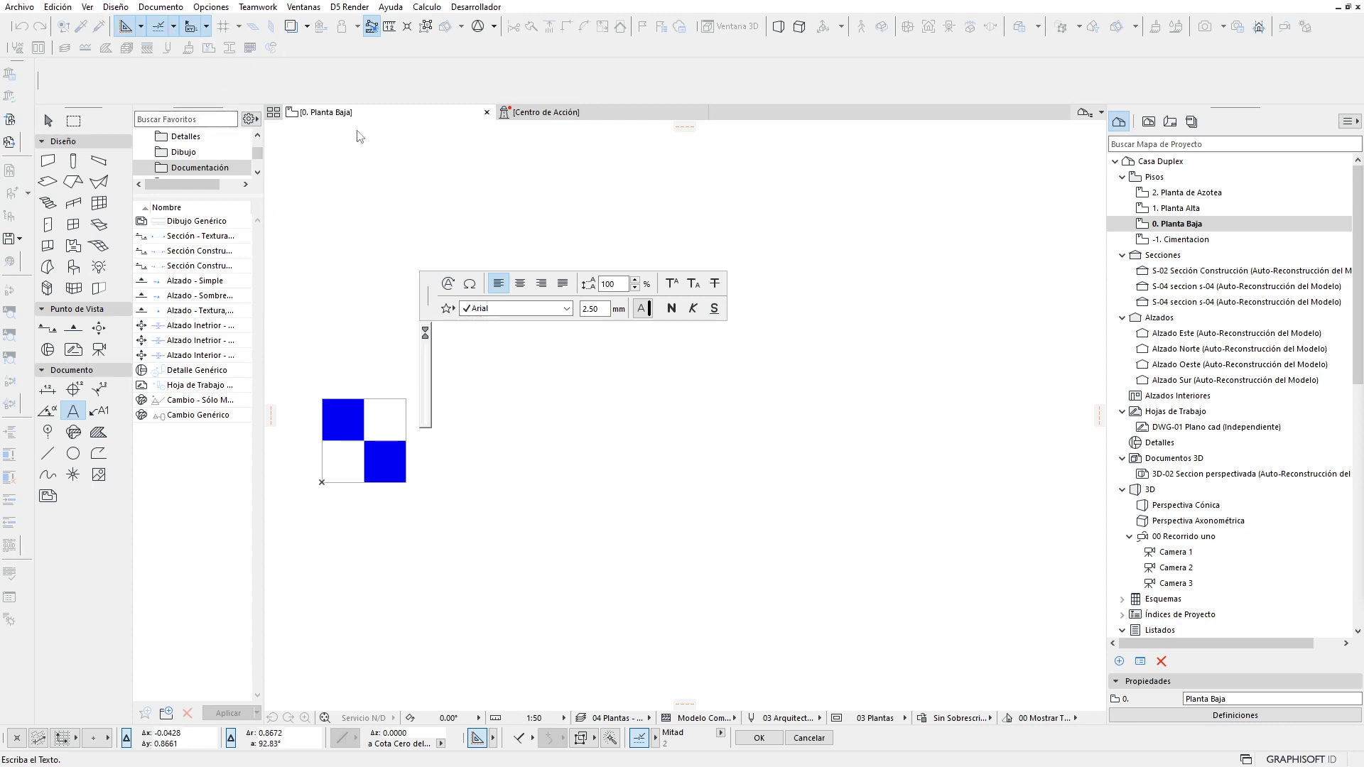
left_click(449, 283)
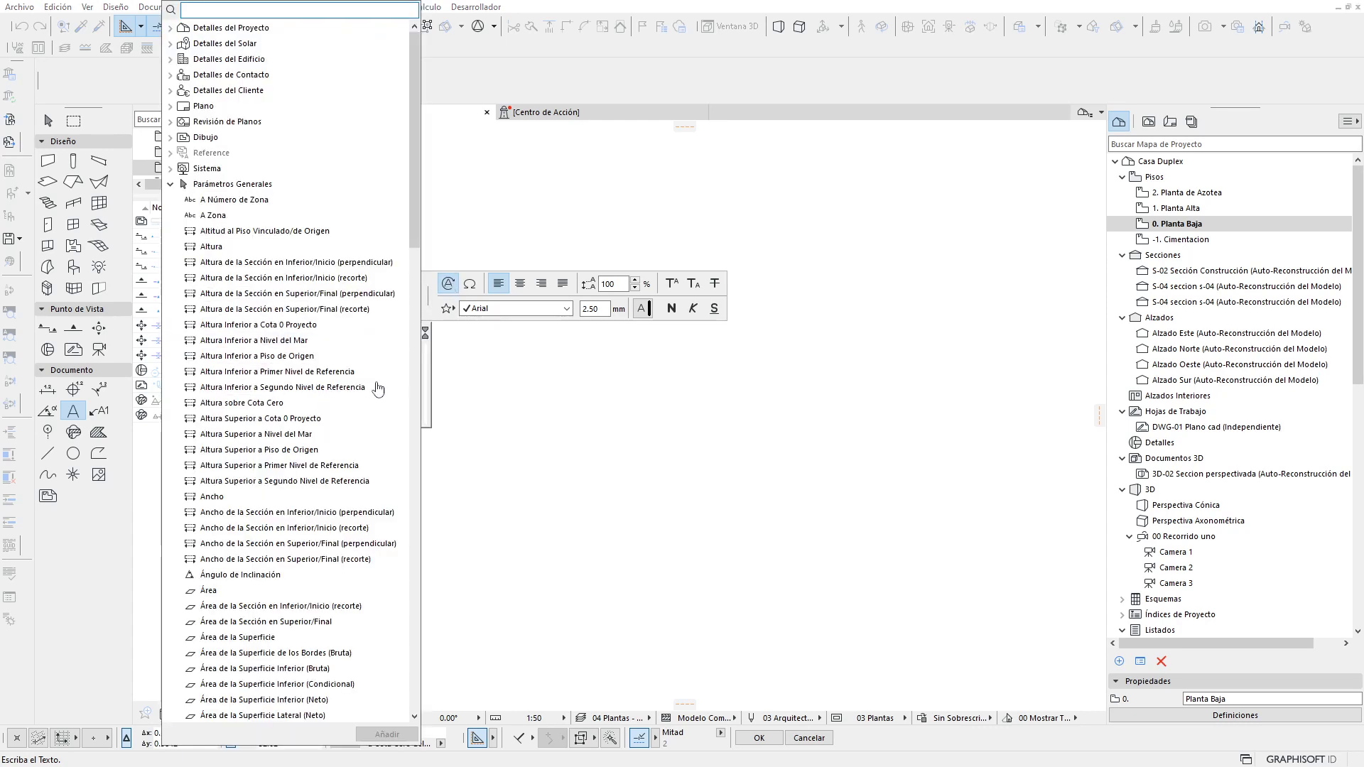
scroll(366, 420, "down", 9)
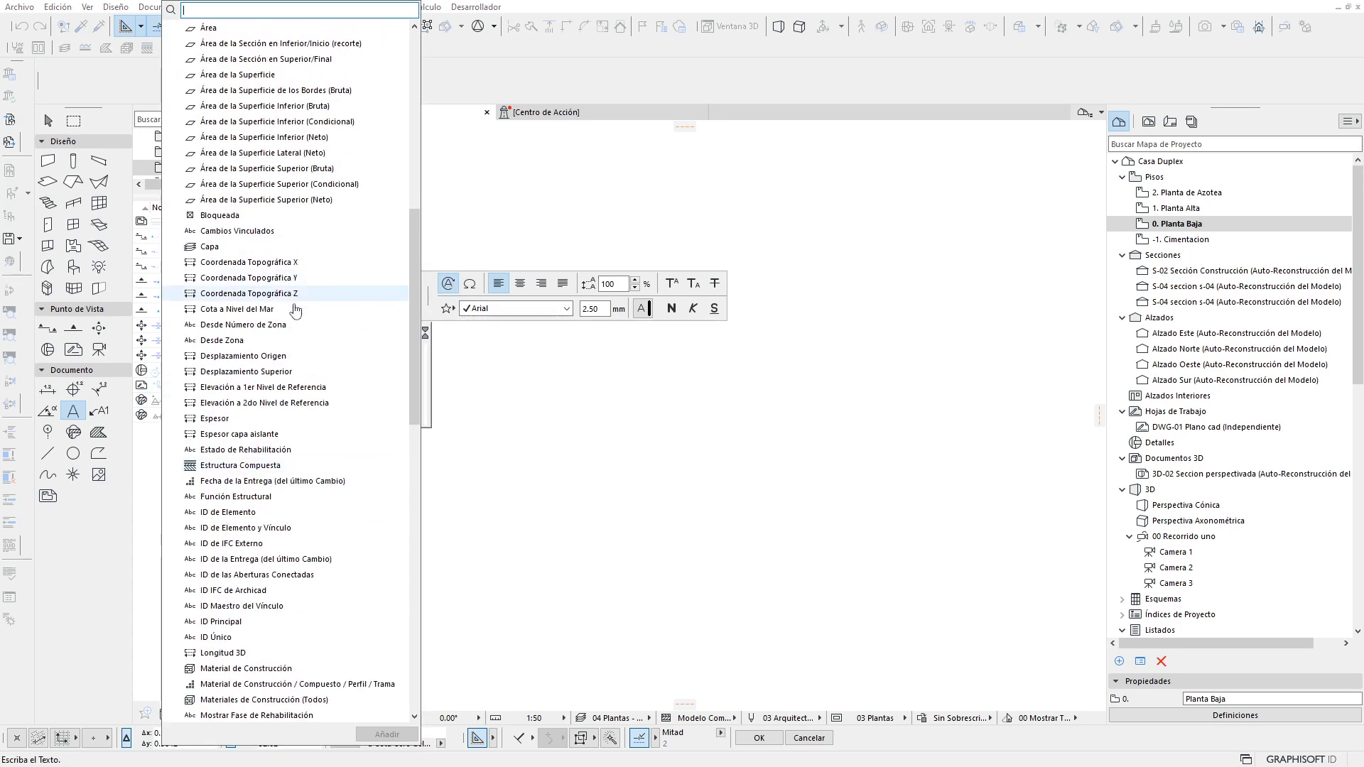
left_click(292, 313)
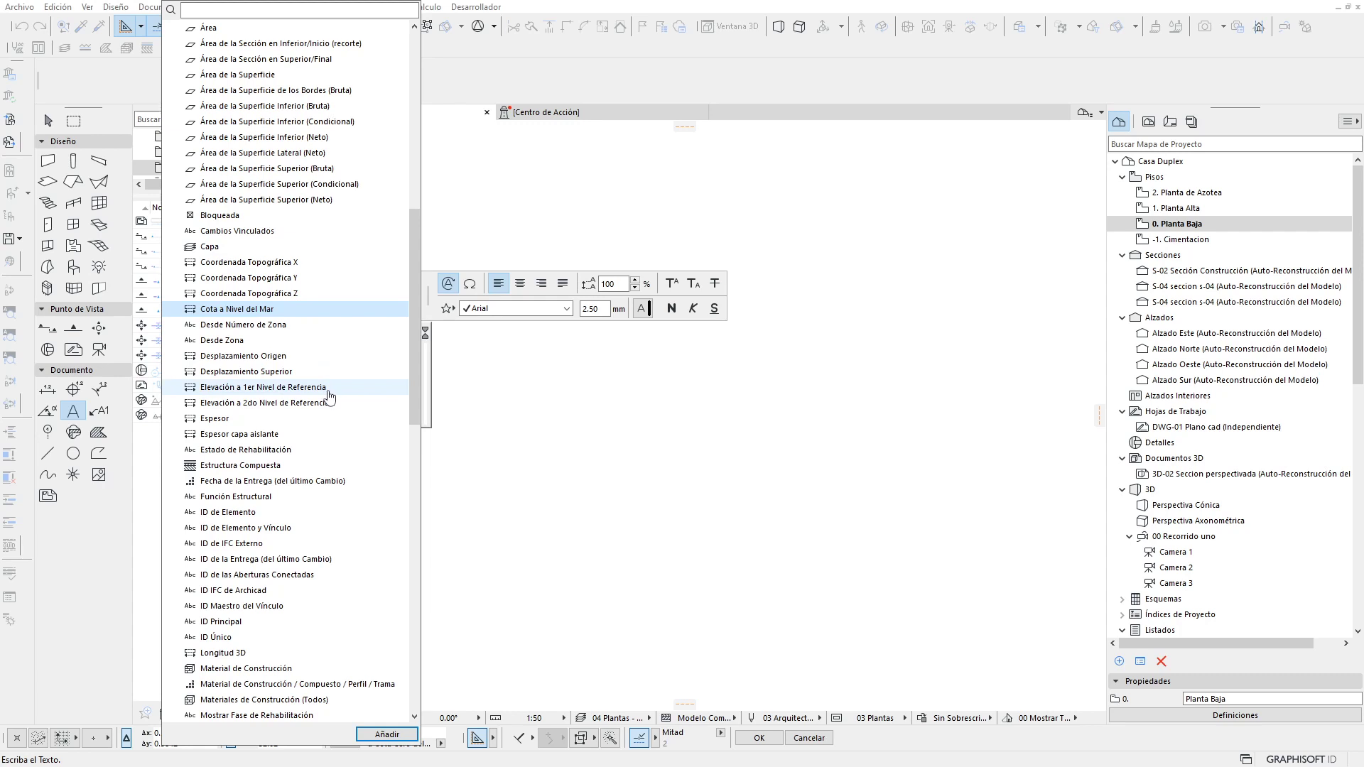
left_click(329, 390)
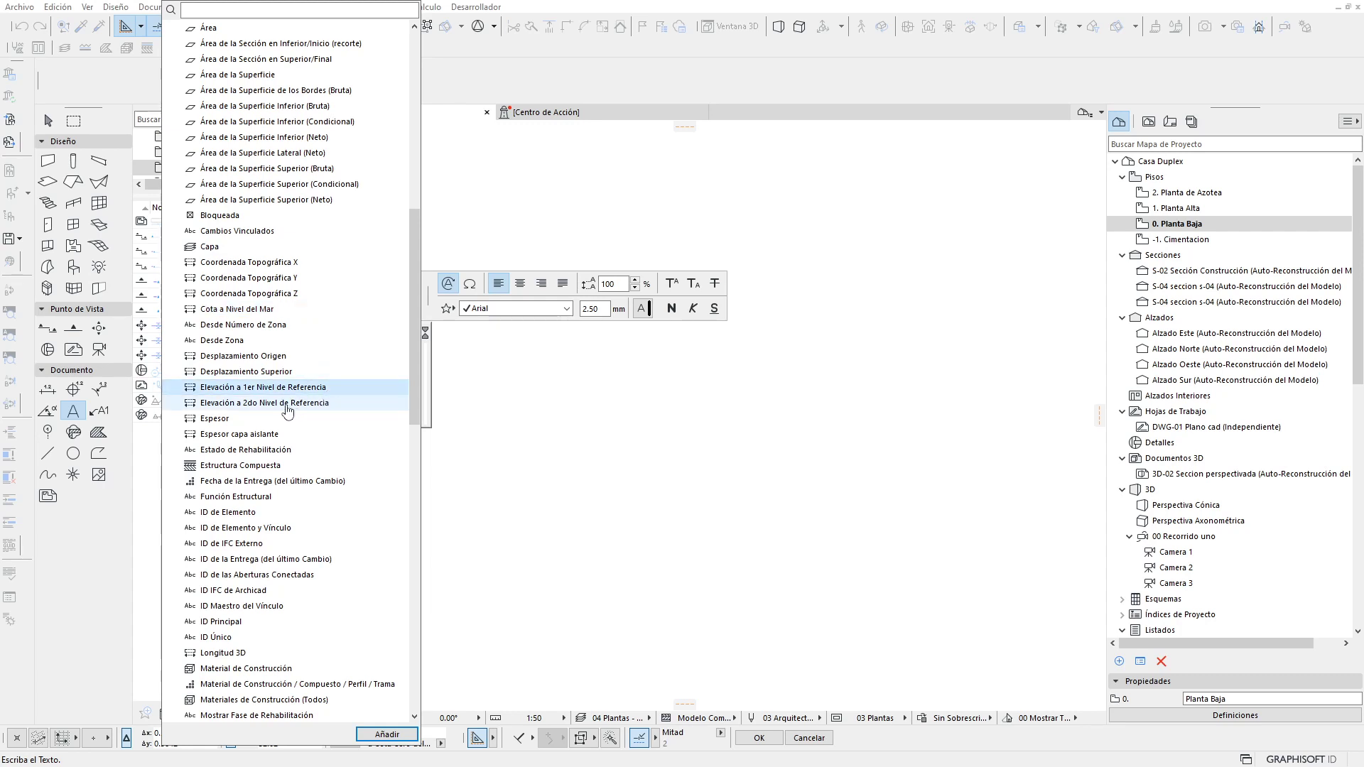
left_click(287, 404)
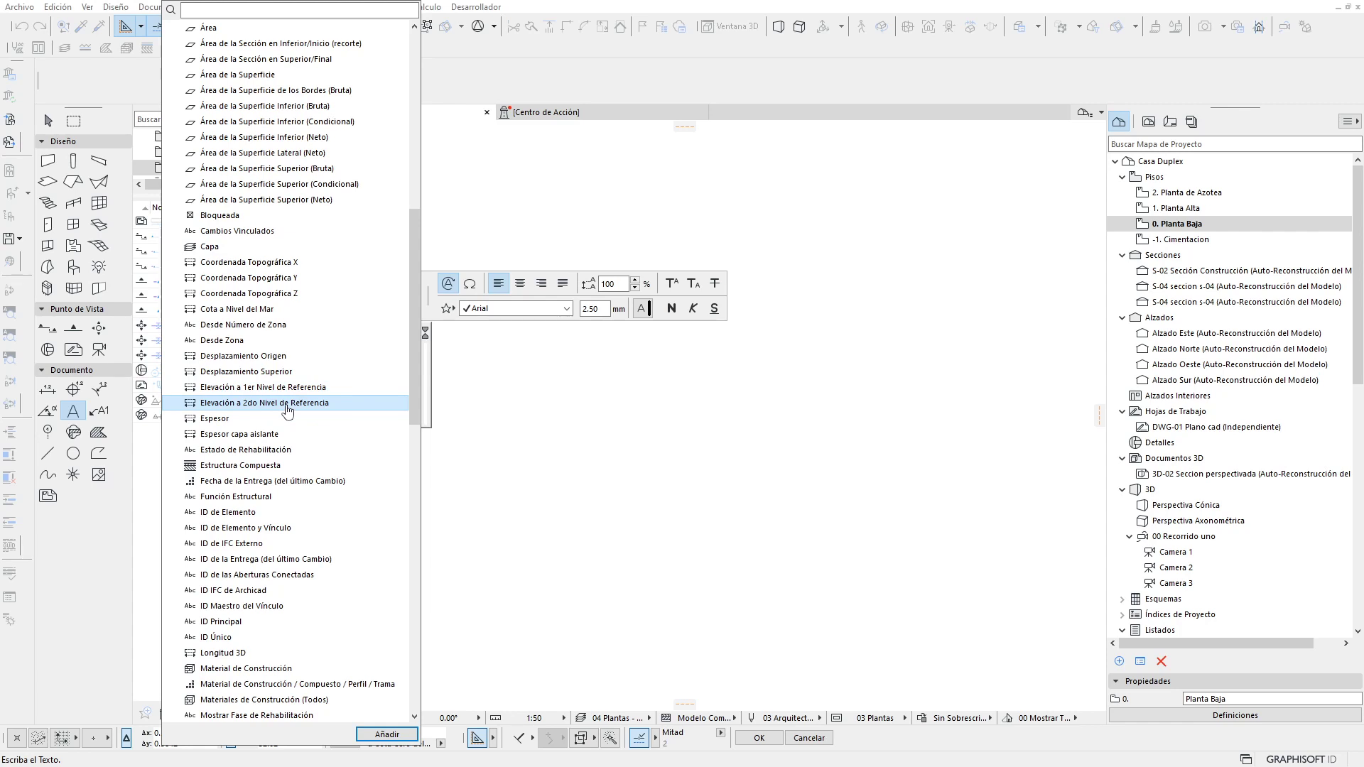
scroll(287, 411, "down", 2)
scroll(288, 410, "down", 2)
scroll(287, 411, "down", 2)
scroll(287, 411, "down", 2)
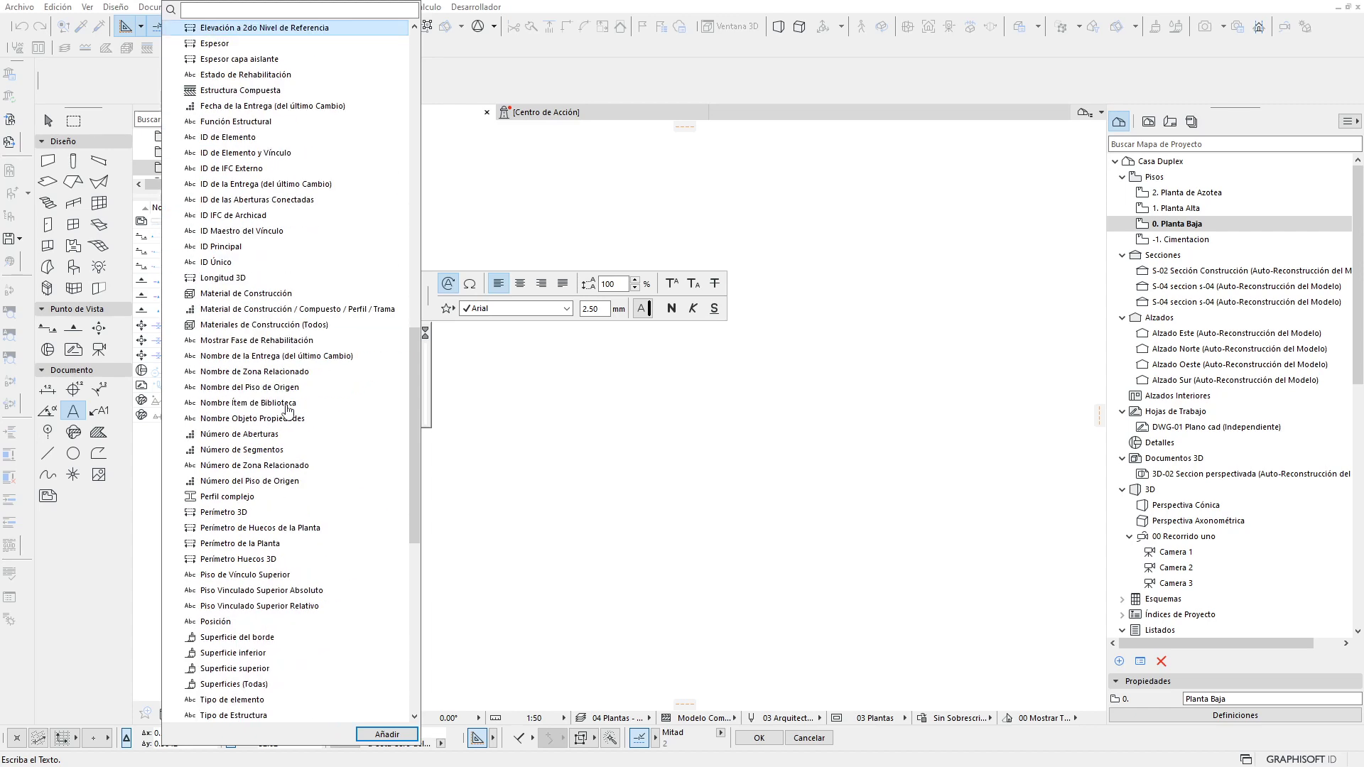
scroll(287, 411, "down", 2)
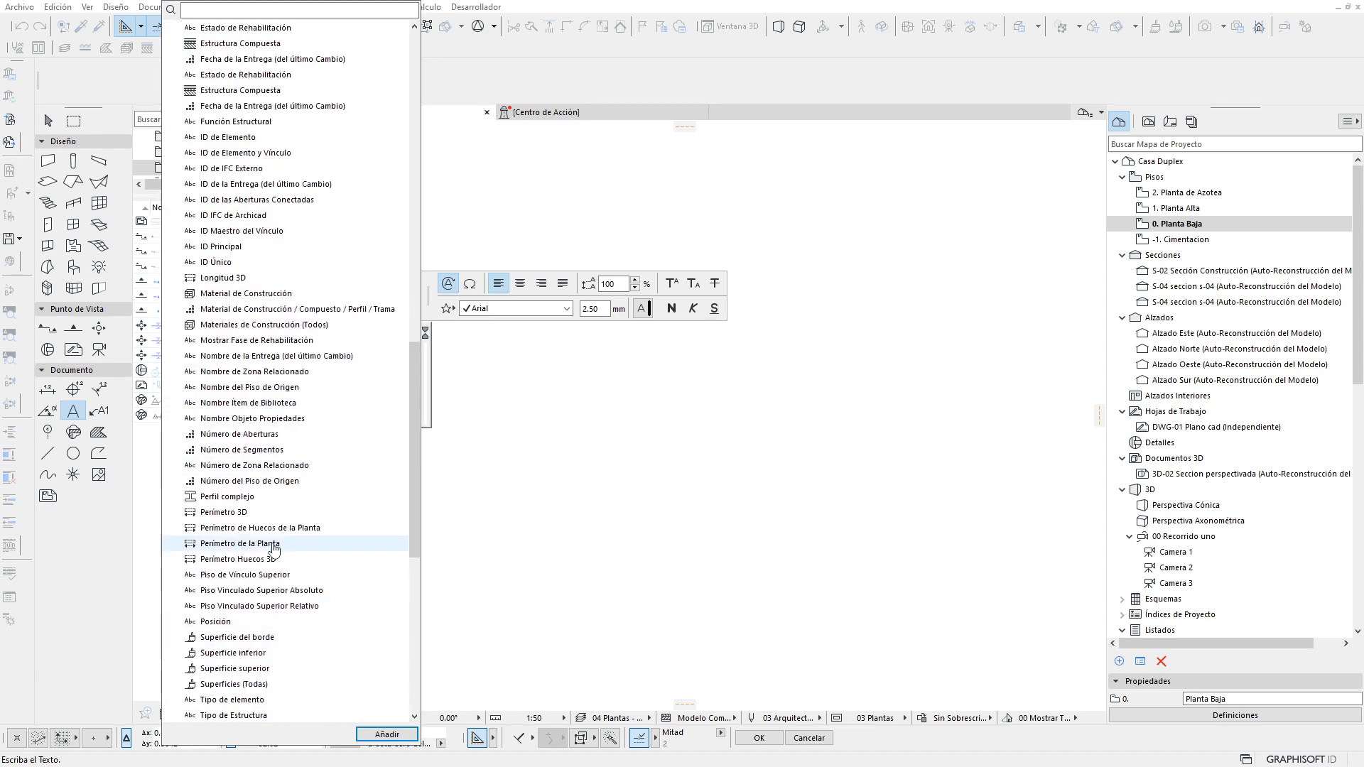
scroll(275, 550, "up", 10)
scroll(281, 427, "up", 10)
scroll(281, 408, "up", 5)
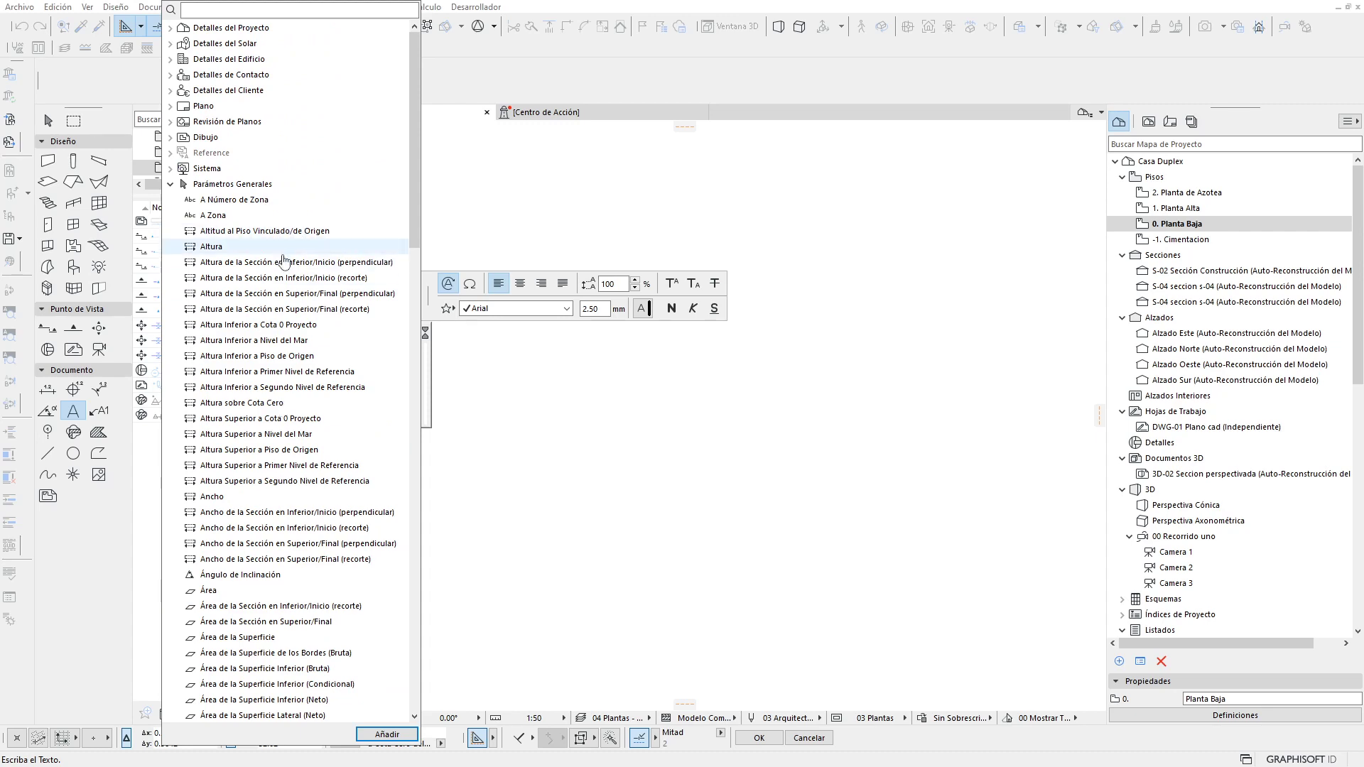
key("Escape")
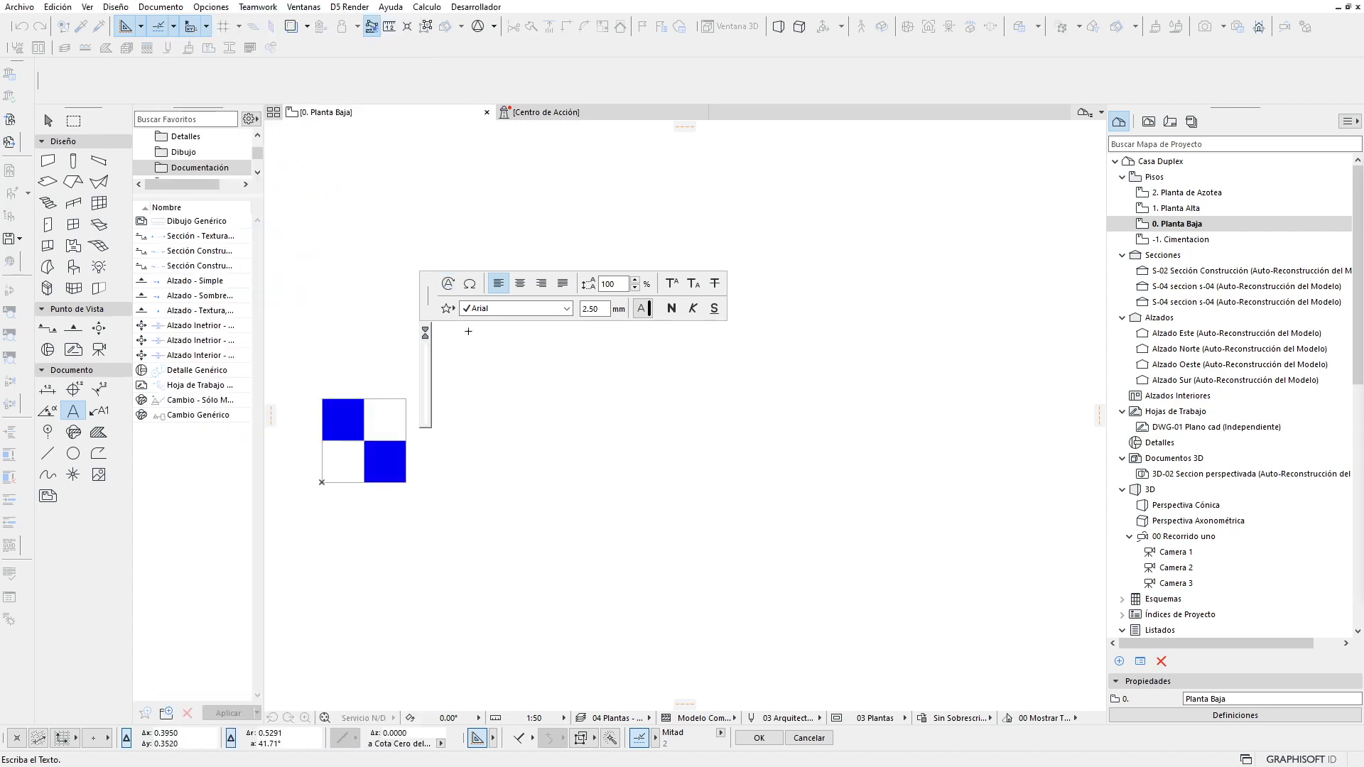
left_click(448, 284)
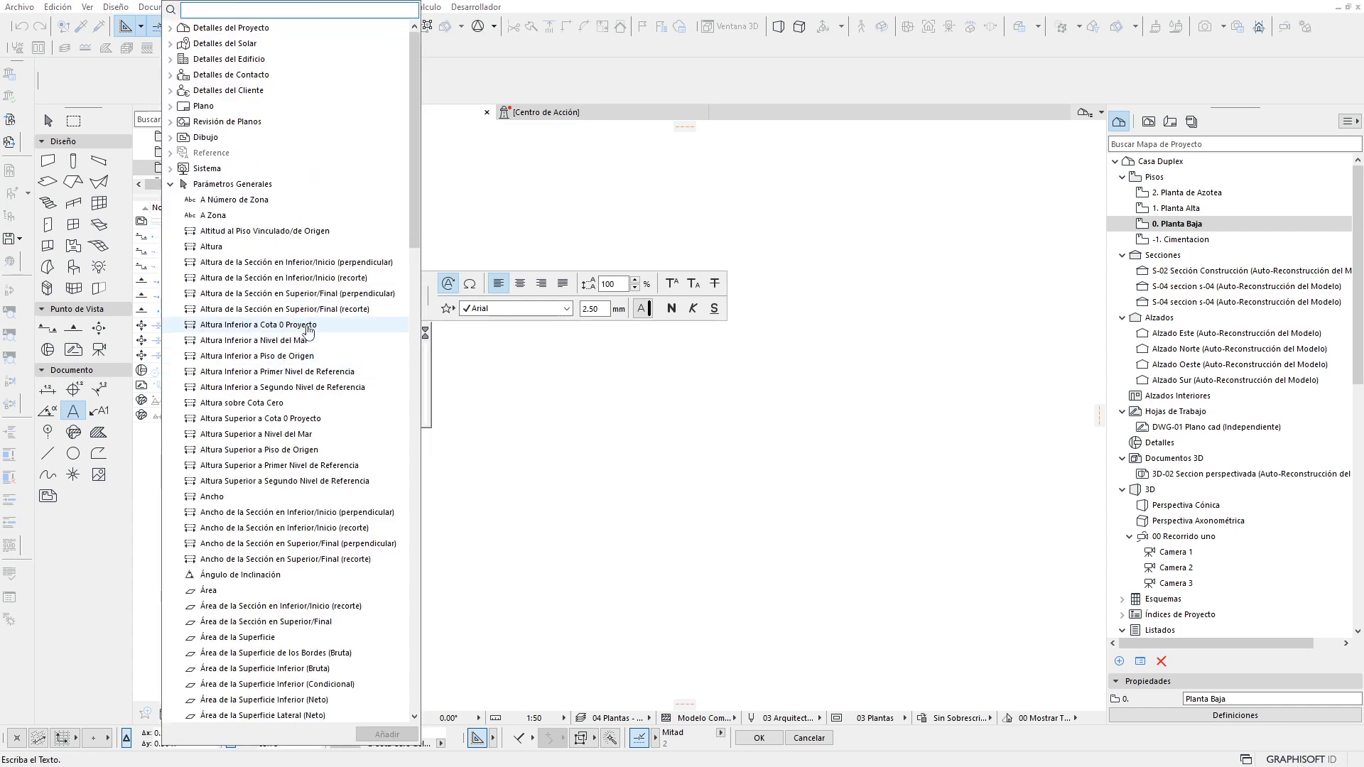
left_click(306, 325)
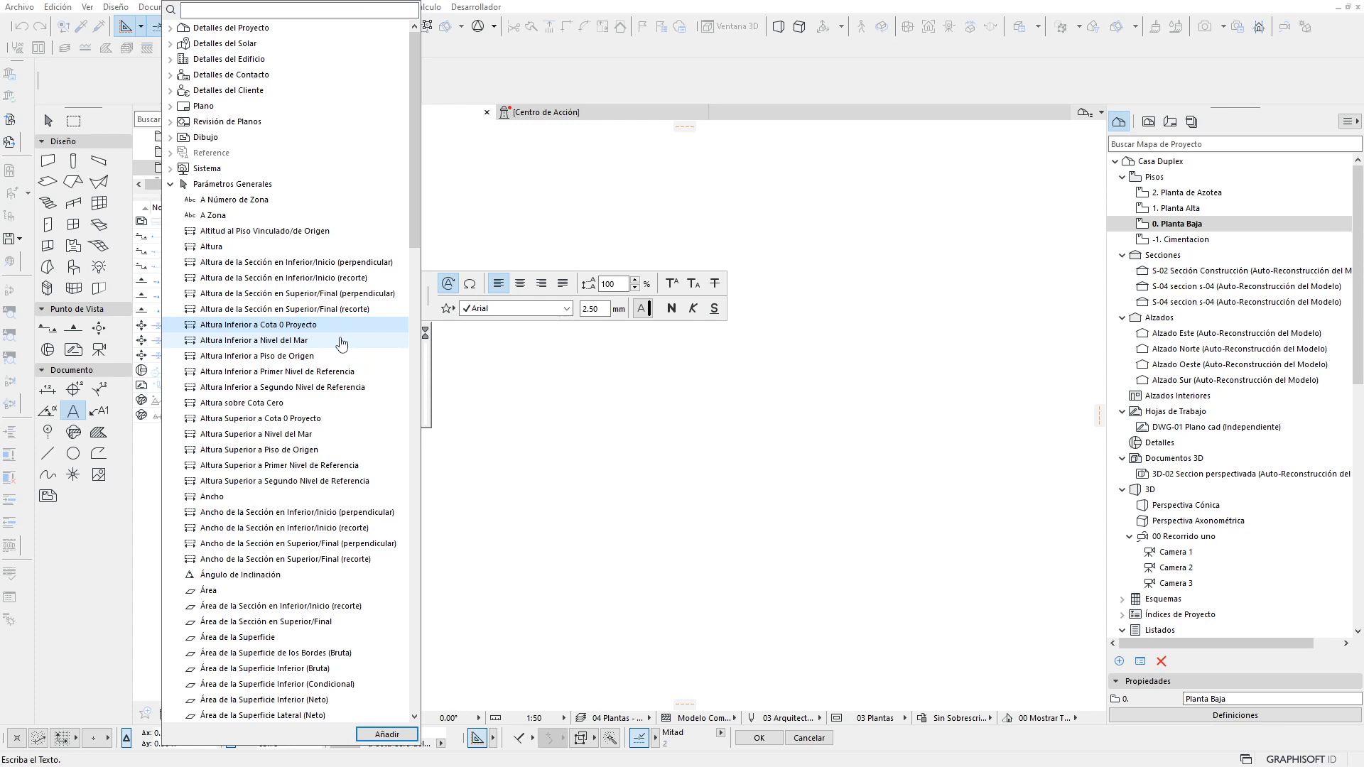
left_click(278, 404)
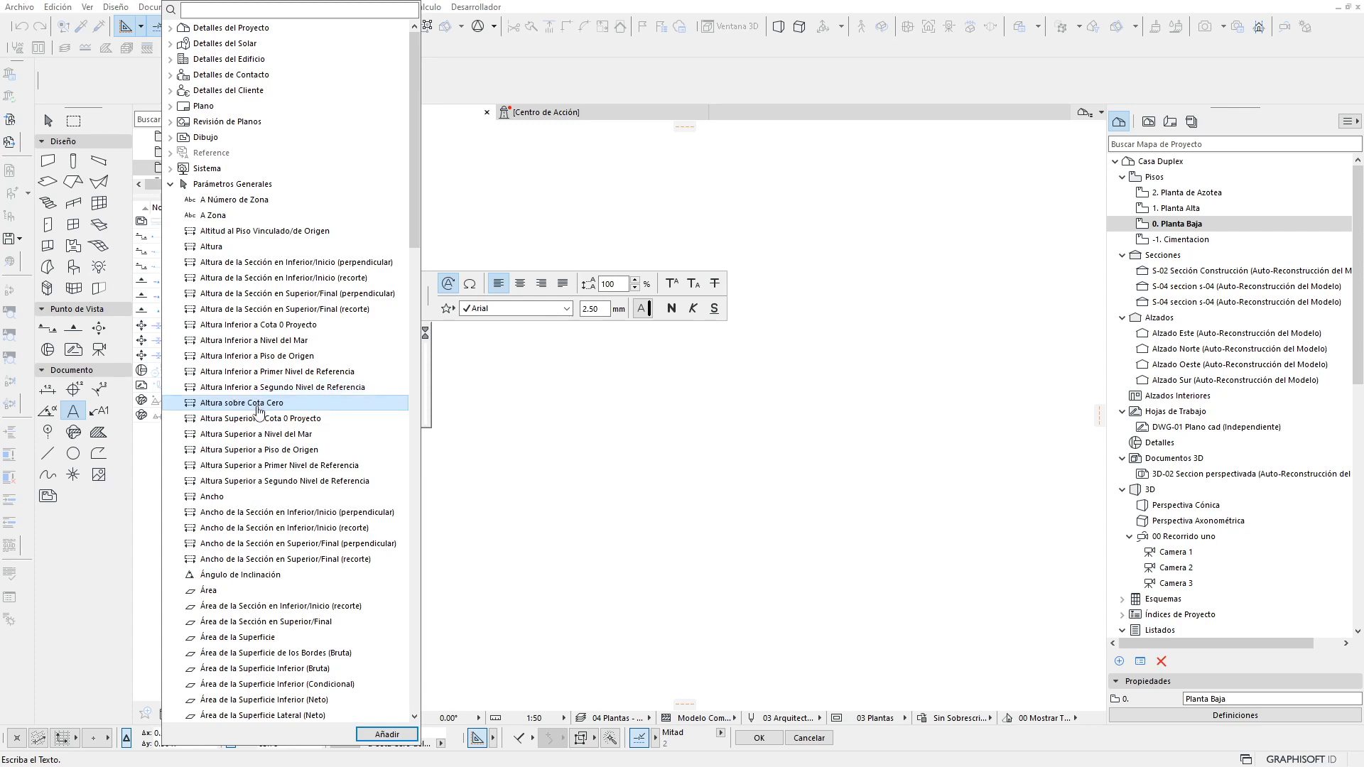
Step: Insert the 'Elevación a 1er Nivel de Referencia' autotext into the text block
scroll(259, 412, "down", 2)
scroll(259, 412, "down", 1)
scroll(270, 420, "down", 2)
scroll(291, 427, "down", 4)
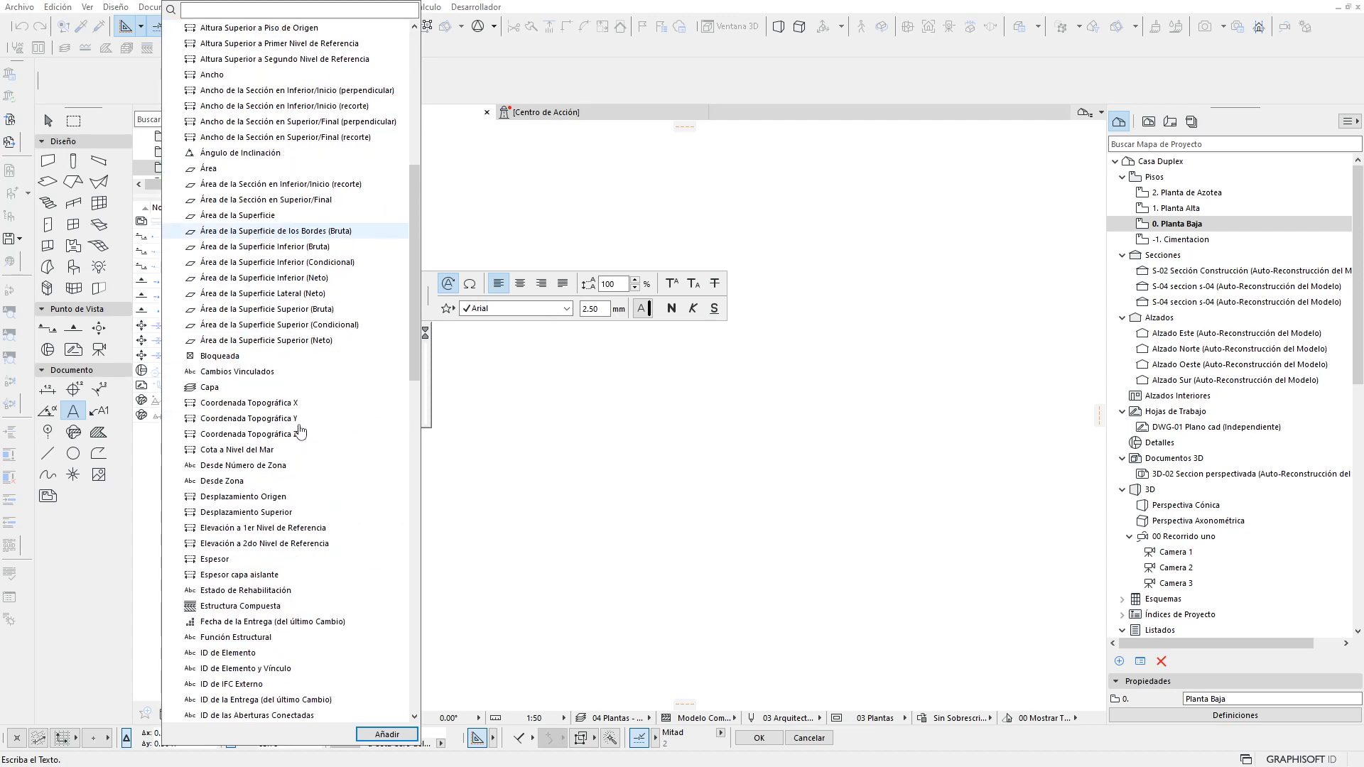
scroll(301, 431, "down", 3)
scroll(301, 432, "down", 4)
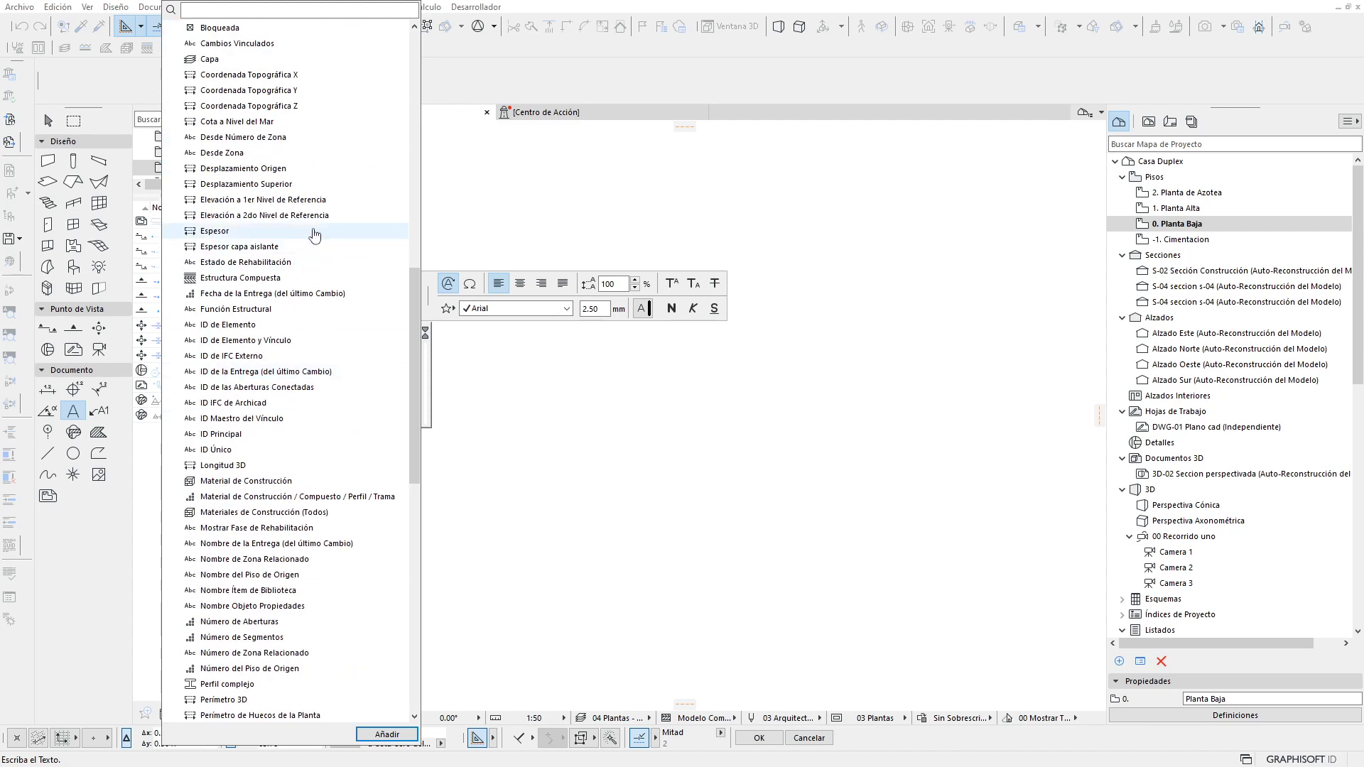
left_click(304, 201)
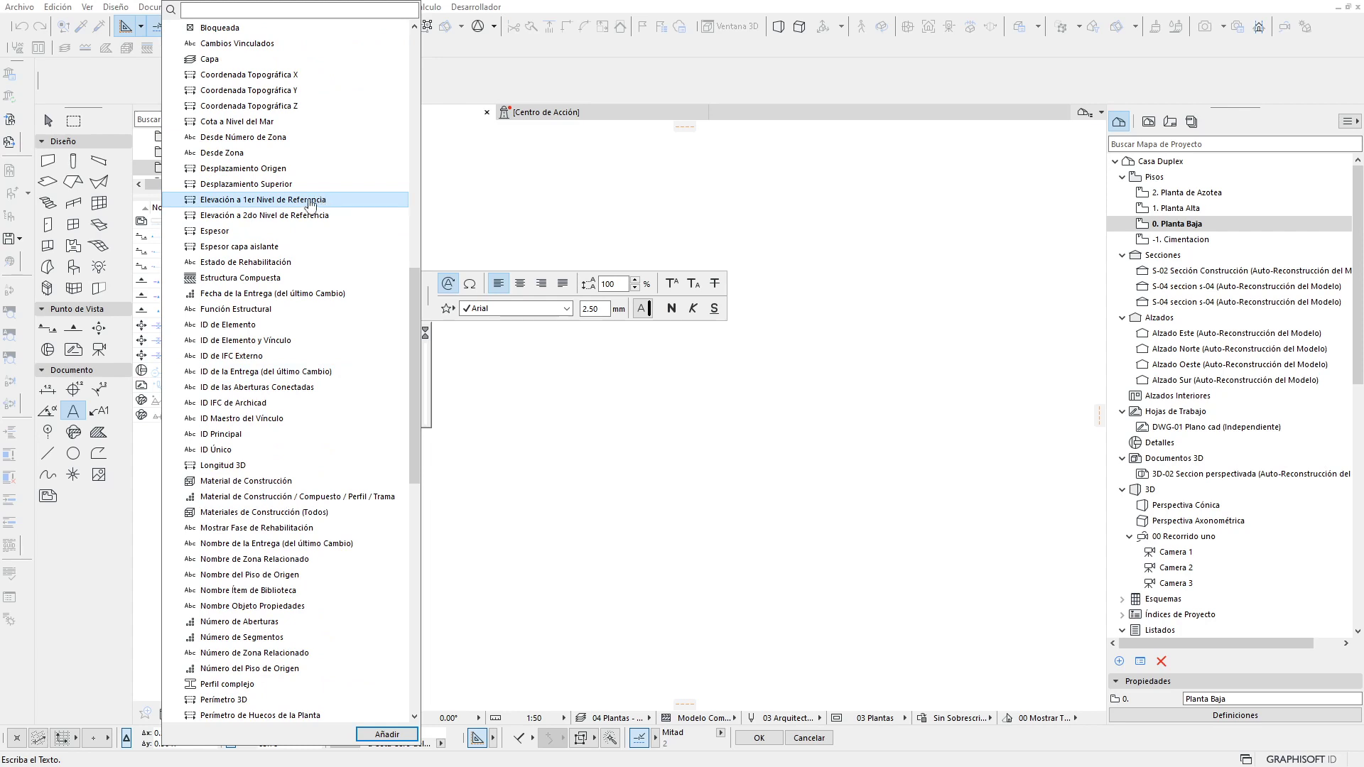
double_click(303, 201)
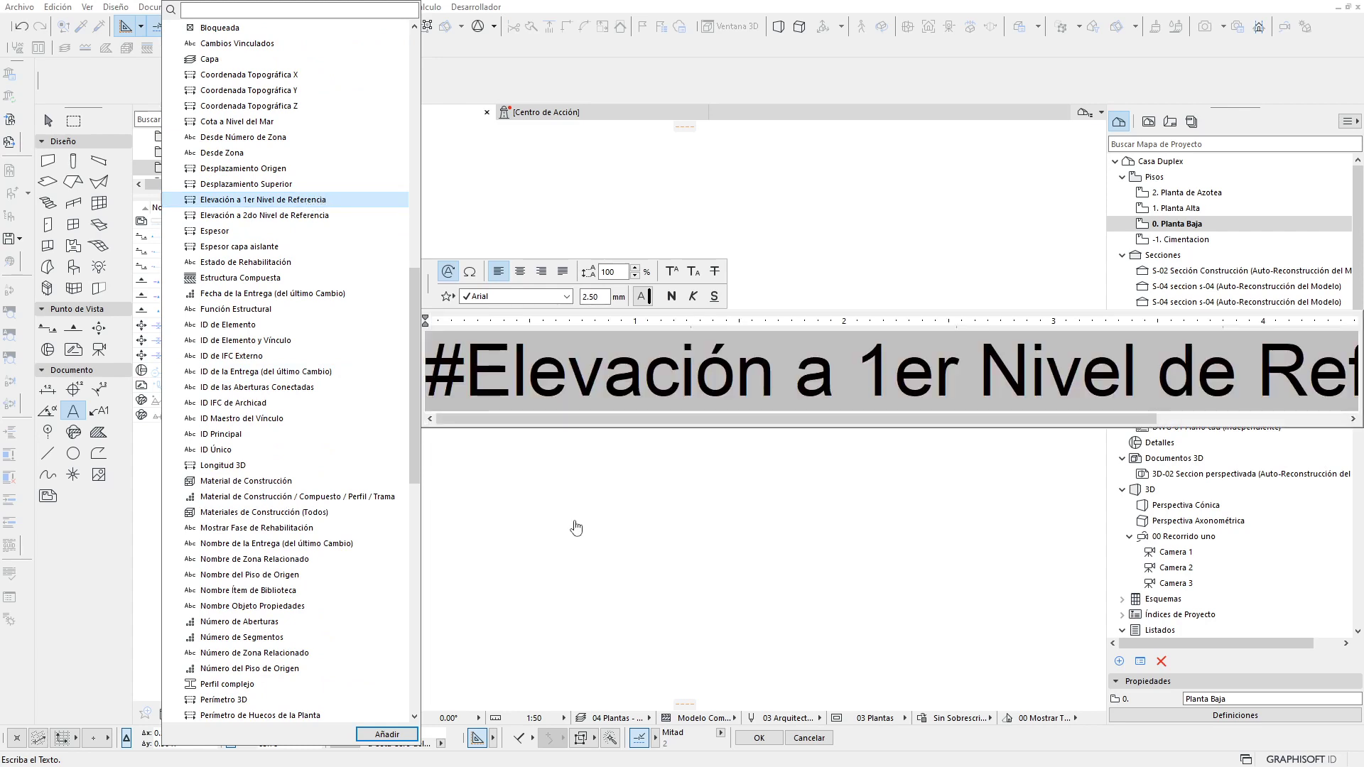
left_click(554, 523)
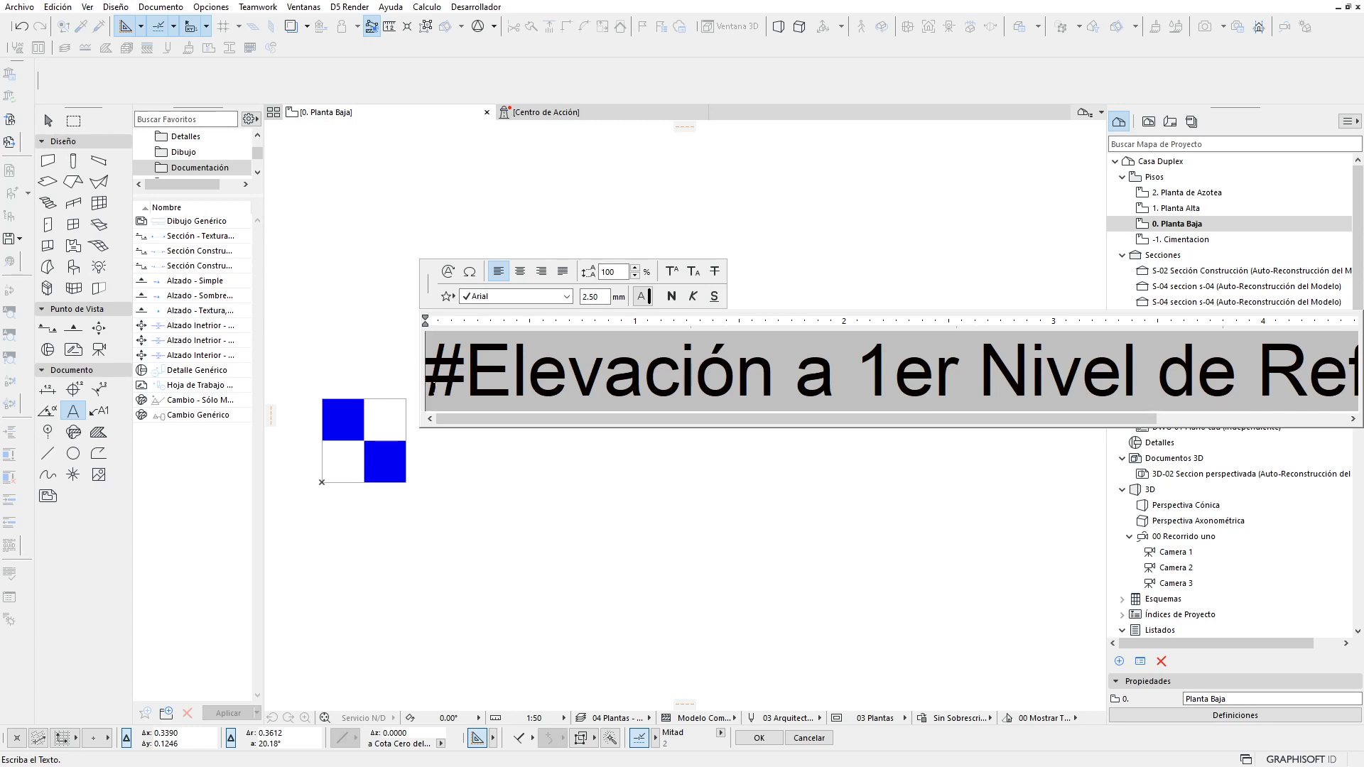
Step: Type 'Nivel' before the autotext and finish editing the label
type("C")
key("BackSpace")
type("Nivel")
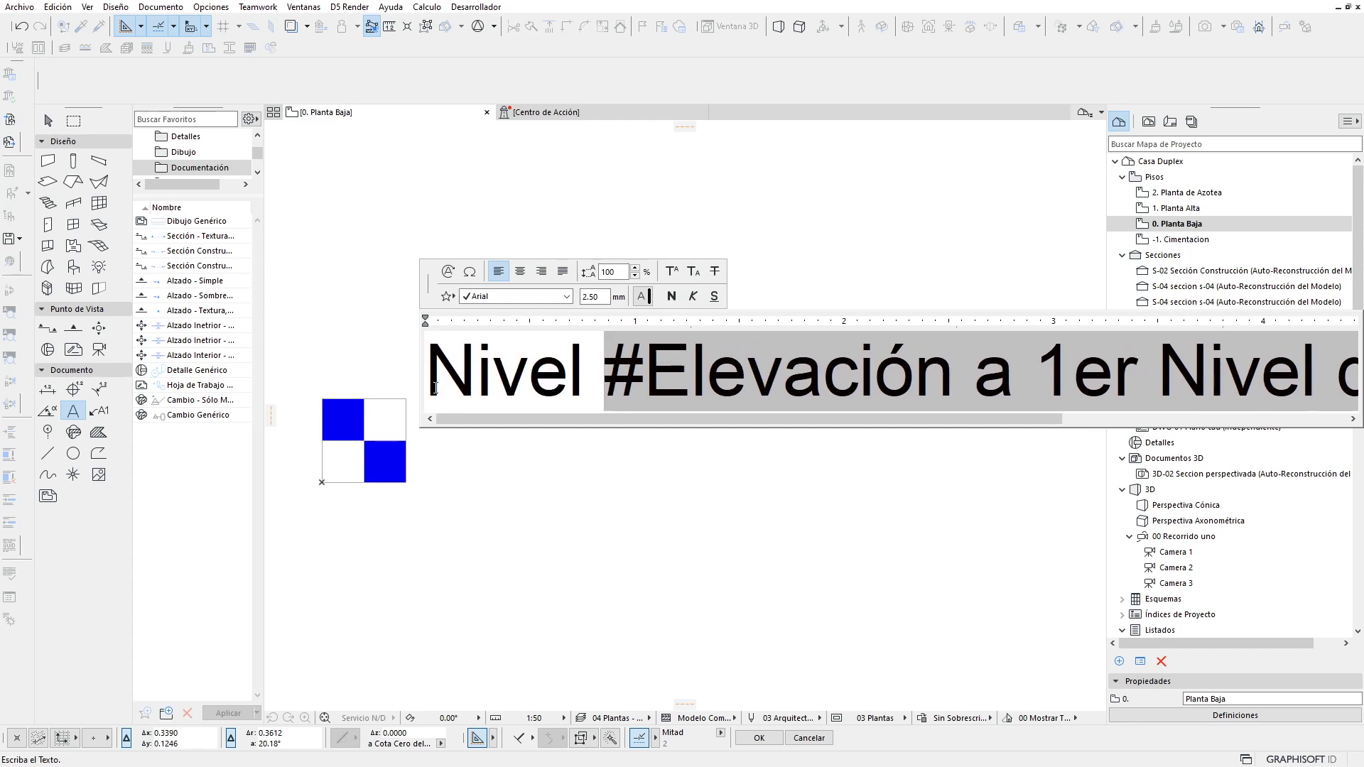
left_click(675, 180)
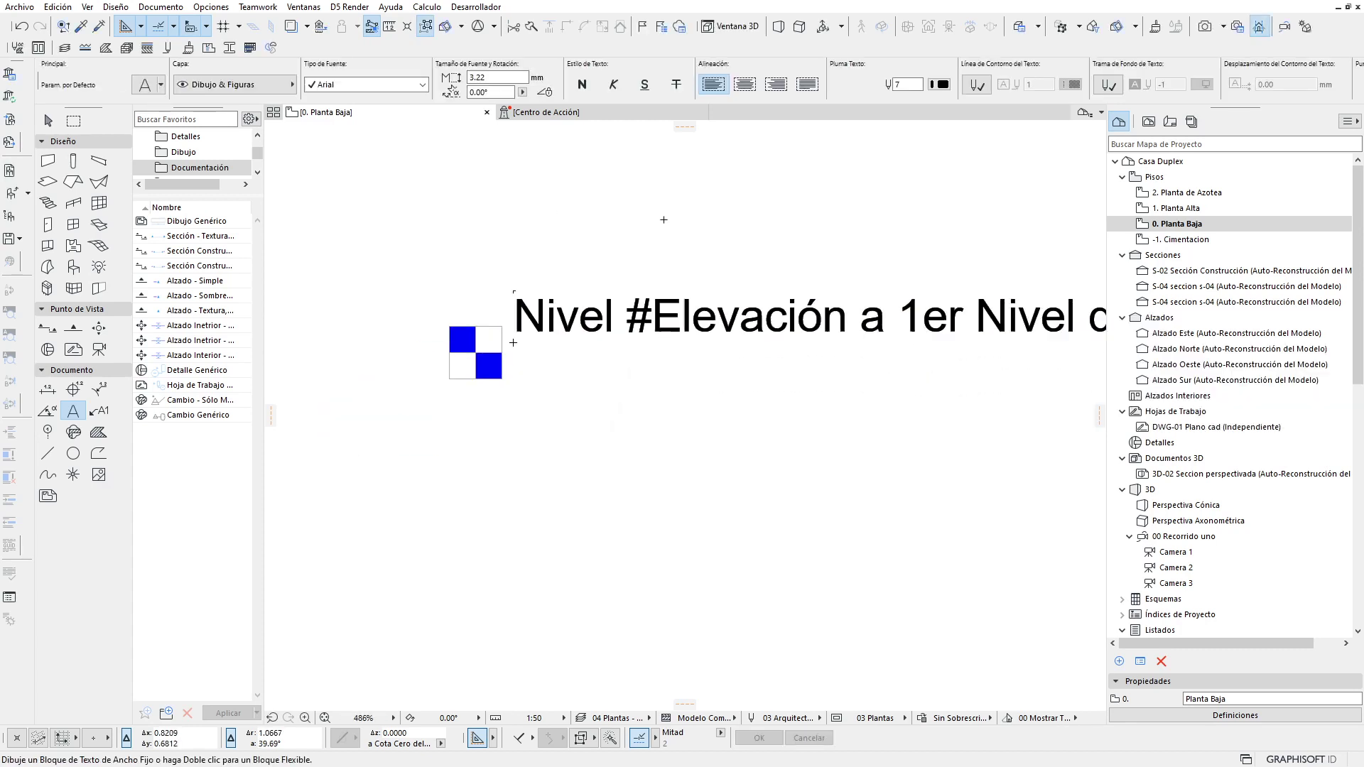
Step: Box-select the label and checkered symbol together, then deselect them
scroll(652, 341, "up", 1)
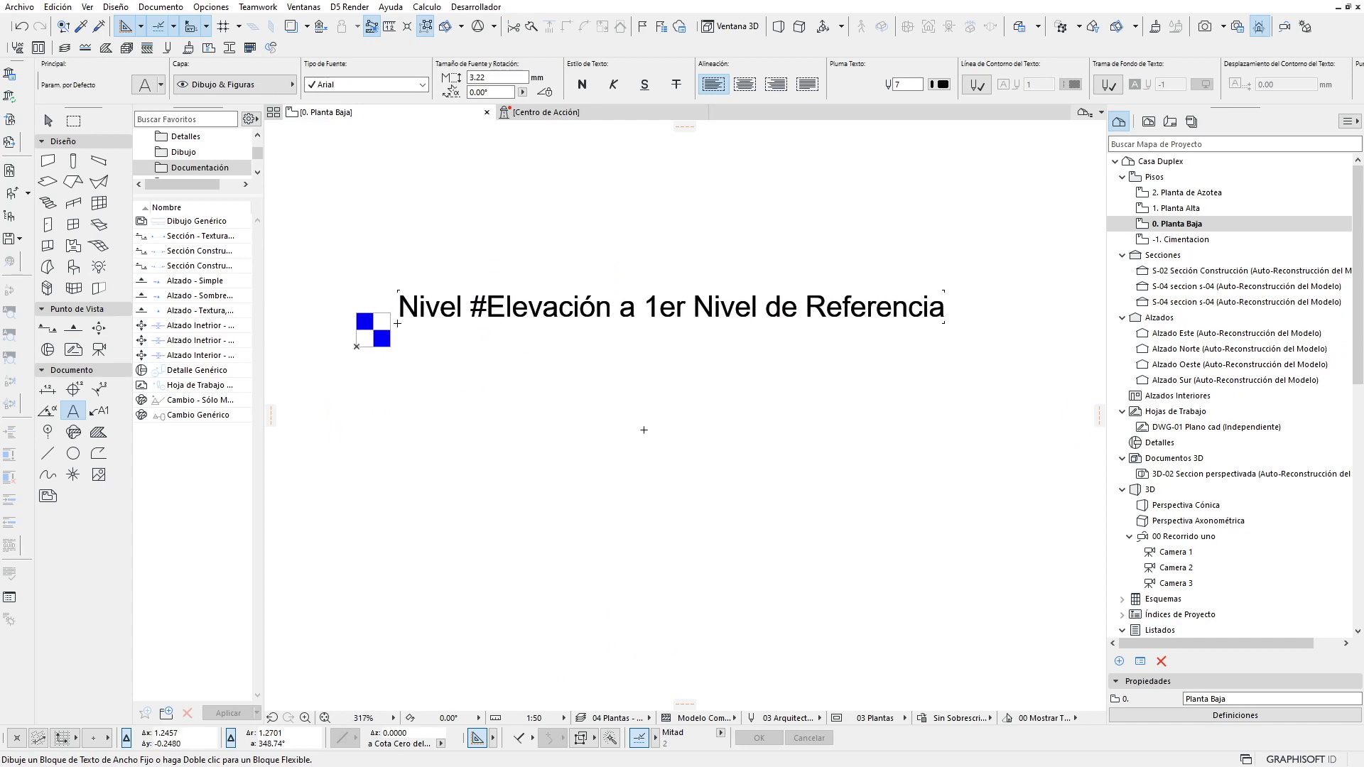
left_click(48, 120)
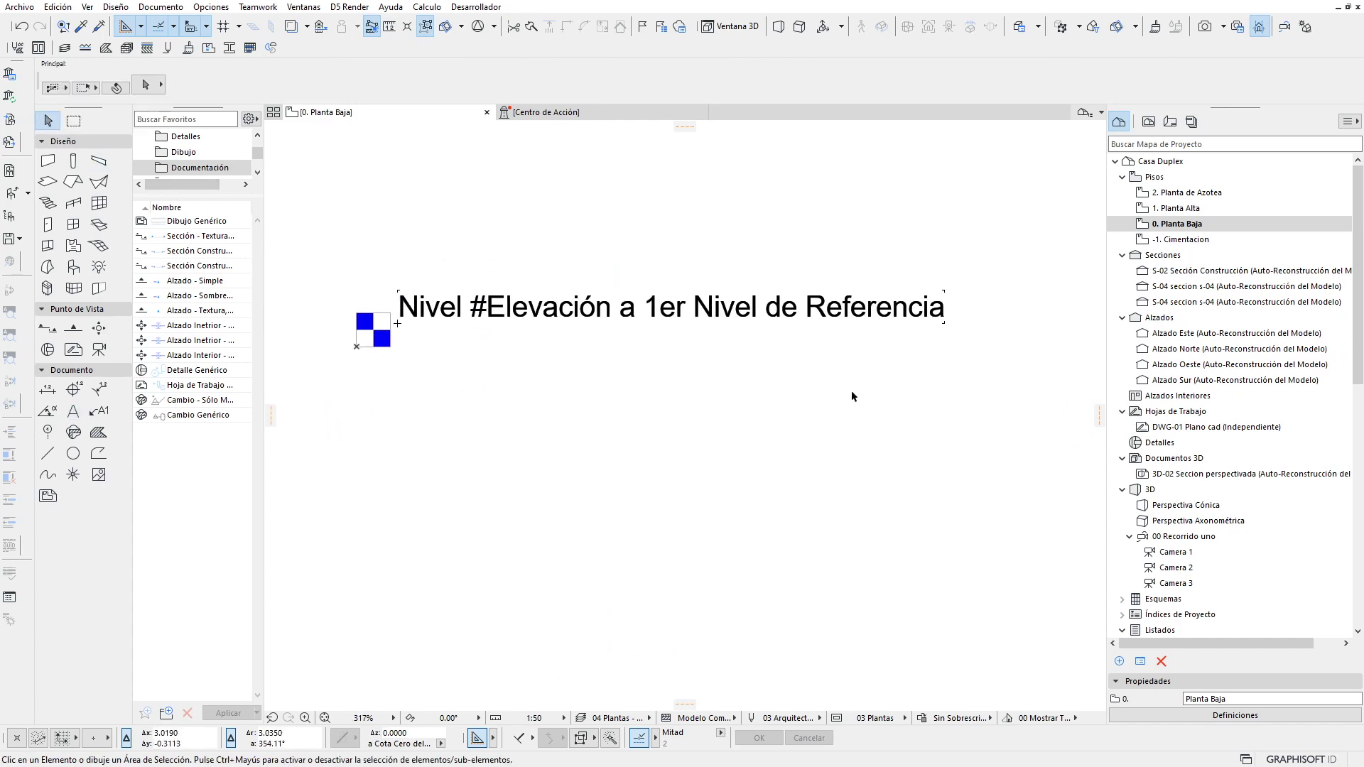
left_click(984, 233)
left_click(302, 420)
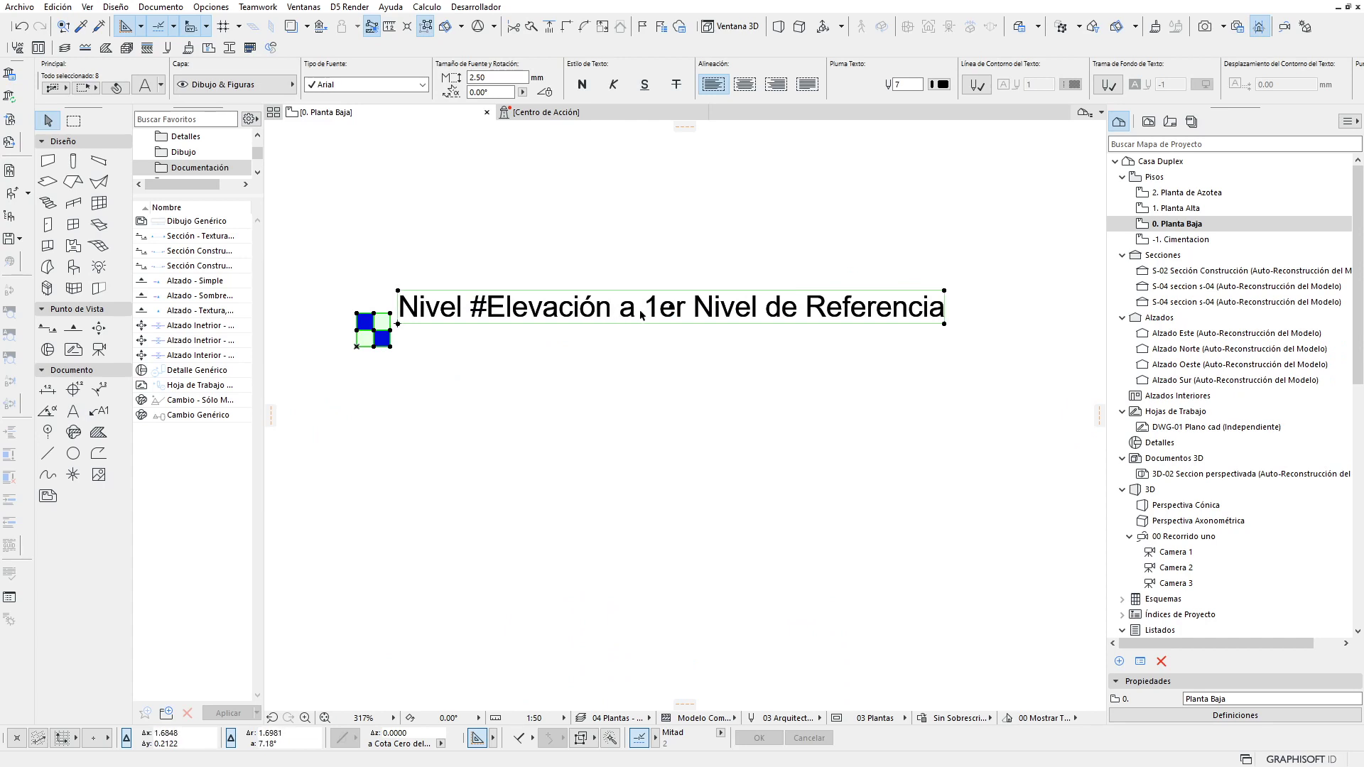
left_click(625, 360)
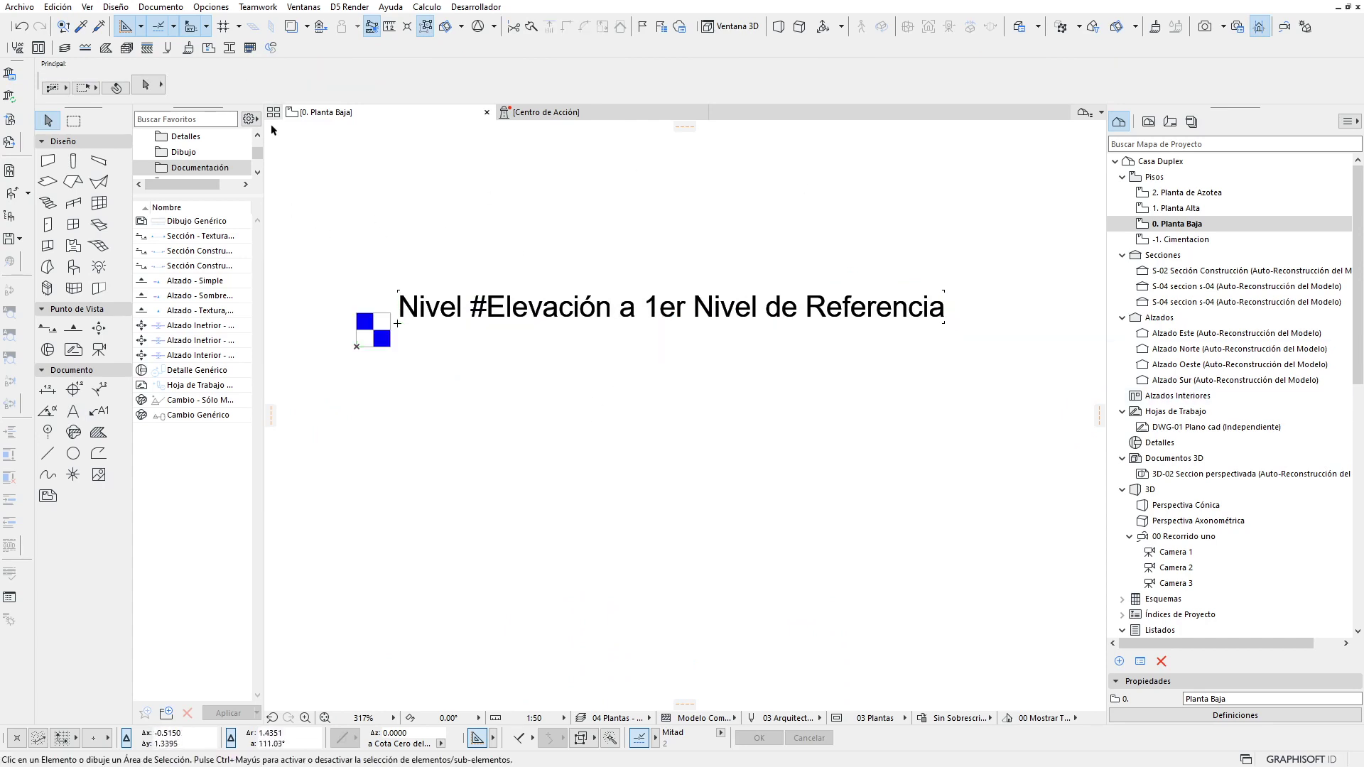
left_click(211, 7)
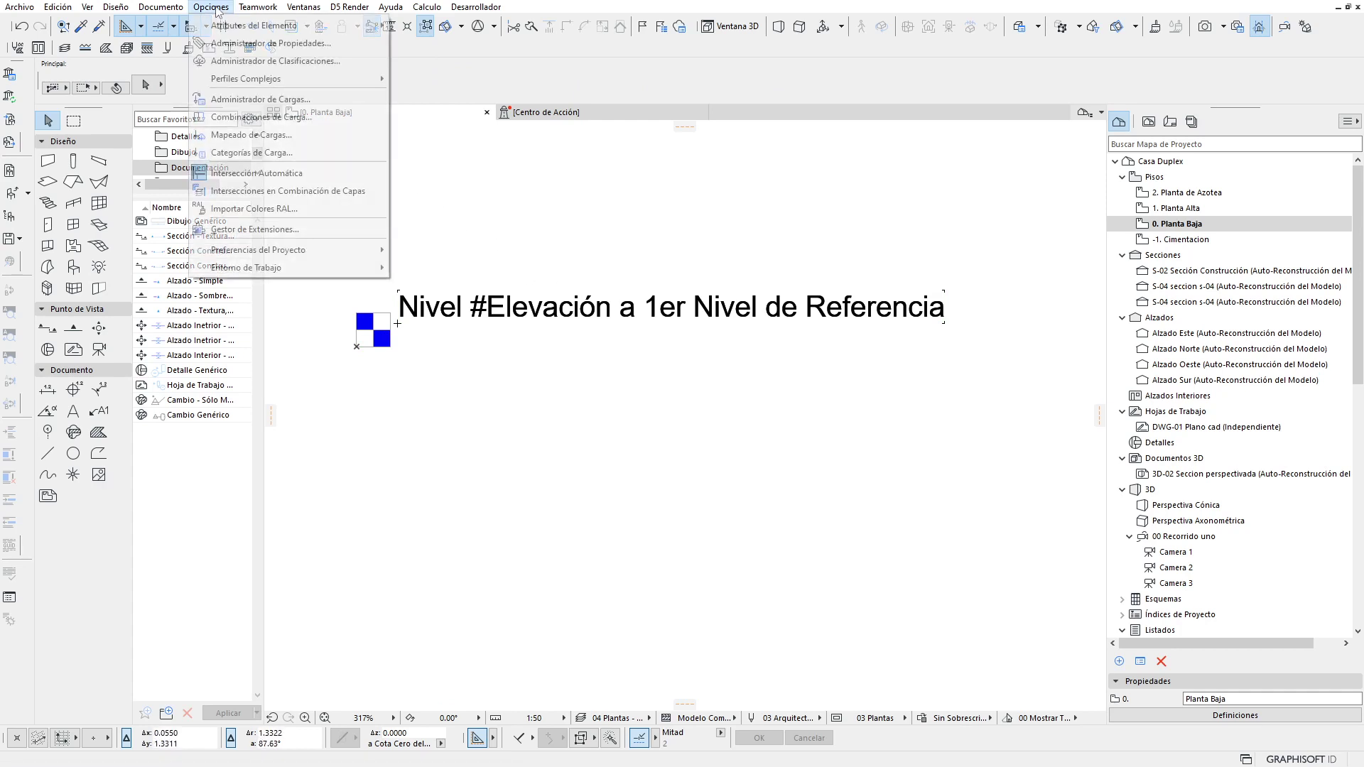
mouse_move(258, 250)
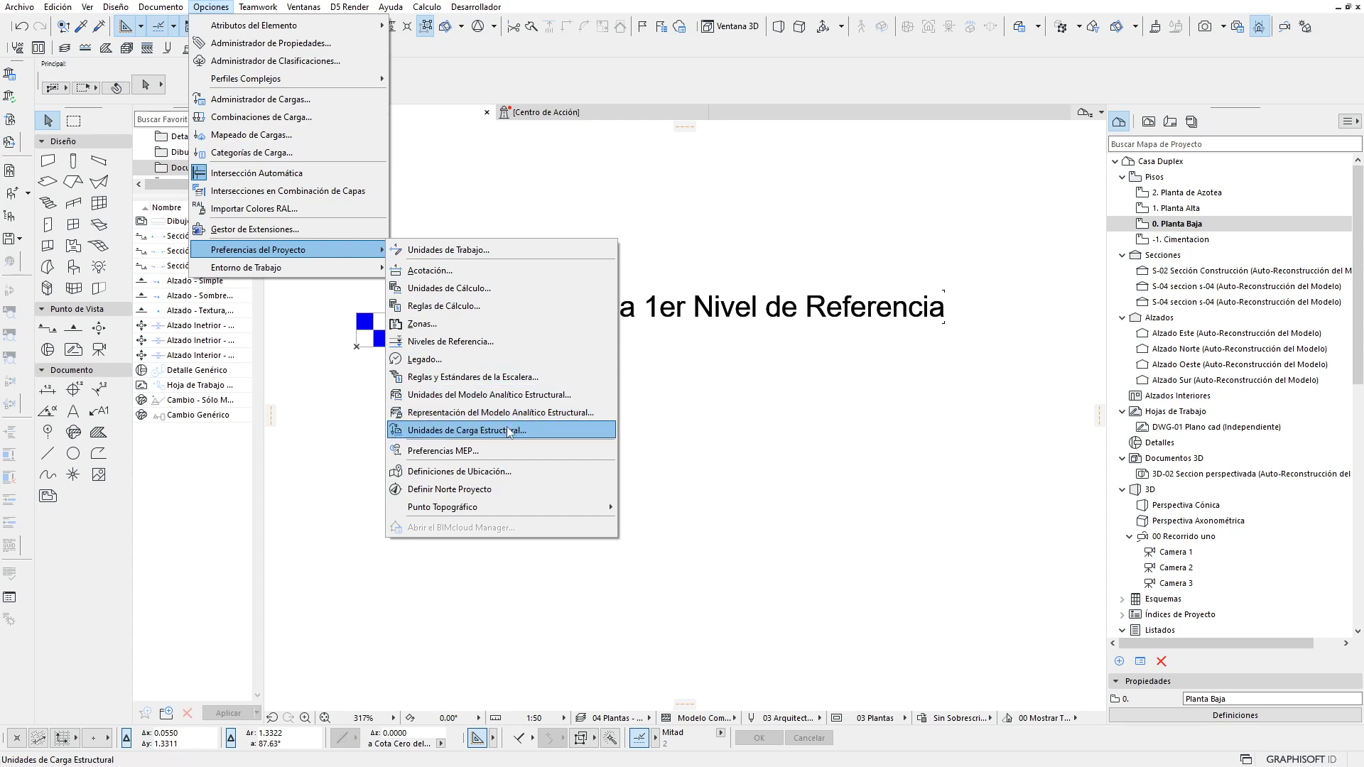
left_click(446, 342)
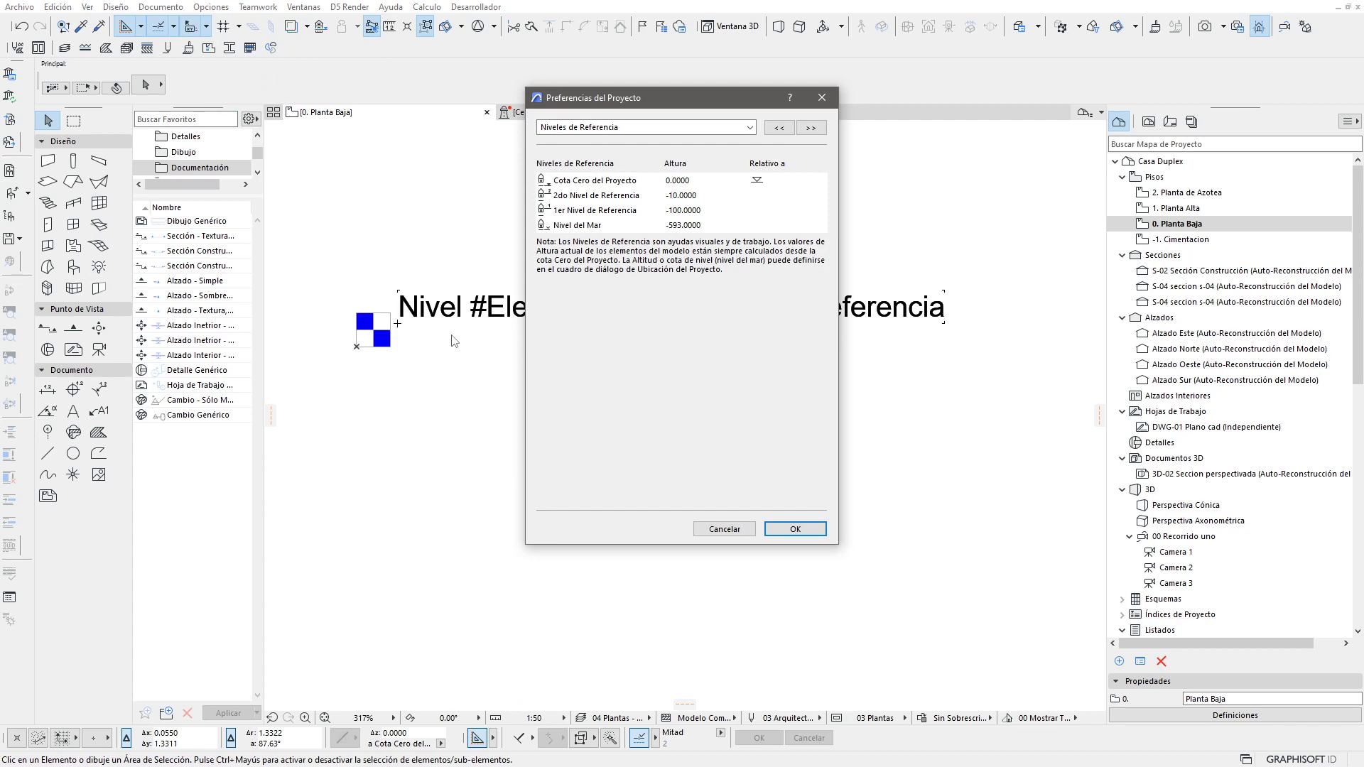
left_click(624, 182)
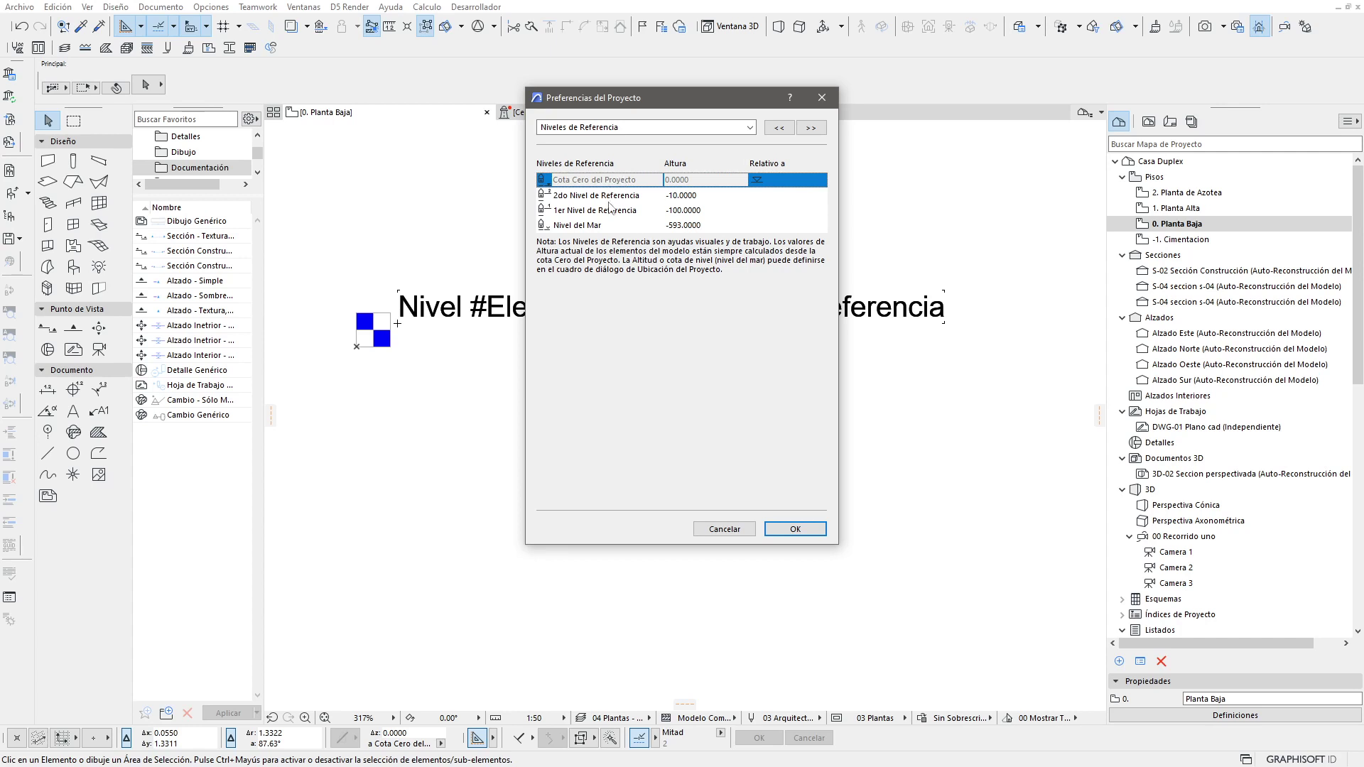
left_click(613, 209)
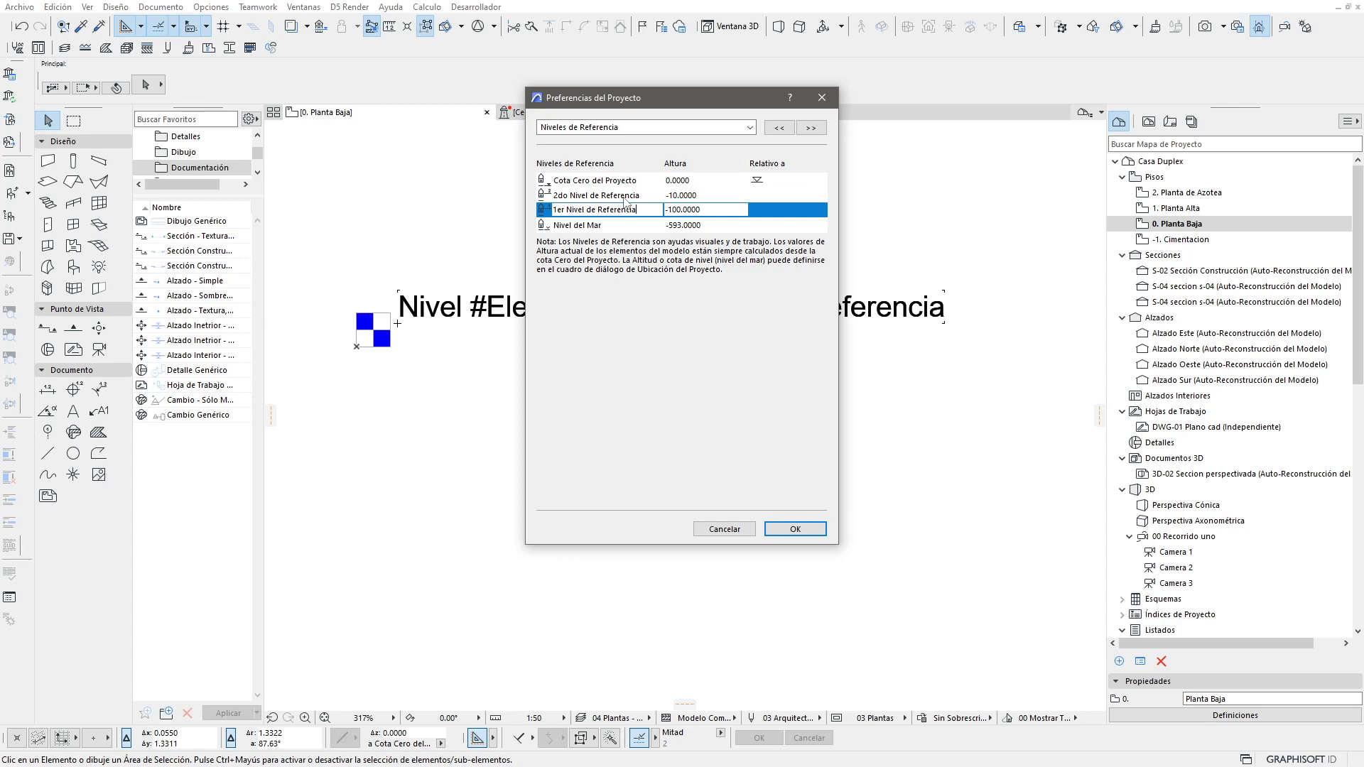
left_click(625, 198)
left_click(620, 226)
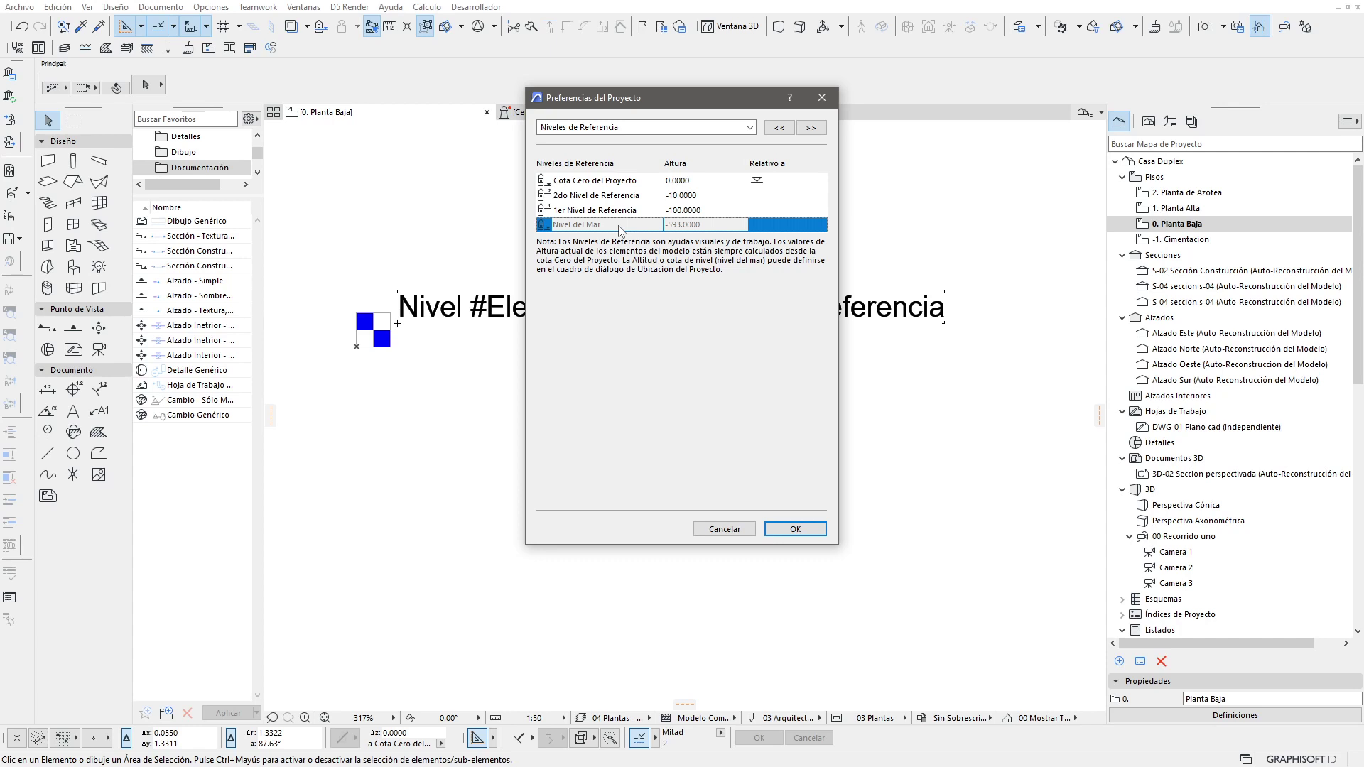
left_click(625, 210)
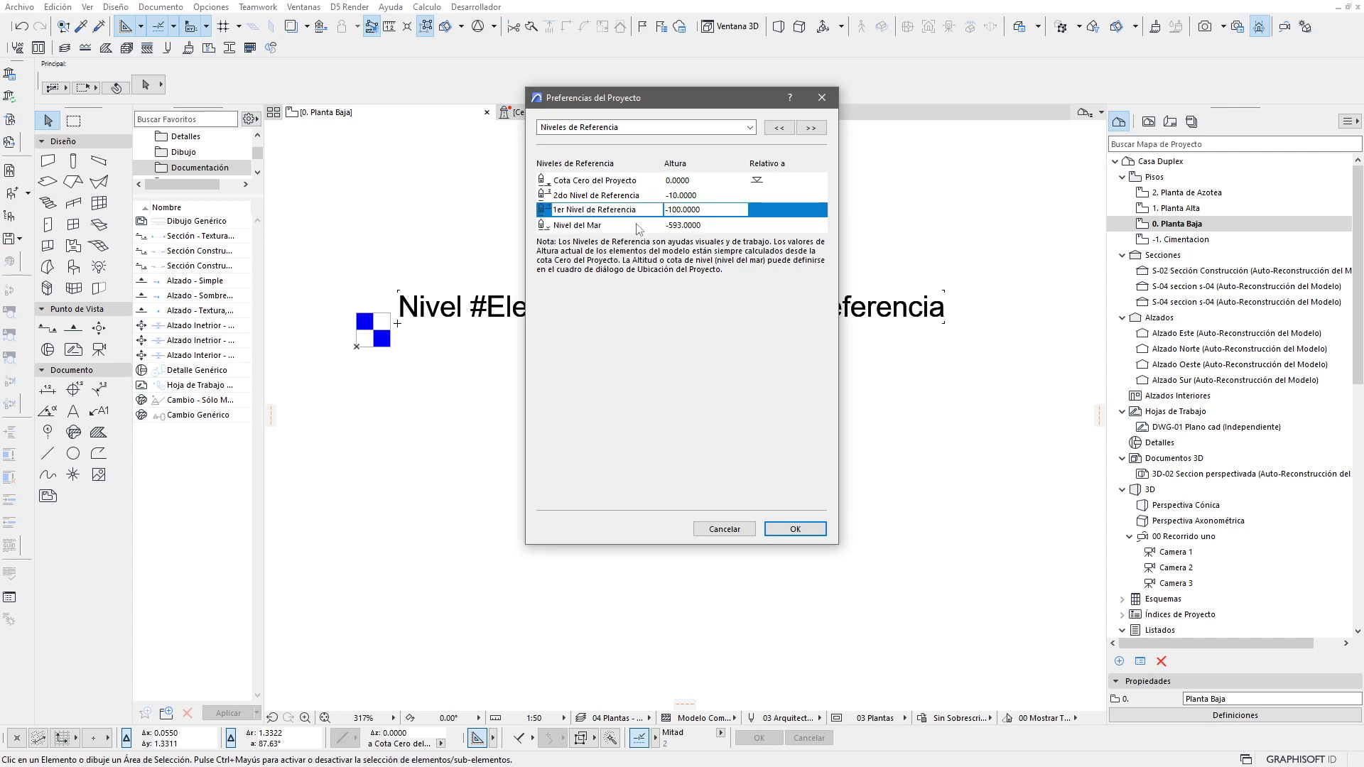
left_click(642, 200)
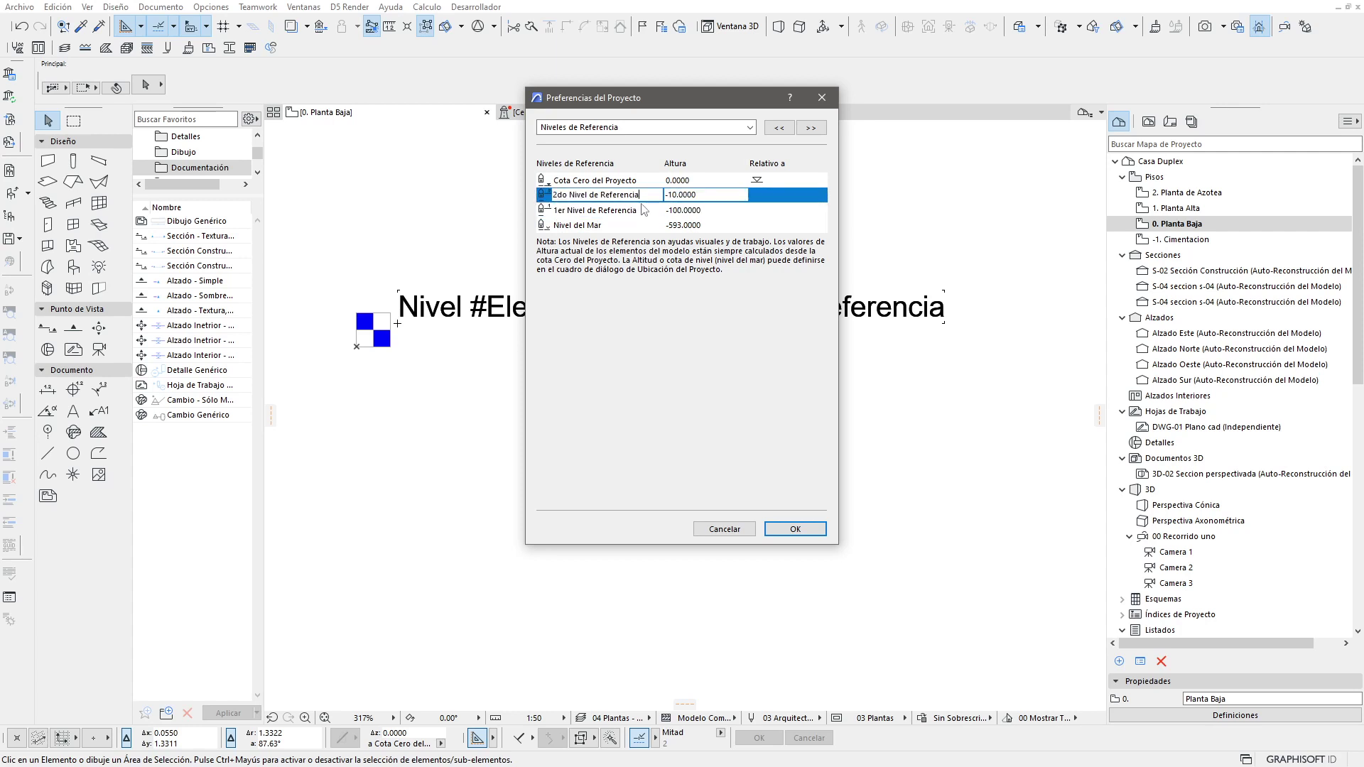
left_click(597, 207)
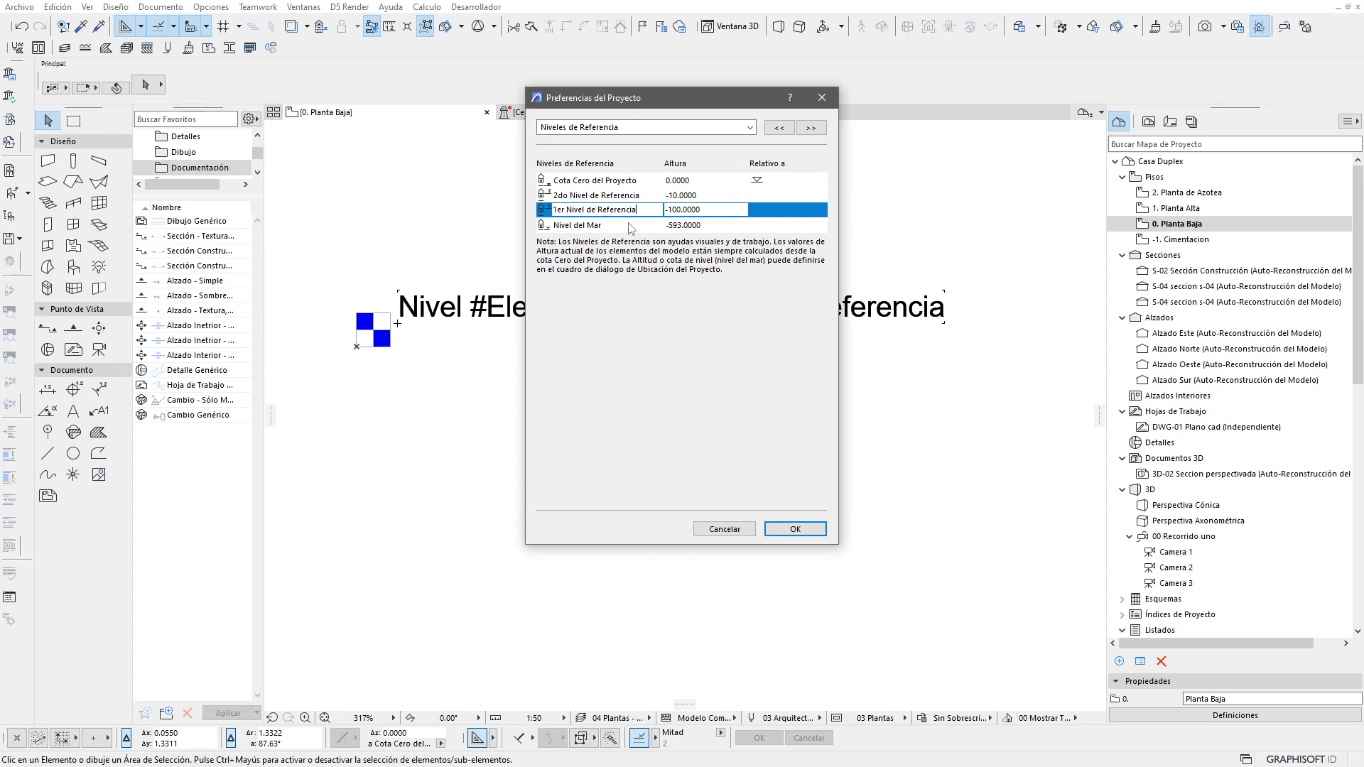
left_click(709, 196)
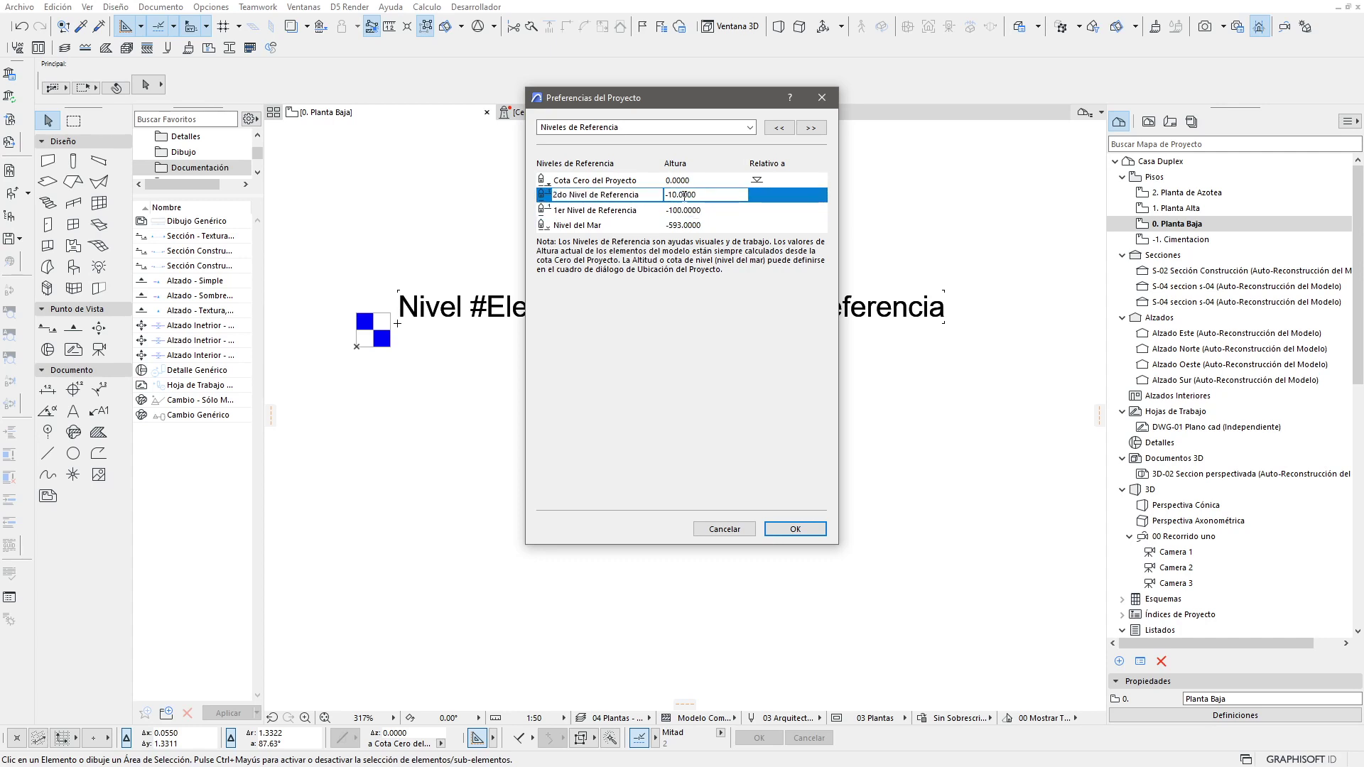
double_click(684, 194)
left_click(718, 212)
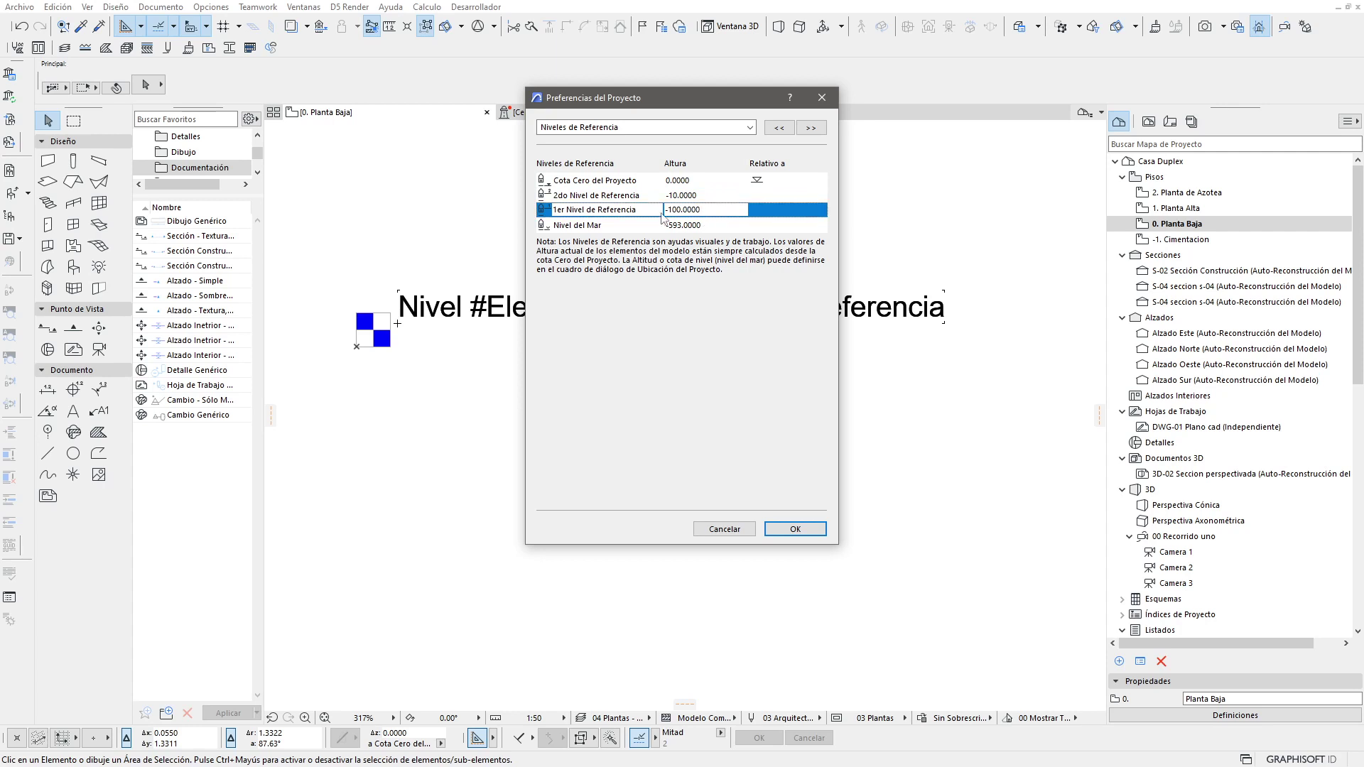
left_click_drag(721, 211, 666, 209)
left_click(795, 531)
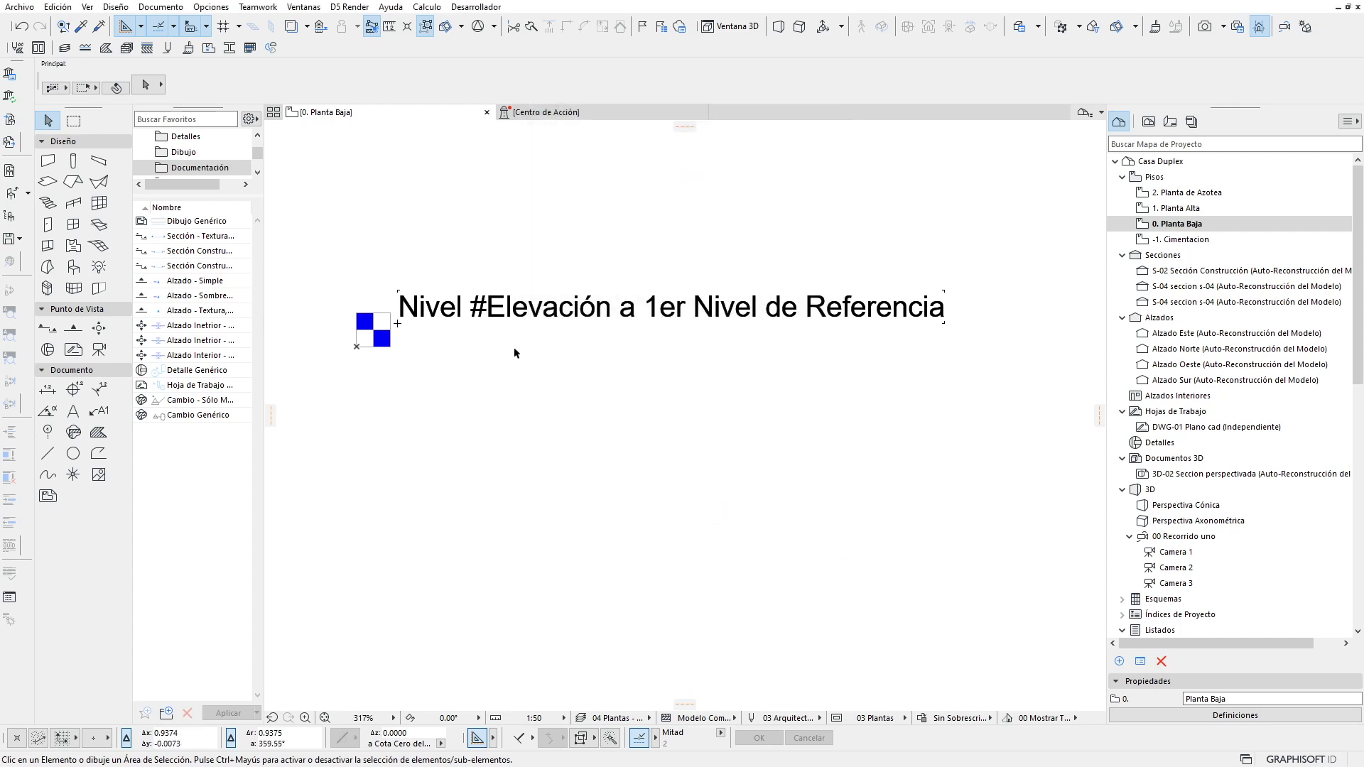
Step: Marquee-select the checkered symbol and its Nivel label, then clear the selection
scroll(514, 347, "down", 3)
left_click_drag(829, 205, 355, 408)
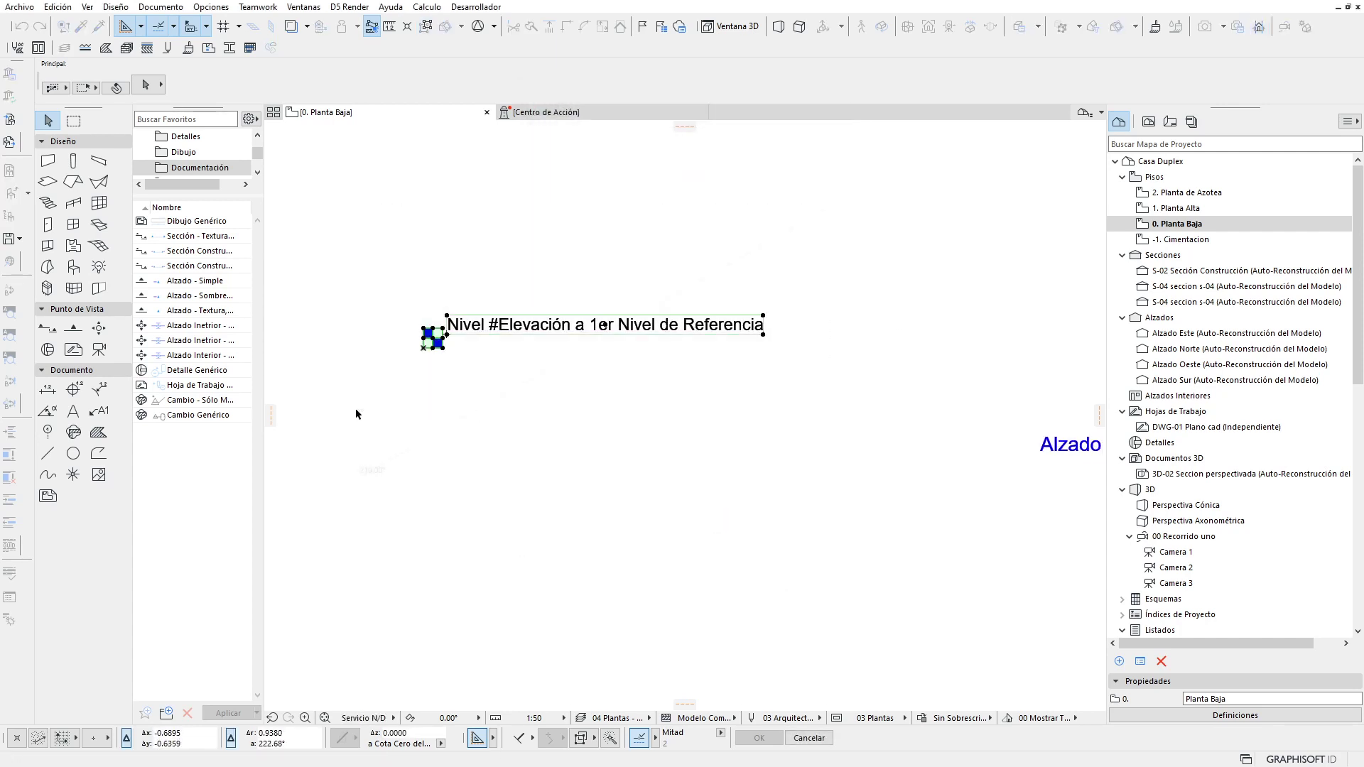
scroll(446, 359, "up", 4)
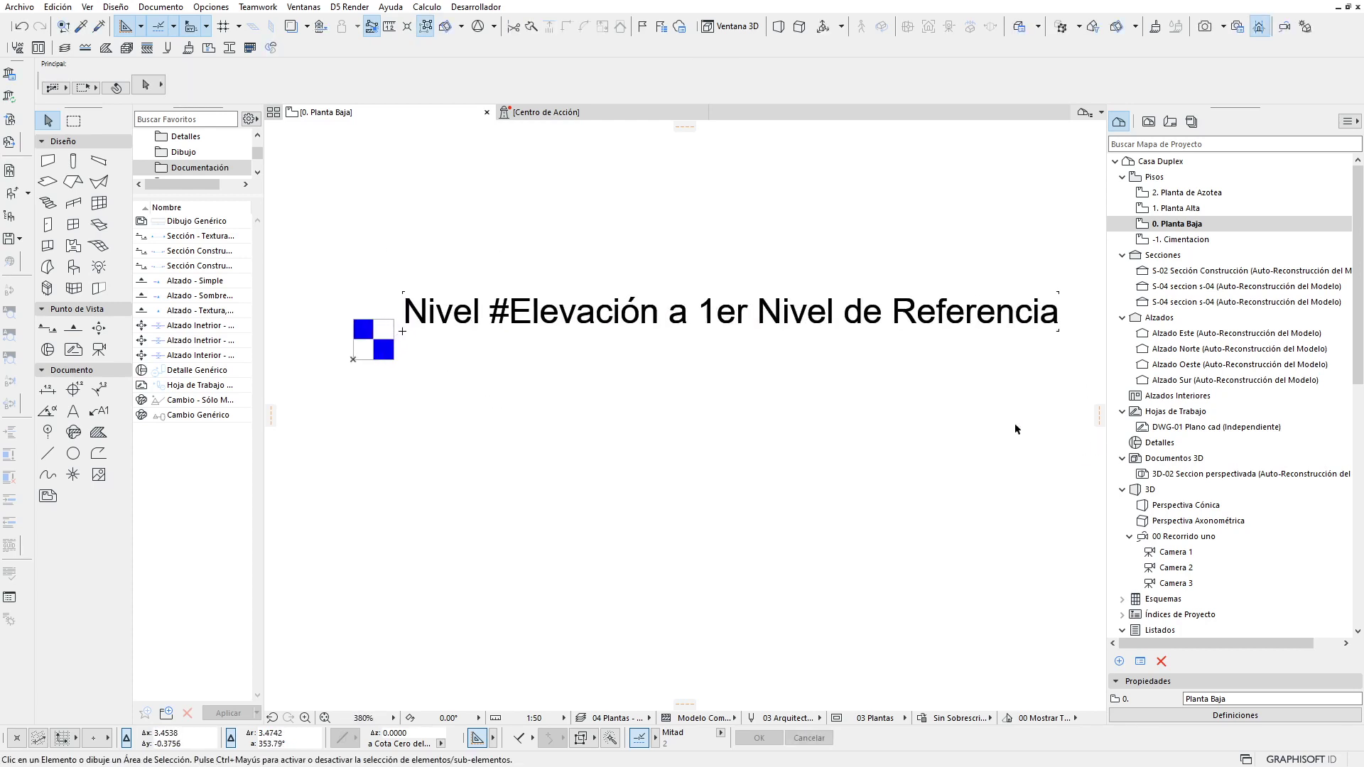
scroll(659, 387, "down", 3)
left_click_drag(454, 288, 997, 471)
scroll(556, 399, "up", 2)
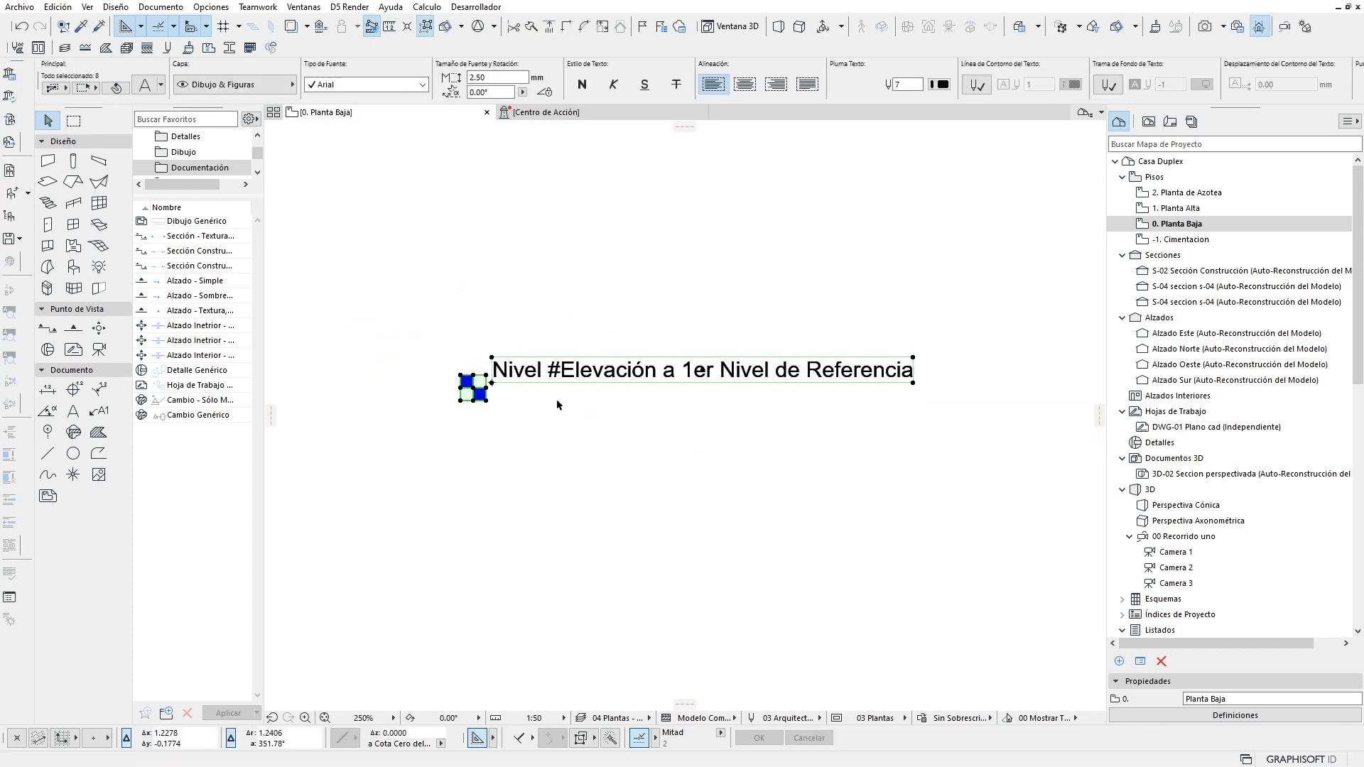
scroll(556, 399, "up", 1)
left_click(467, 466)
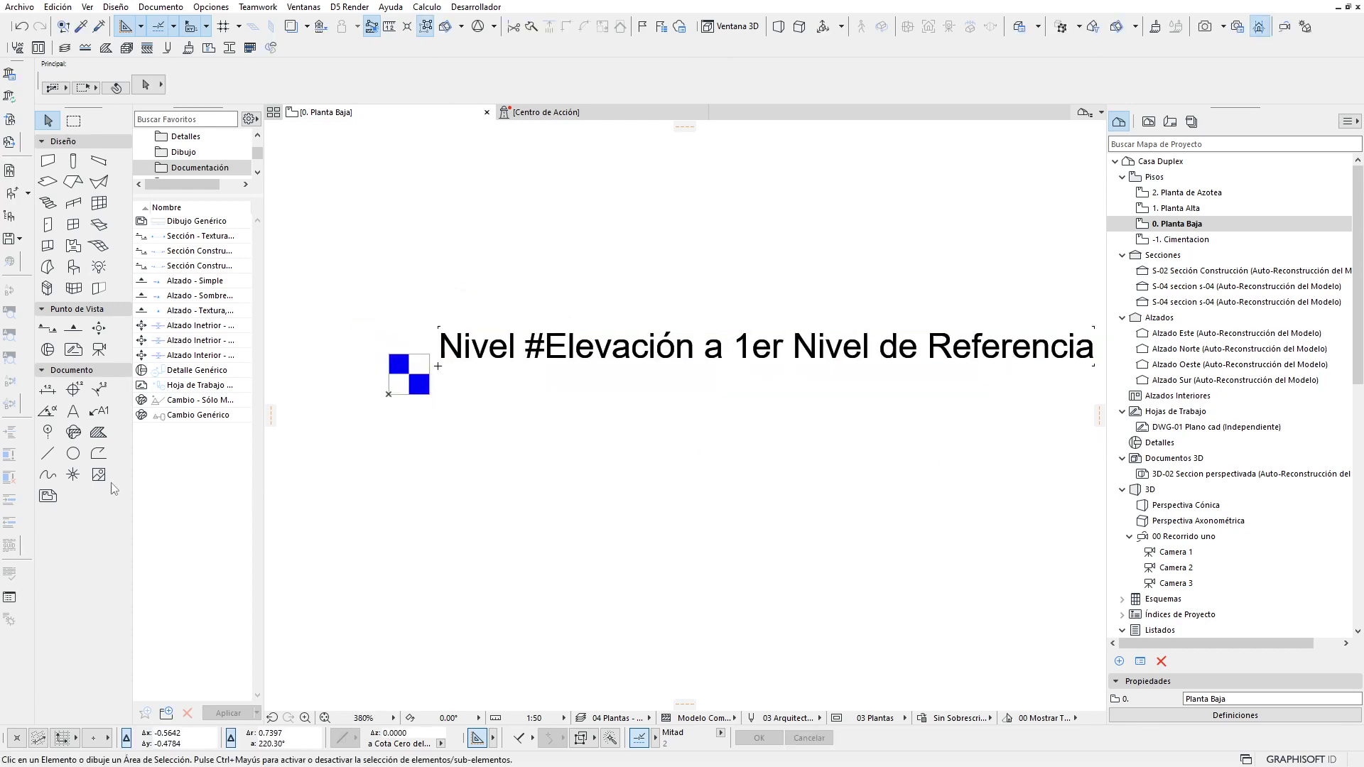
Step: Place a hotspot on the checkered symbol with the Hotspot tool
left_click(72, 475)
scroll(434, 391, "up", 2)
scroll(434, 391, "up", 1)
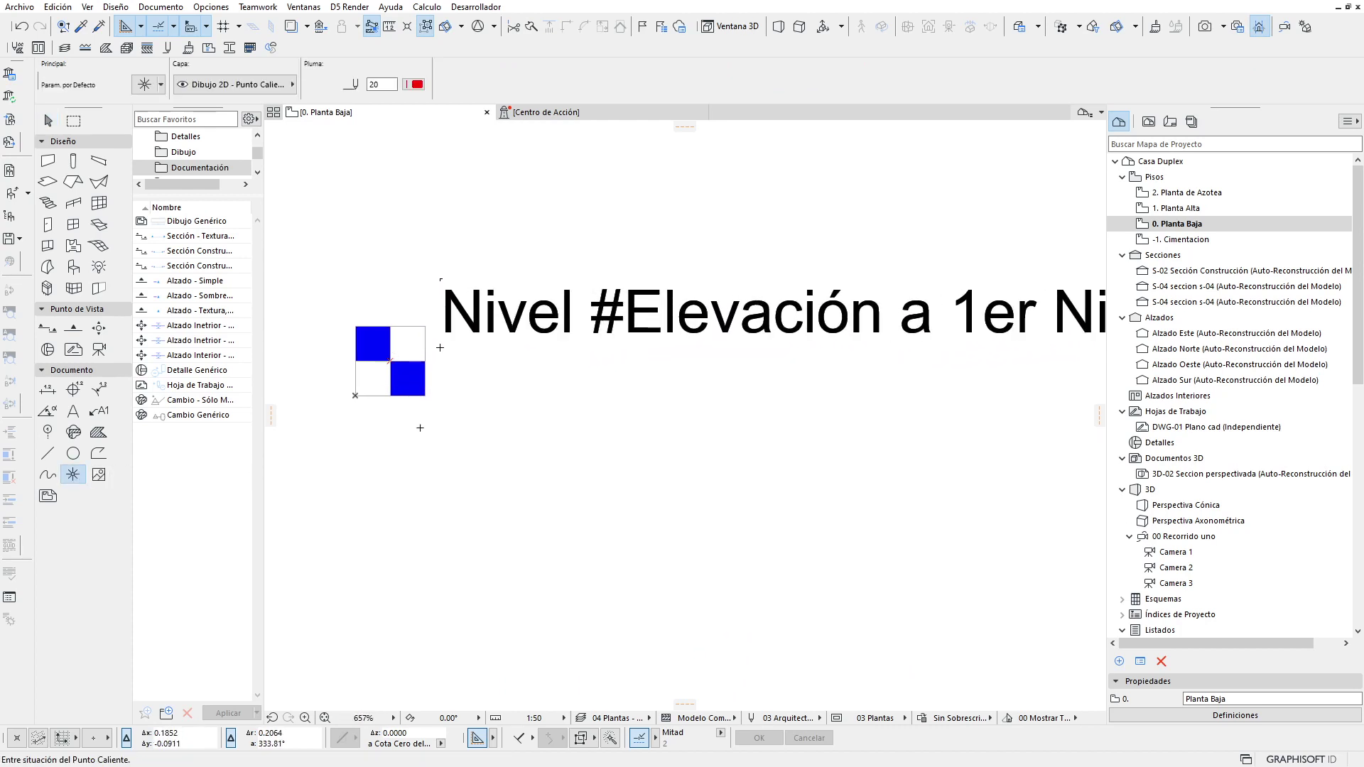
scroll(419, 422, "down", 3)
left_click(49, 122)
scroll(401, 395, "up", 3)
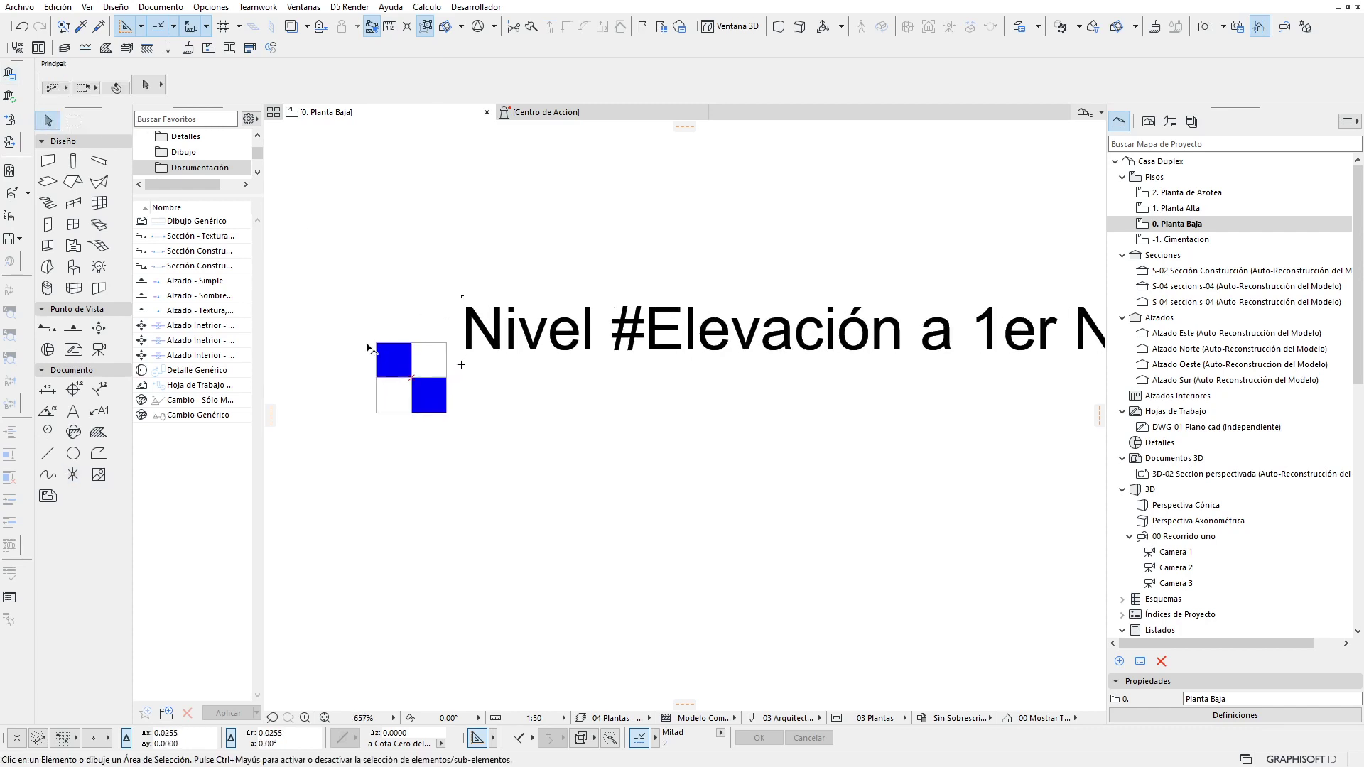
Step: Move the symbol, label and hotspot lower-left, then reselect all three
left_click_drag(328, 259, 611, 469)
scroll(459, 415, "up", 2)
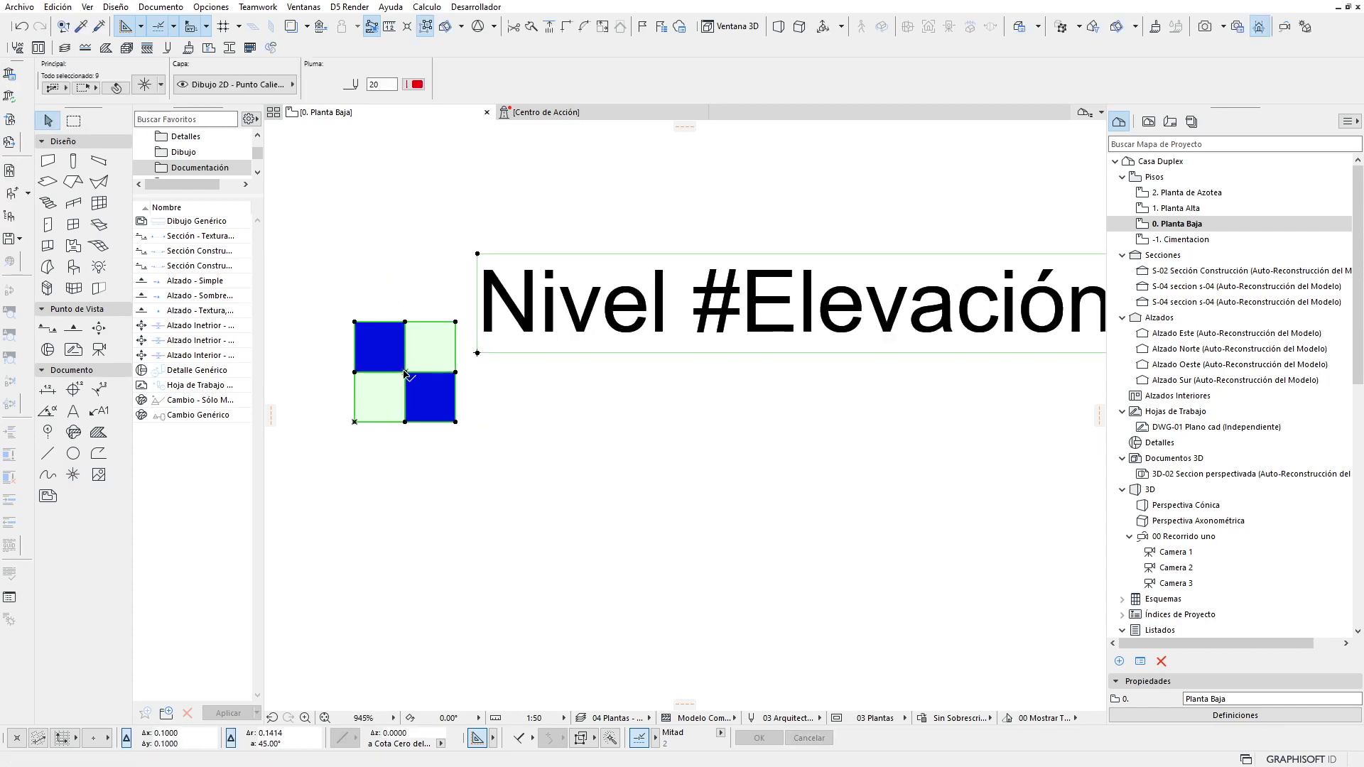
left_click(405, 372)
left_click(361, 430)
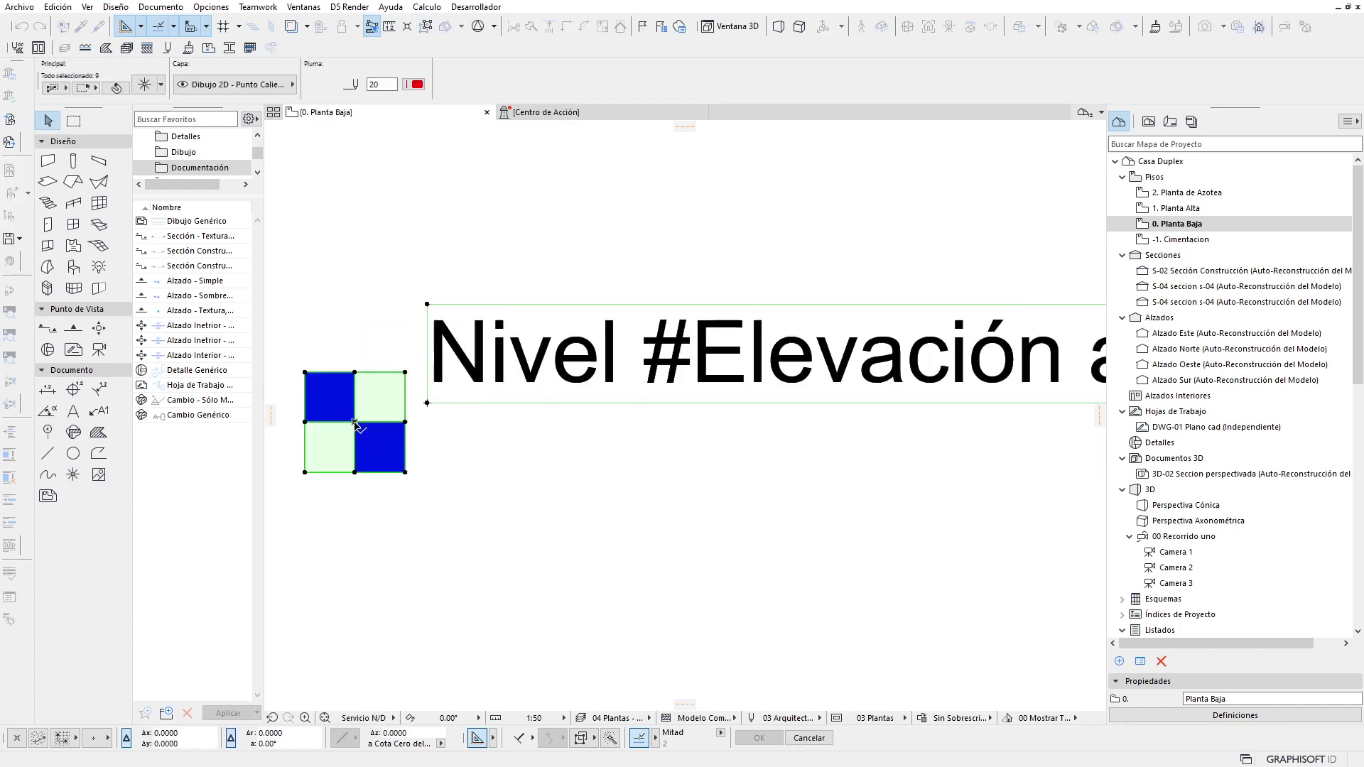
left_click(497, 494)
scroll(526, 473, "down", 5)
scroll(531, 472, "down", 3)
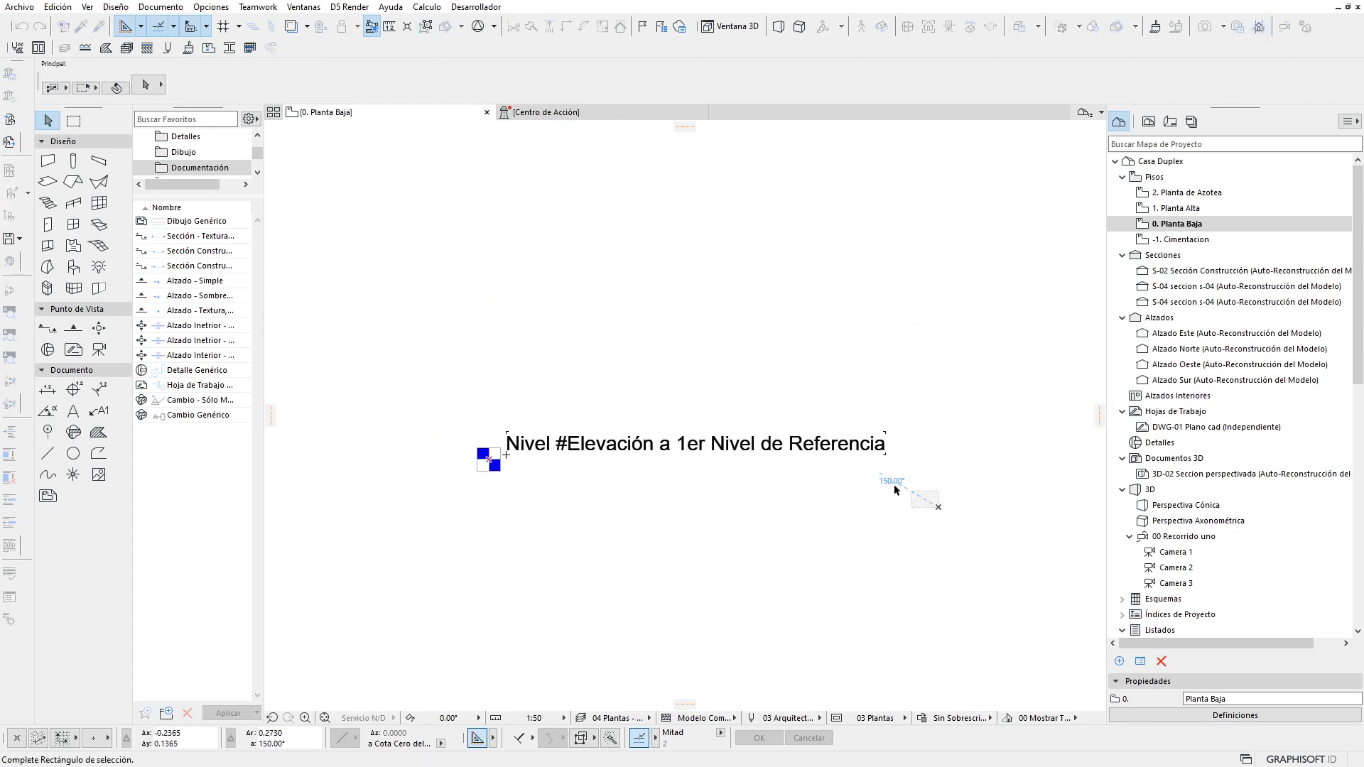
left_click_drag(940, 510, 413, 345)
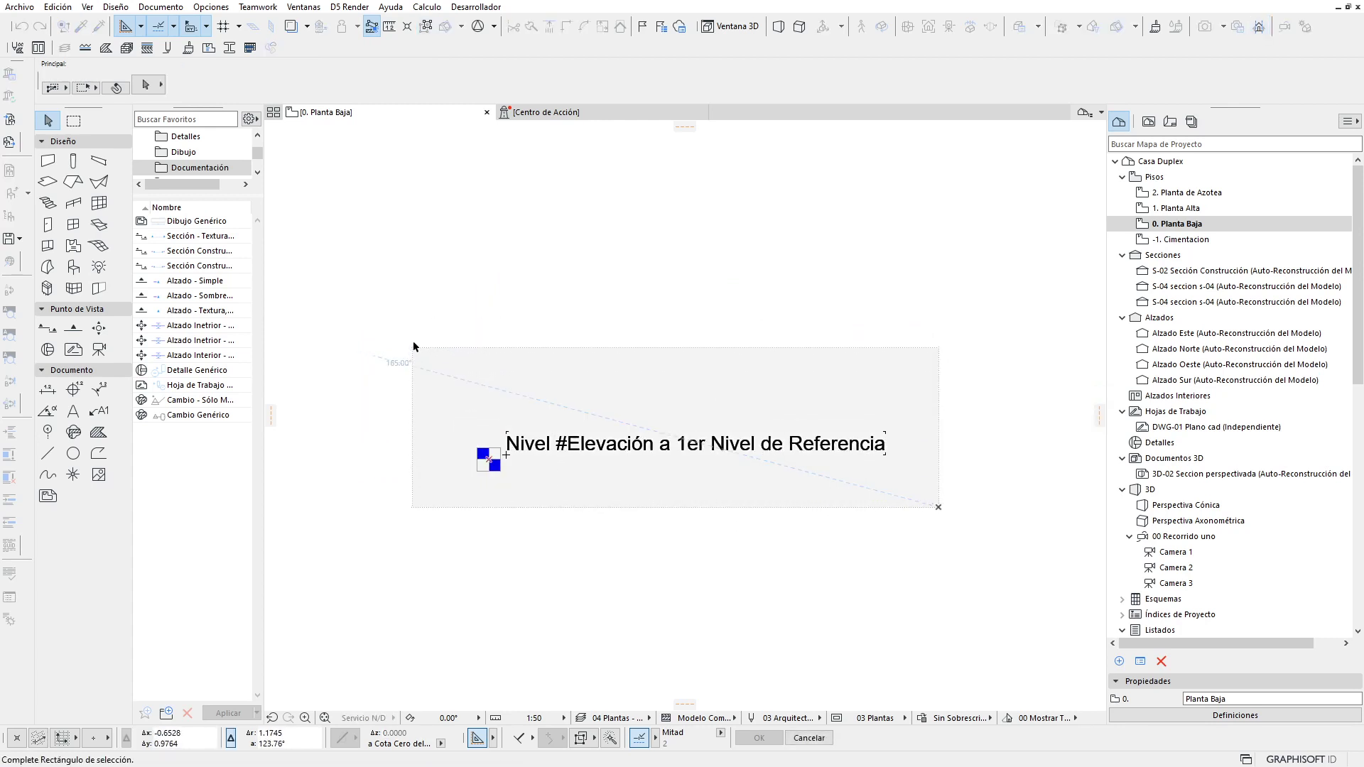
left_click(20, 7)
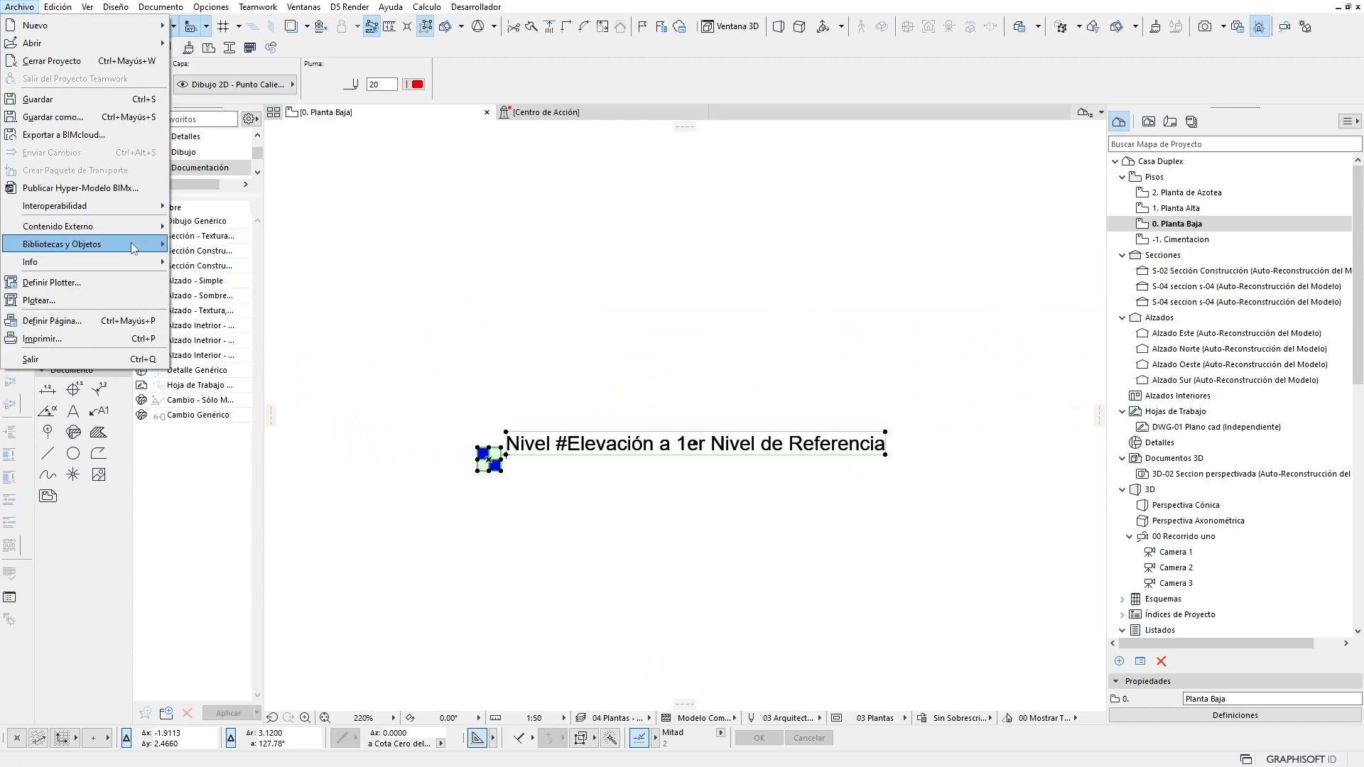
mouse_move(62, 244)
mouse_move(236, 374)
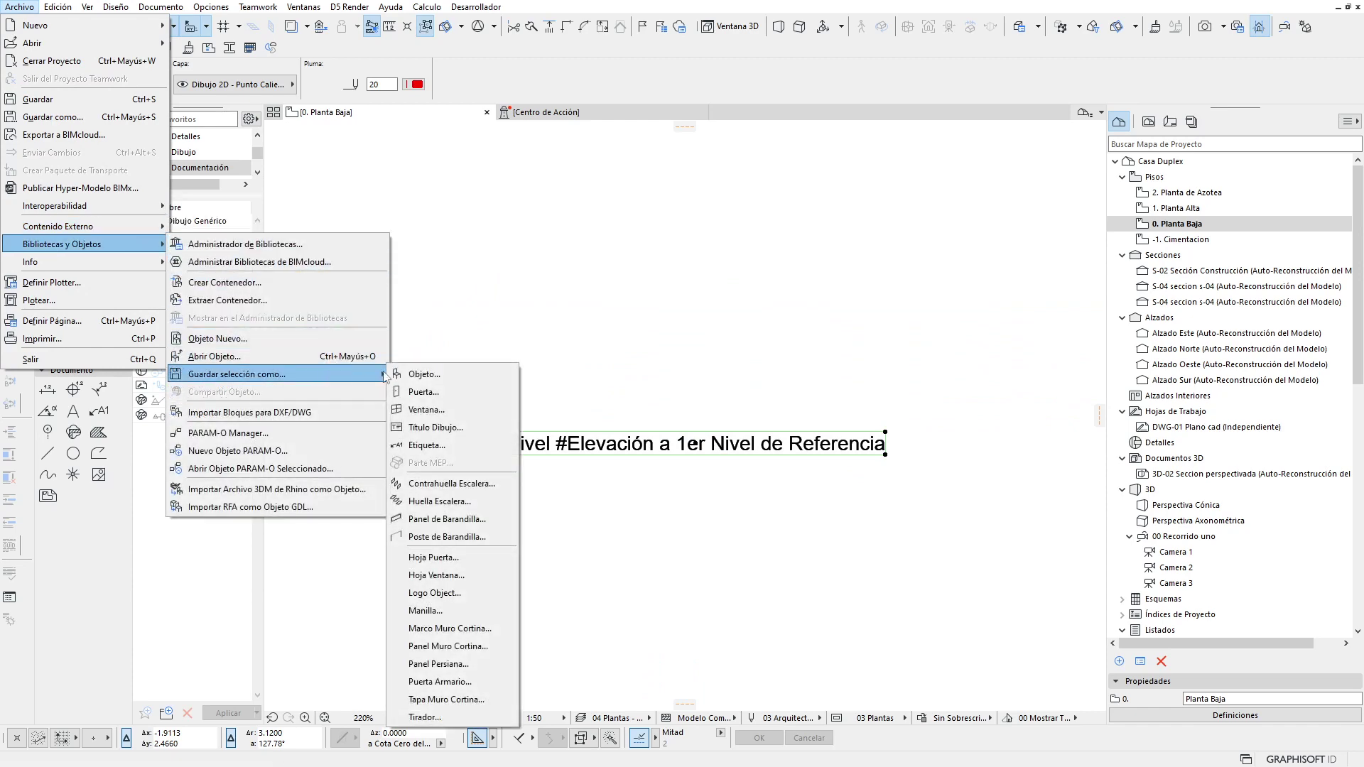
Step: Save the selection as label 'Etiqueta de Nivel de referencia' in the embedded library
left_click(455, 446)
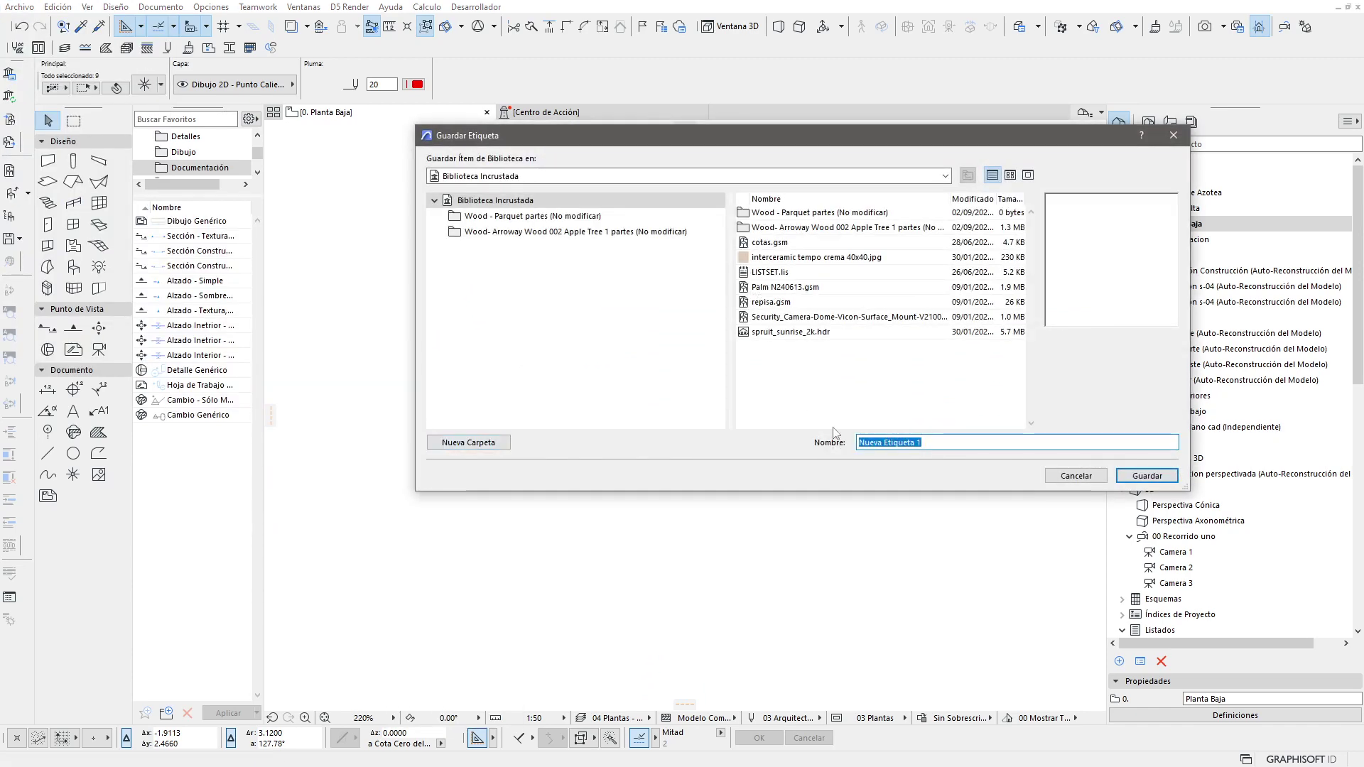
left_click(919, 446)
left_click_drag(919, 446, 792, 432)
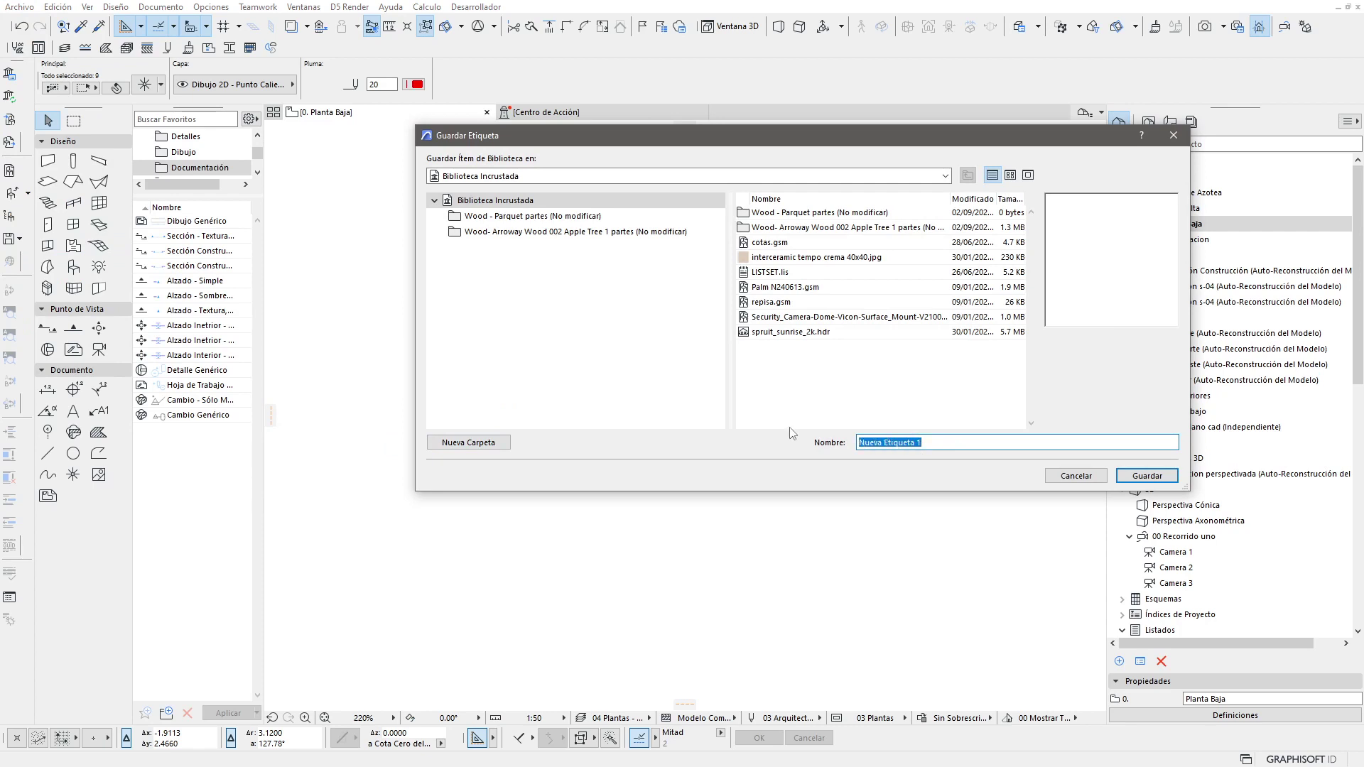
type("E")
type("Nivel de re")
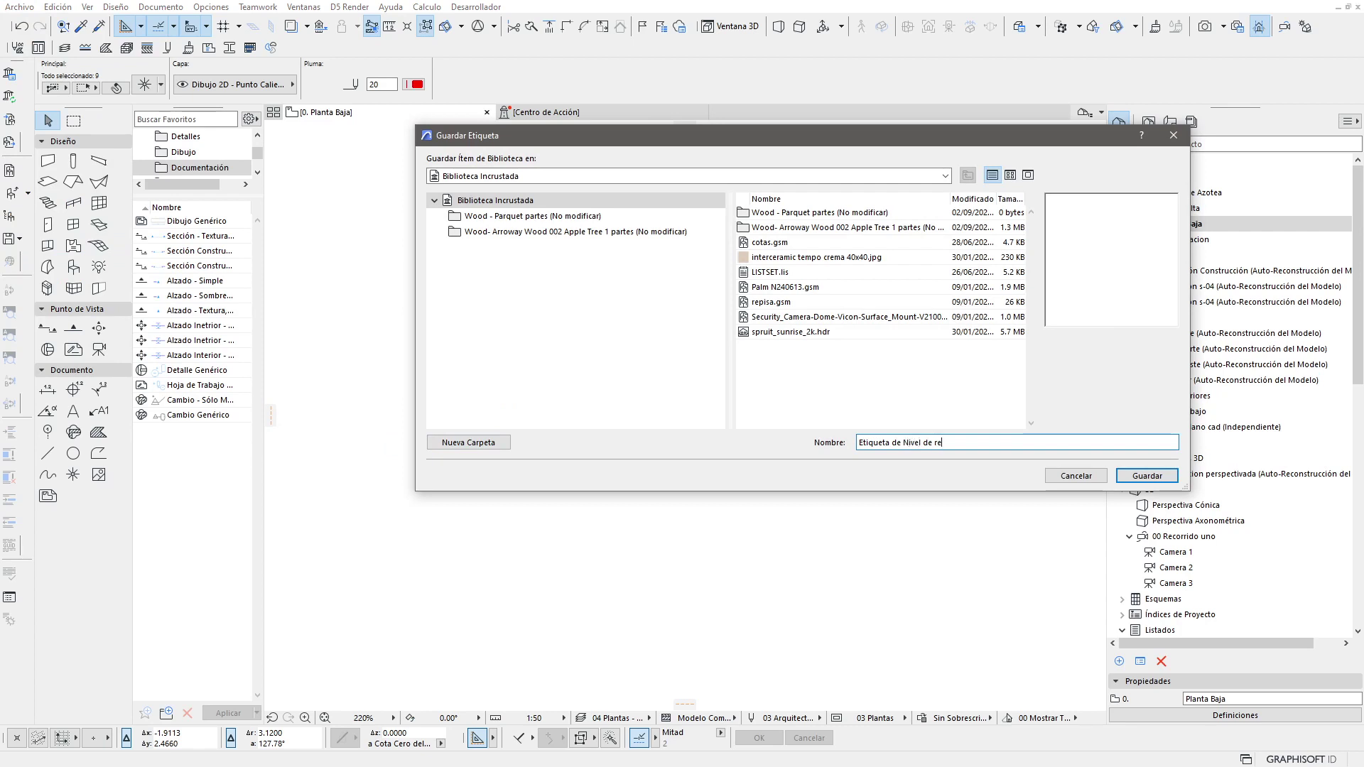
type("cia")
left_click(1141, 474)
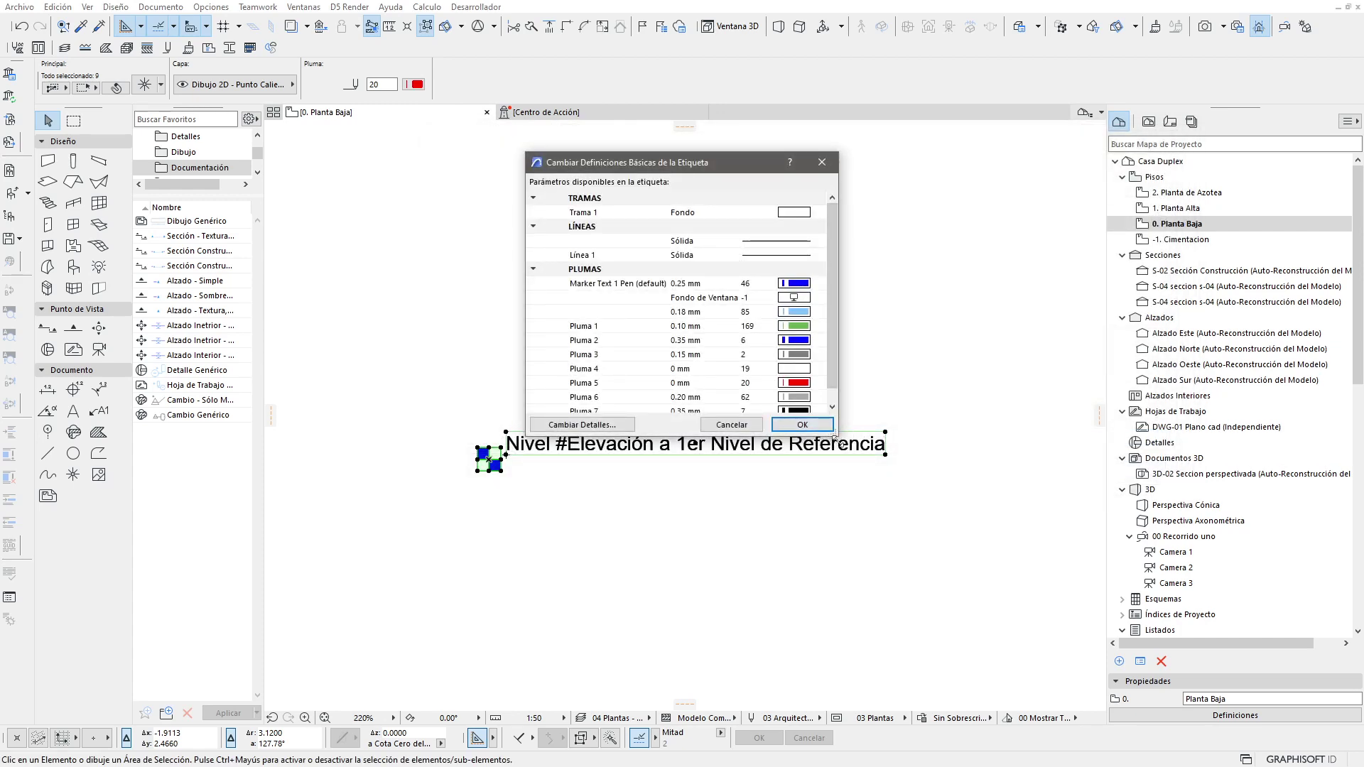
Step: Enlarge and reposition the definitions window and review its fill, line and pen entries
left_click_drag(837, 437, 838, 564)
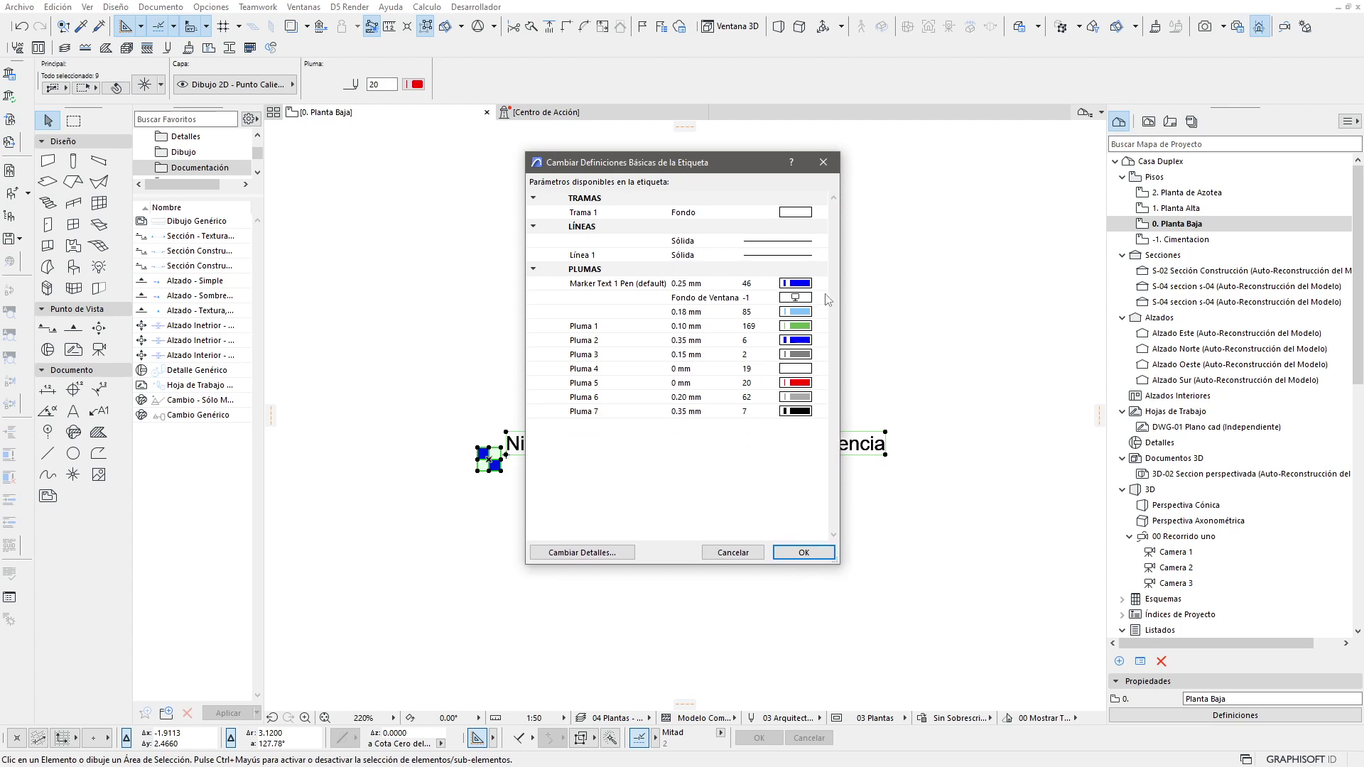
left_click_drag(840, 297, 916, 293)
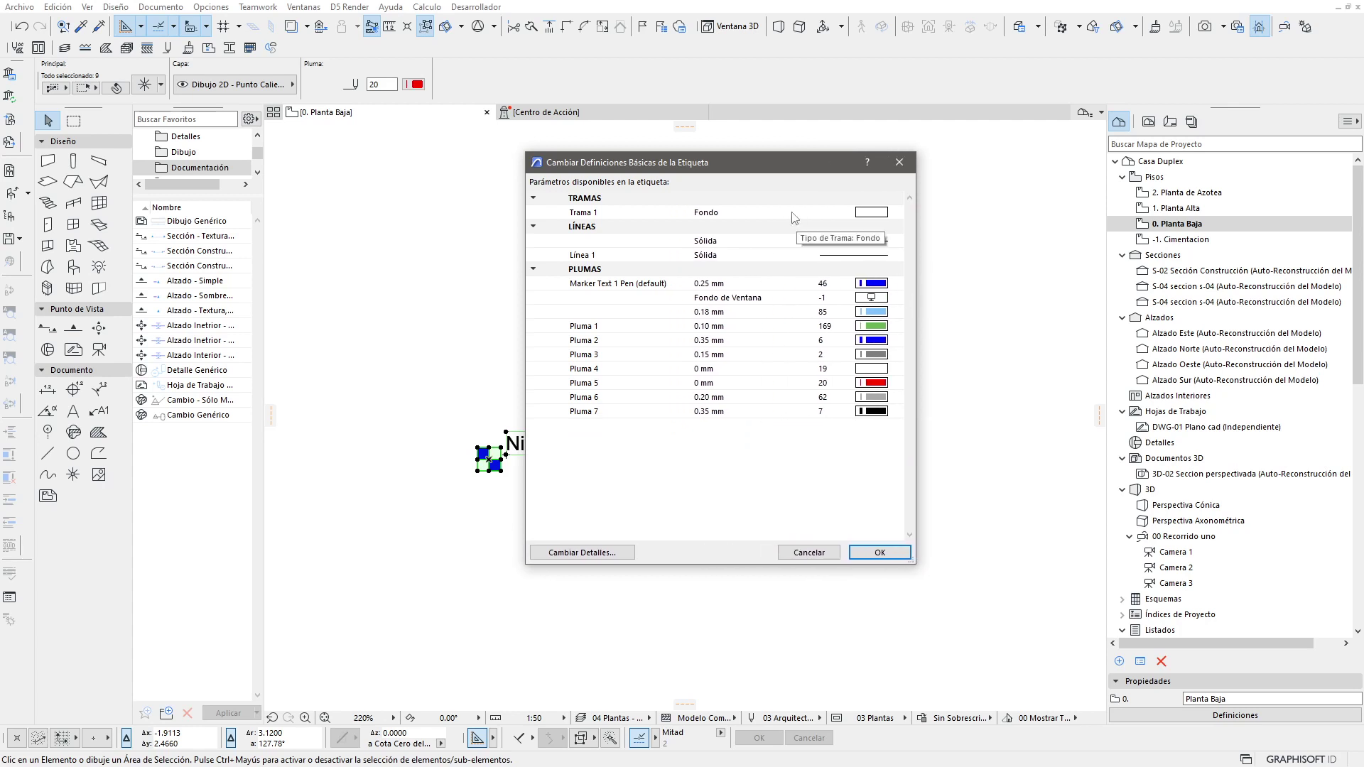
left_click(756, 213)
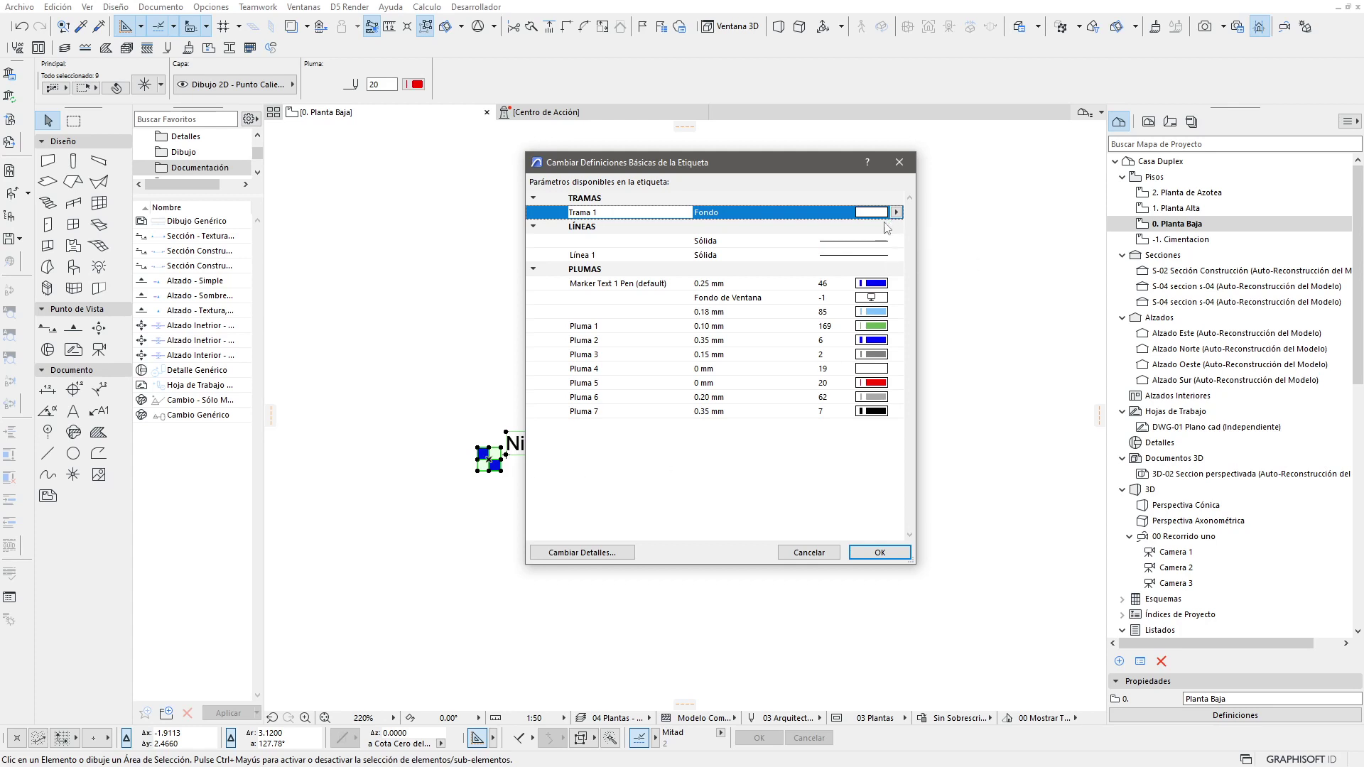
left_click(773, 244)
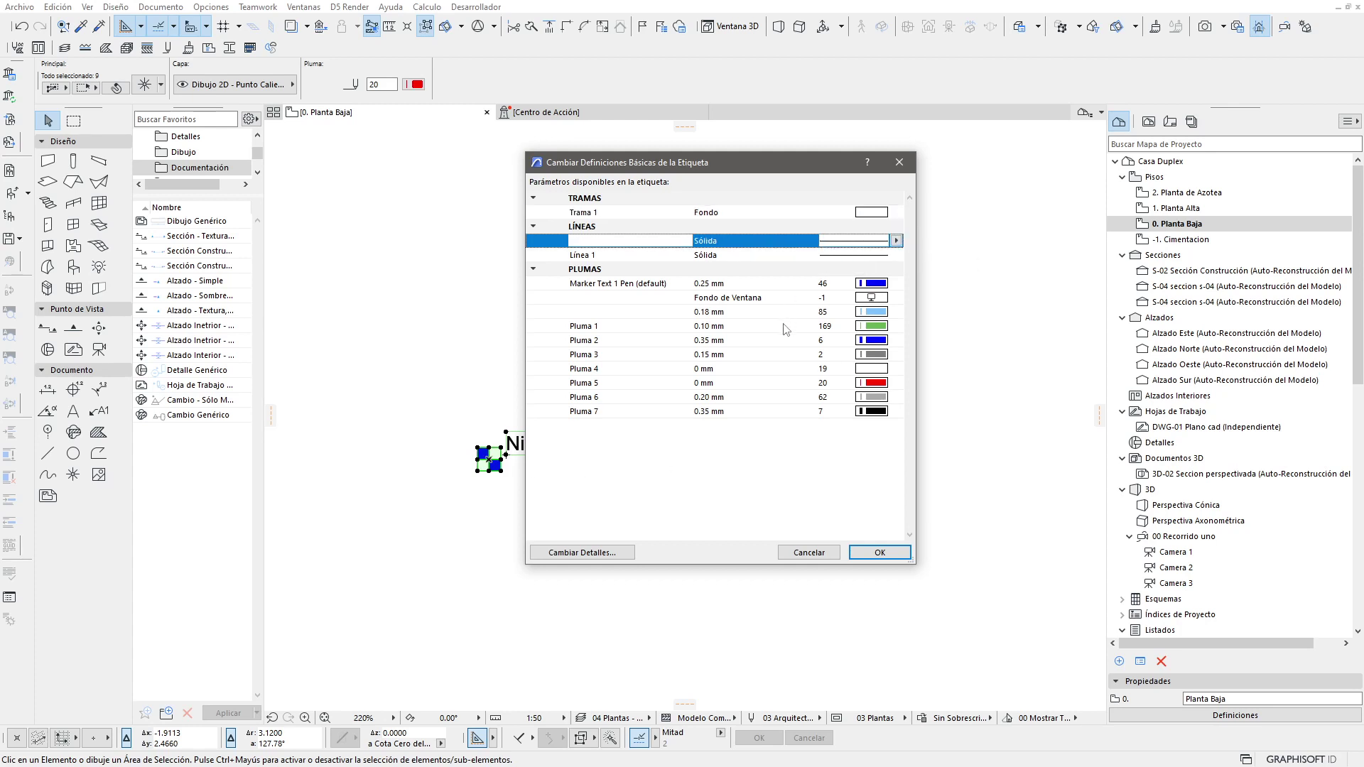
left_click(787, 284)
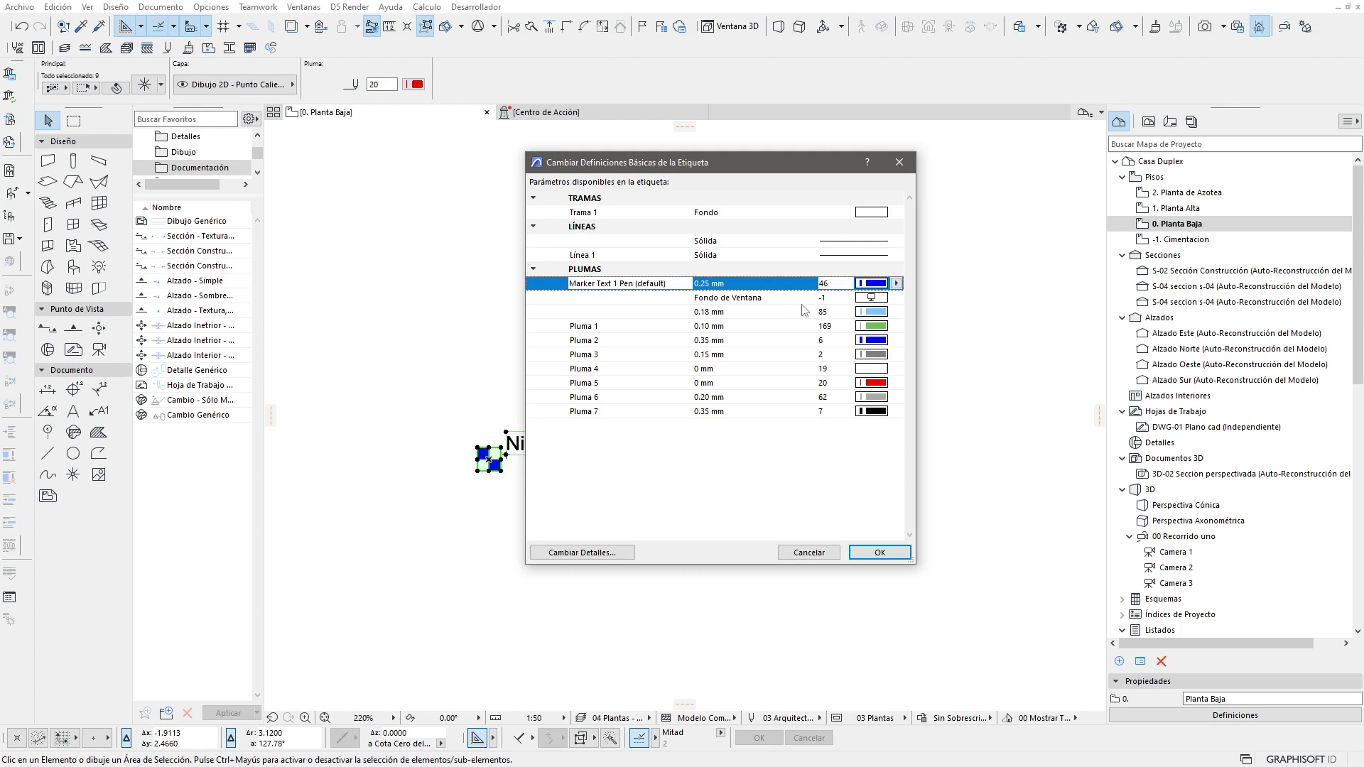
left_click(805, 301)
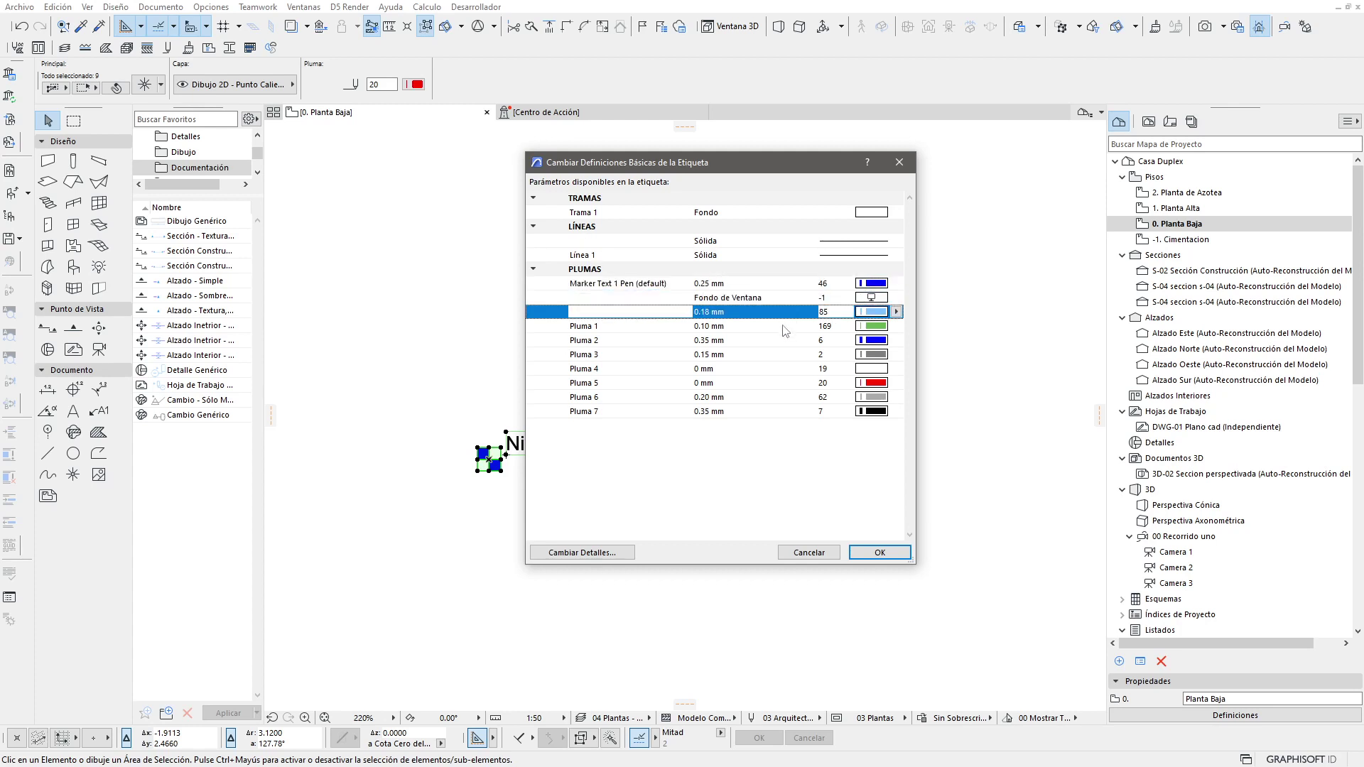
left_click(785, 326)
left_click(780, 343)
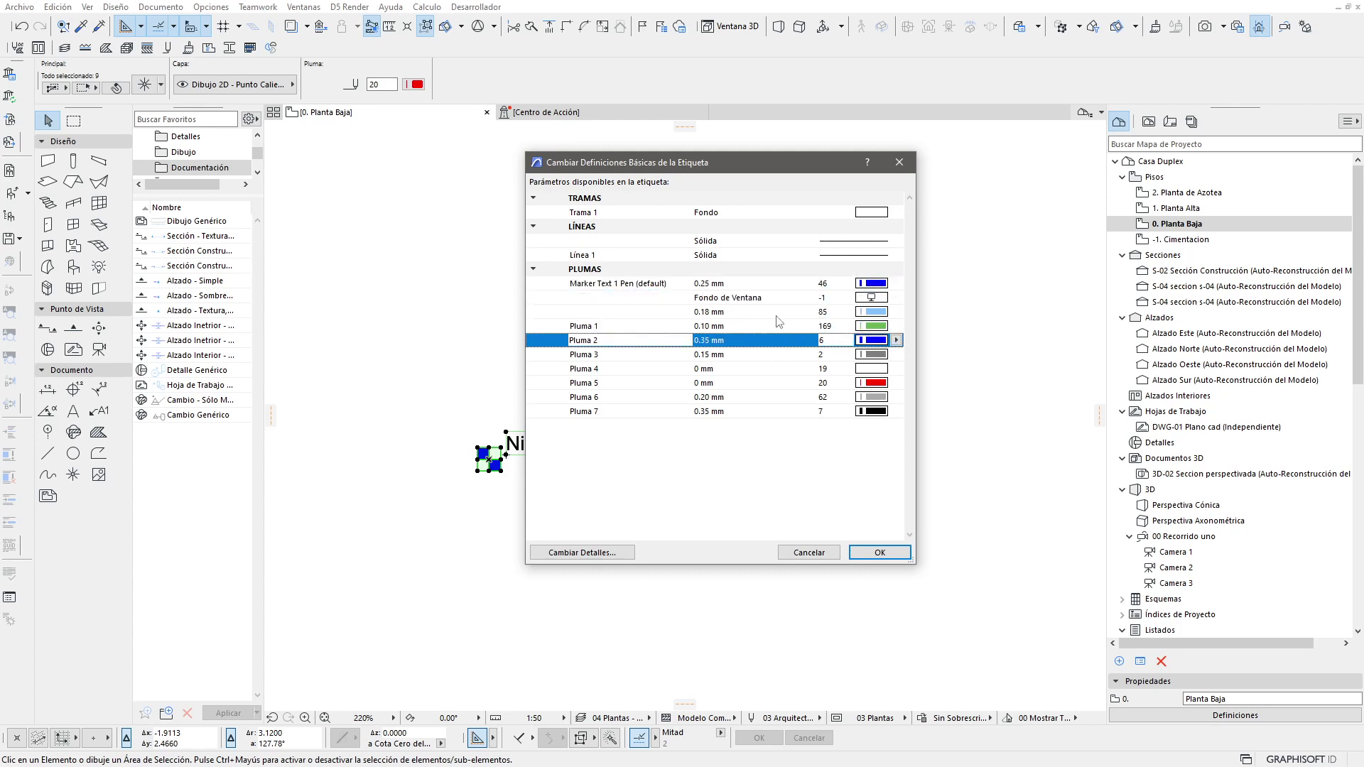
mouse_move(813, 162)
left_mouse_down()
mouse_move(813, 289)
mouse_move(818, 165)
left_mouse_up()
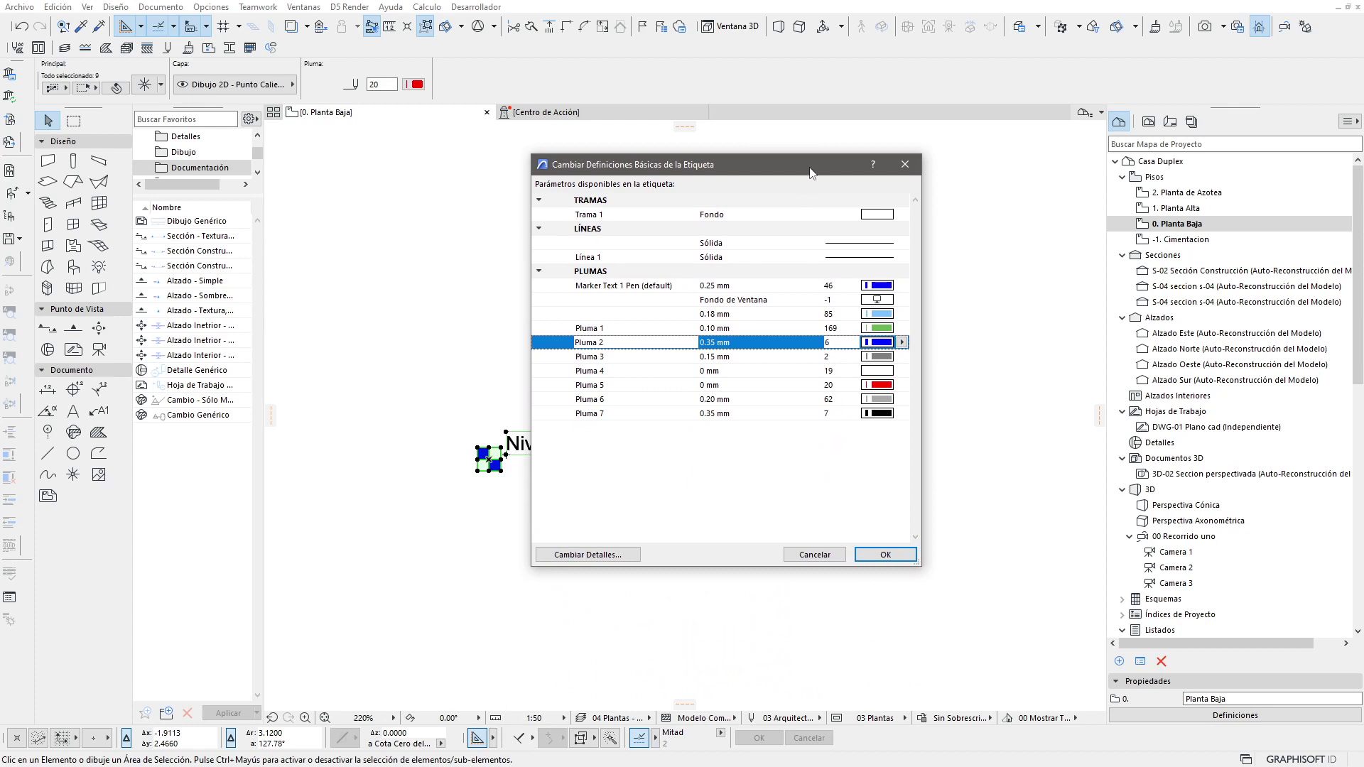
left_click_drag(812, 174, 917, 165)
Step: Rename pen Pluma 7 to 'Pluma de Texto'
left_click(724, 405)
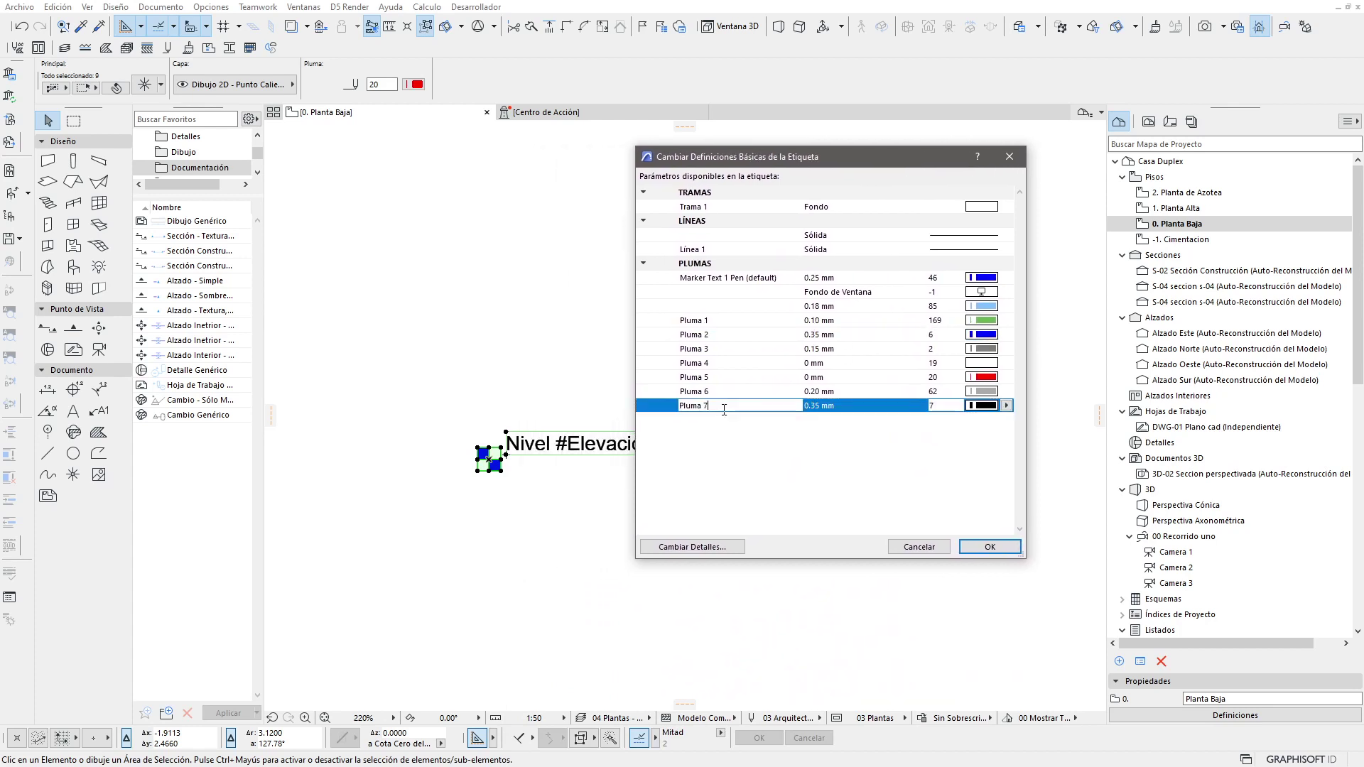
key("ctrl+a")
type("Co")
key("BackSpace")
key("BackSpace")
key("BackSpace")
type("de Texto")
left_click(751, 277)
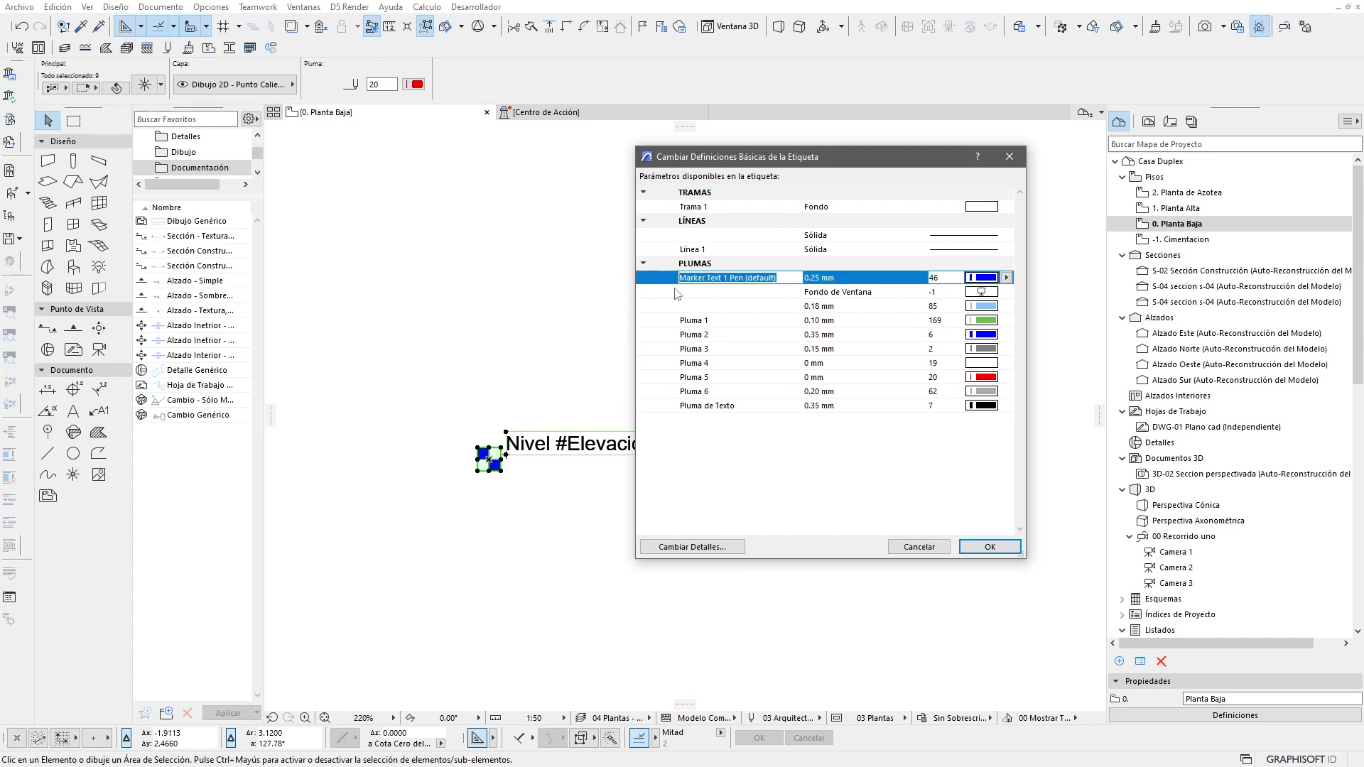
left_click(650, 317)
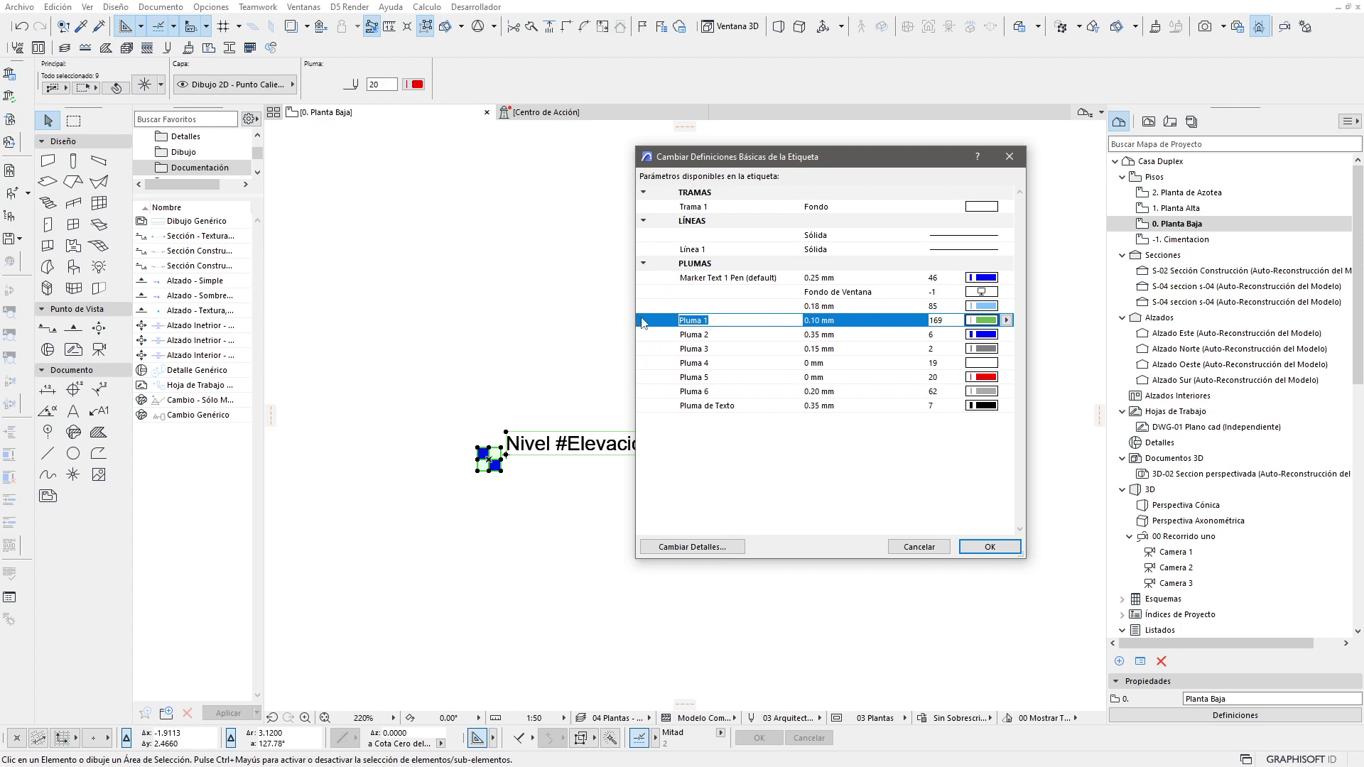
Step: Rename pens 2, 6 and 5 to Pluma de Fondo, Pluma de Contorno and Hotspot, and confirm
left_click(707, 338)
type("Pl")
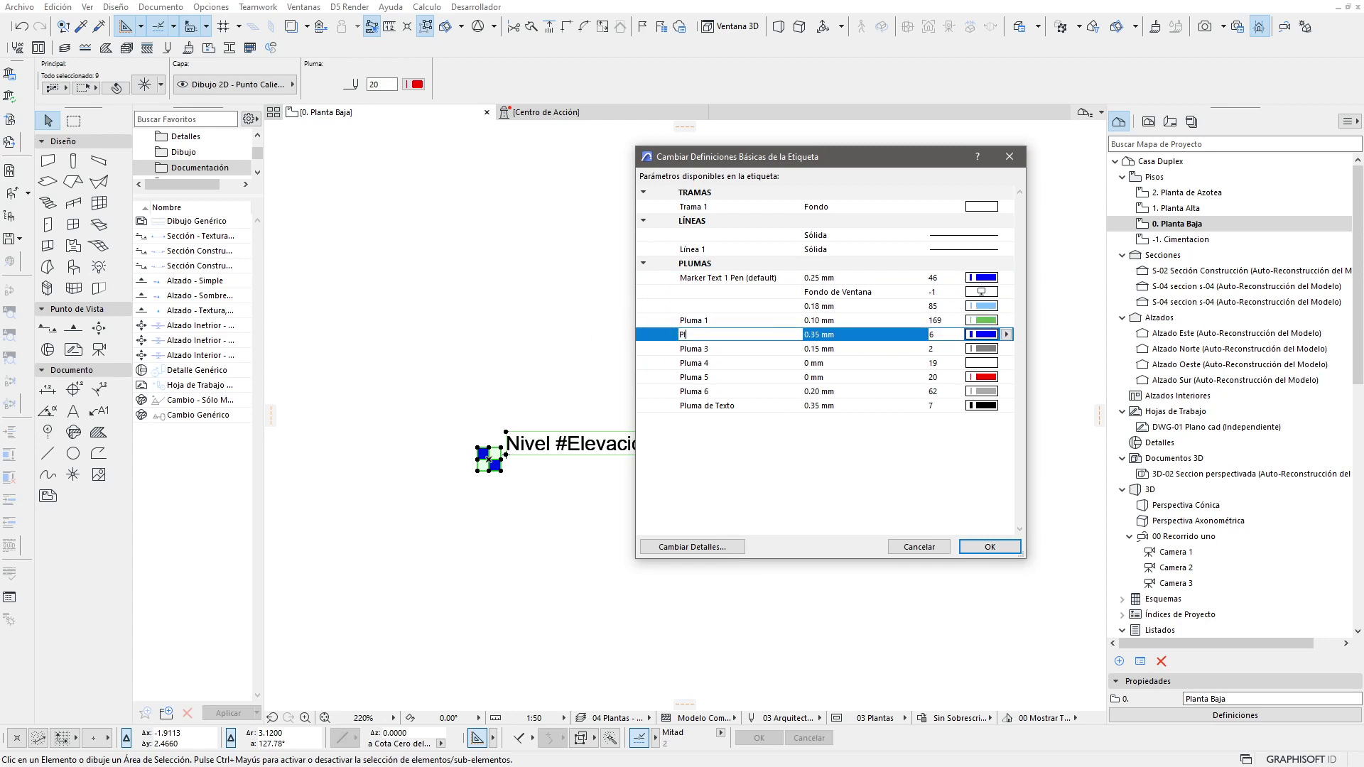
type("uma de Fondo")
left_click(738, 391)
type("Pl")
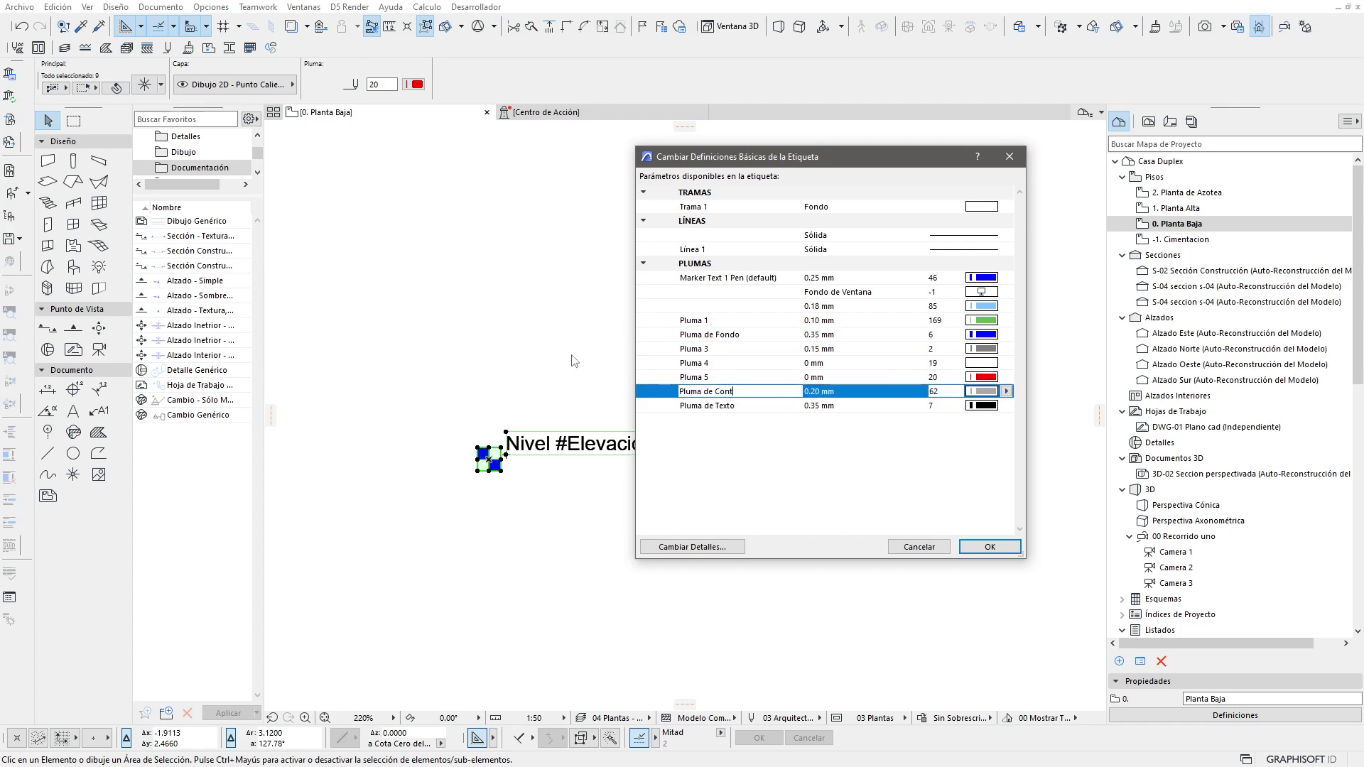
type("orno")
left_click(683, 377)
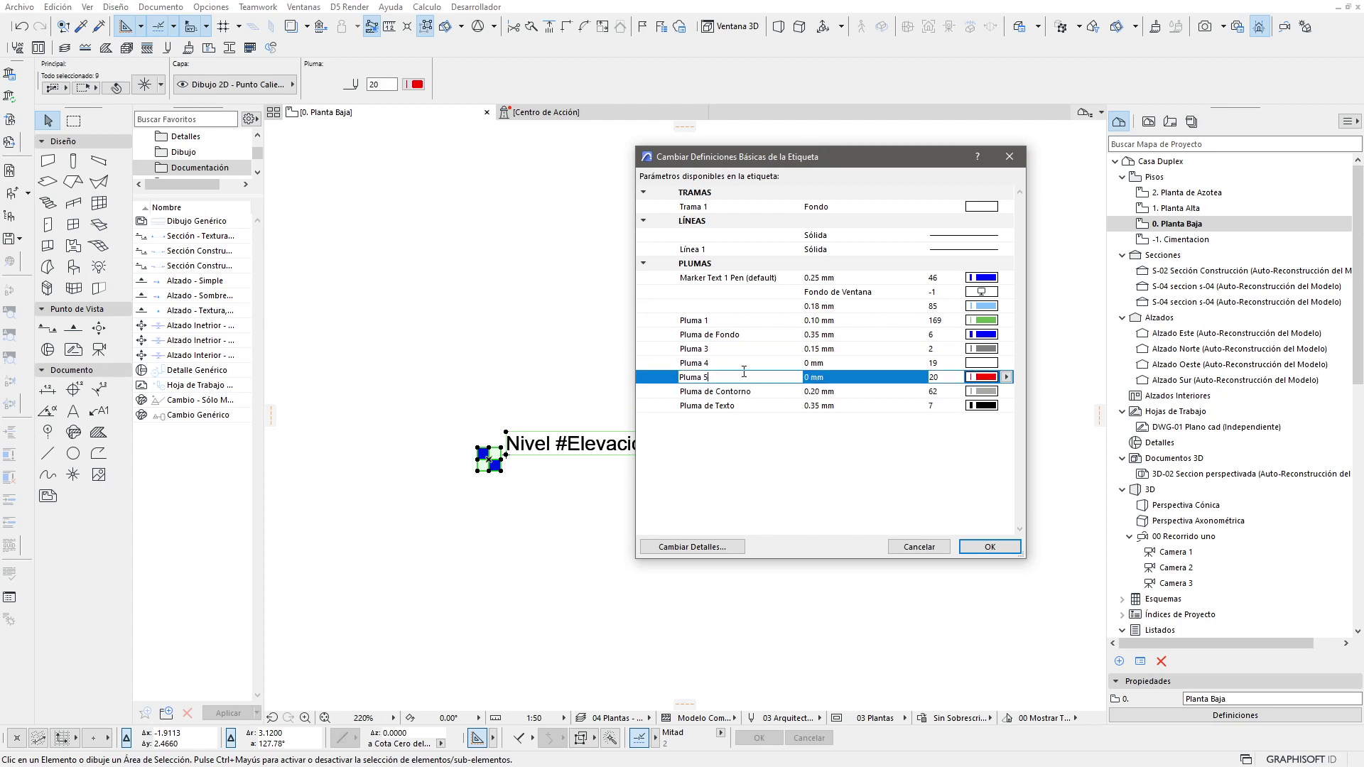
type("Hotspot")
key("Tab")
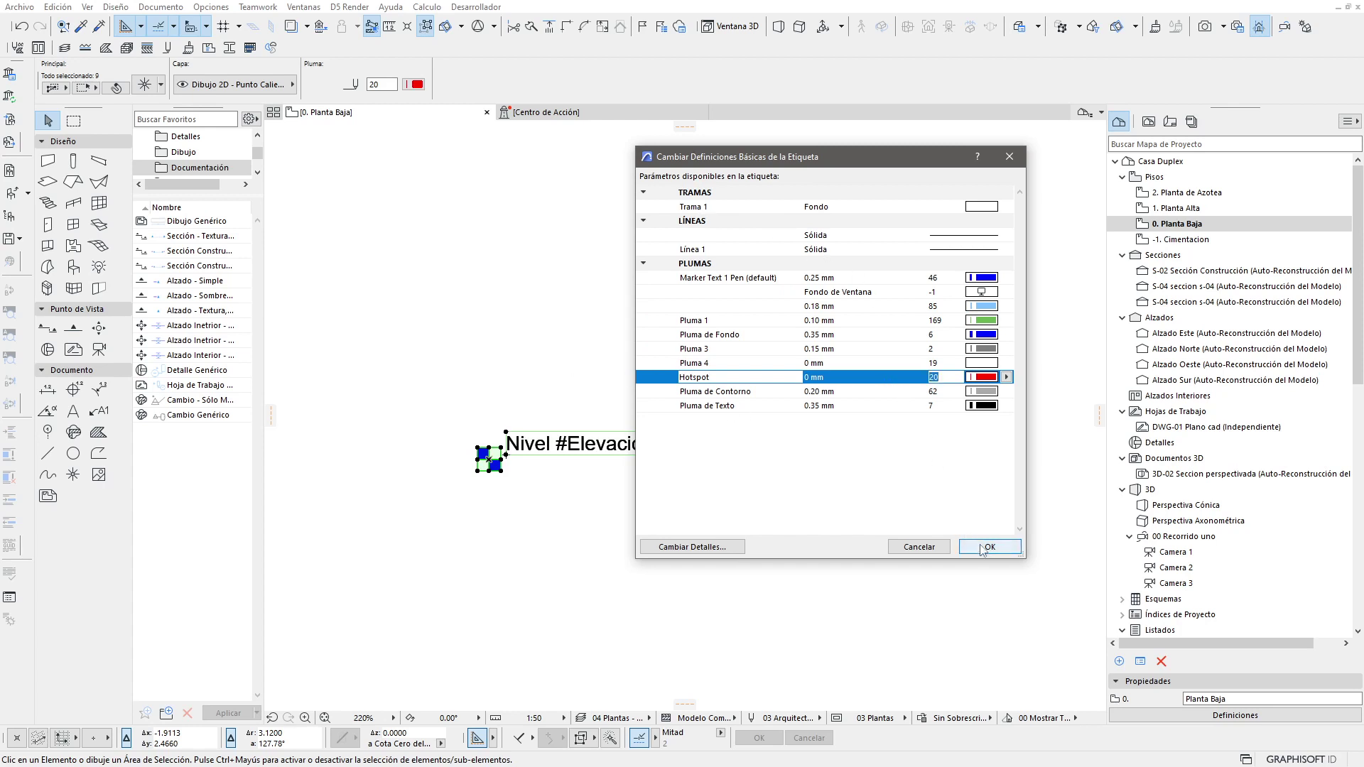
left_click(988, 547)
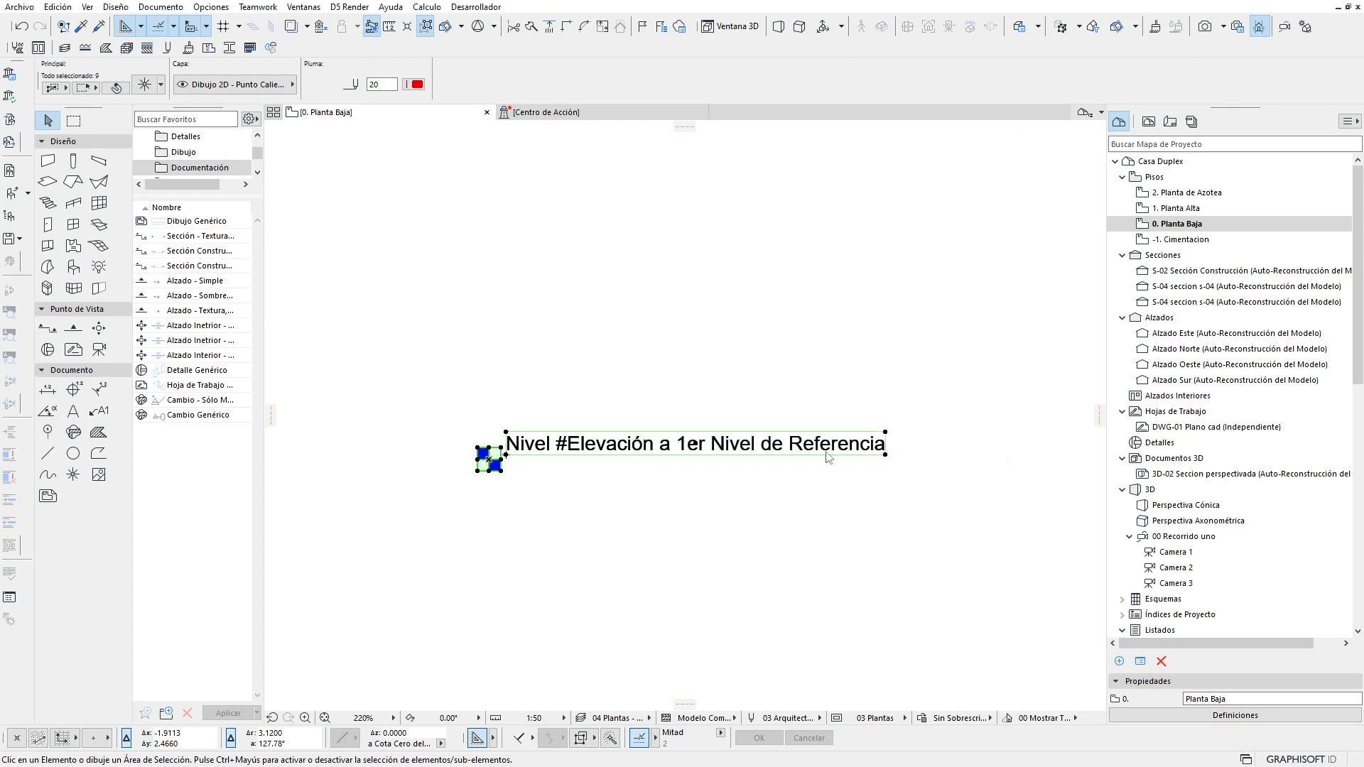
Step: Pan and zoom the view onto the ground floor rooms
left_click(538, 341)
scroll(537, 342, "down", 3)
scroll(540, 343, "down", 4)
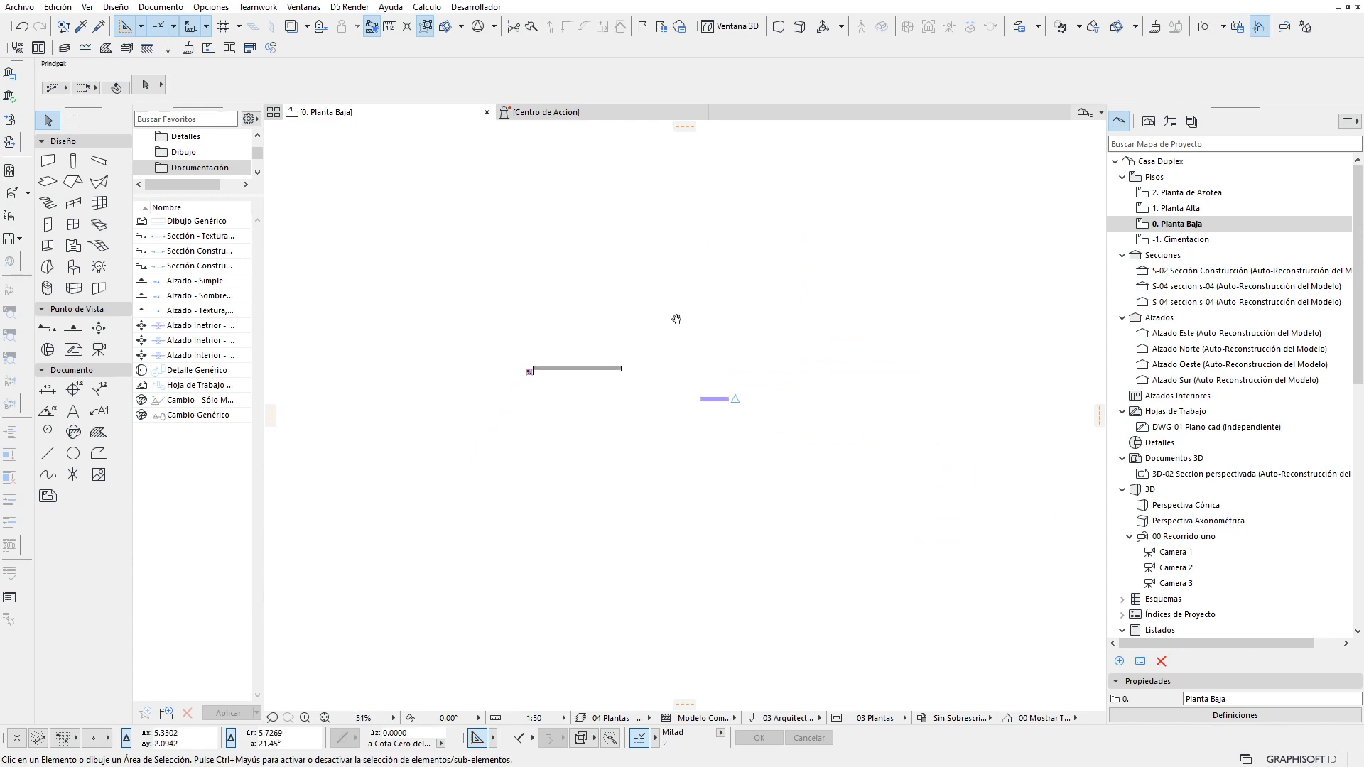
middle_click_drag(676, 319, 539, 409)
scroll(554, 334, "up", 1)
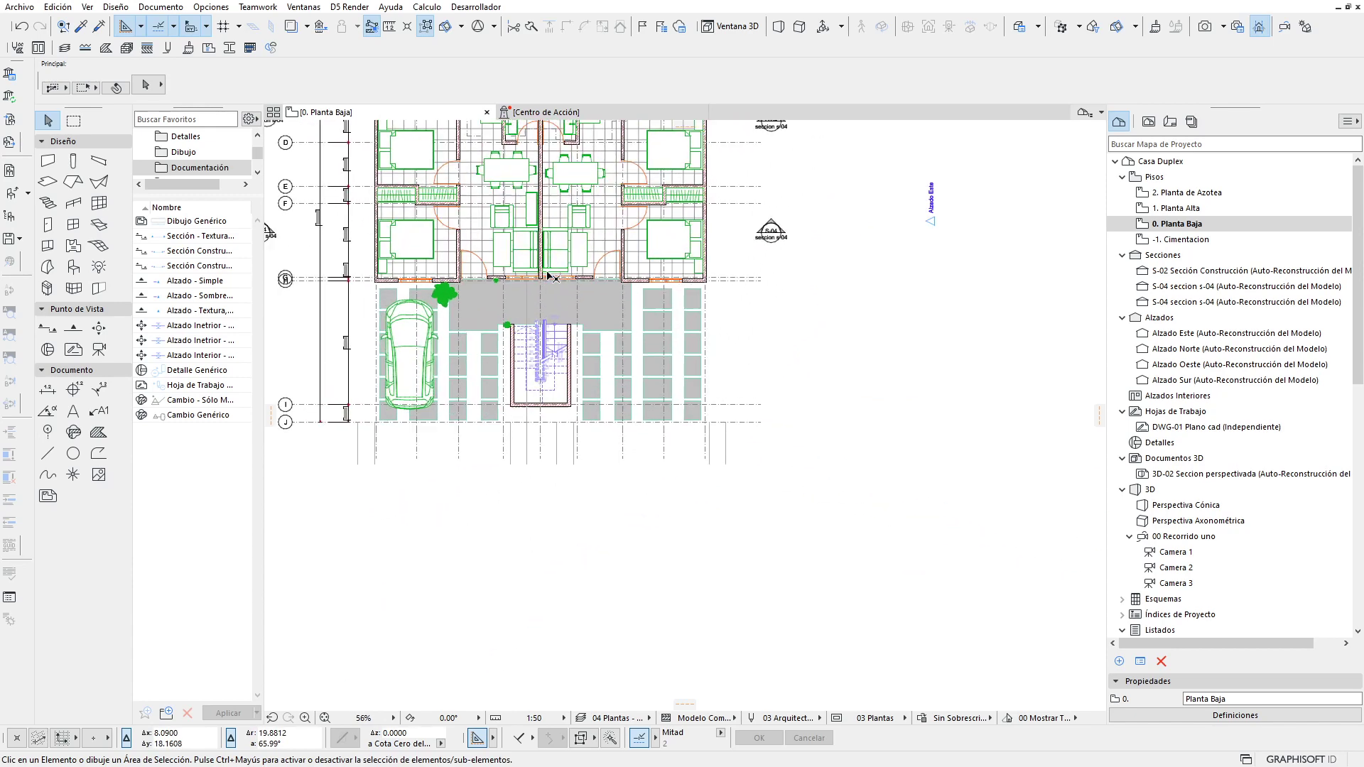
scroll(547, 277, "up", 2)
middle_click_drag(547, 278, 554, 385)
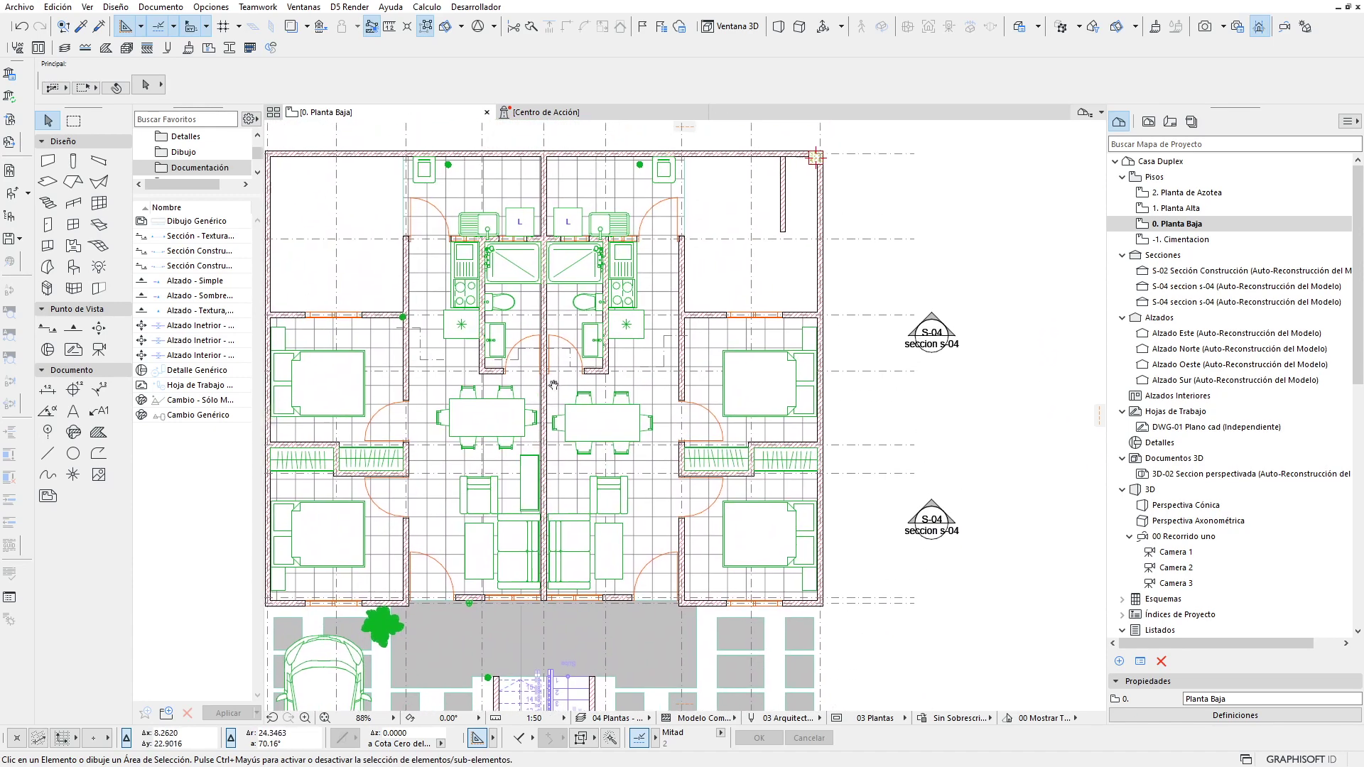
left_click(663, 398)
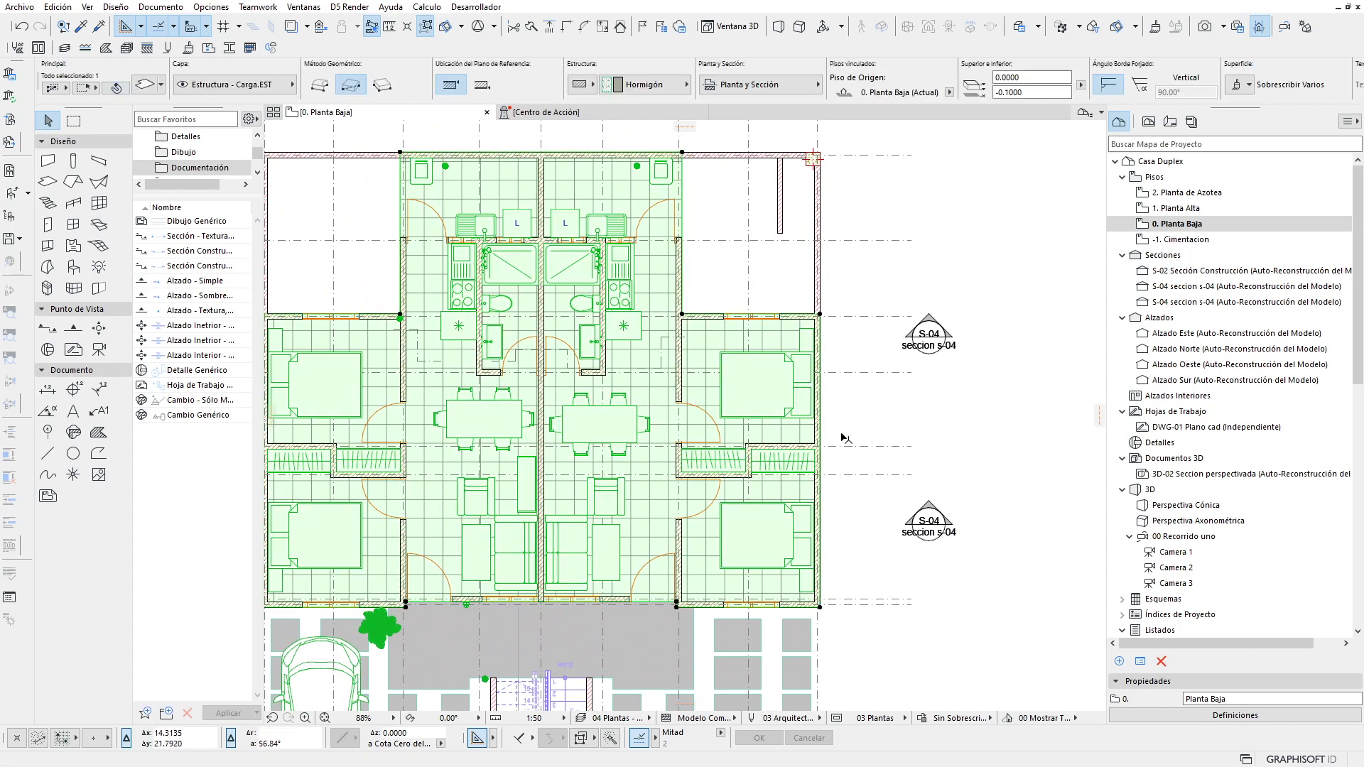
left_click(909, 426)
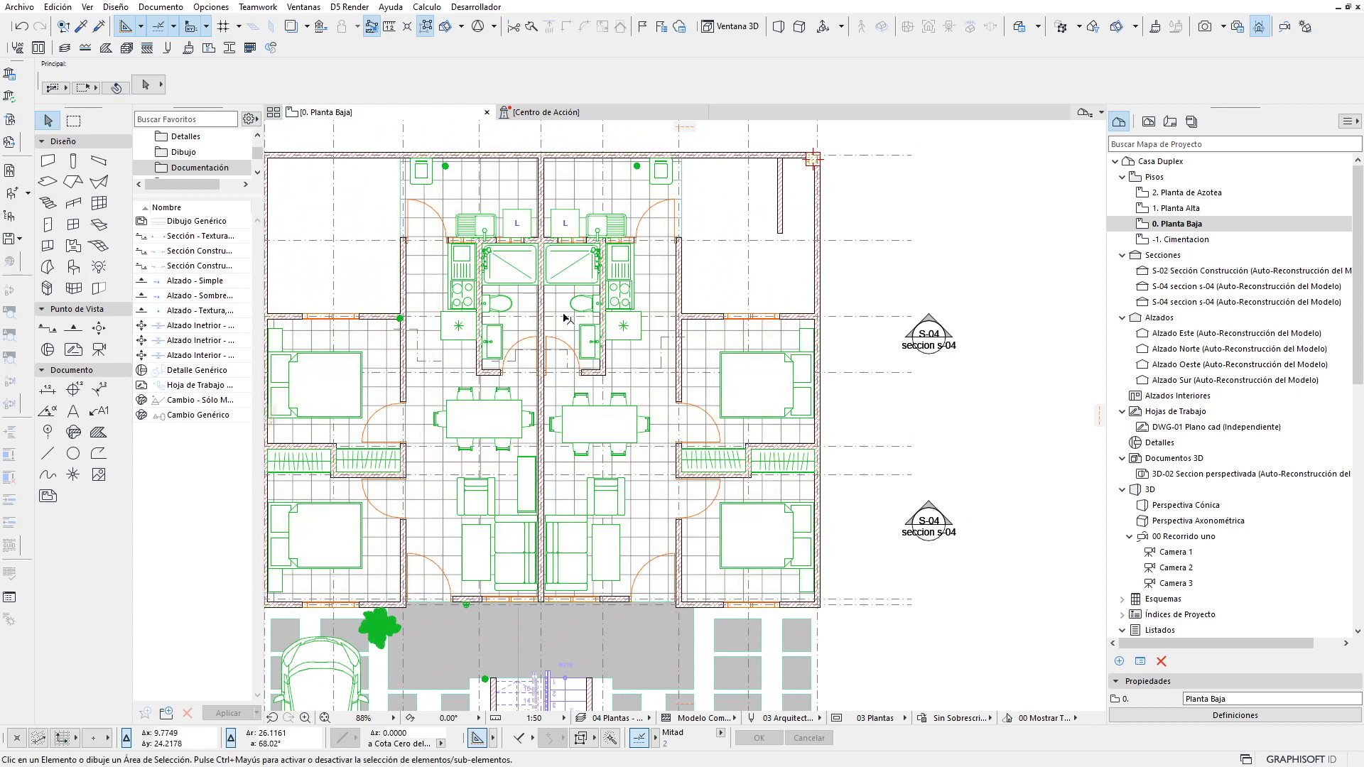
Step: Activate the Label tool with the Etiqueta de Nivel de referencia type
left_click(100, 412)
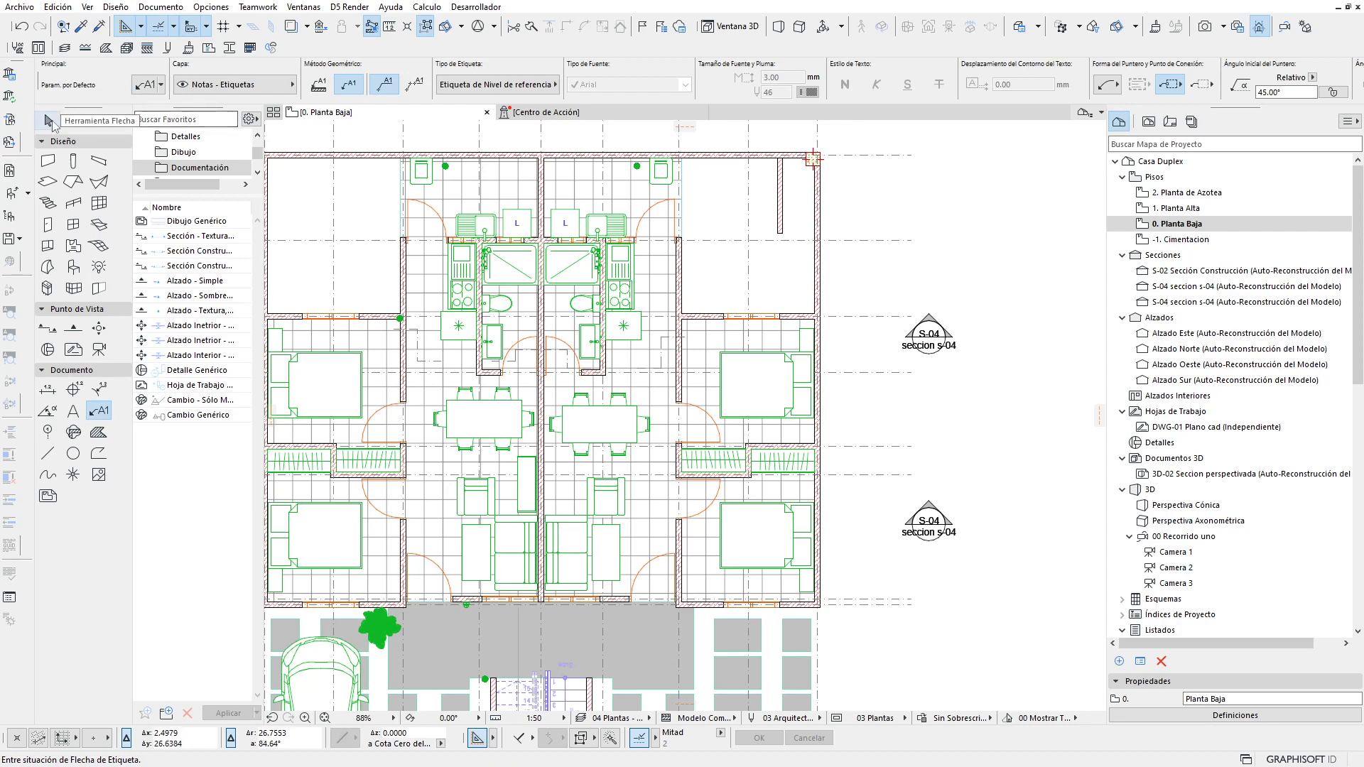
left_click(51, 122)
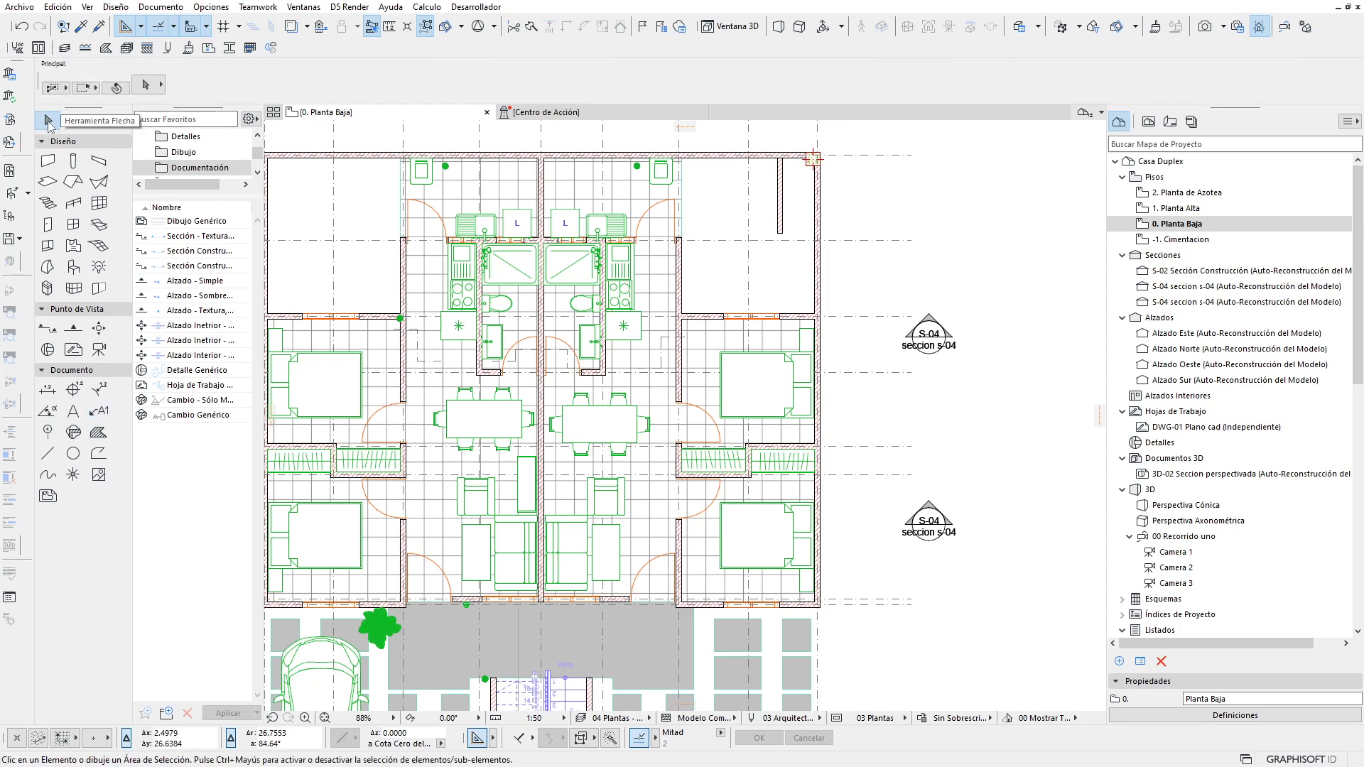
left_click(117, 88)
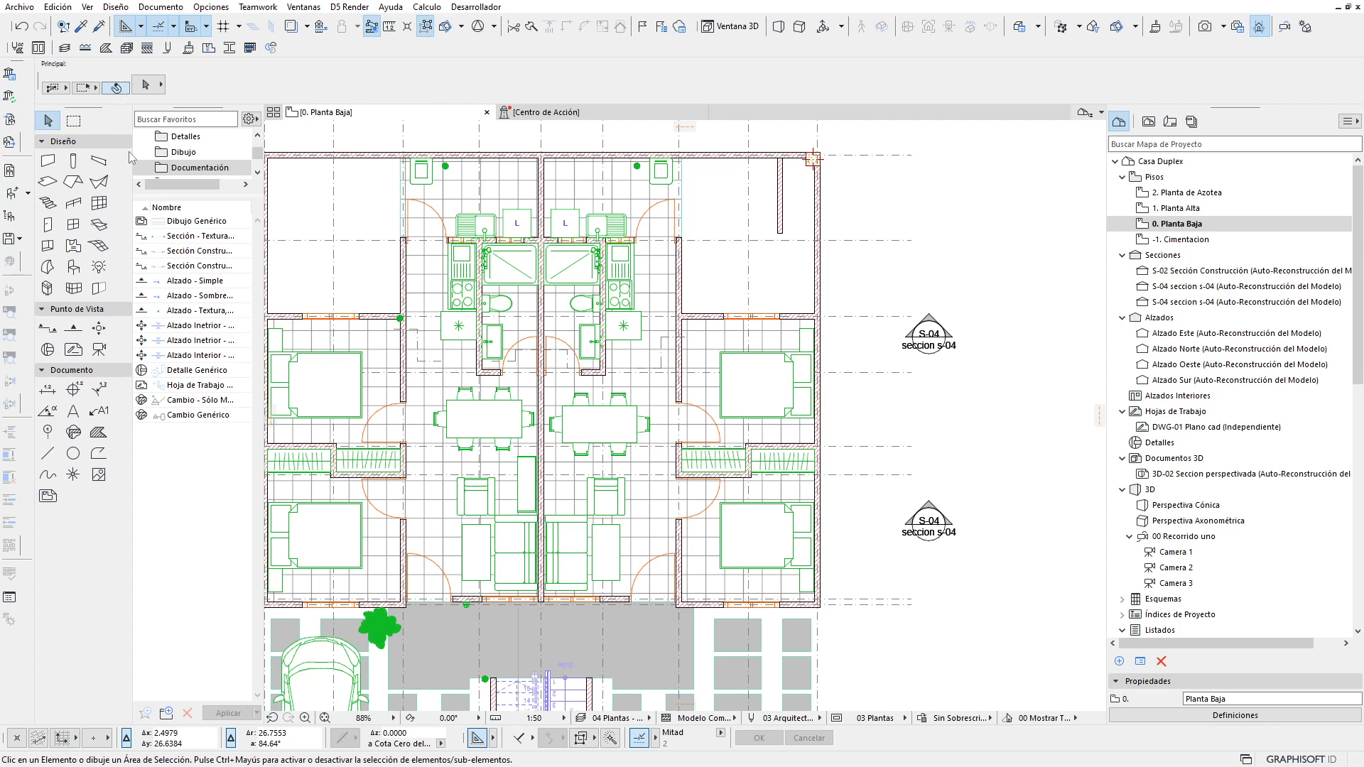
left_click(99, 412)
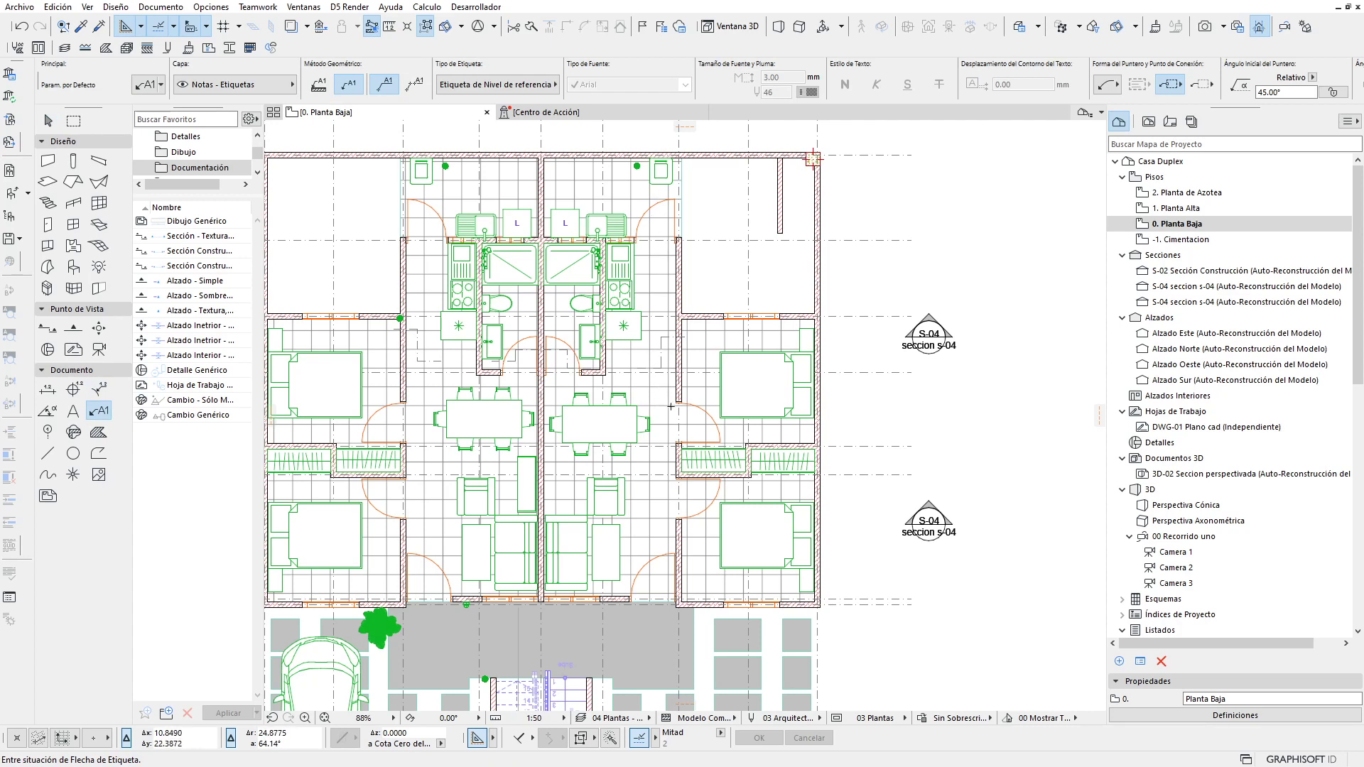
Step: Place a trial level label by the right-hand bedroom and undo it
left_click(667, 410)
scroll(667, 410, "up", 1)
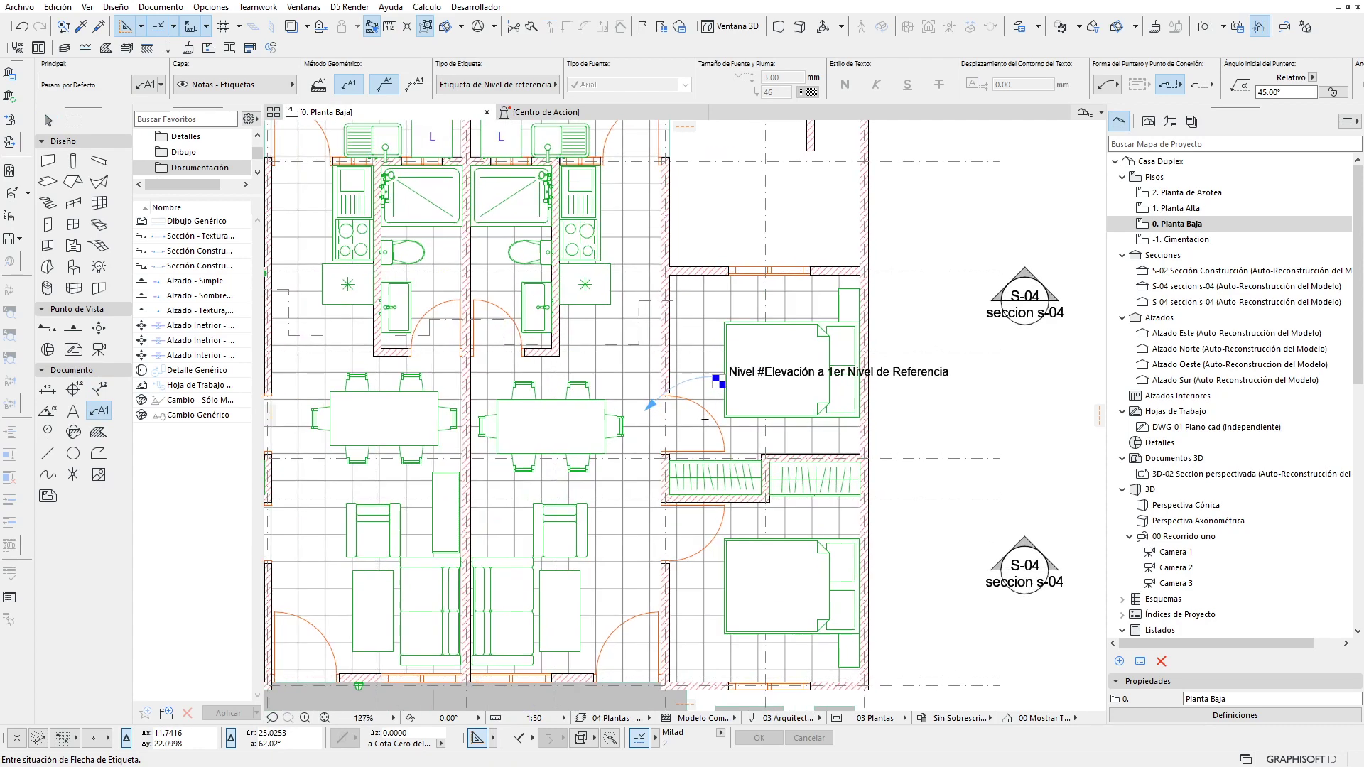
scroll(663, 410, "down", 1)
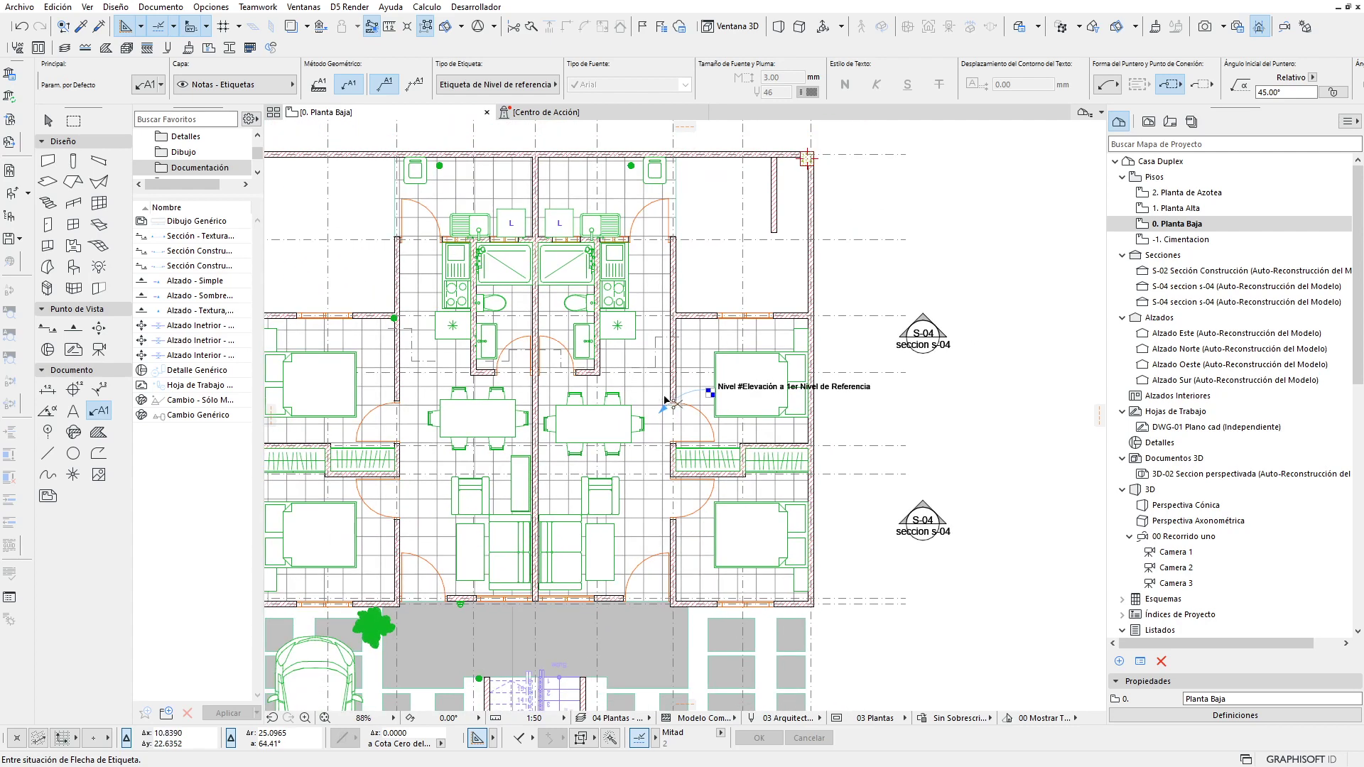
key("ctrl+z")
scroll(659, 415, "up", 2)
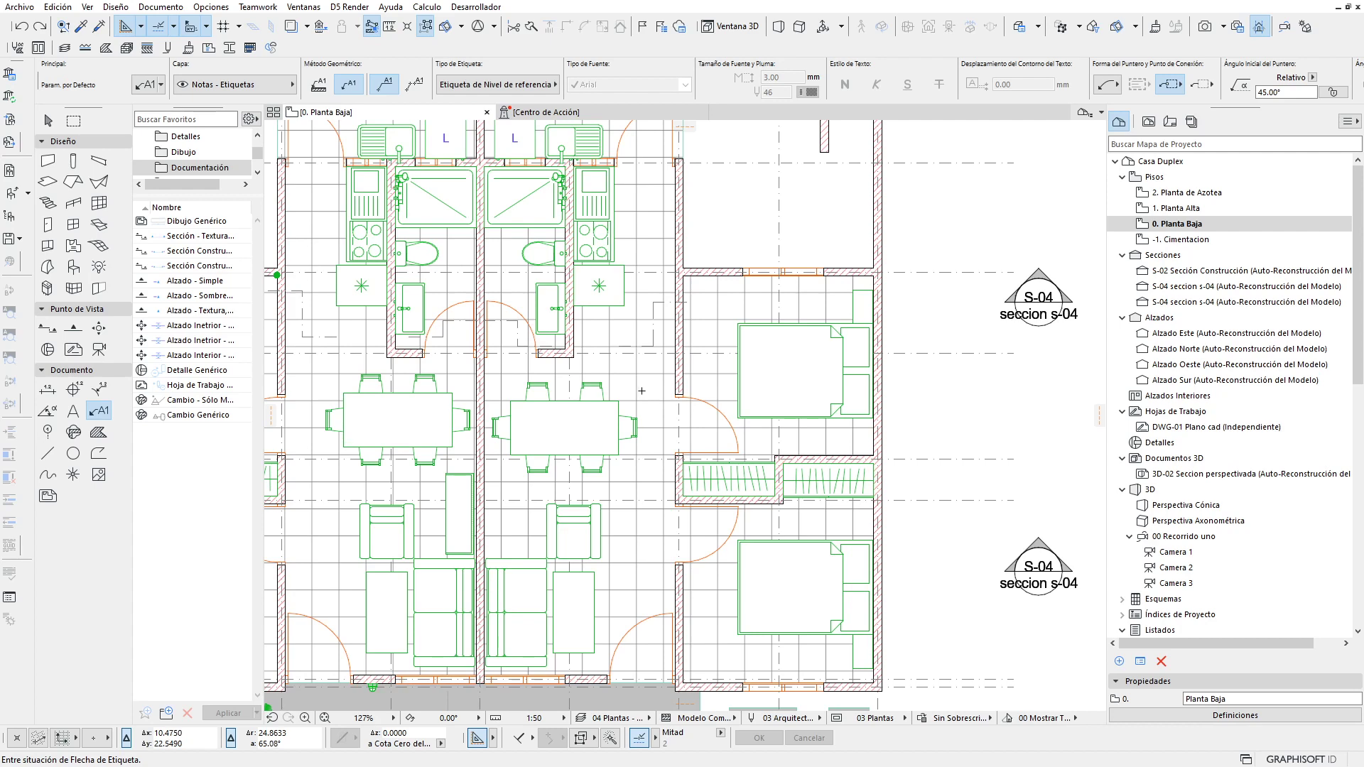
Step: Undo a second trial label, set the Label tool to Associative, and return to Arrow
left_click(642, 386)
left_click(716, 358)
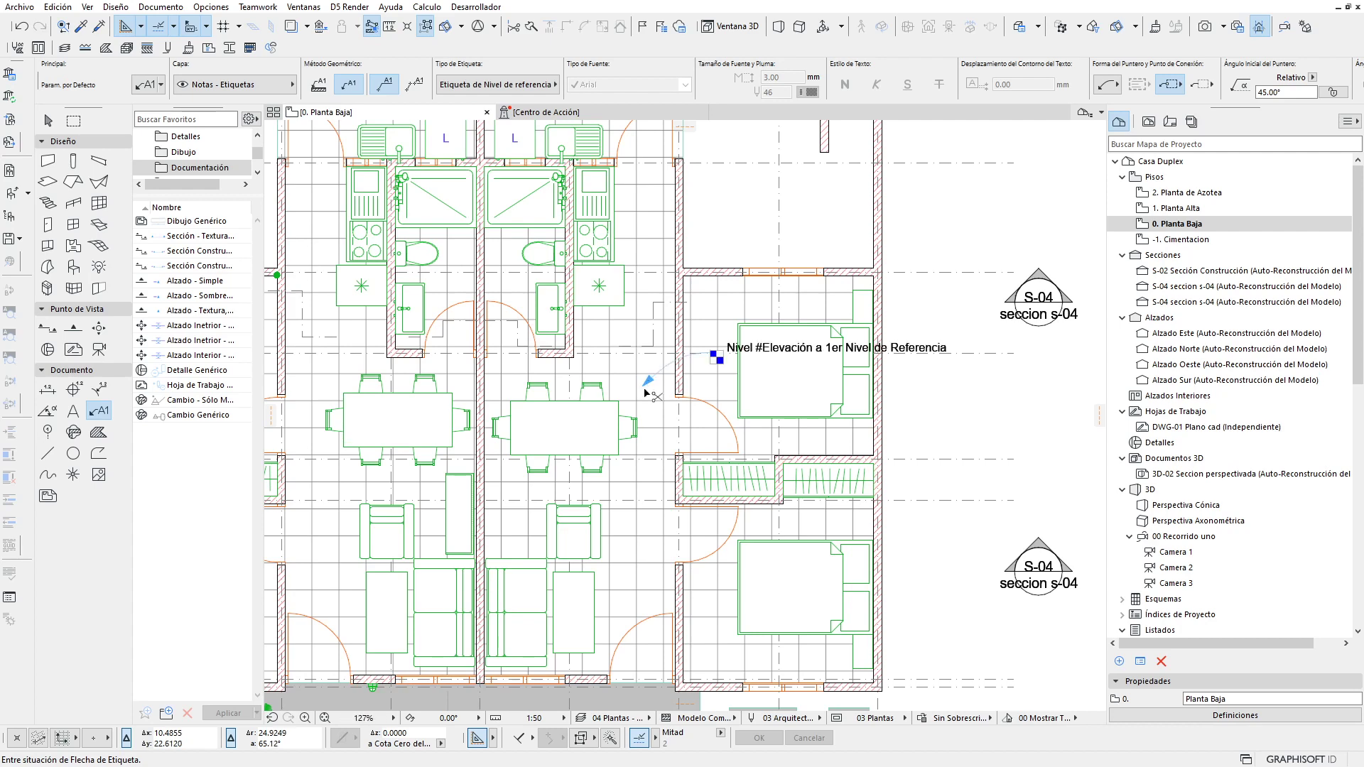
key("ctrl+z")
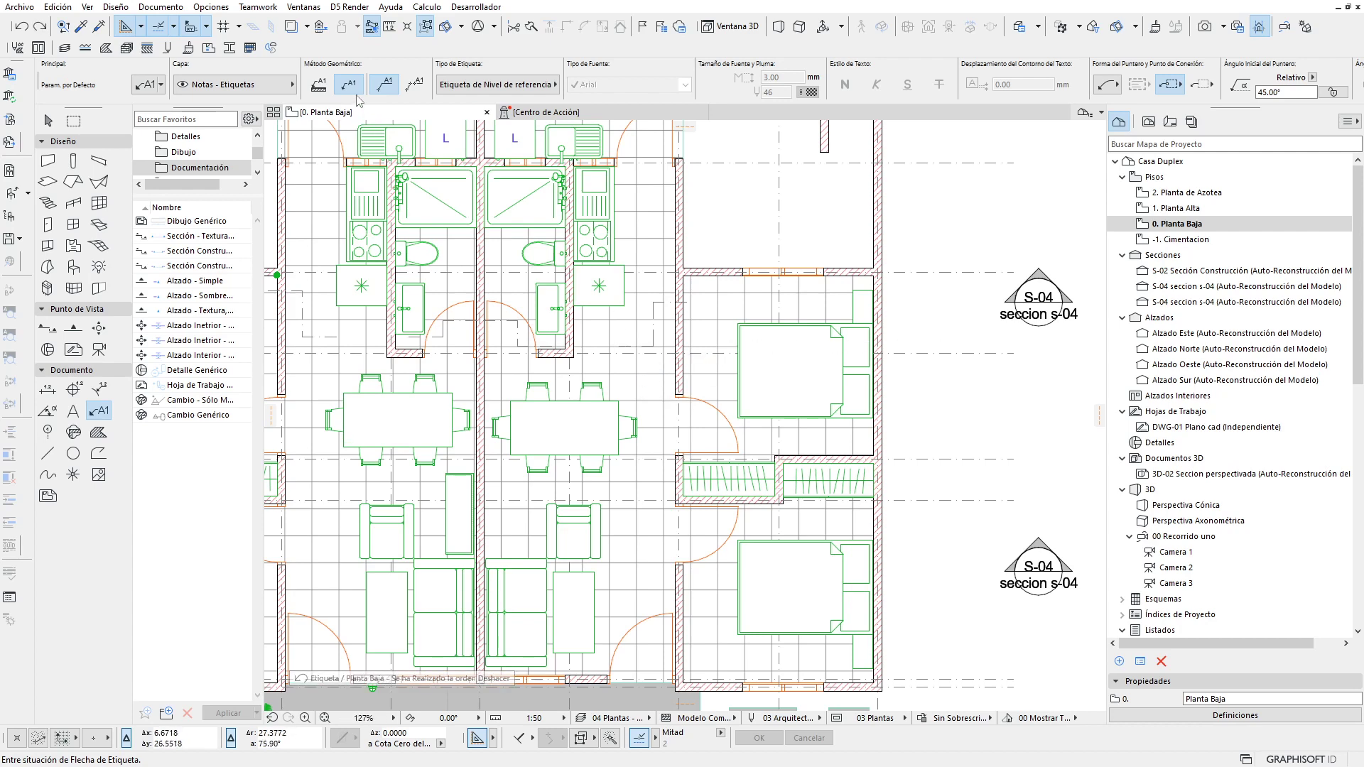
left_click(319, 86)
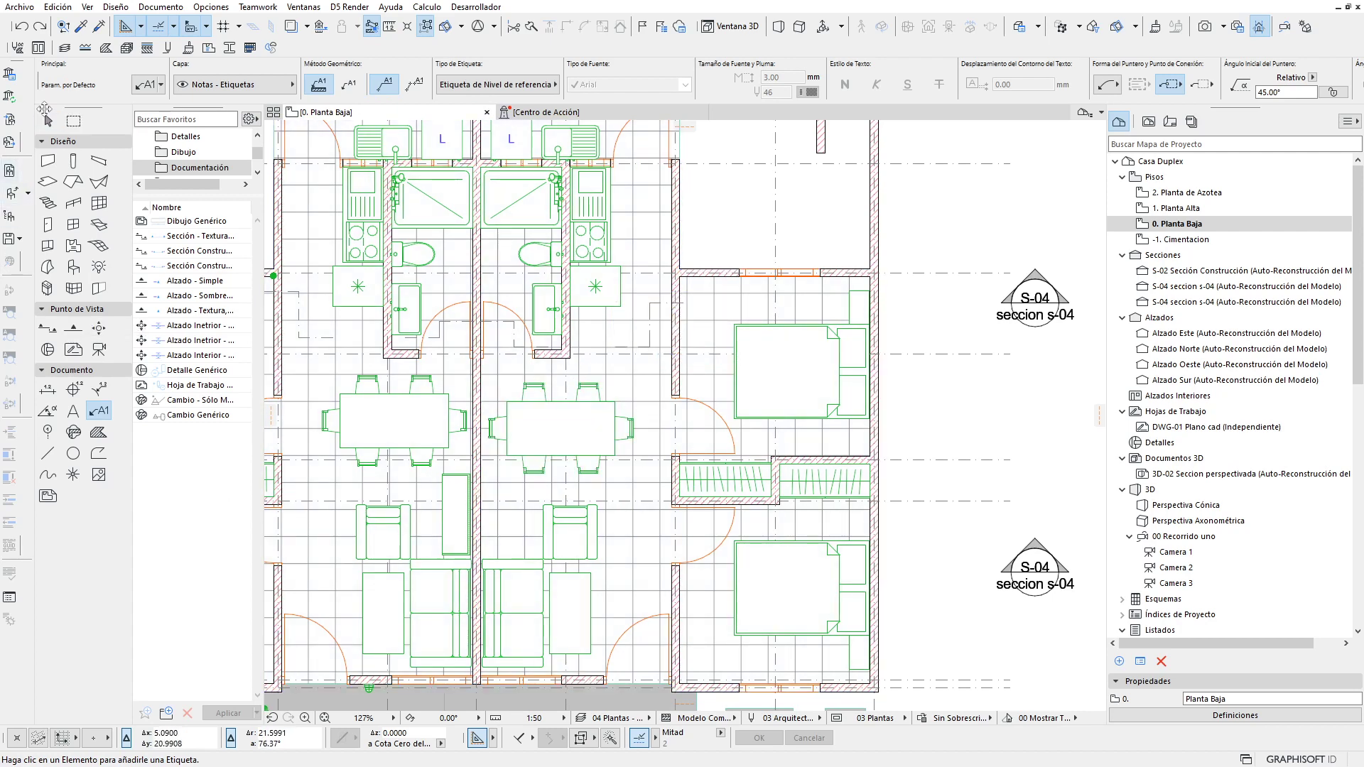
left_click(48, 122)
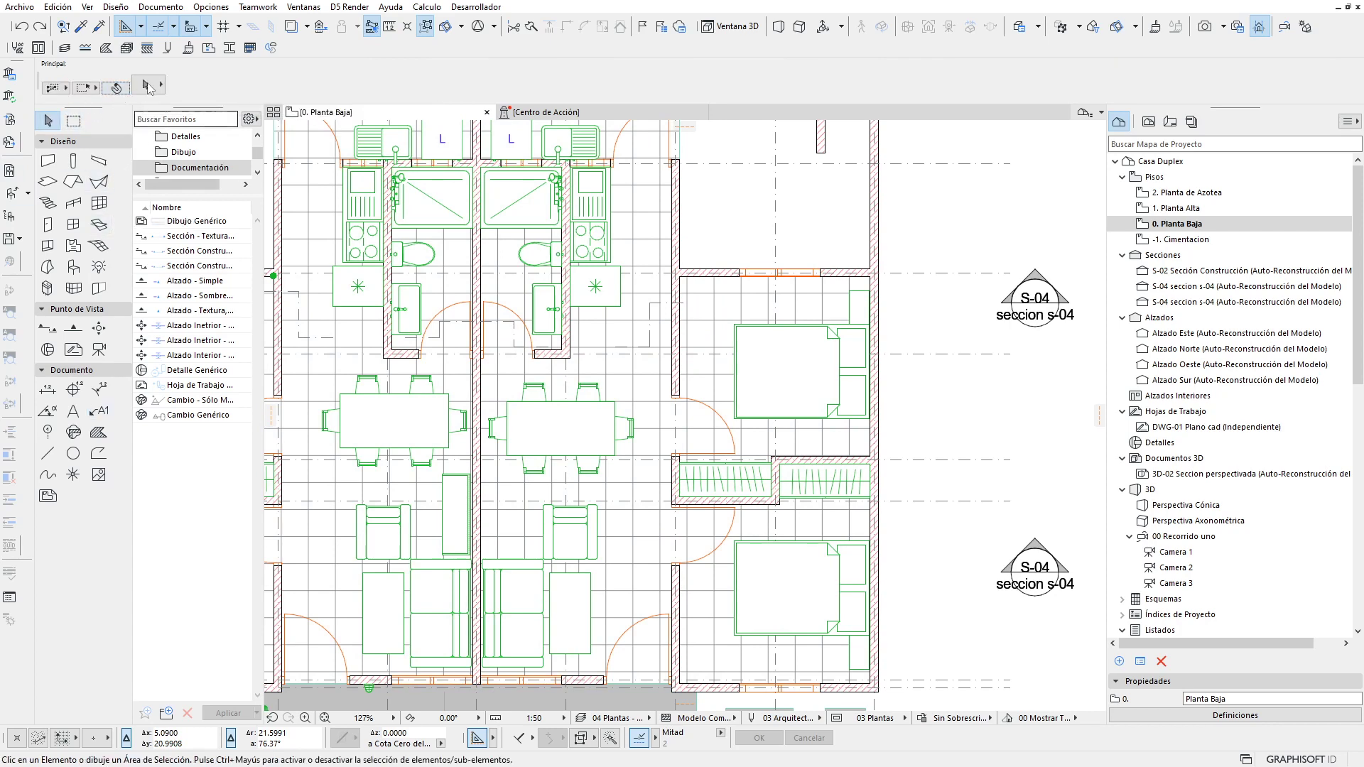
Step: Label the floor slab beside the bedroom doorway with a Nivel 100.00 level label and leader
middle_click_drag(546, 402, 552, 346)
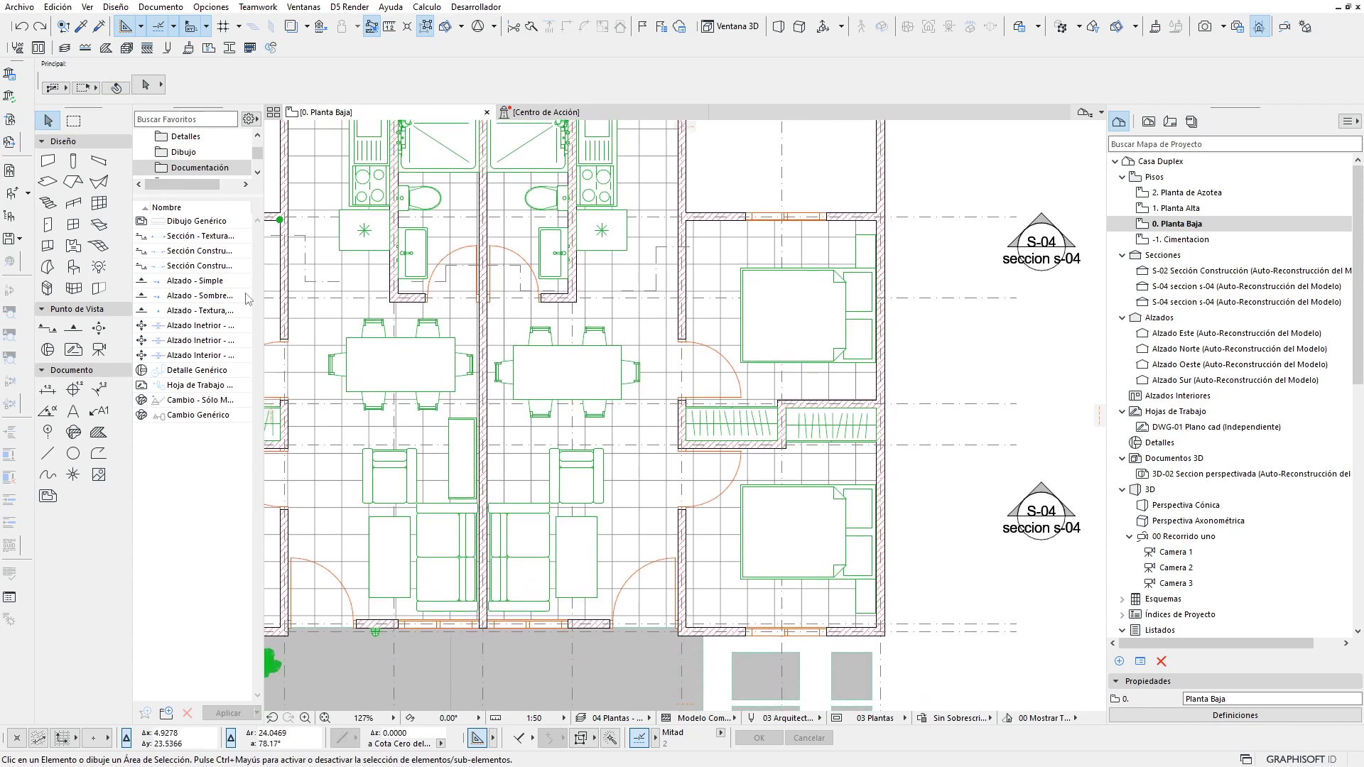
left_click(100, 414)
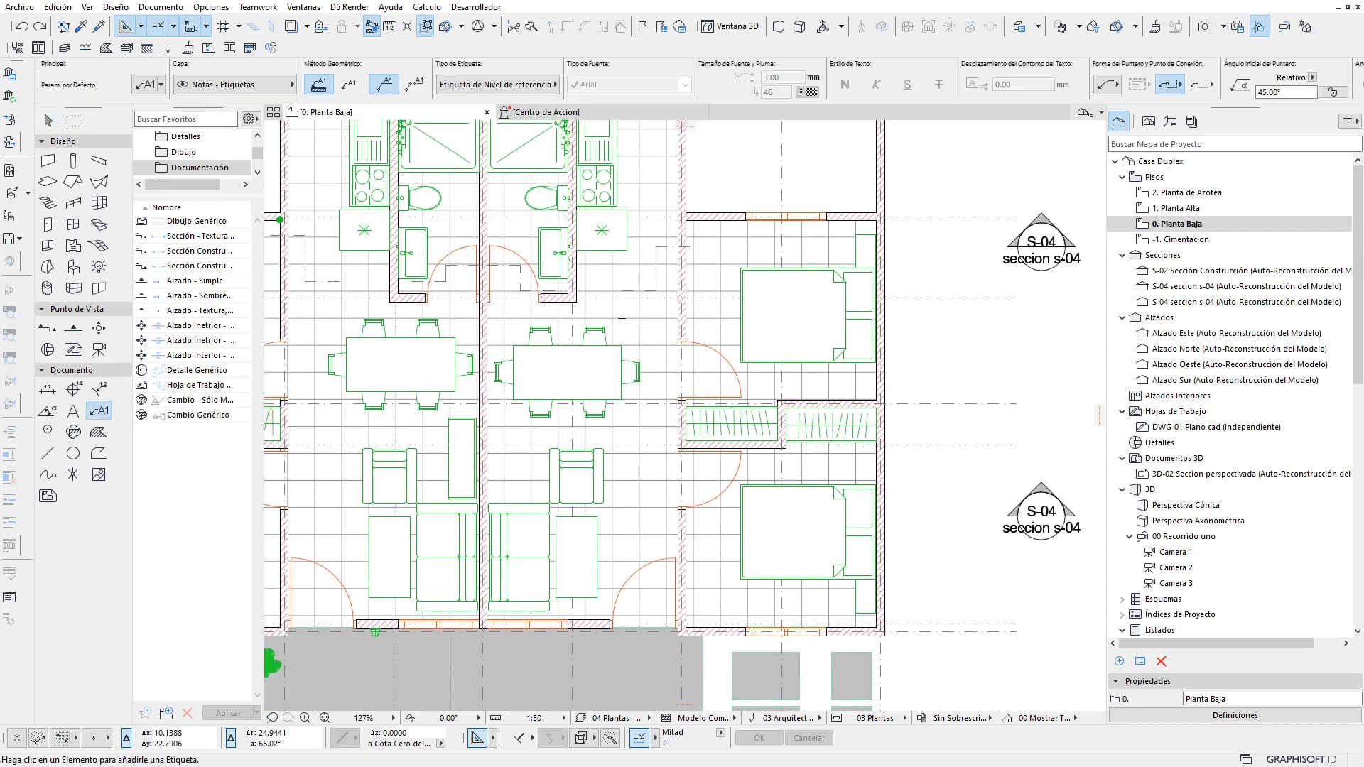
scroll(649, 397, "down", 3)
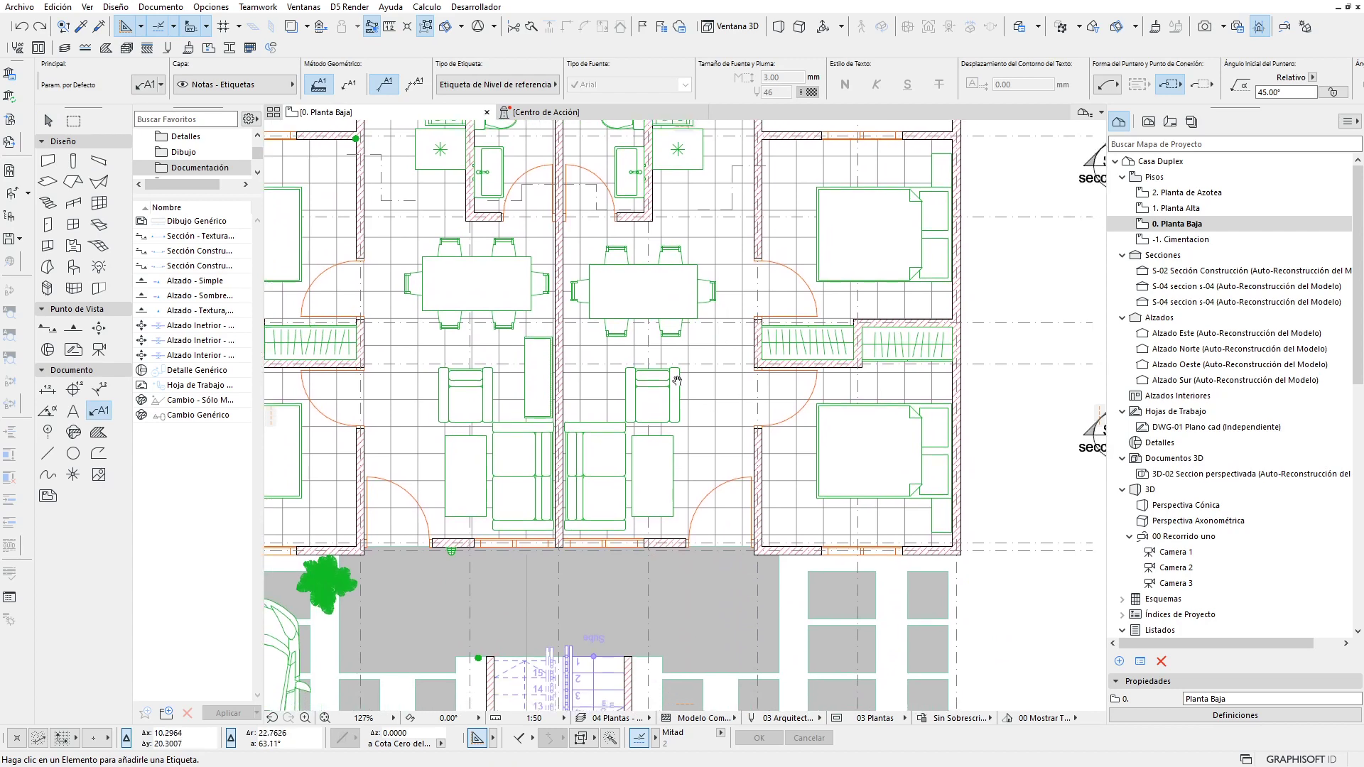
scroll(584, 339, "up", 3)
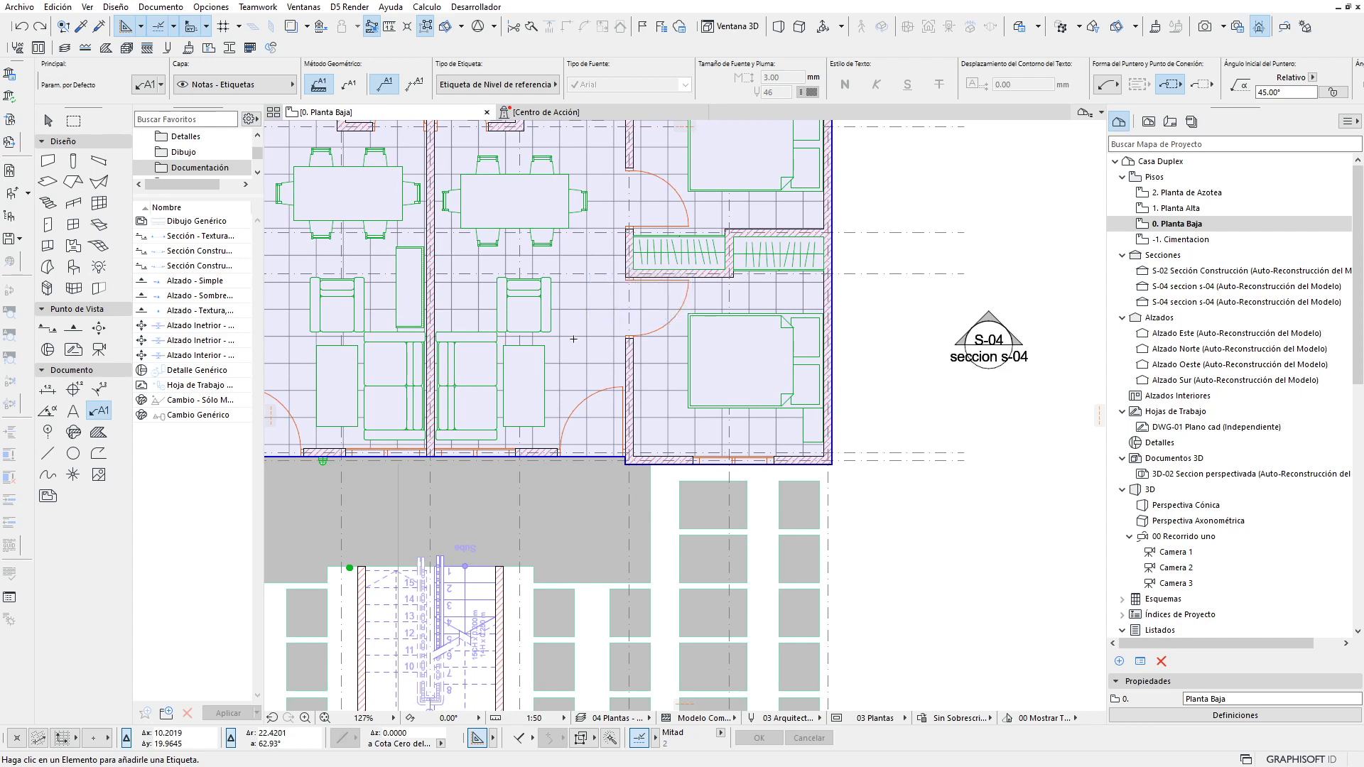
left_click(575, 339)
left_click(644, 307)
scroll(696, 320, "up", 2)
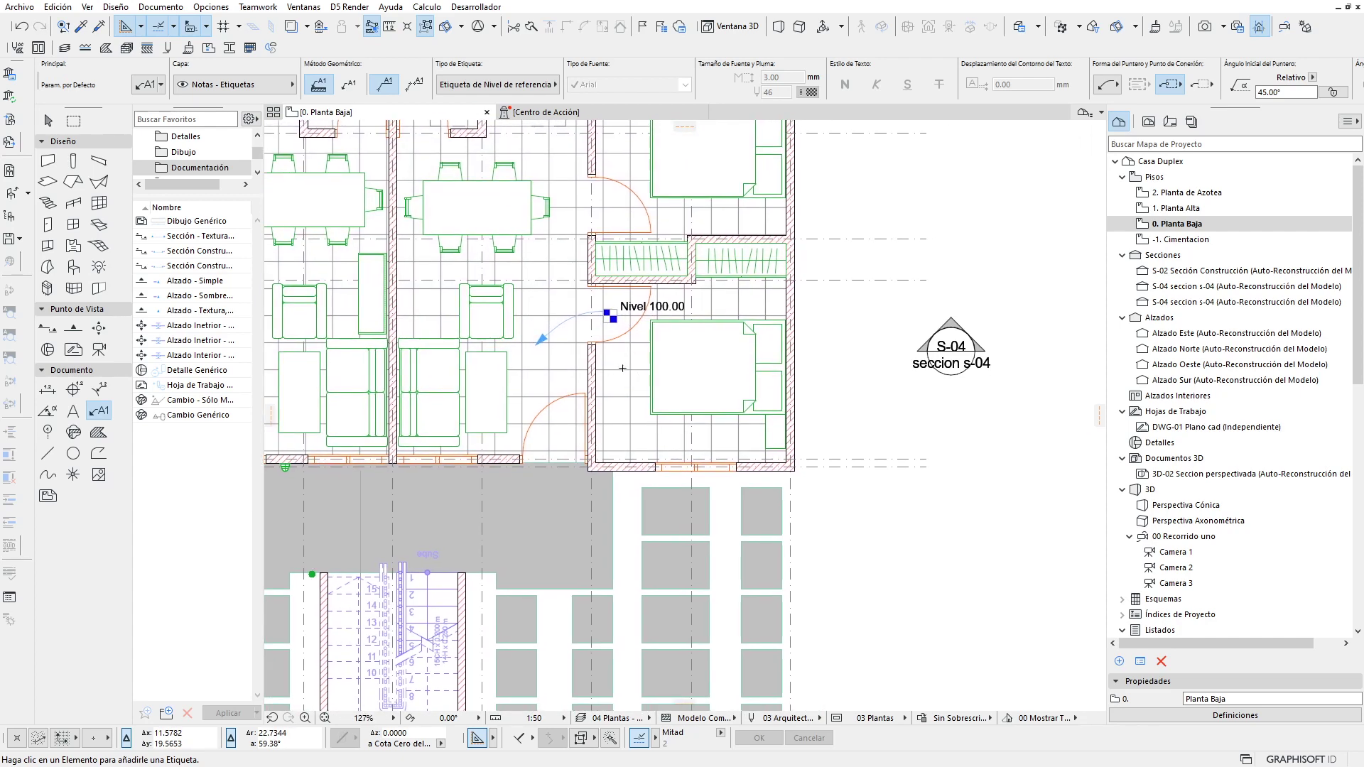
scroll(696, 313, "up", 2)
scroll(704, 310, "up", 2)
Step: Select the new Nivel 100.00 level label with the Arrow tool
left_click(54, 125)
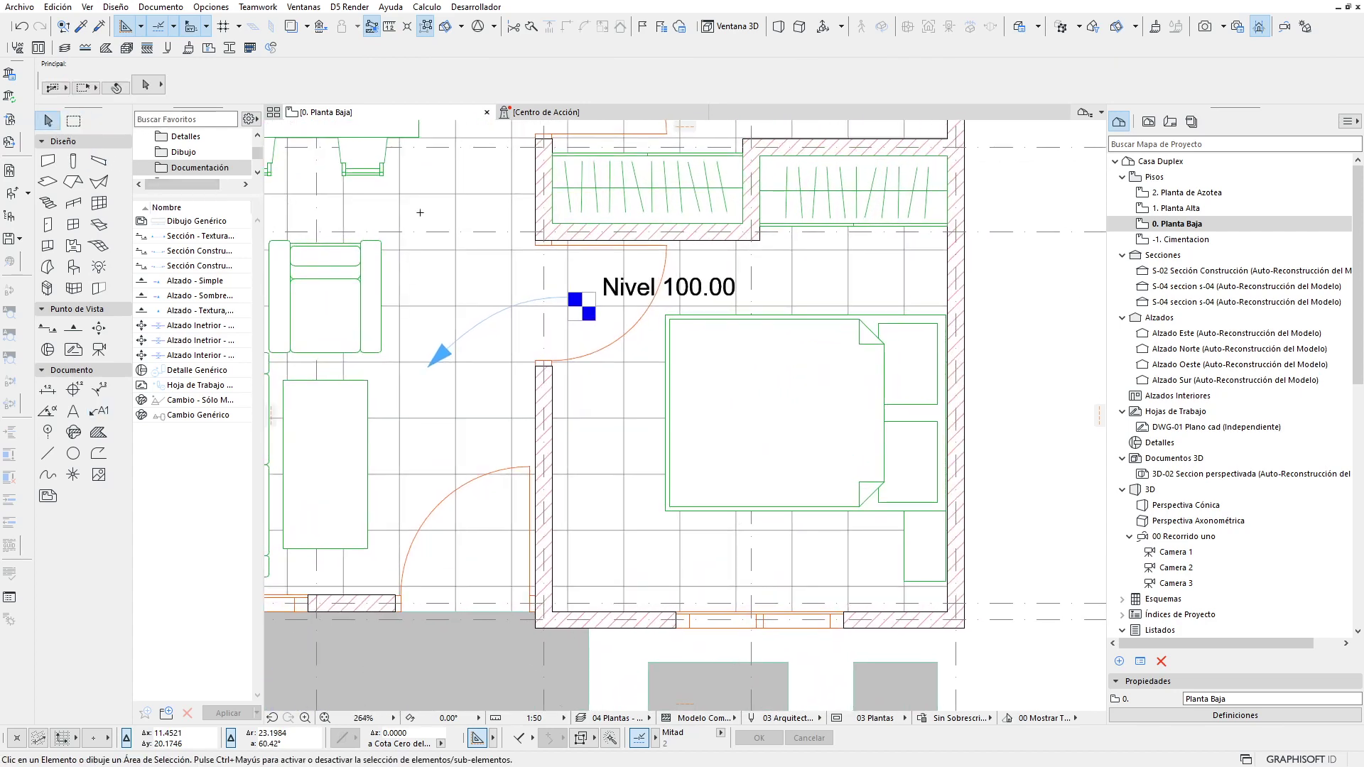
left_click(583, 311)
scroll(582, 307, "up", 1)
scroll(580, 302, "up", 1)
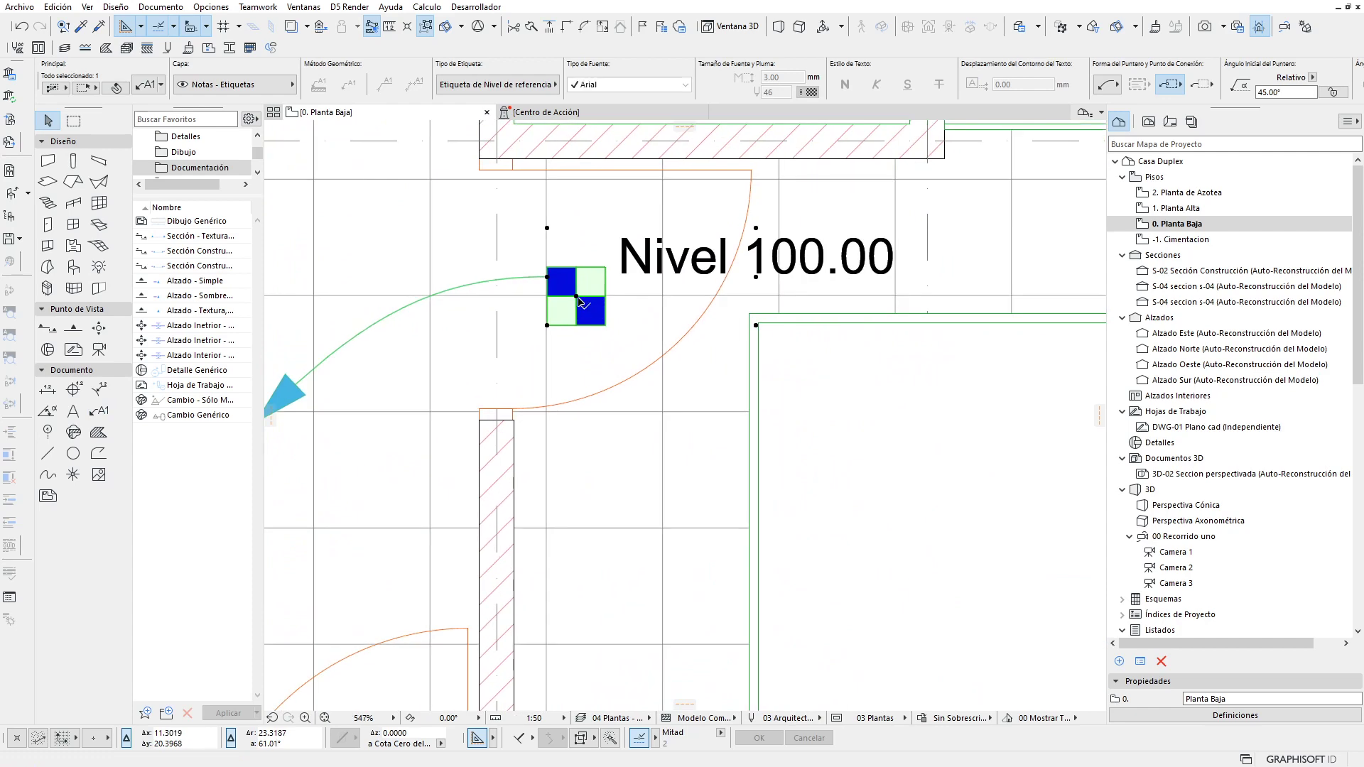
double_click(576, 301)
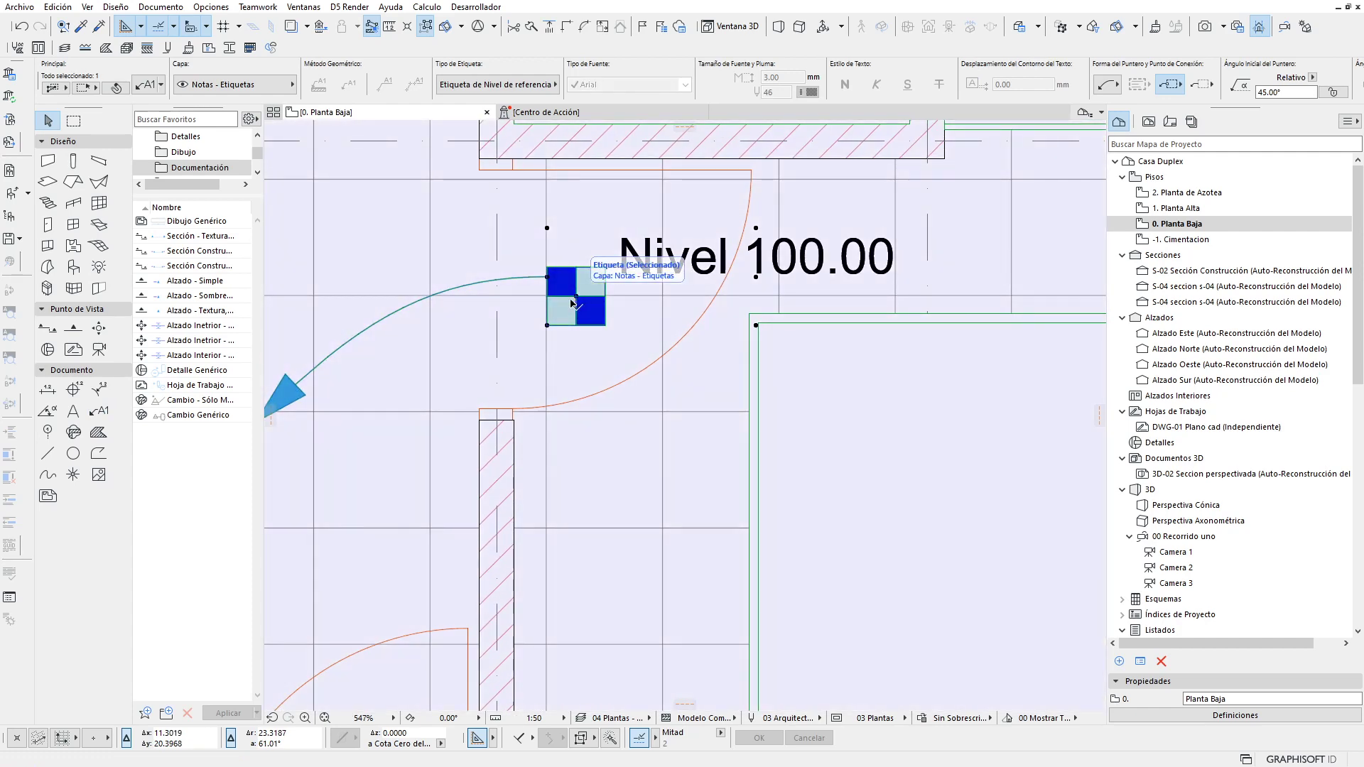
scroll(572, 303, "down", 2)
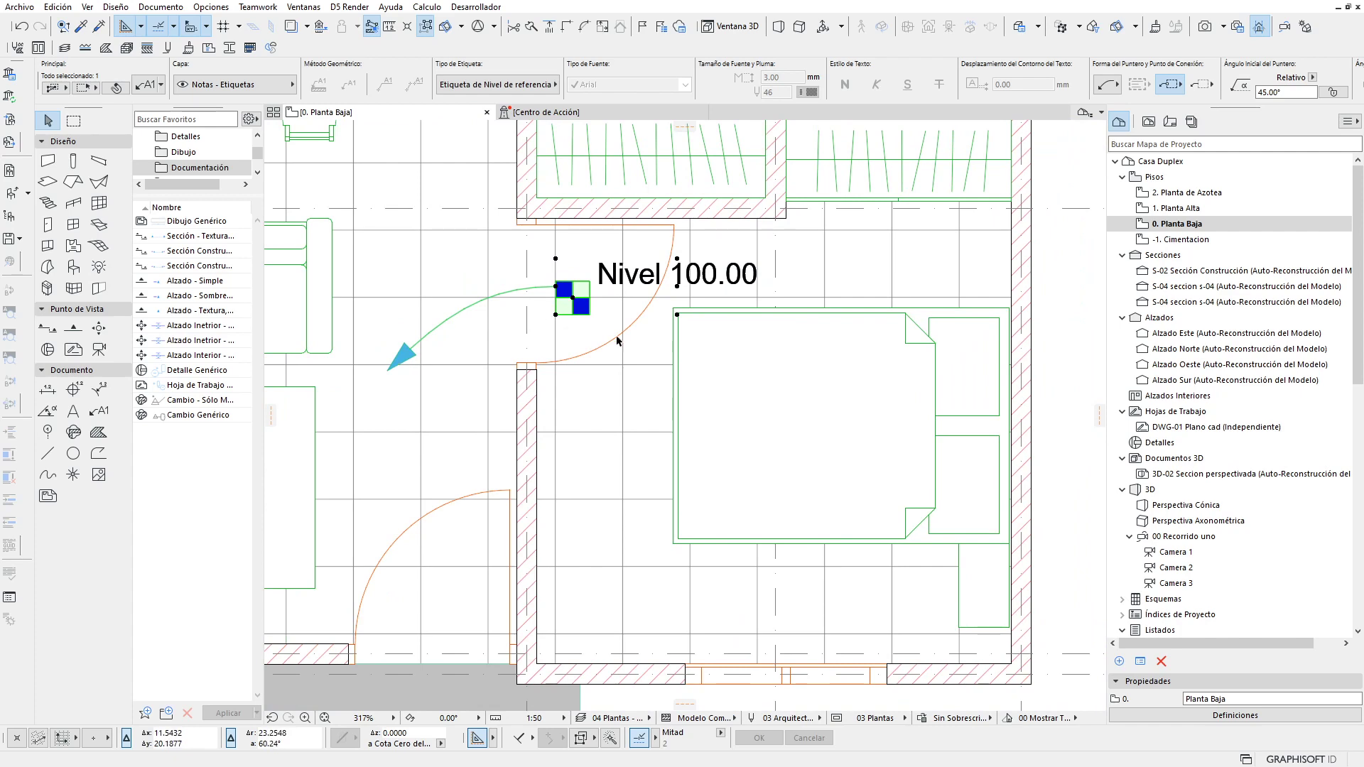
Step: Turn off the Pointer leader in the Nivel 100.00 label's settings
left_click(148, 88)
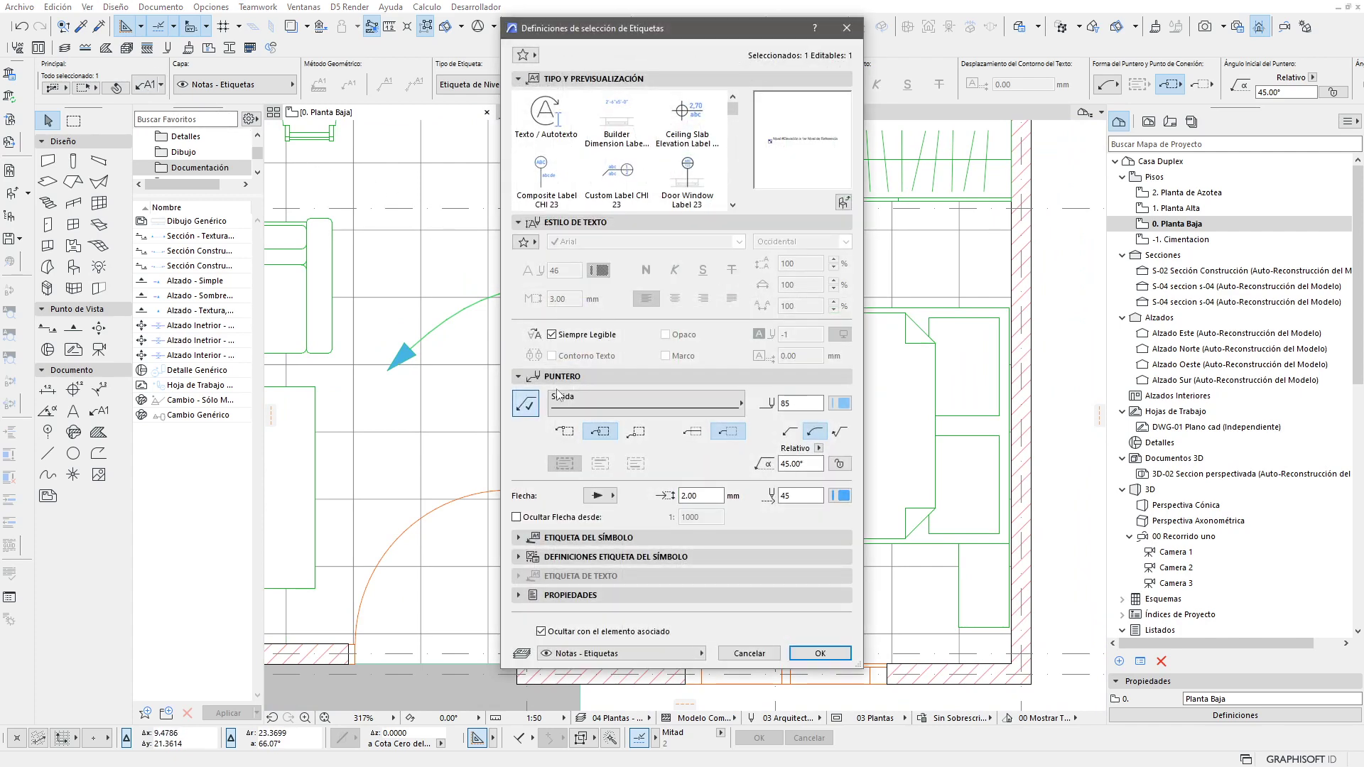
left_click(529, 406)
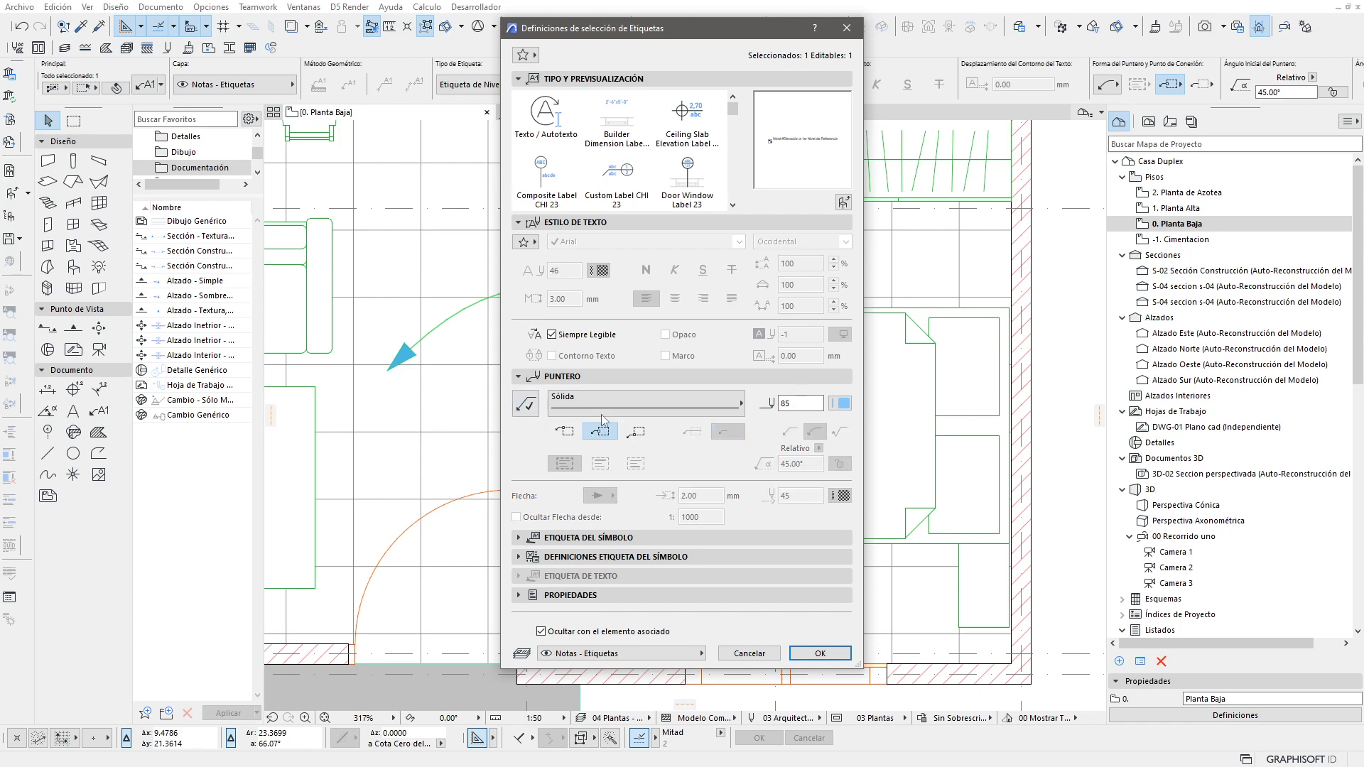
left_click(834, 655)
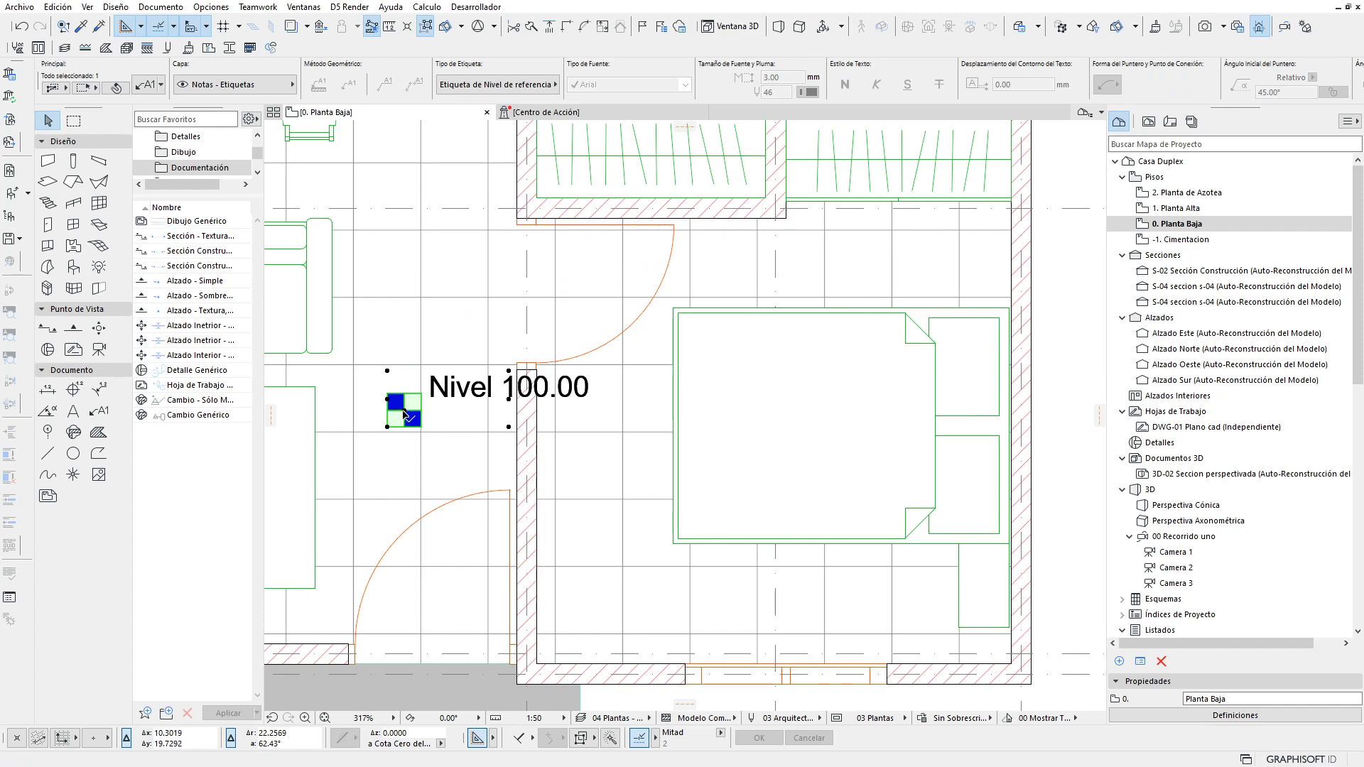
Step: Move the leaderless Nivel label to a new spot on the plan
left_click(403, 415)
scroll(455, 409, "down", 2)
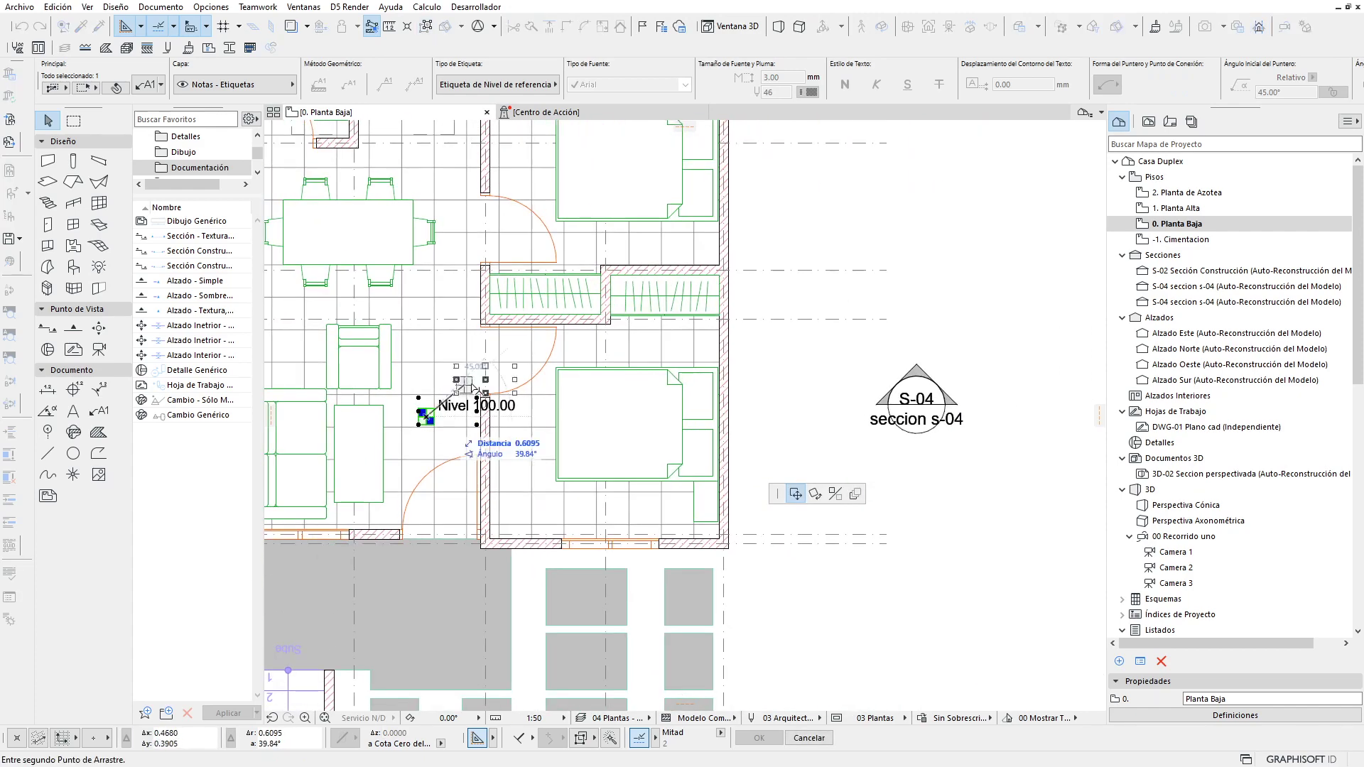
scroll(471, 388, "down", 1)
scroll(541, 409, "down", 2)
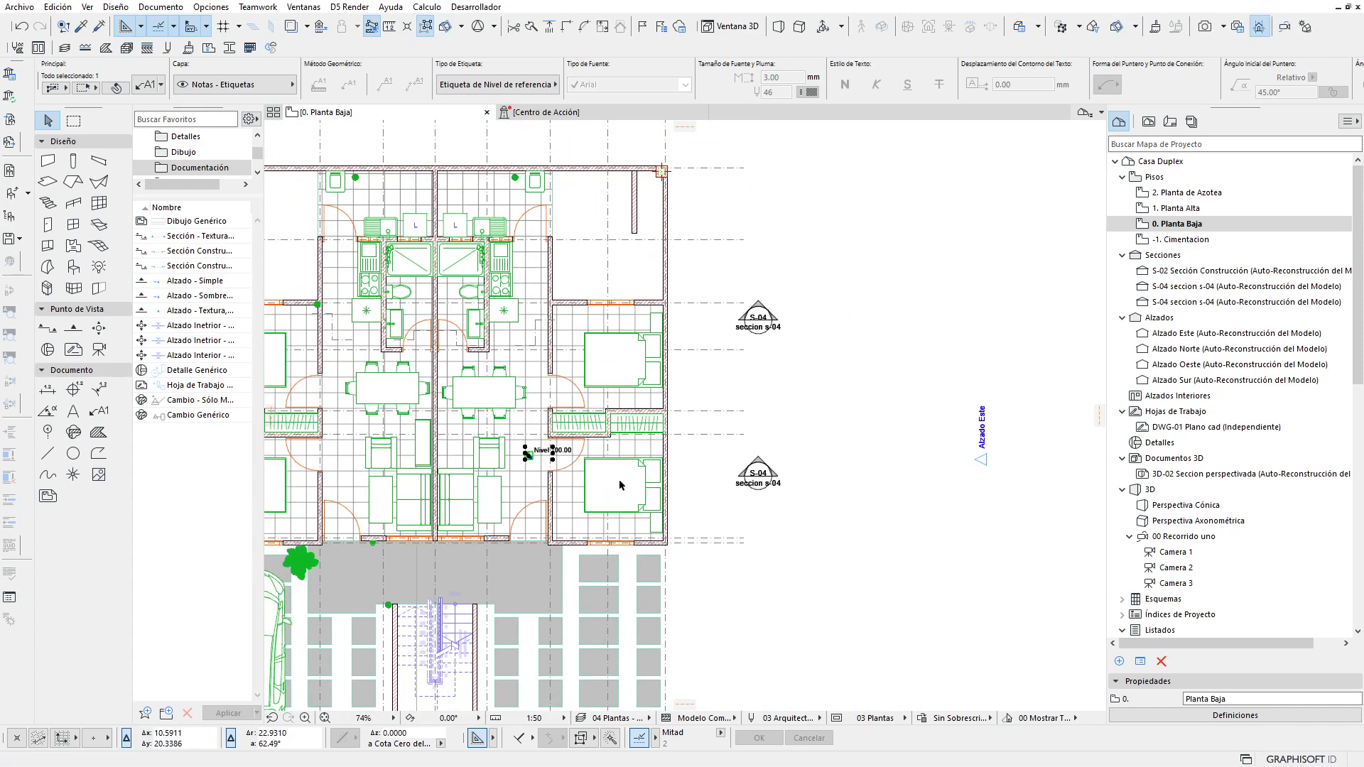
scroll(620, 485, "up", 1)
scroll(615, 386, "up", 2)
scroll(632, 327, "up", 1)
Step: Raise the floor slab under the label by 0.10 with an elevation offset
key("Escape")
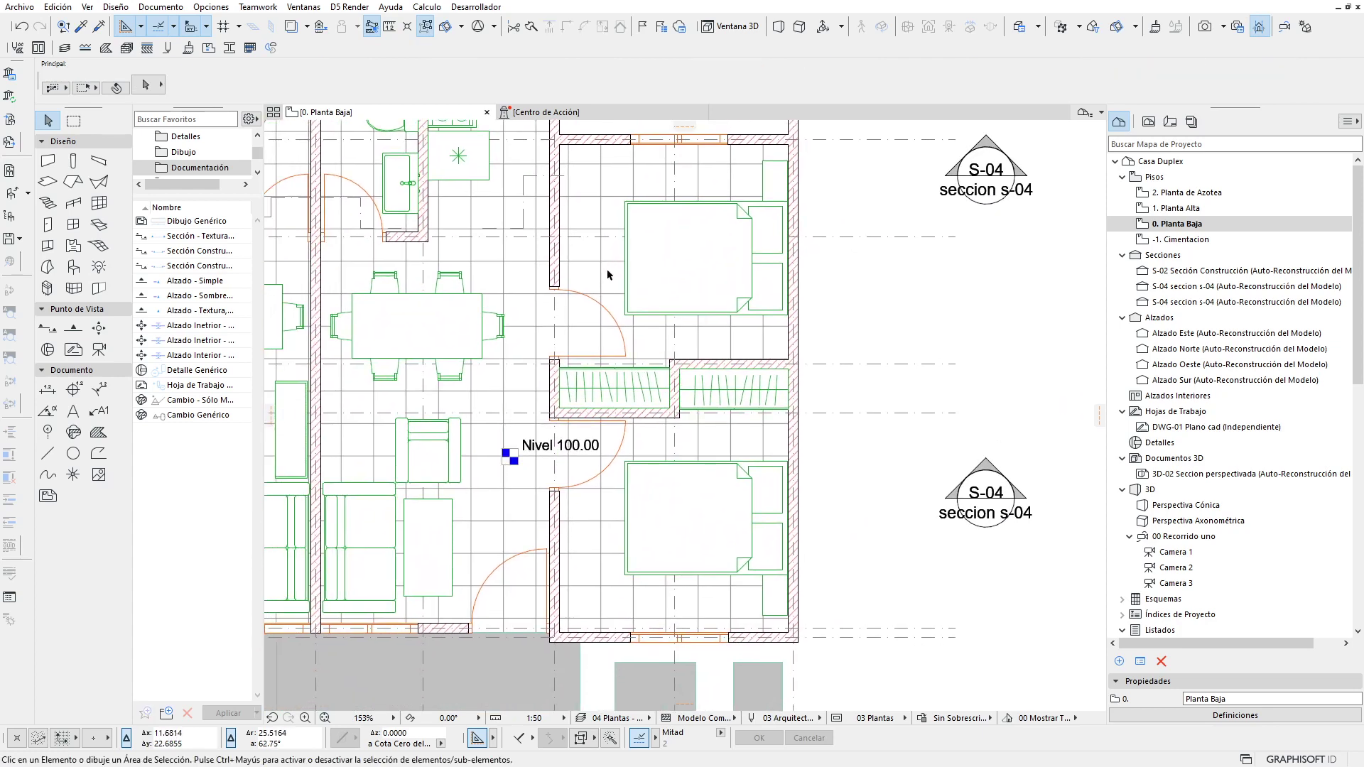
left_click(611, 277)
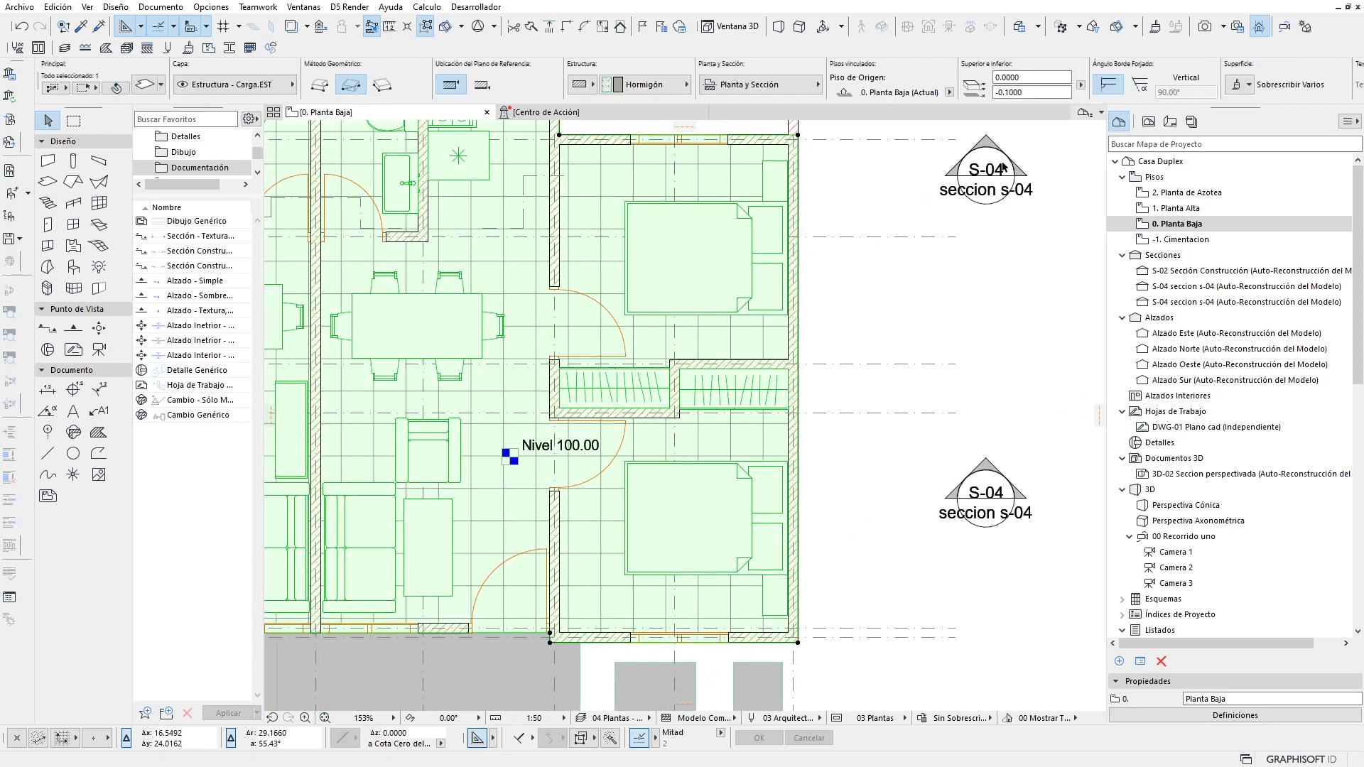
key("ctrl+9")
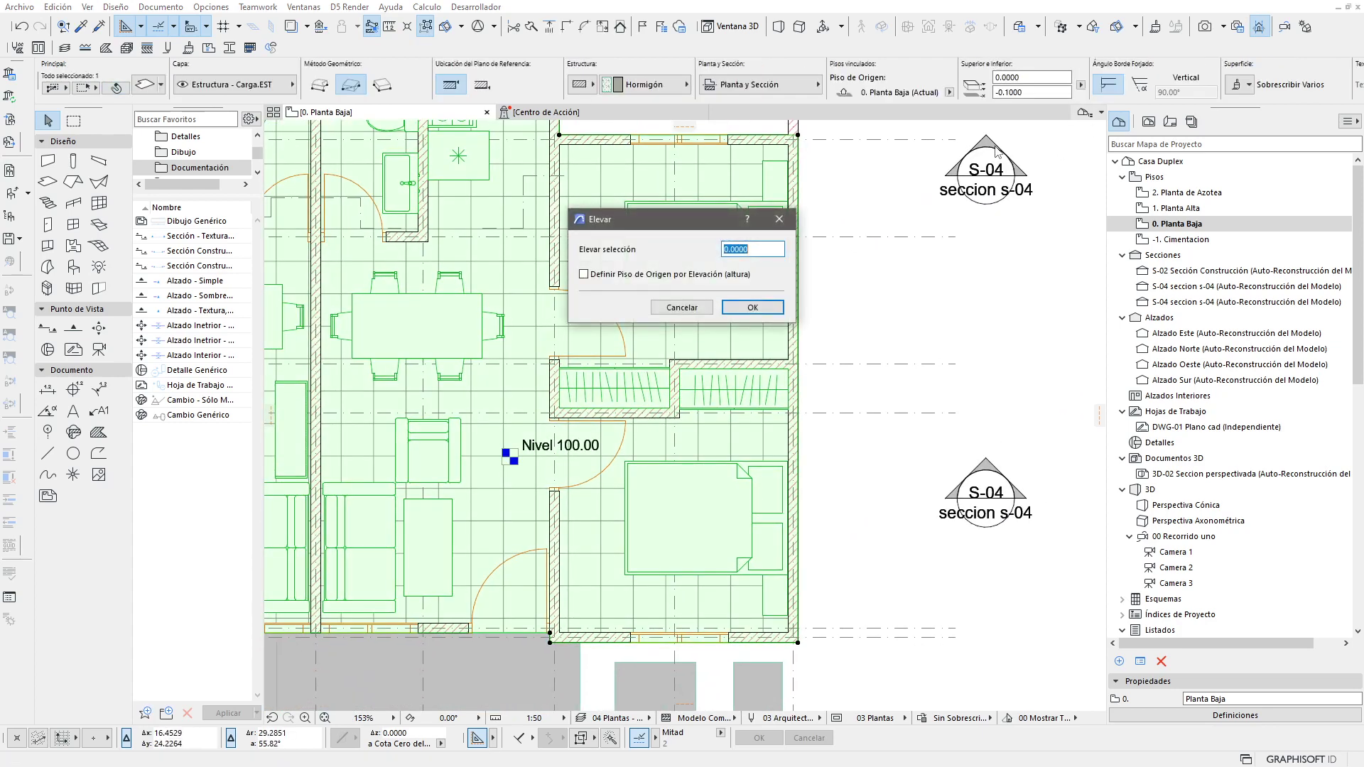
type("1")
key("Return")
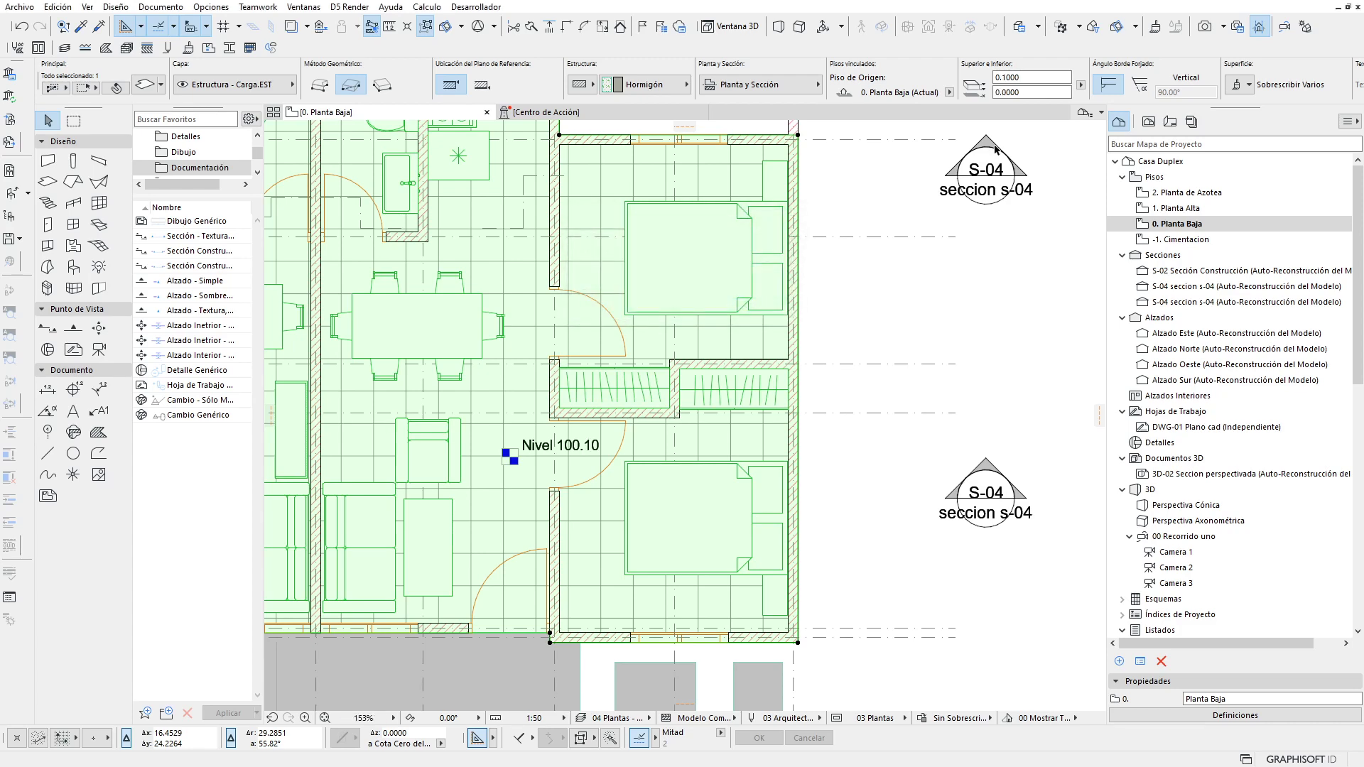
scroll(478, 492, "up", 3)
scroll(498, 484, "up", 3)
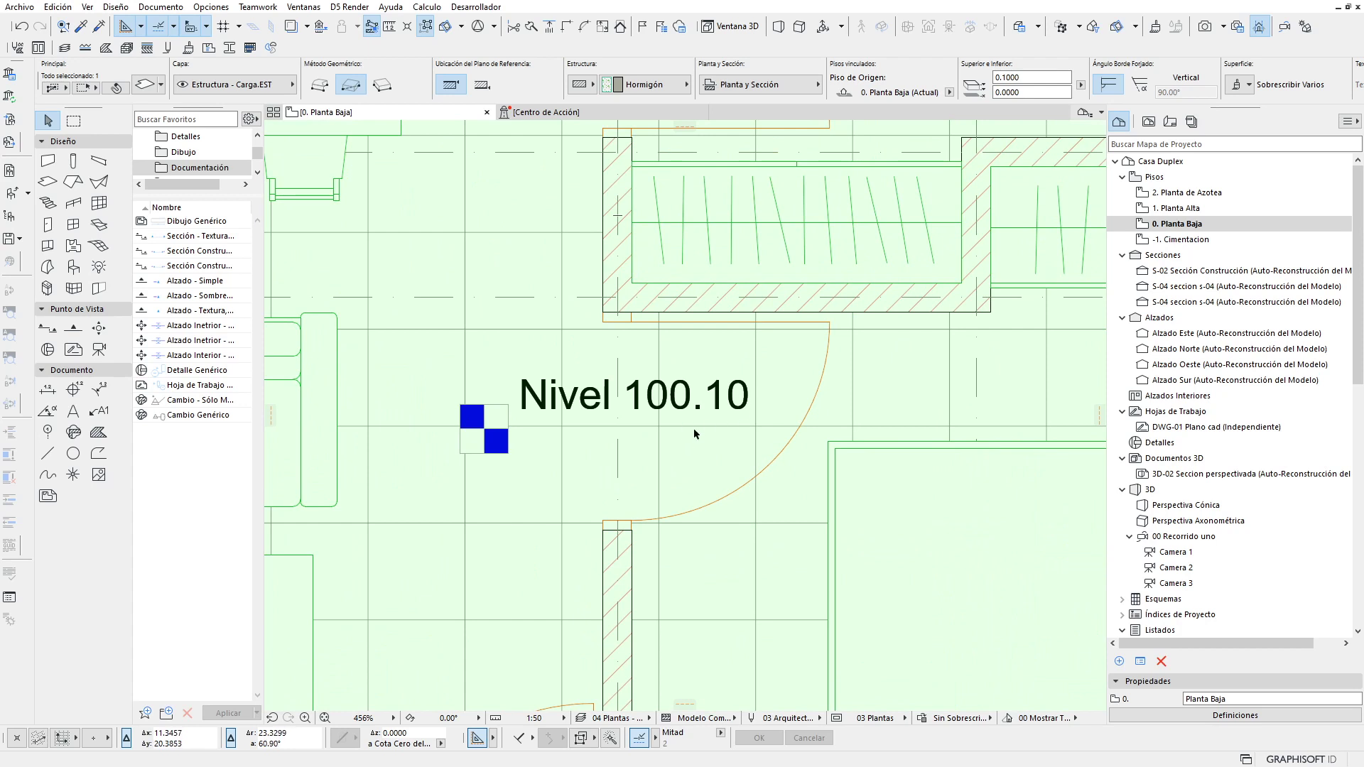
Step: Lower the slab back so its level label reads Nivel 100.00 again
key("ctrl+9")
type("-.1")
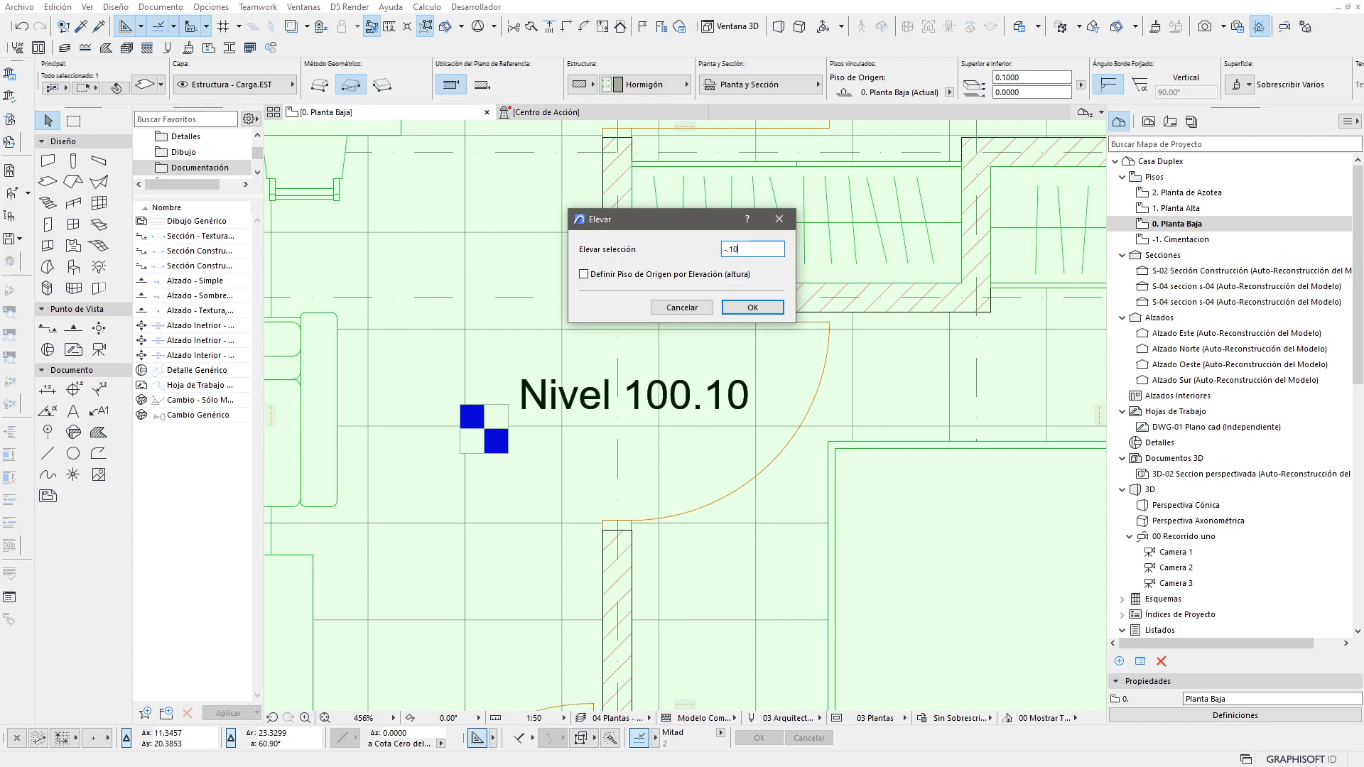
key("Return")
scroll(637, 461, "down", 2)
scroll(533, 492, "down", 3)
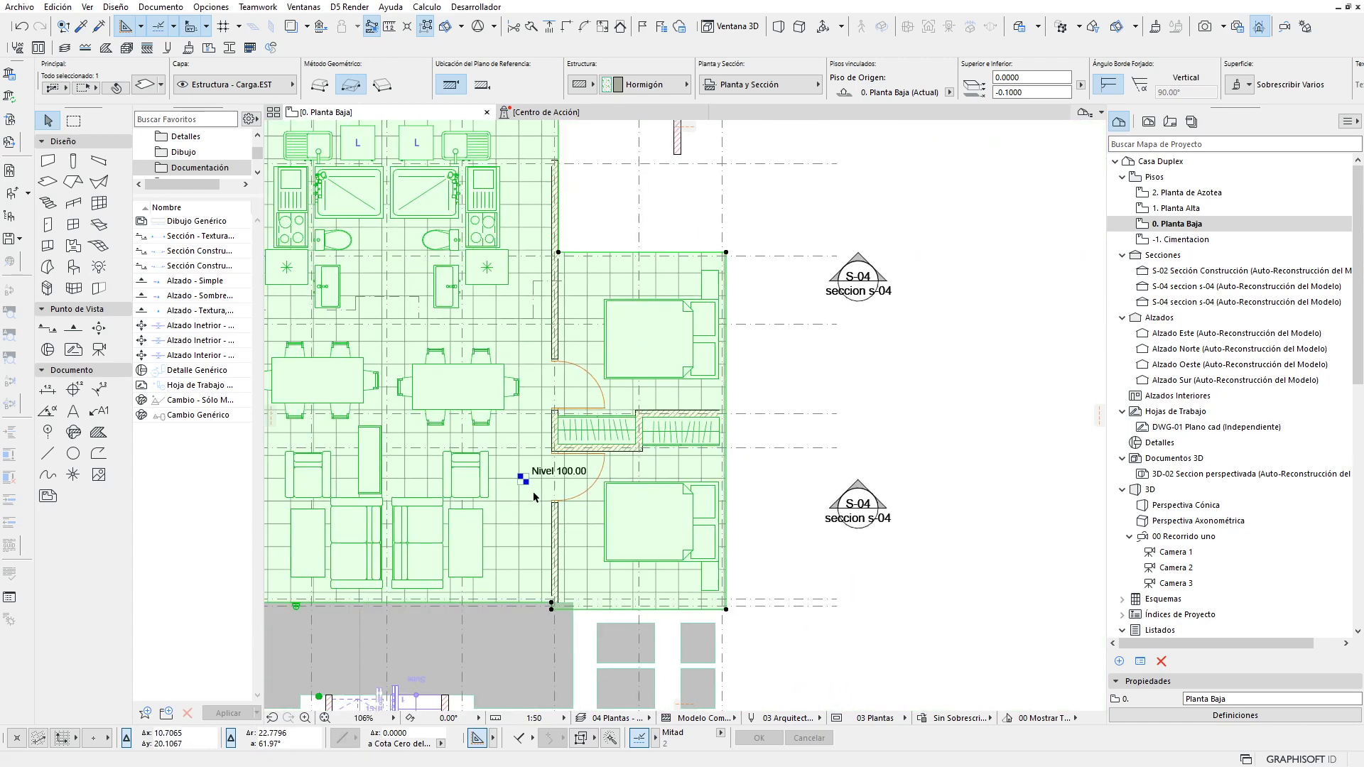
key("Escape")
scroll(522, 486, "up", 2)
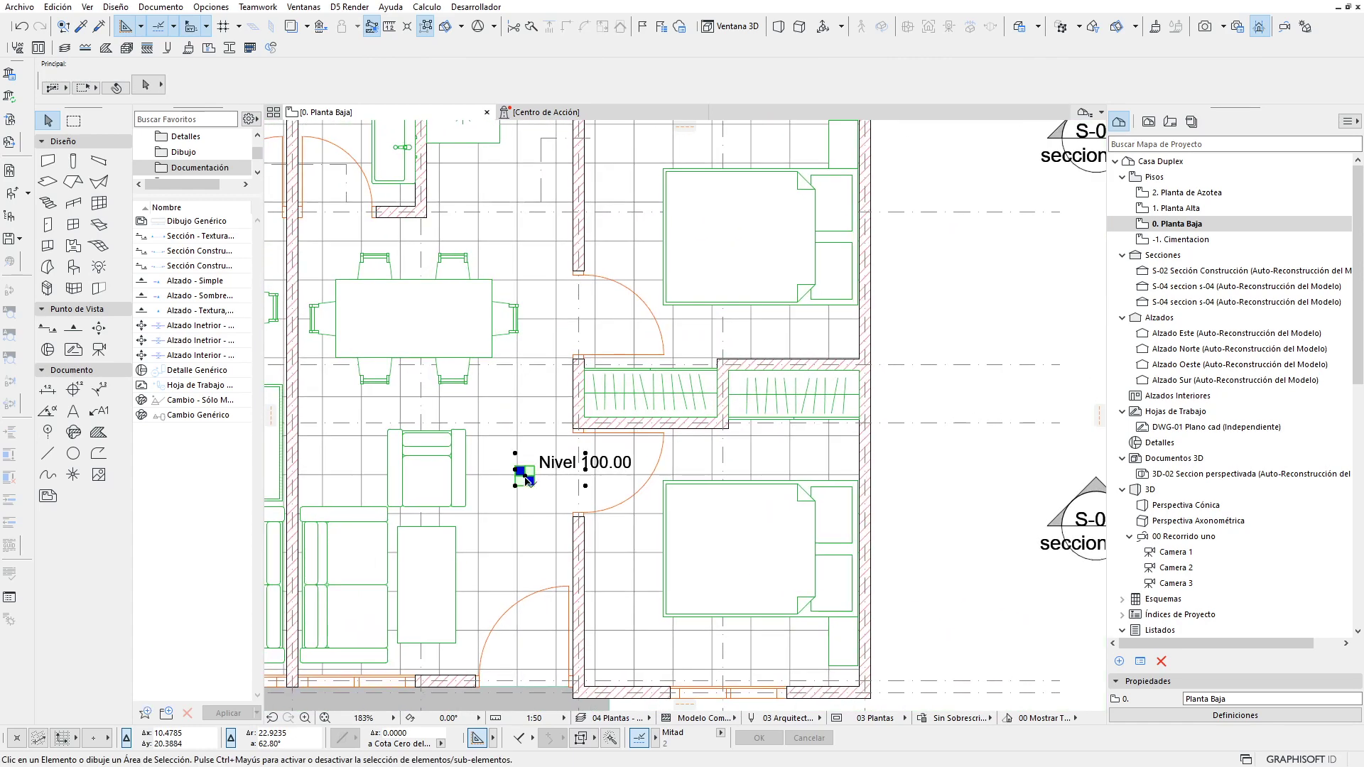
Step: Check the Nivel 100.00 marker on the recentred plan, then select the S-04 section marker
left_click(527, 480)
scroll(530, 476, "down", 2)
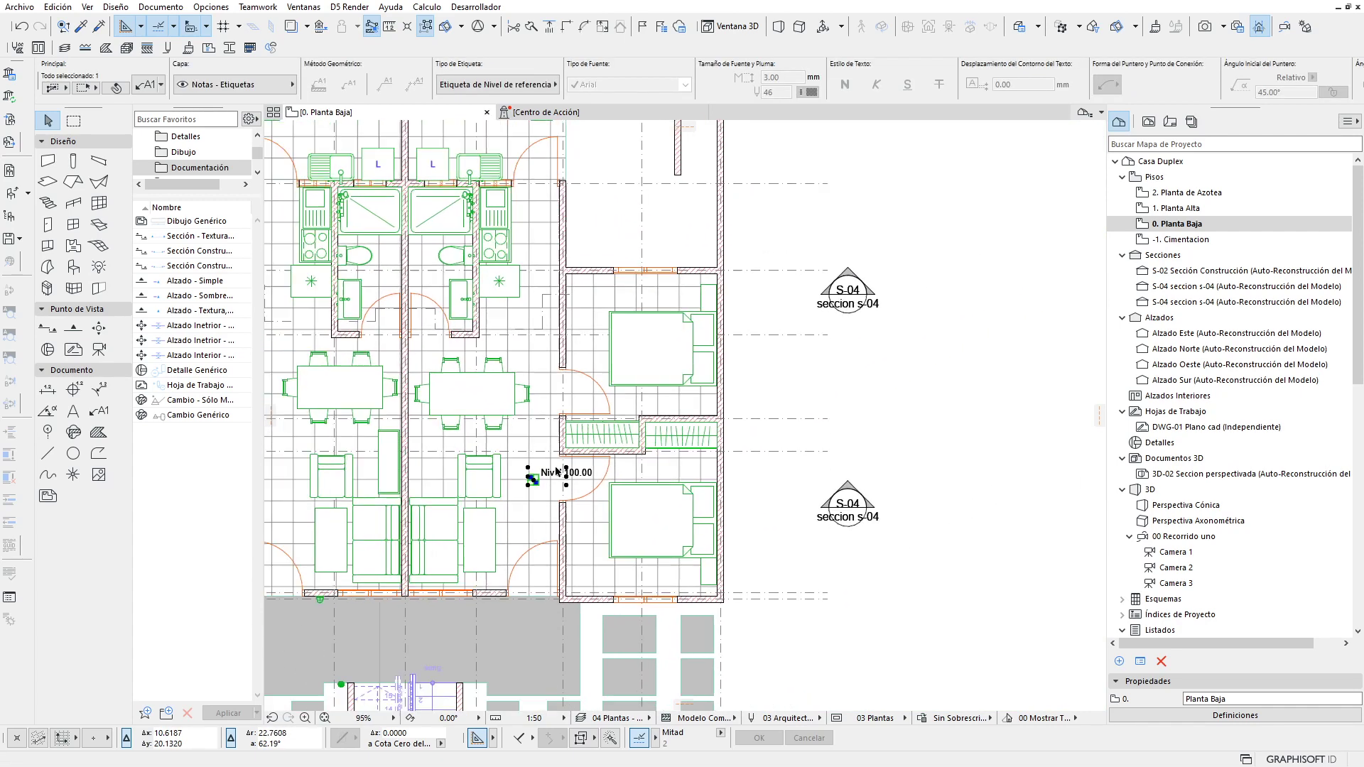
scroll(557, 471, "down", 1)
middle_click_drag(522, 487, 682, 453)
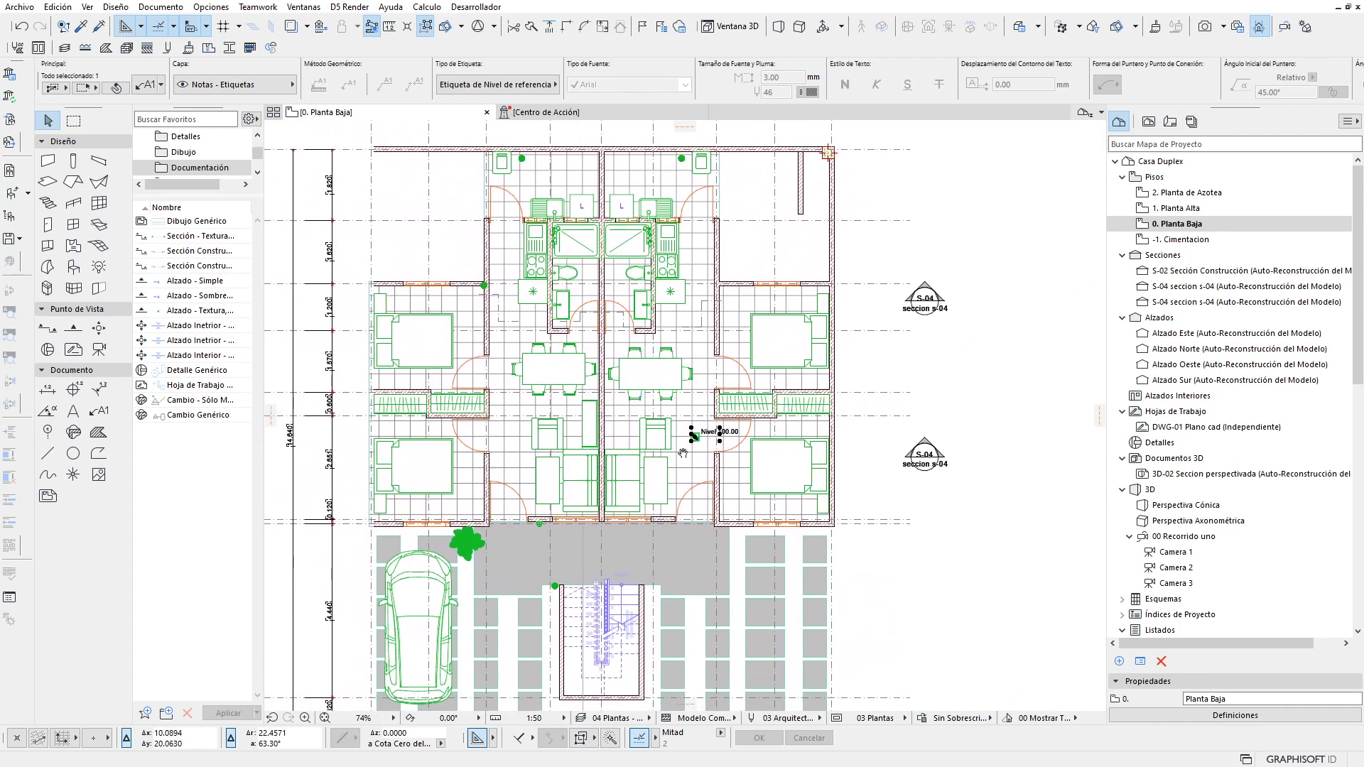
key("Escape")
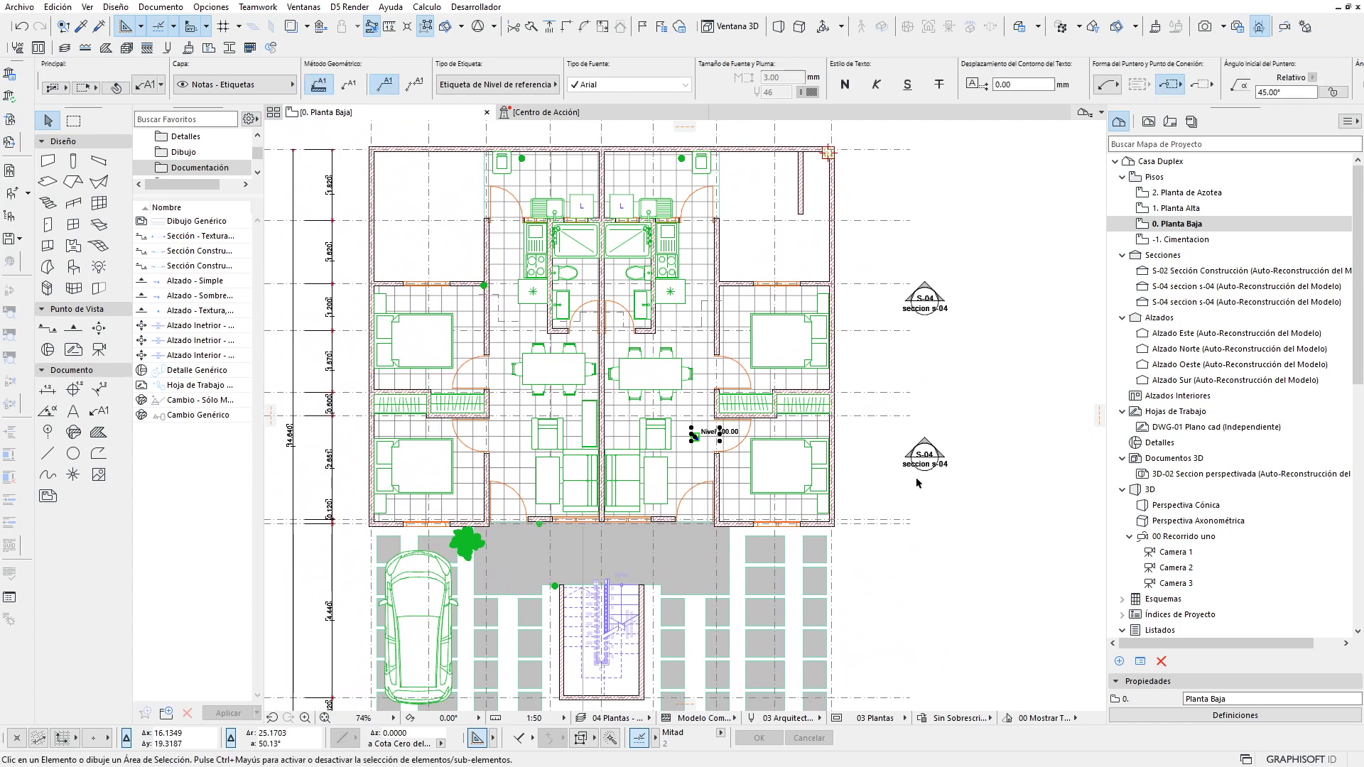
left_click(924, 459)
Step: Dismiss the S-04 section marker's options and zoom in on the Nivel label
right_click(979, 371)
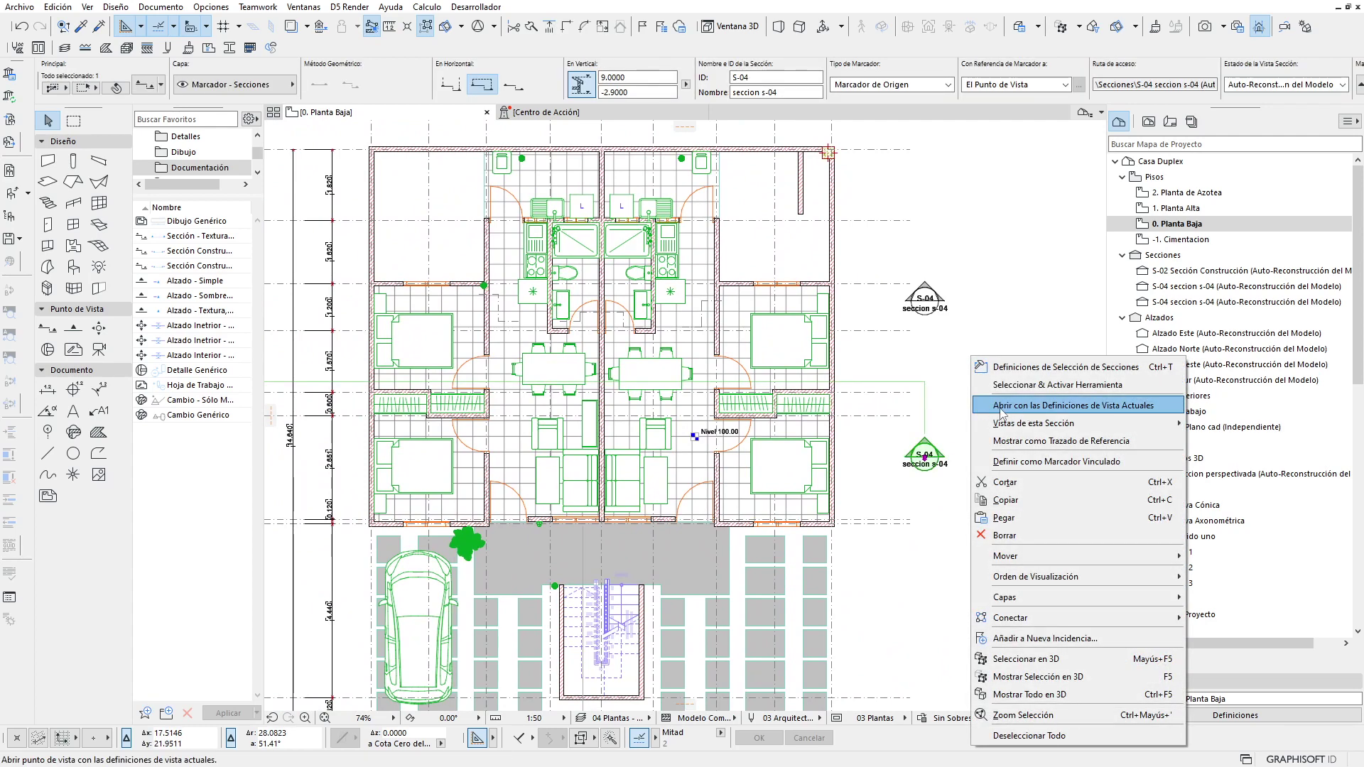
key("Escape")
key("Escape")
scroll(711, 439, "up", 3)
scroll(710, 438, "up", 4)
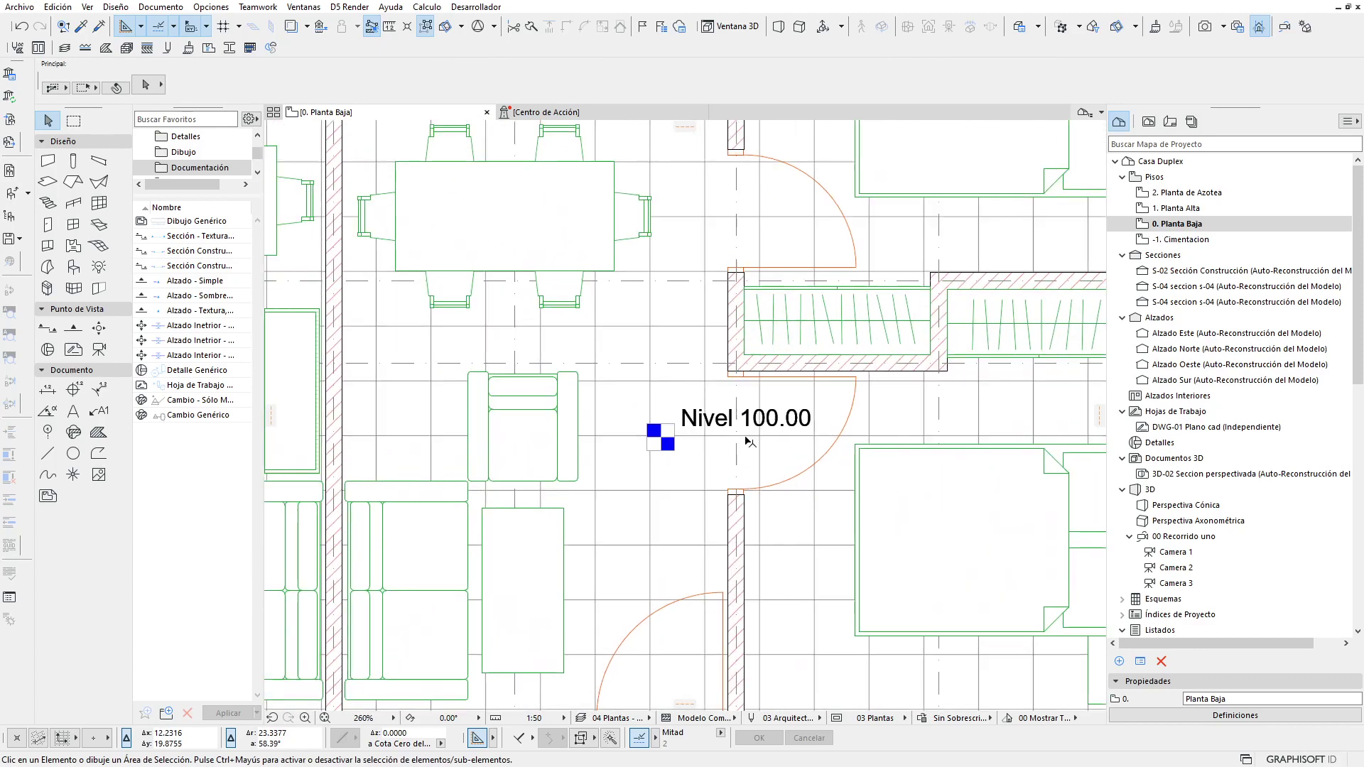
scroll(688, 427, "up", 1)
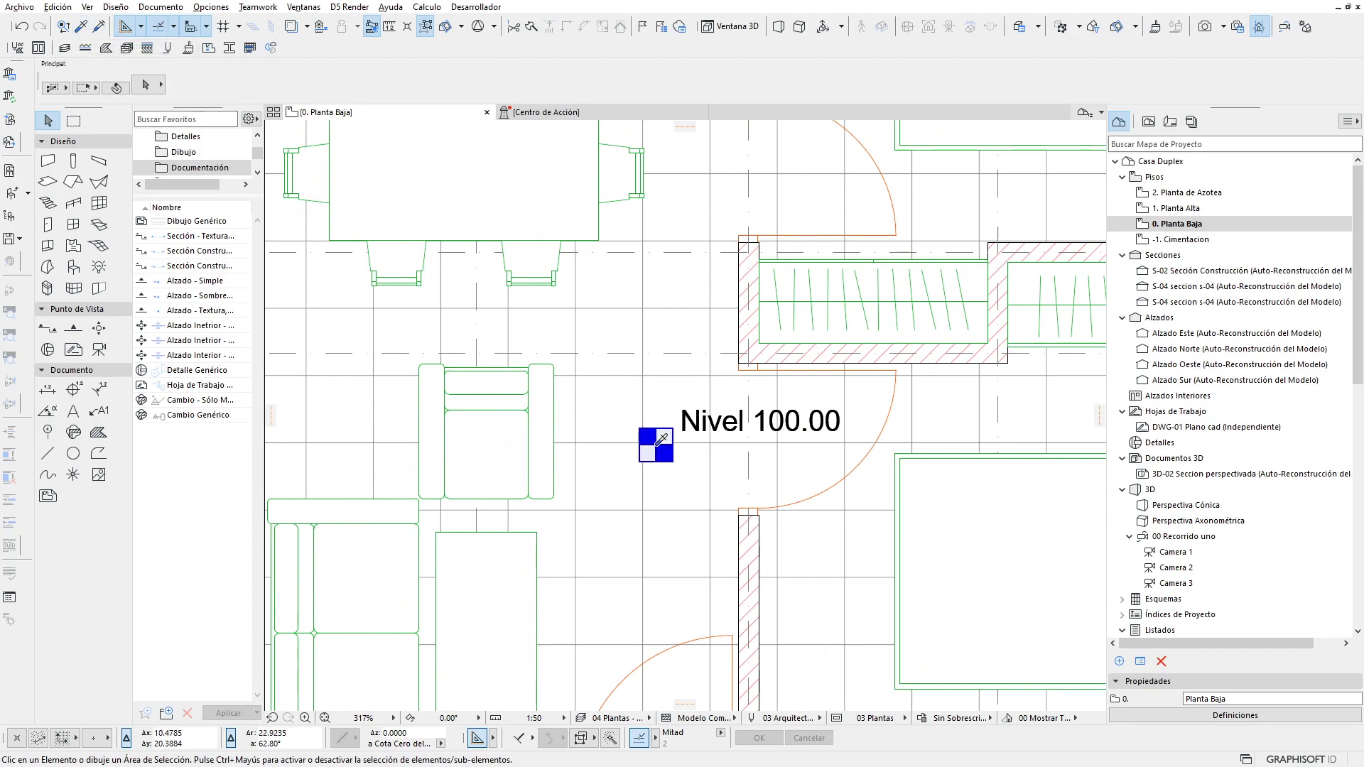
mouse_move(658, 437)
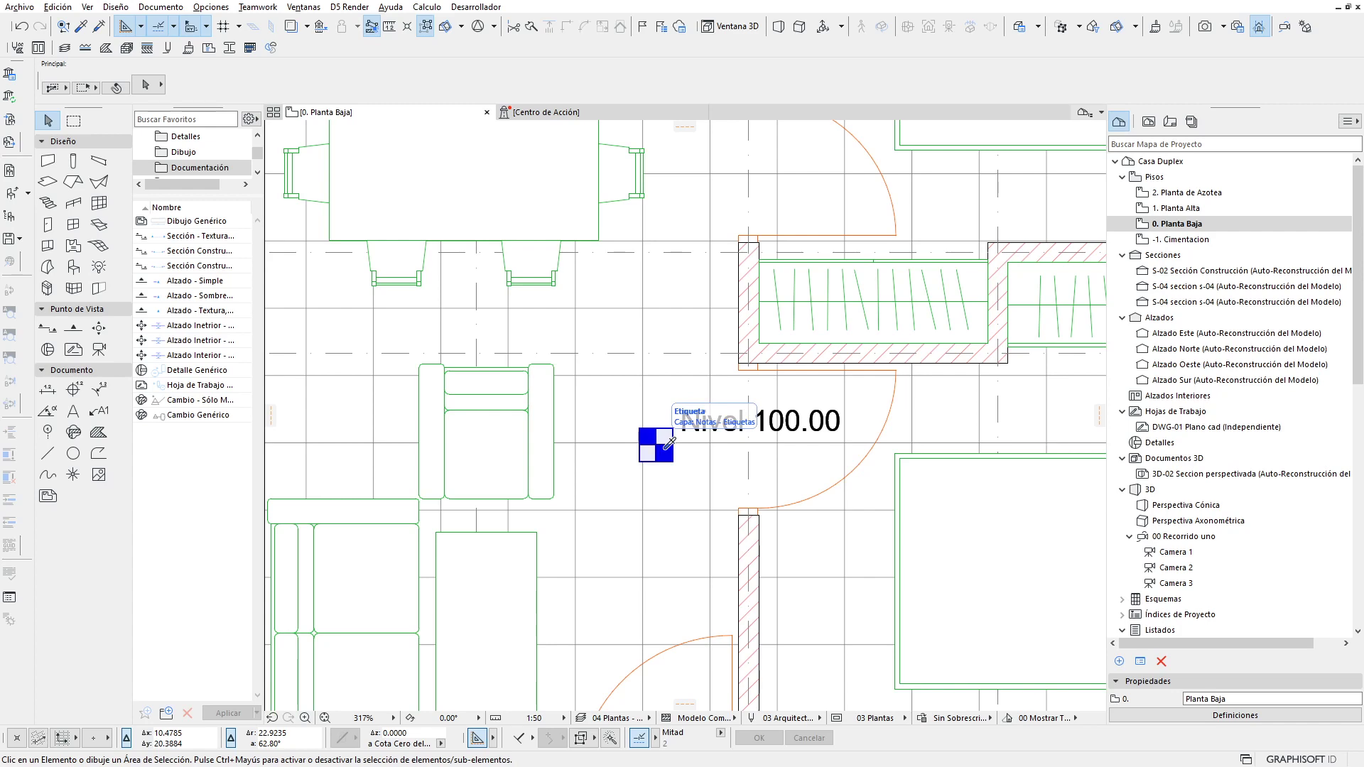
Step: Pick up the Nivel label's settings with the eyedropper and return to the Arrow tool
left_click(665, 446, "alt")
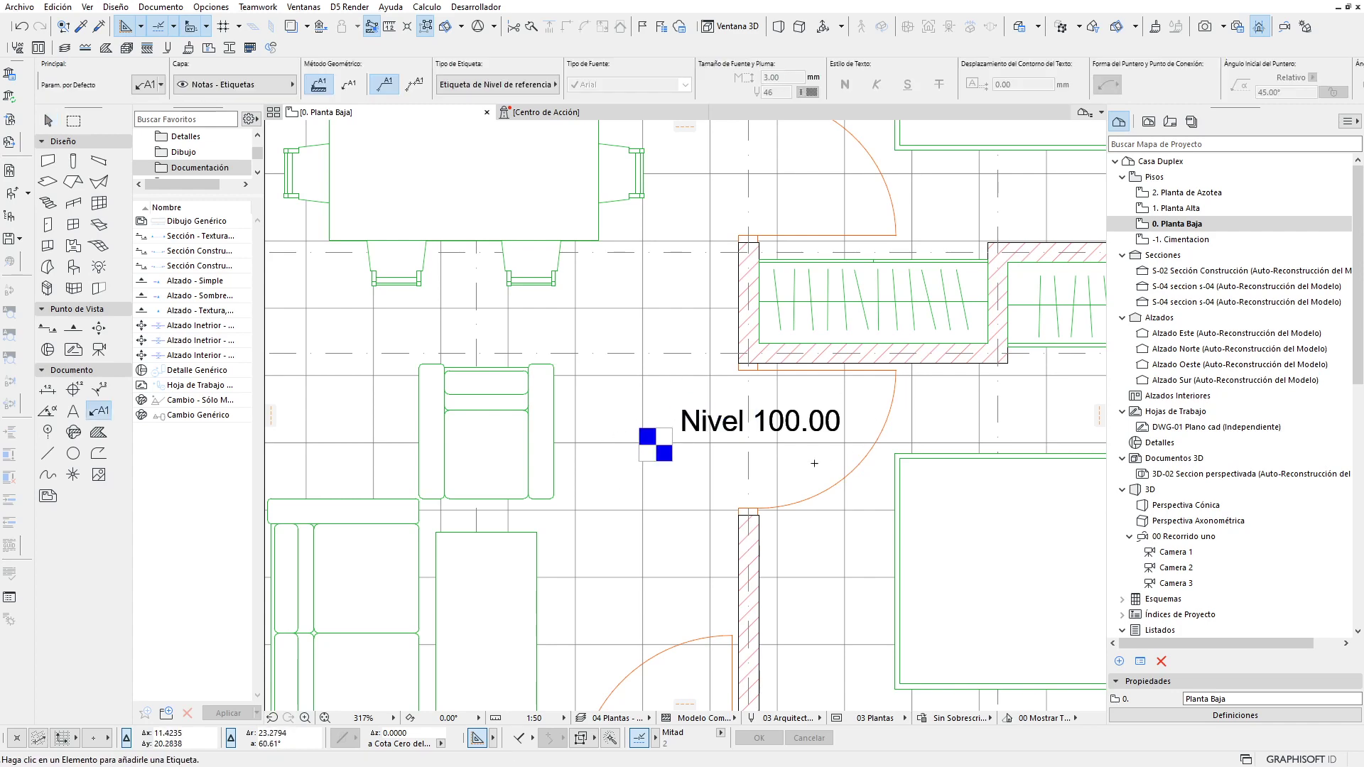
scroll(649, 433, "down", 5)
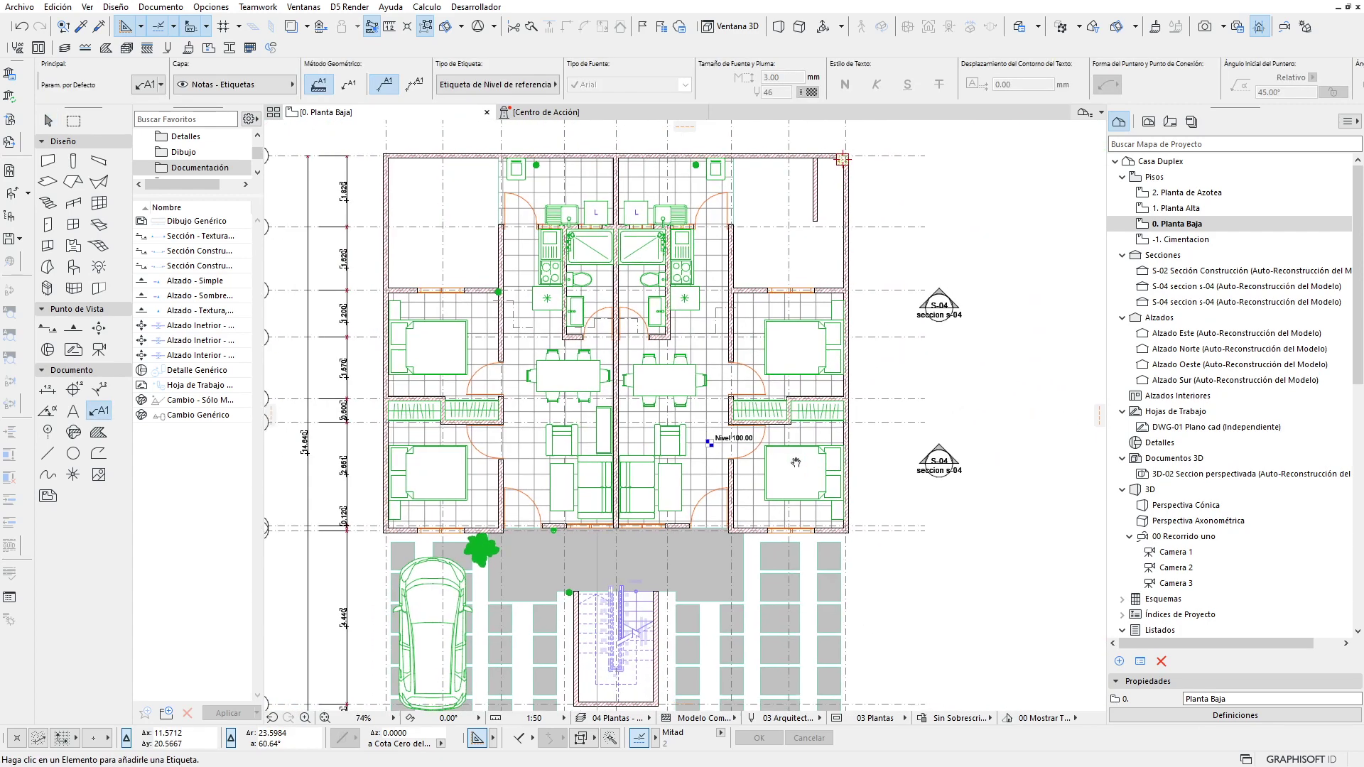
left_click(50, 122)
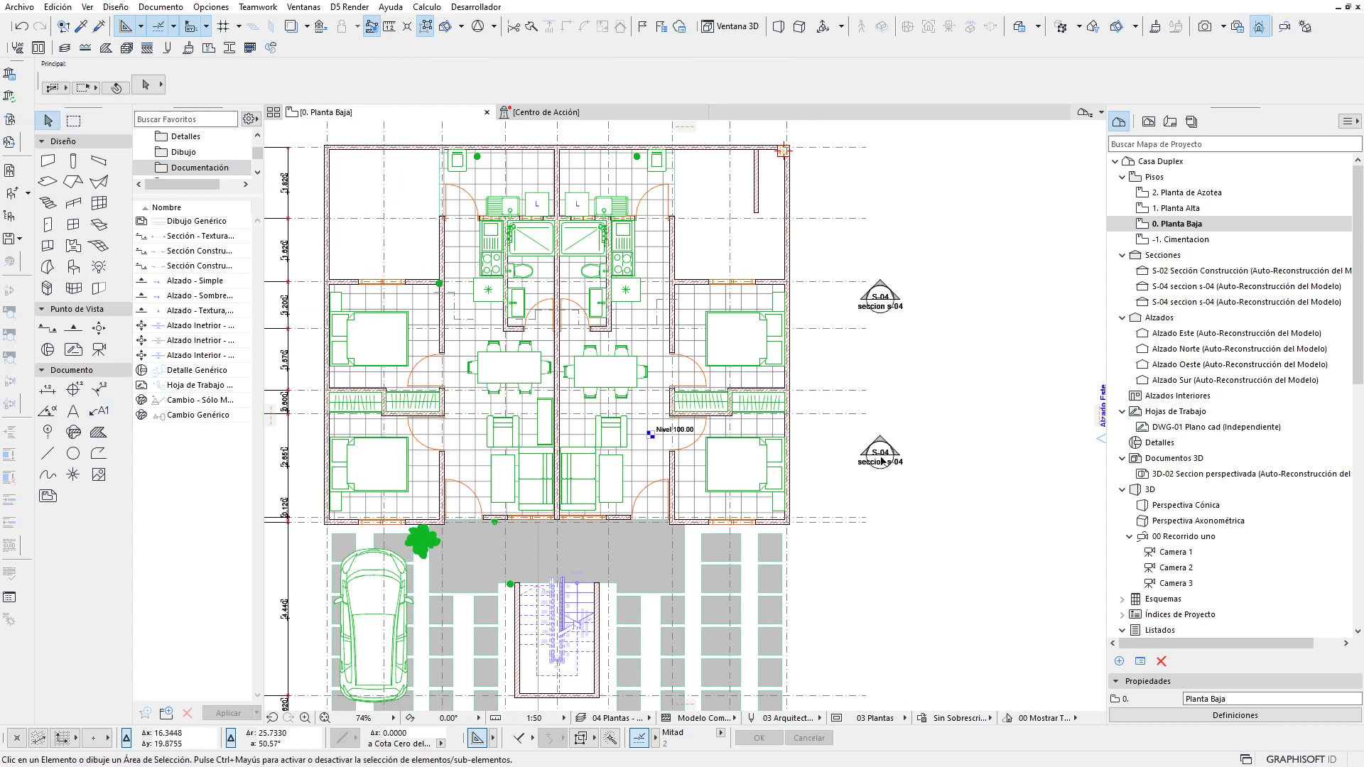
right_click(857, 434)
Step: Open section S-04 and attach a Nivel 100.00 level label to the ground floor slab
left_click(945, 87)
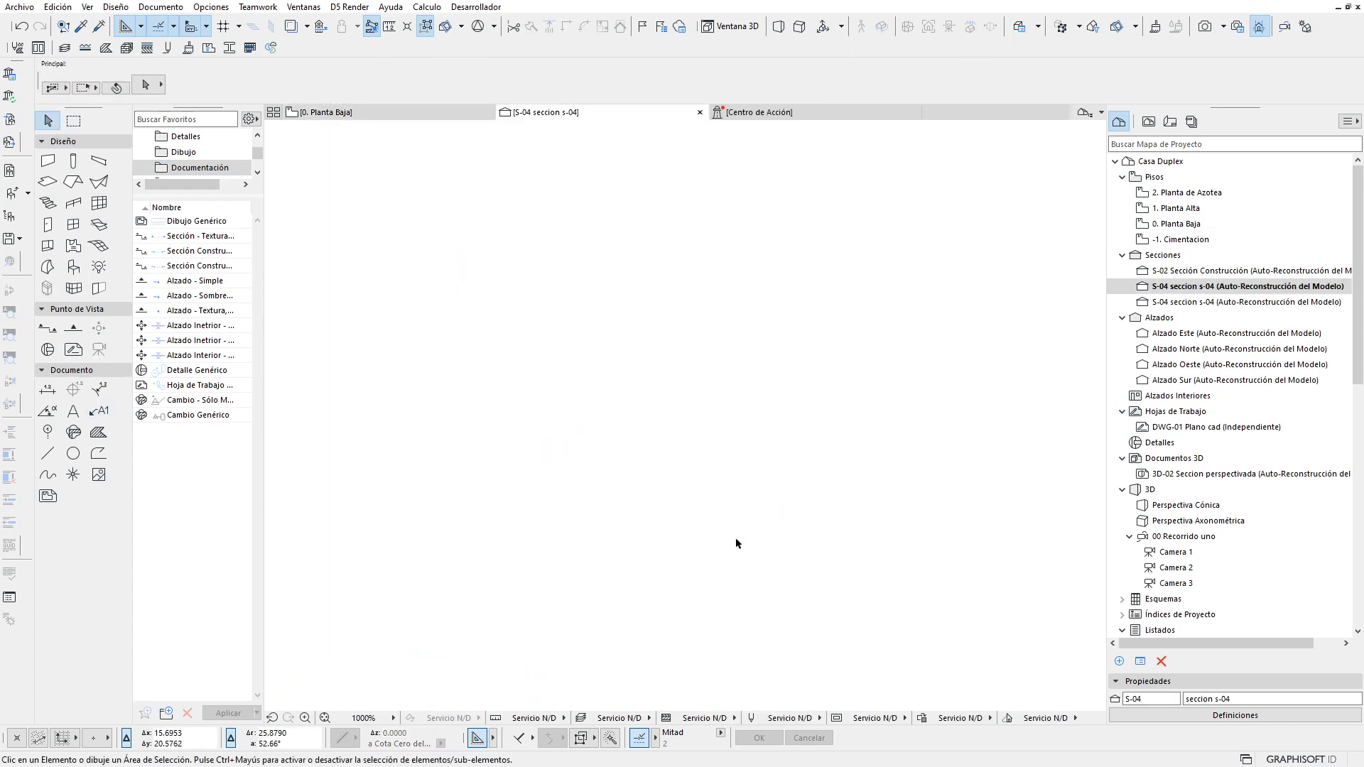
scroll(732, 489, "up", 2)
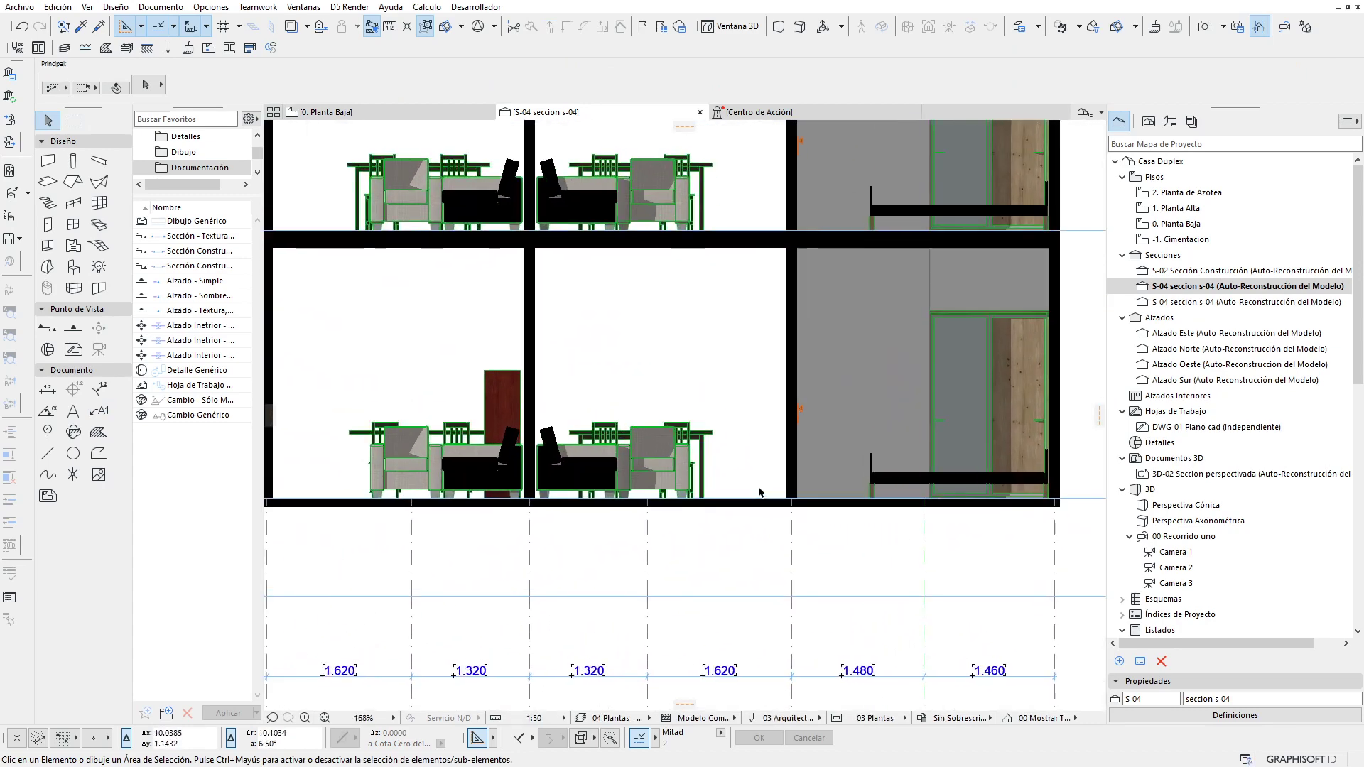
scroll(746, 483, "up", 2)
scroll(746, 484, "up", 2)
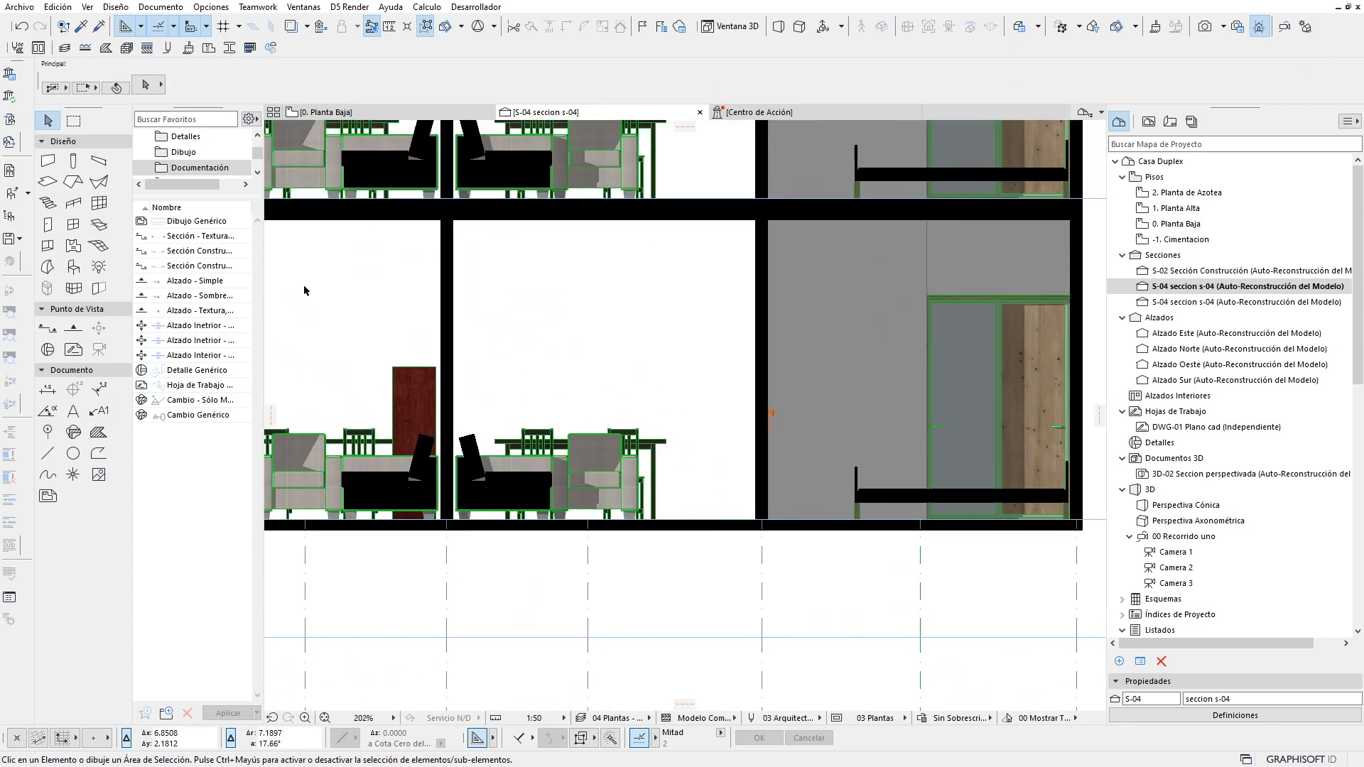
left_click(99, 412)
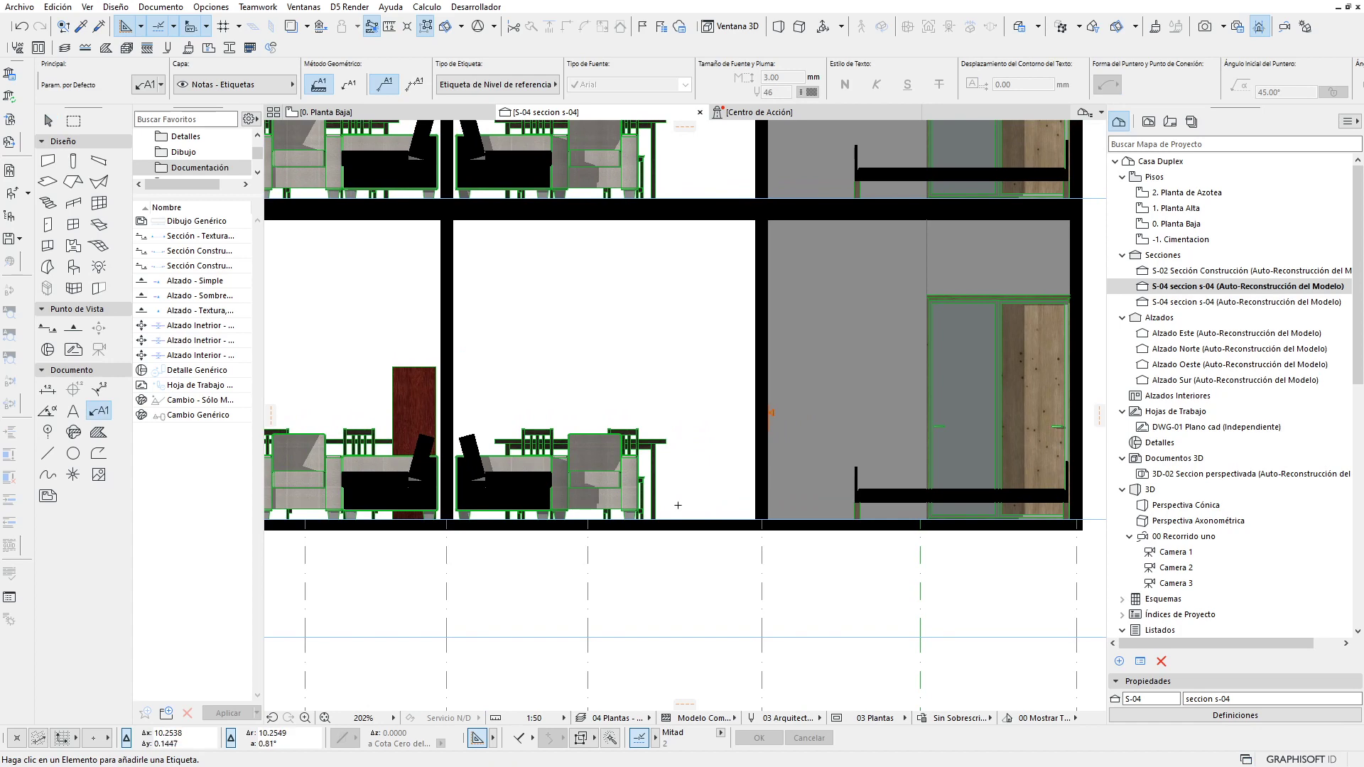
scroll(683, 521, "up", 1)
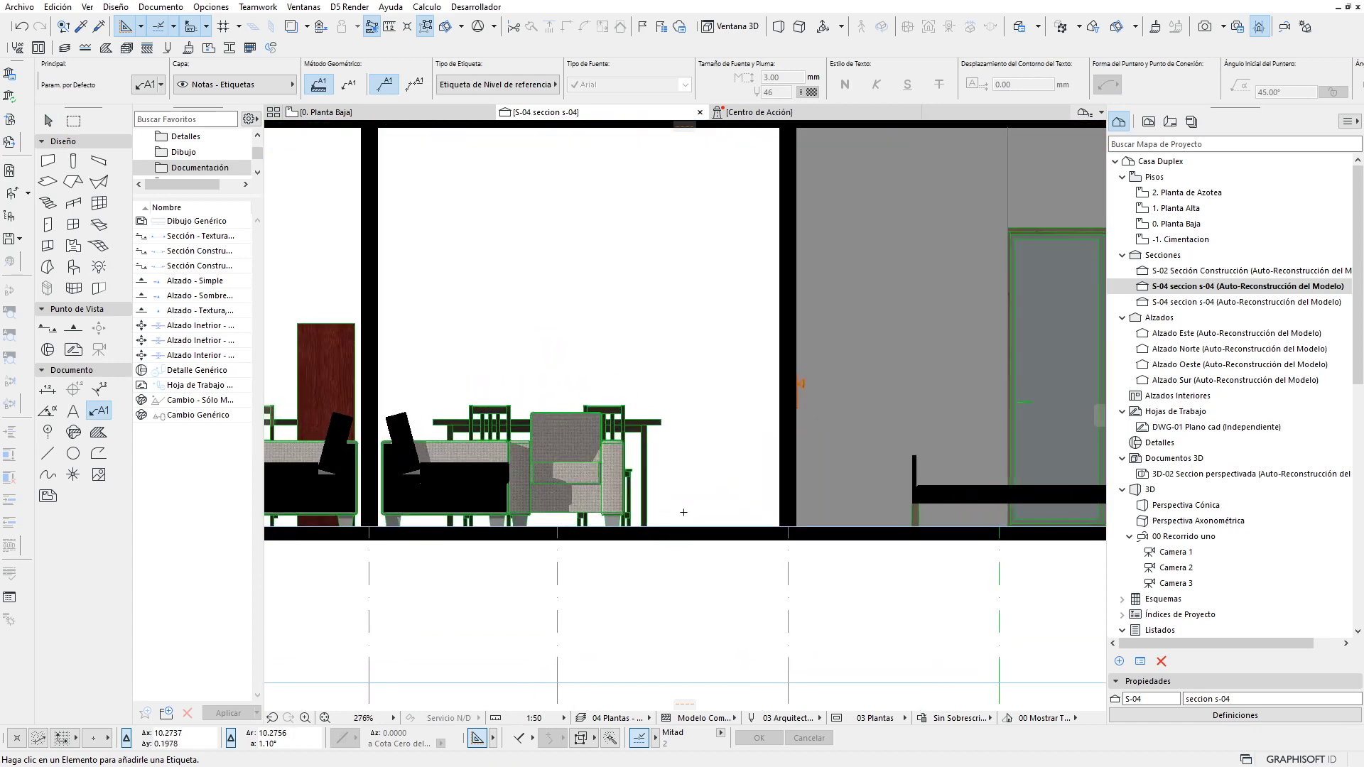
scroll(683, 526, "up", 1)
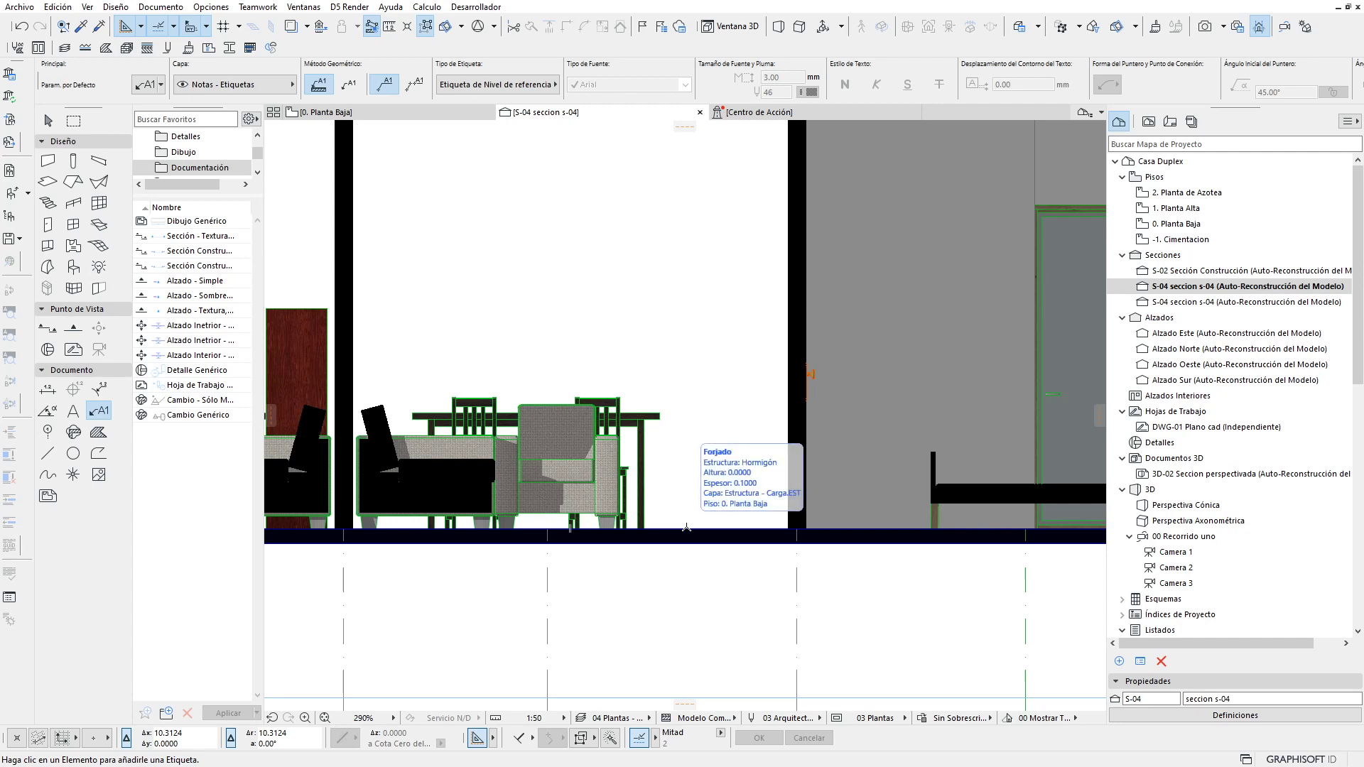
left_click(686, 527)
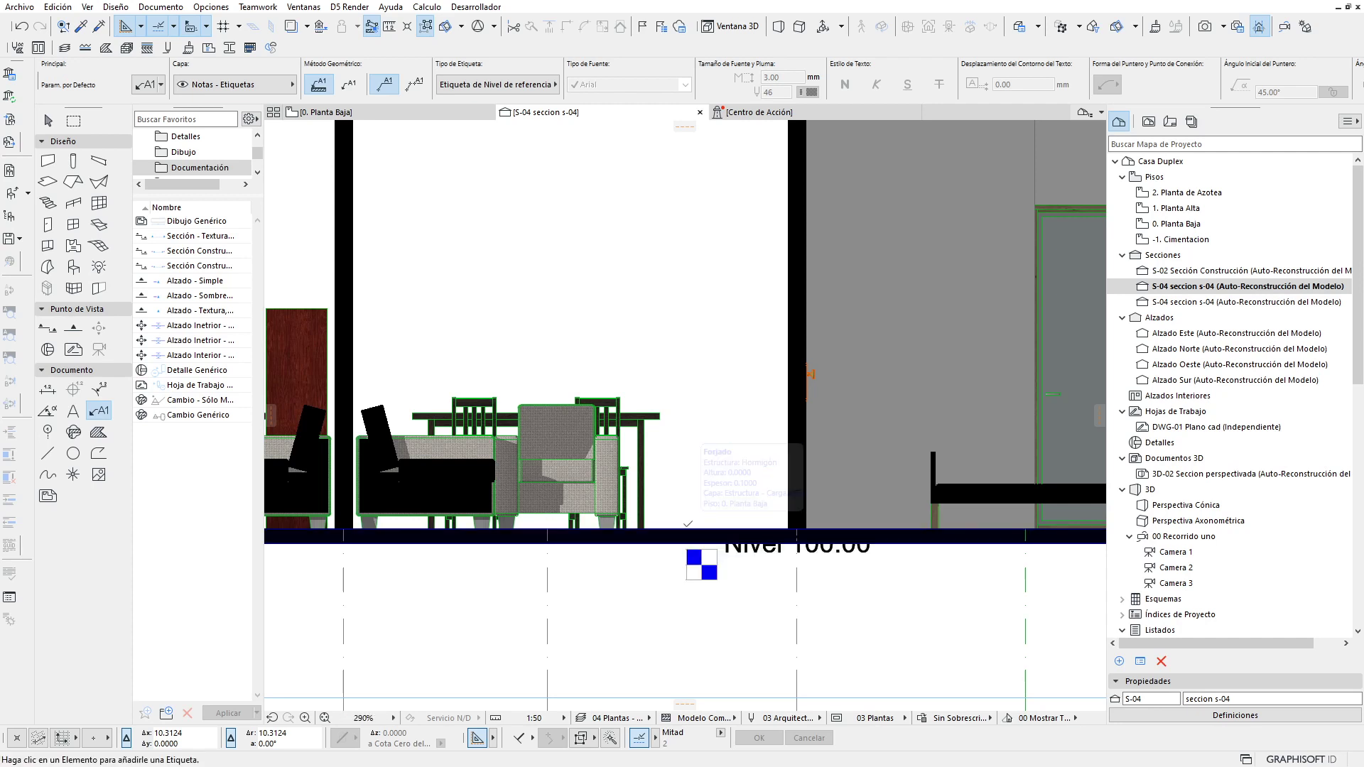
left_click(712, 579)
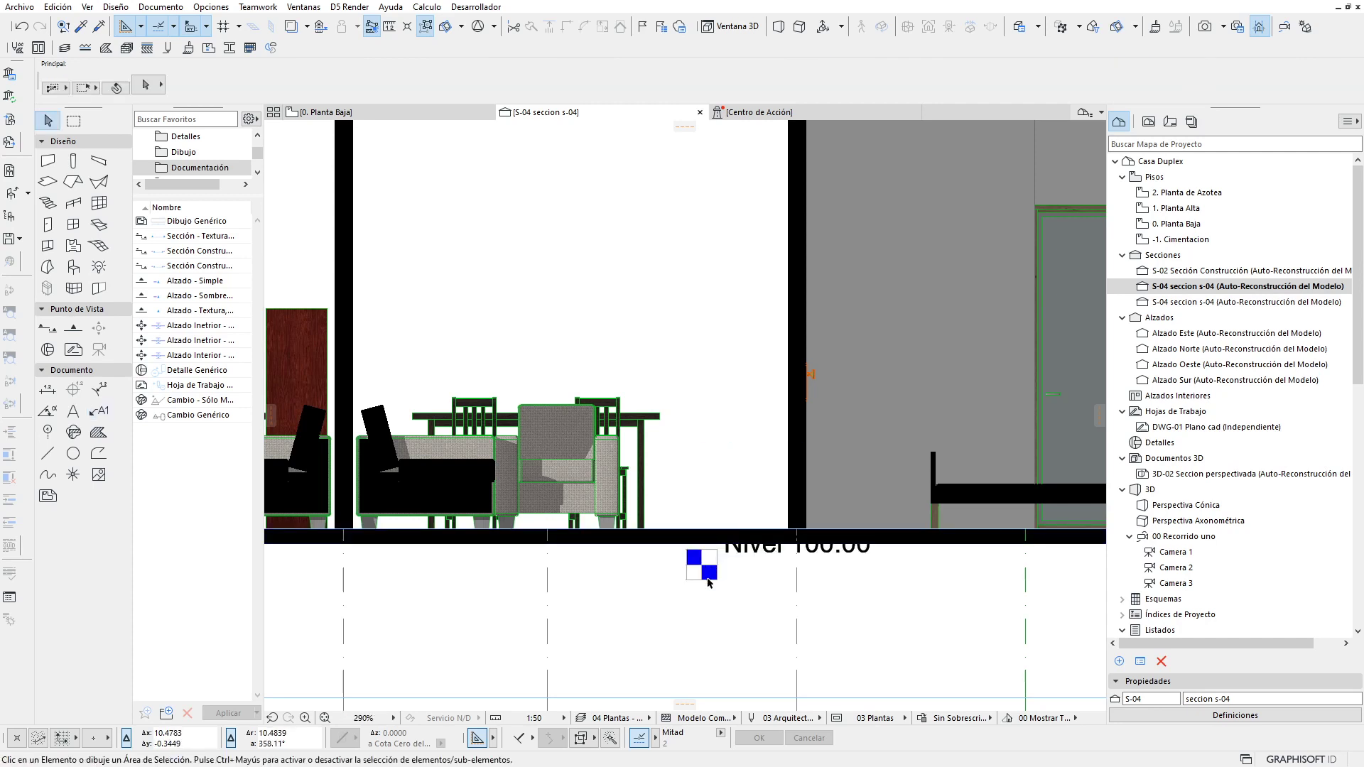
Step: Move the Nivel label so it sits just above the floor slab
left_click(708, 573)
left_click(702, 565)
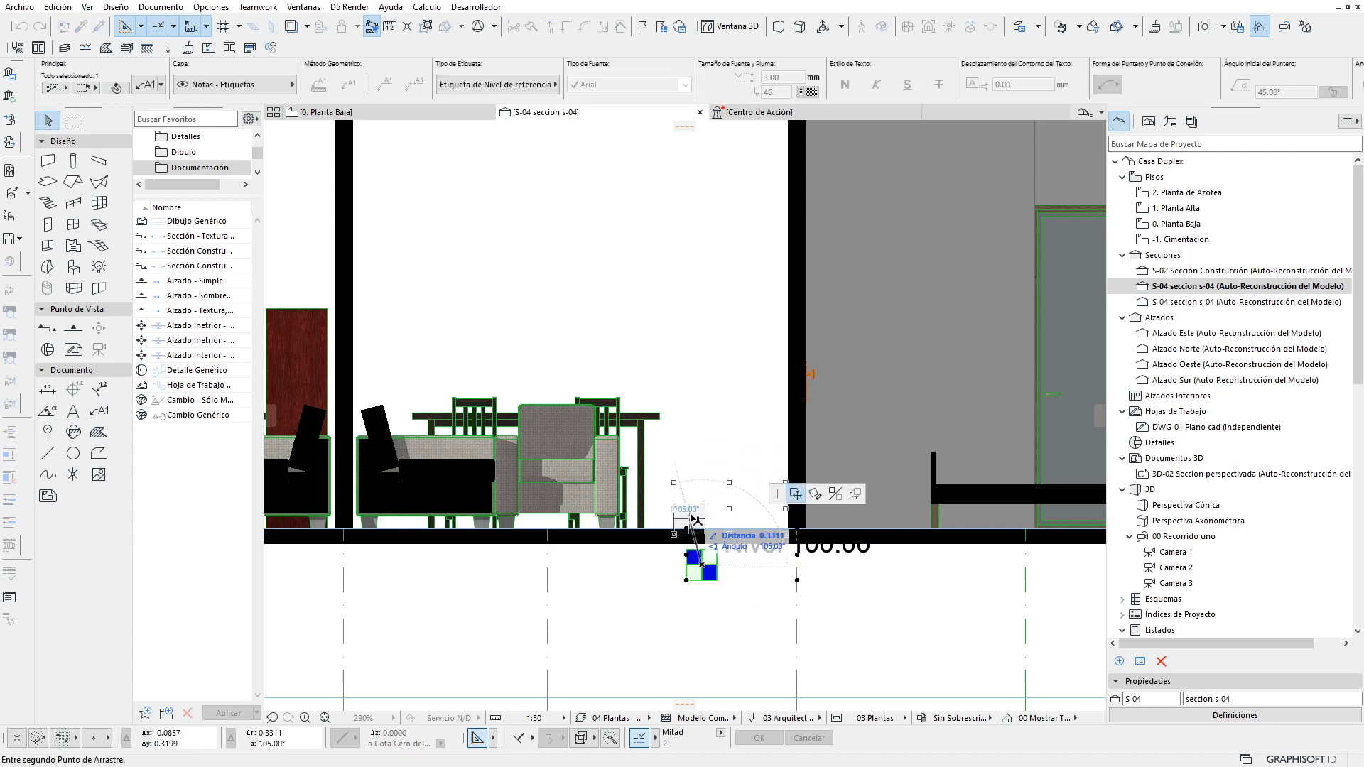
left_click(688, 506)
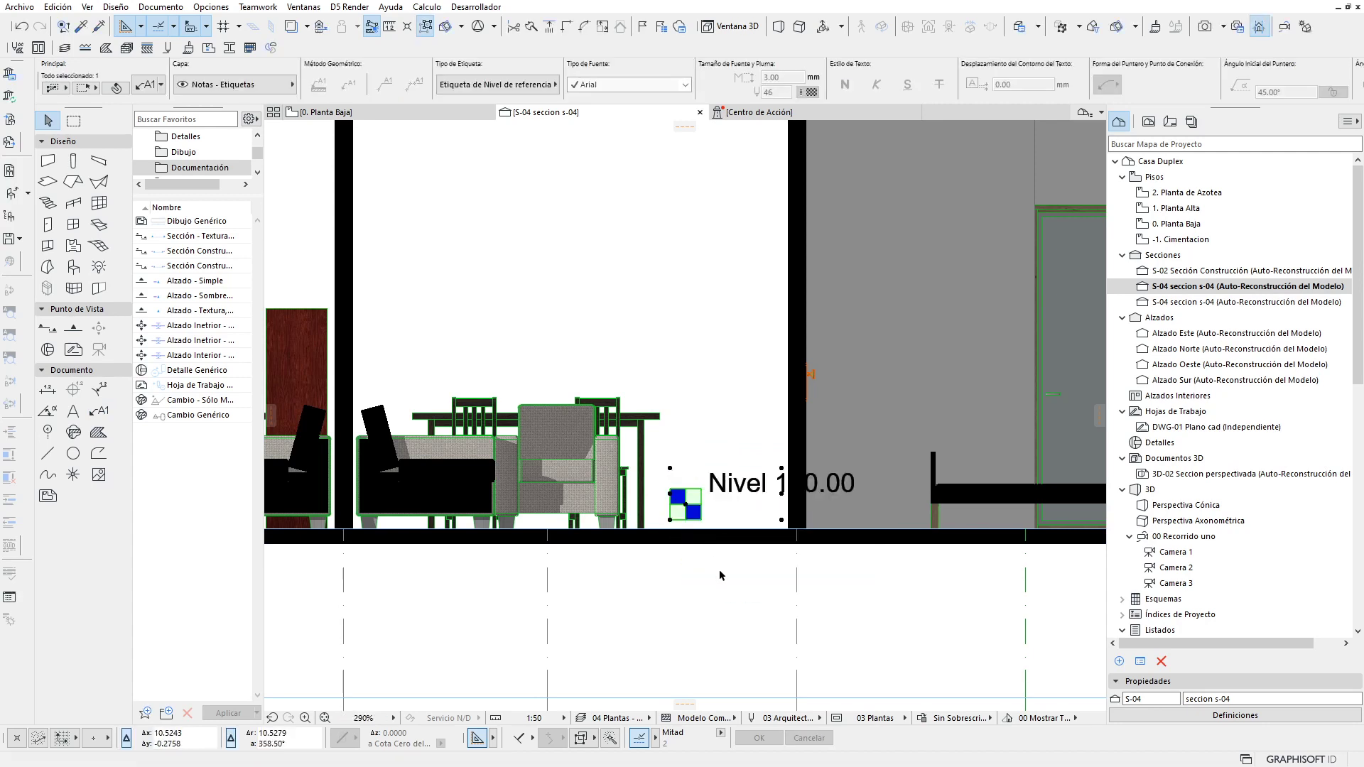
left_click(686, 505)
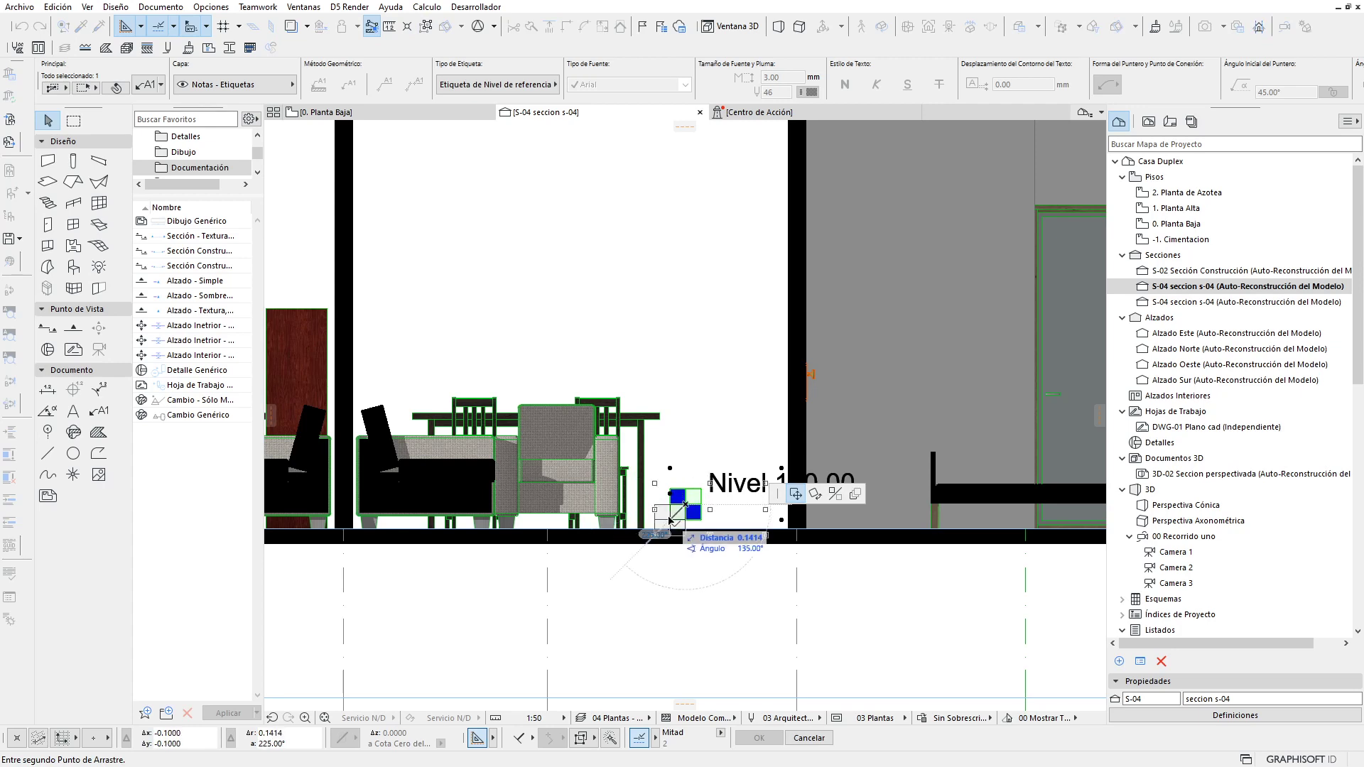
left_click(671, 522)
scroll(714, 585, "down", 2)
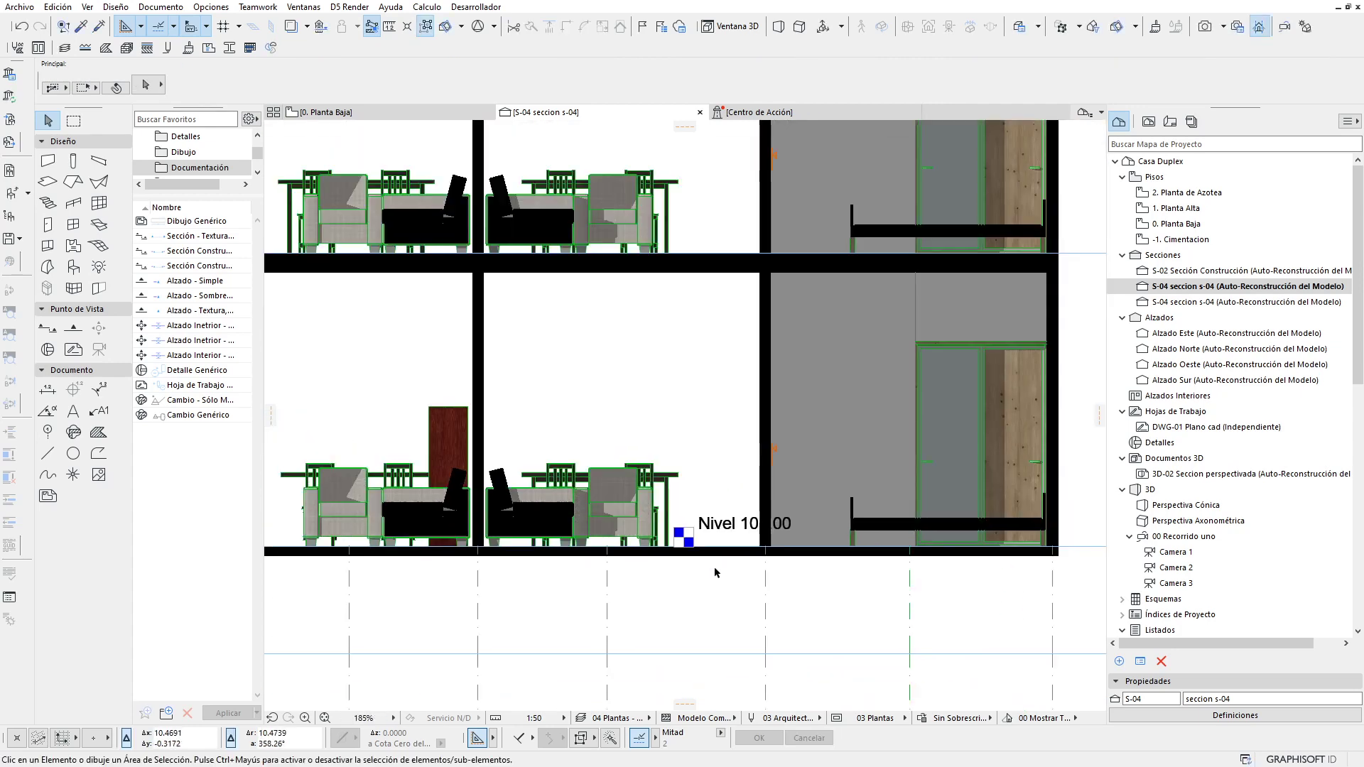
scroll(715, 573, "down", 1)
scroll(715, 572, "down", 1)
scroll(682, 512, "down", 1)
scroll(658, 453, "down", 1)
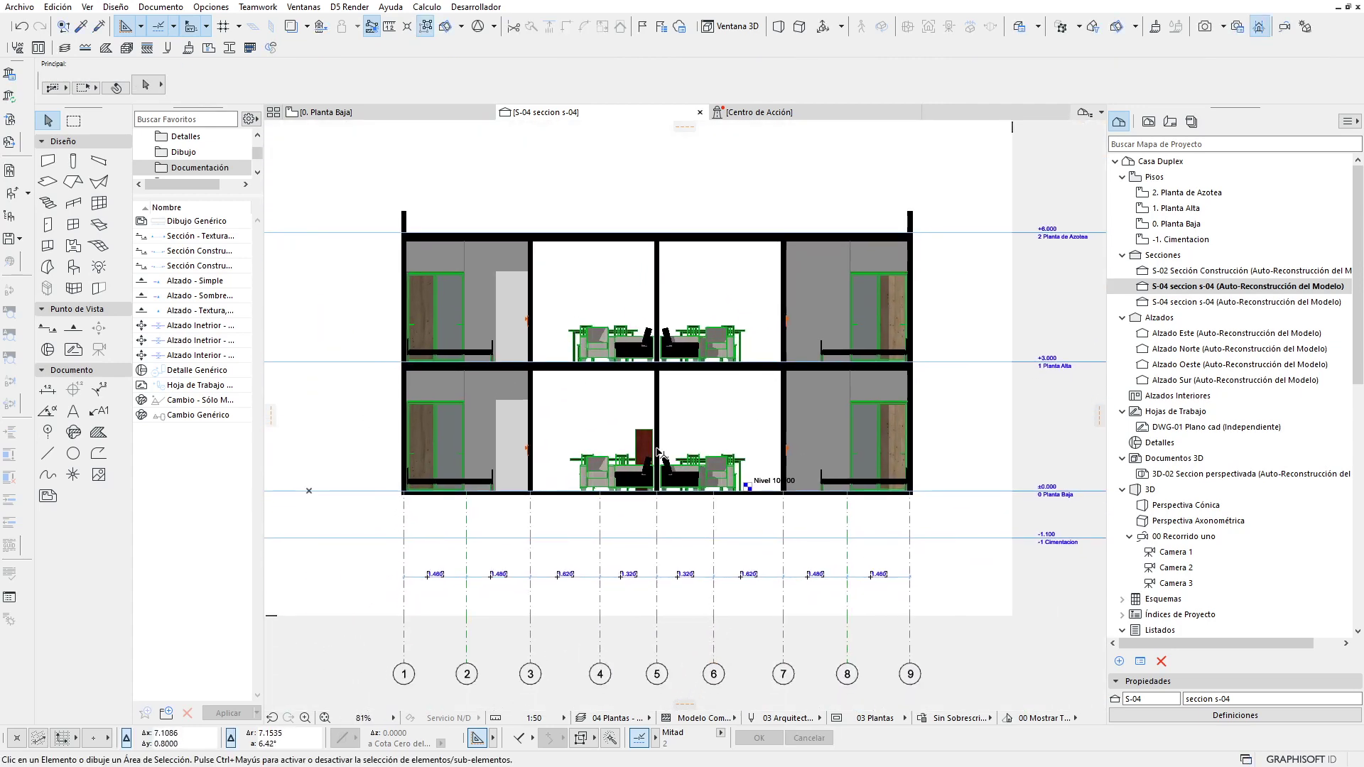
Step: Set S-04's Uncut Fill to None, Cut Fill to Cut Fill Unshaded, and turn Shadow off
right_click(1183, 287)
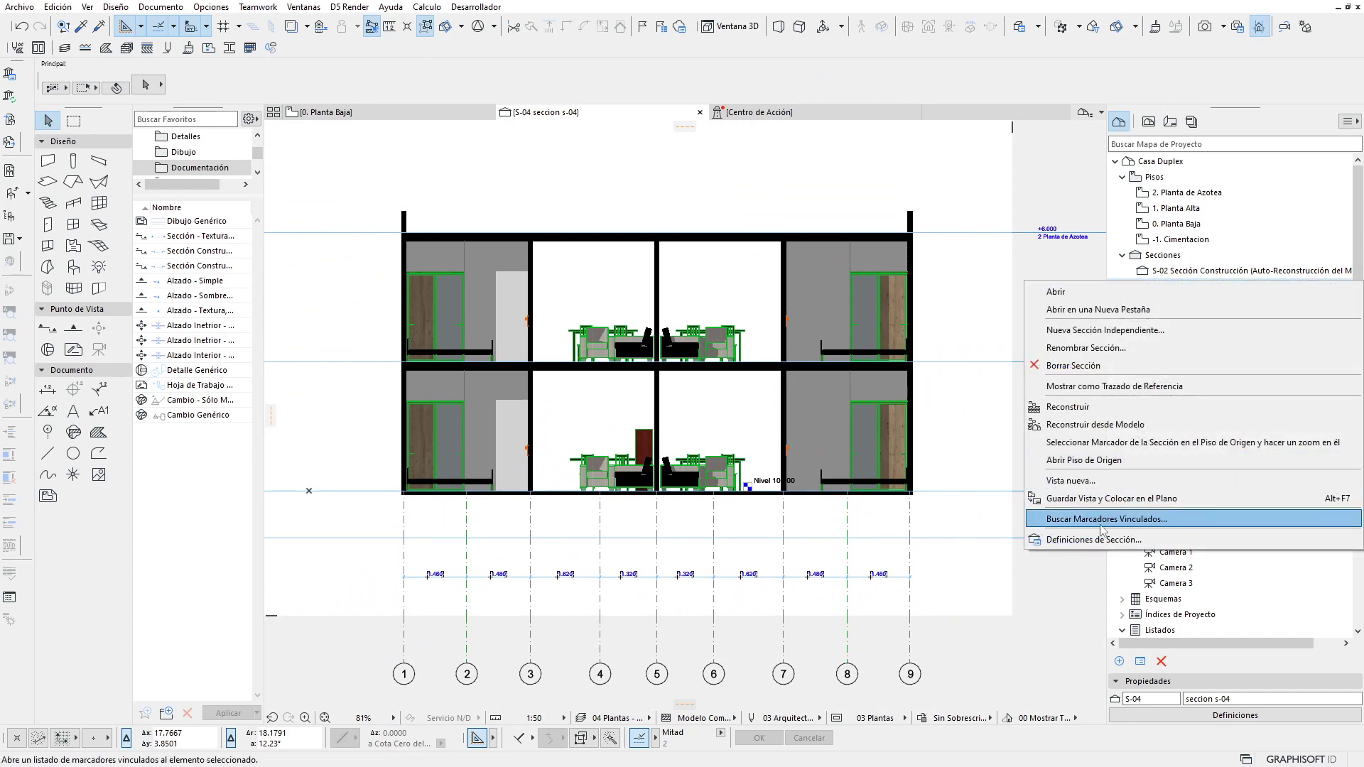
left_click(1094, 540)
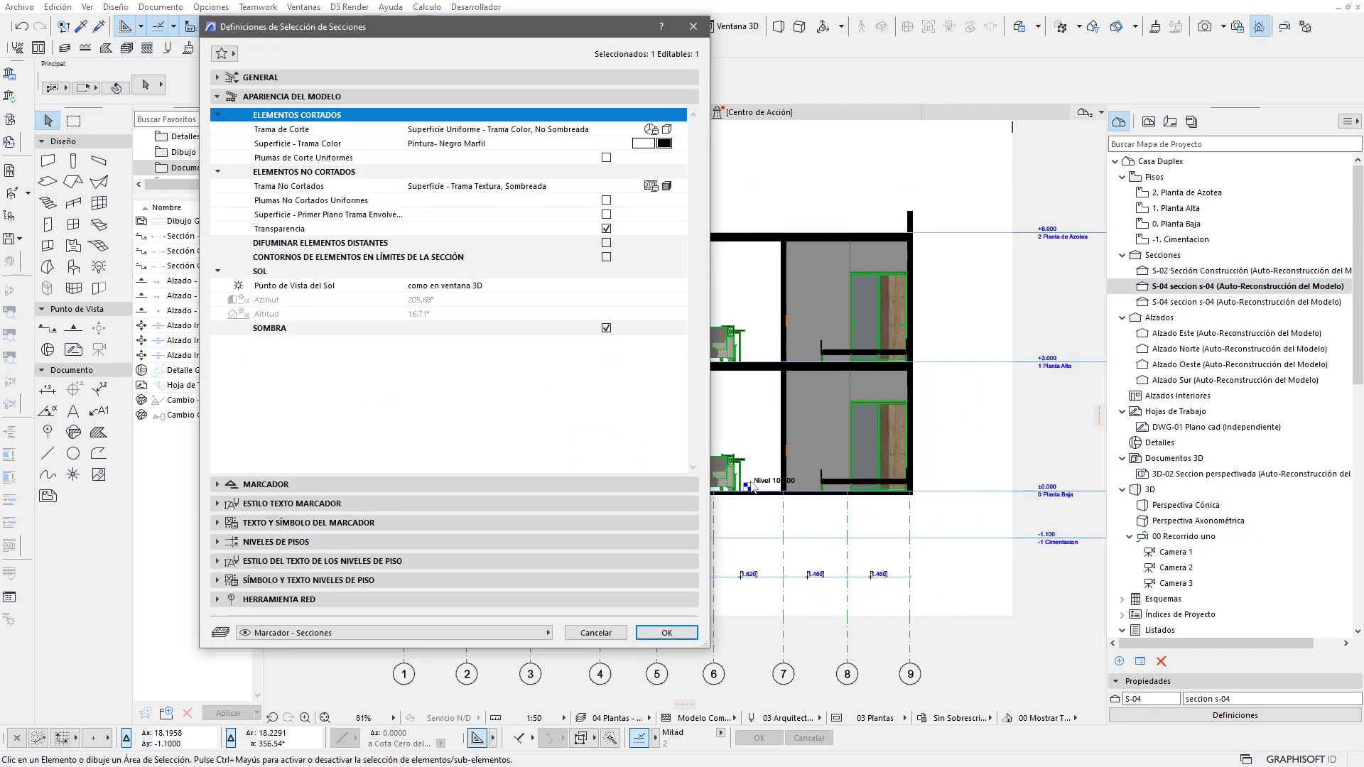
left_click(649, 188)
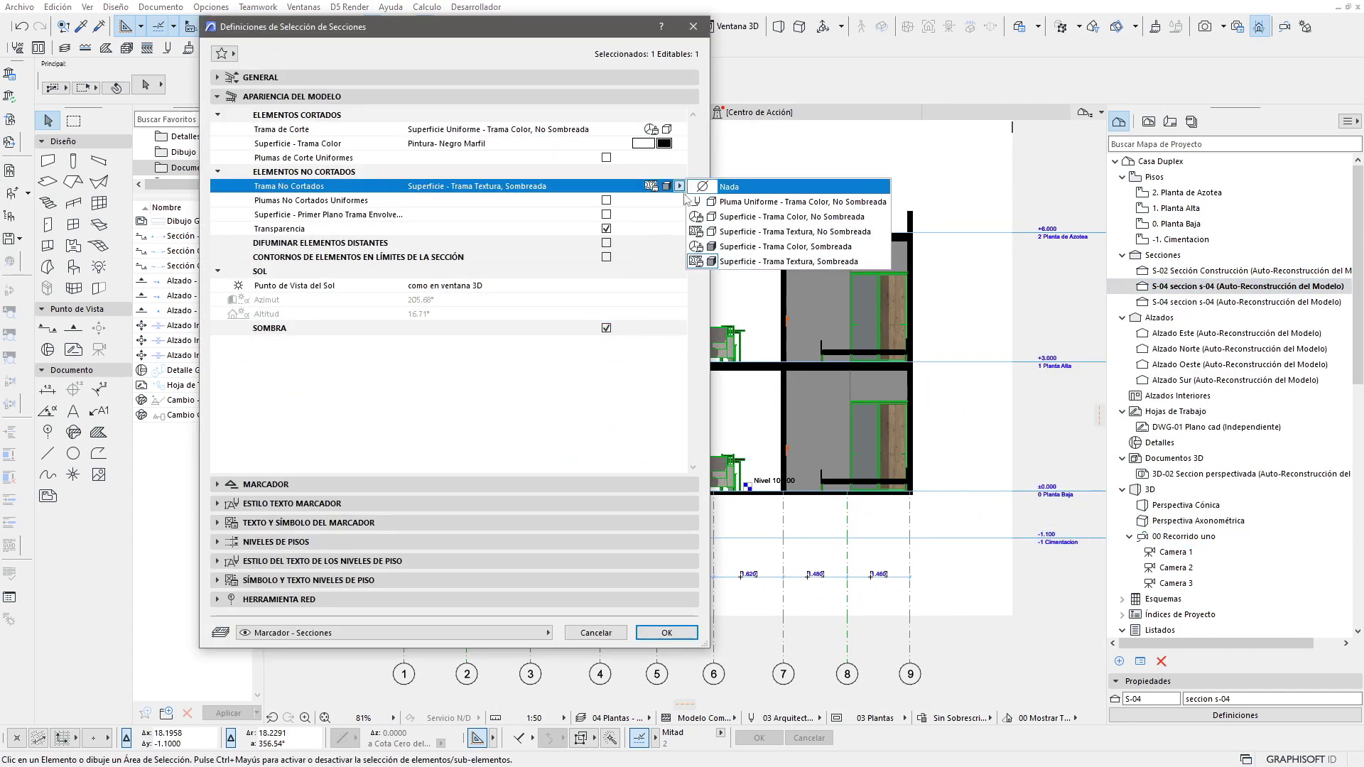
left_click(733, 188)
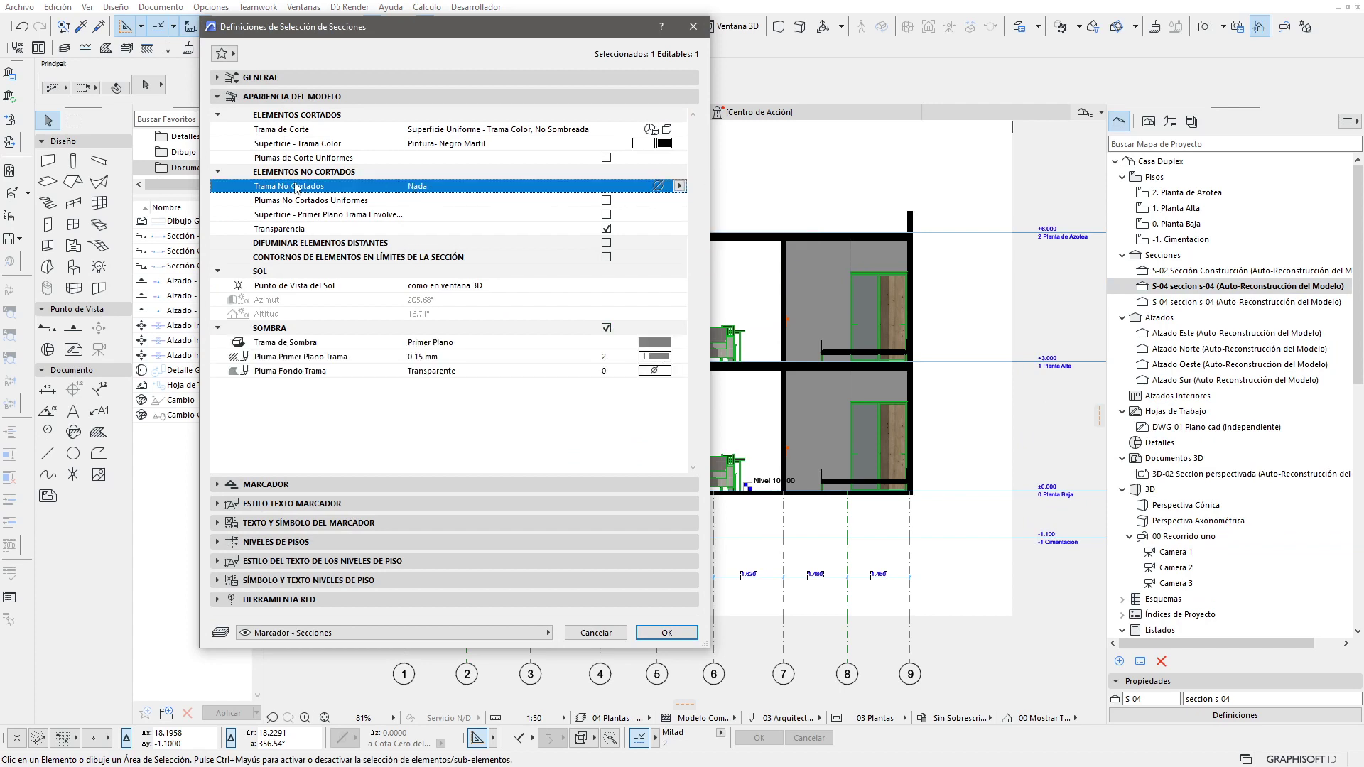
left_click(681, 129)
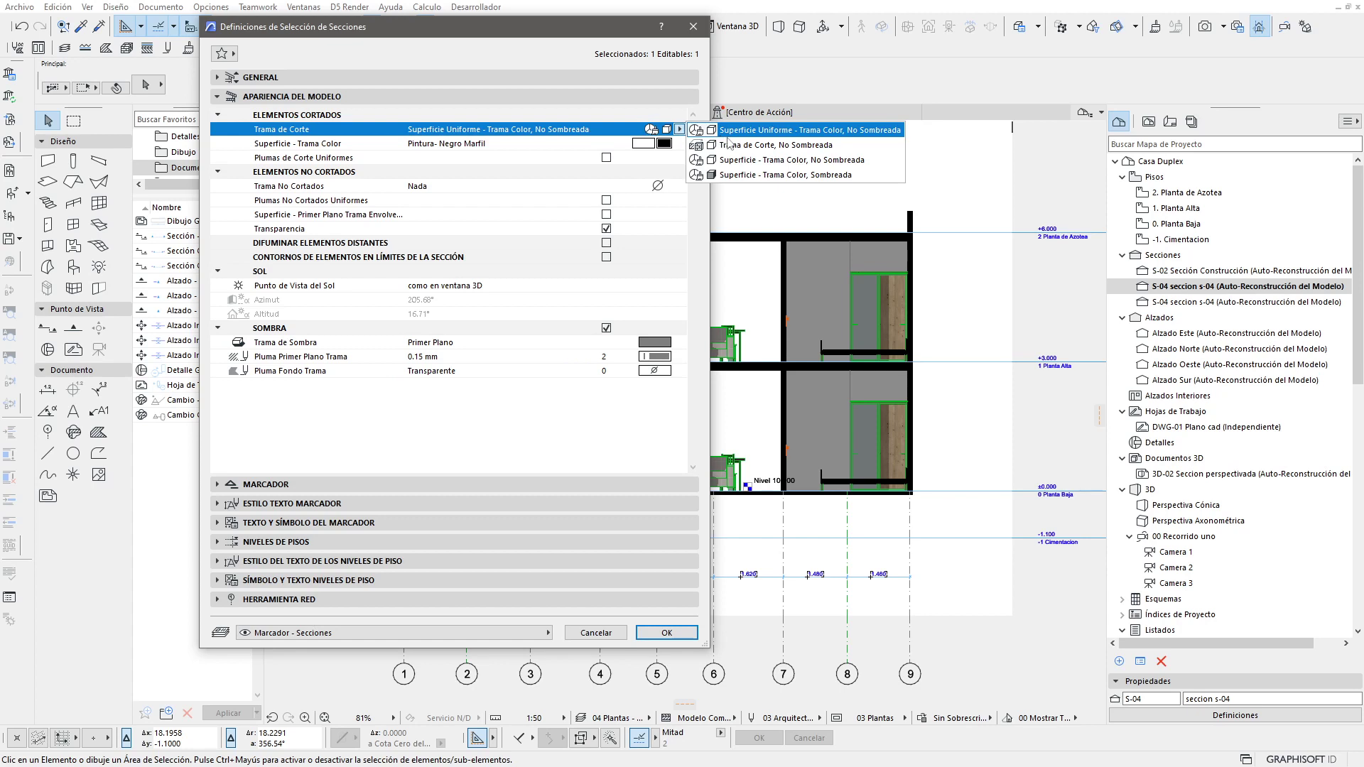
left_click(739, 146)
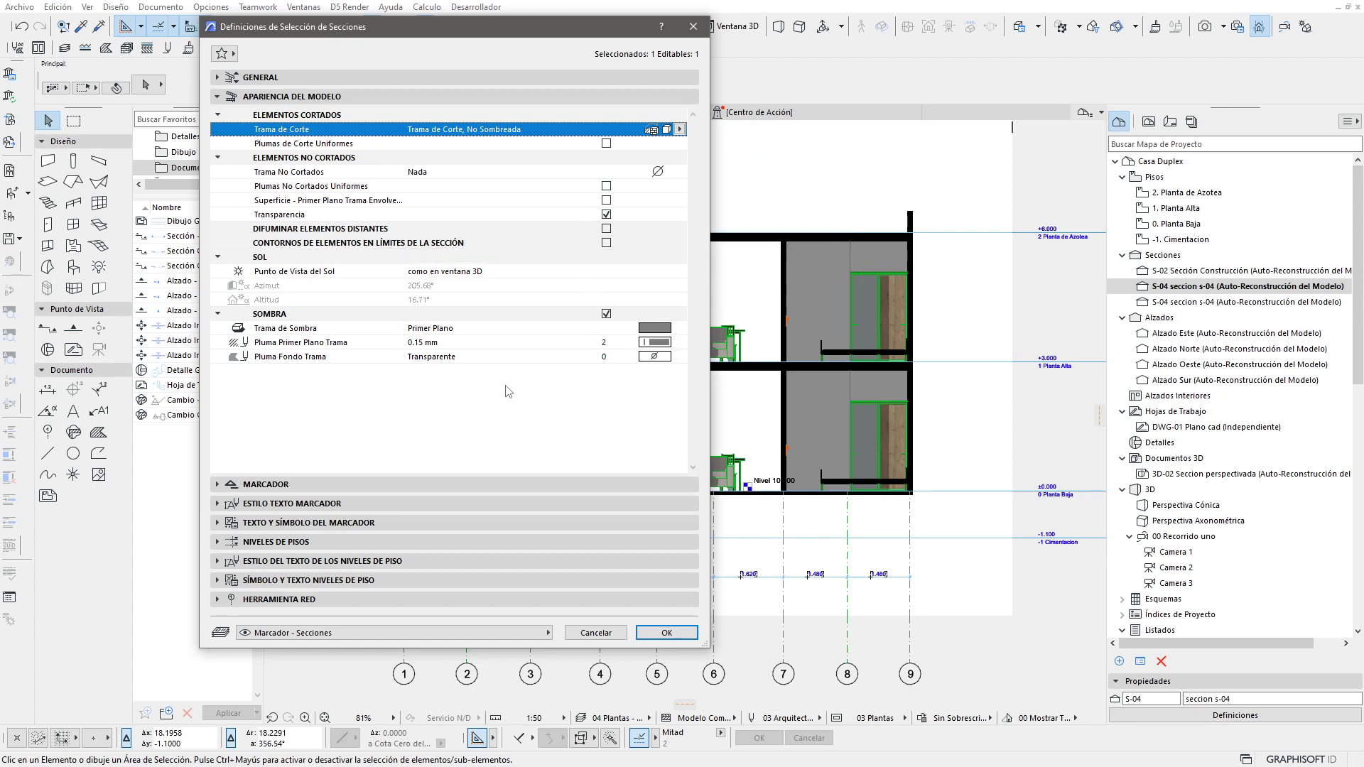
left_click(607, 314)
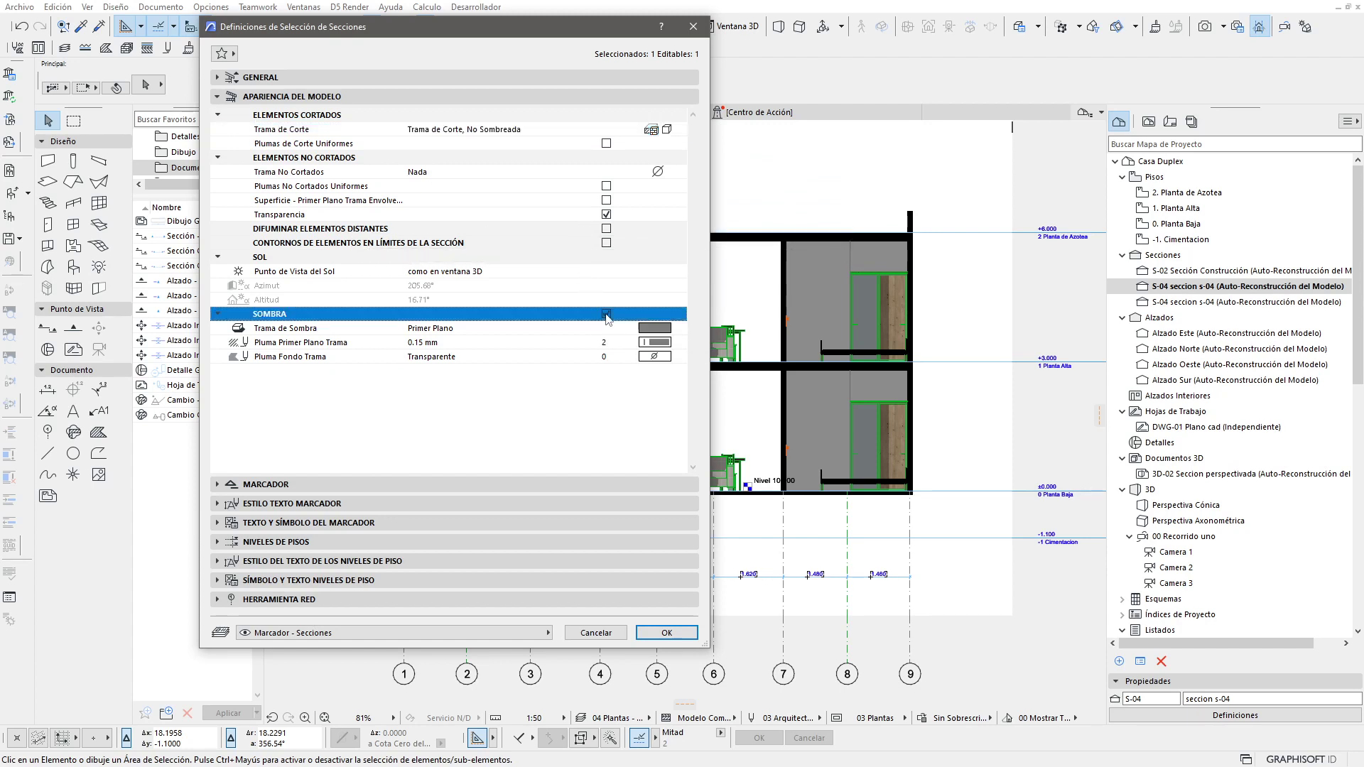
left_click(667, 632)
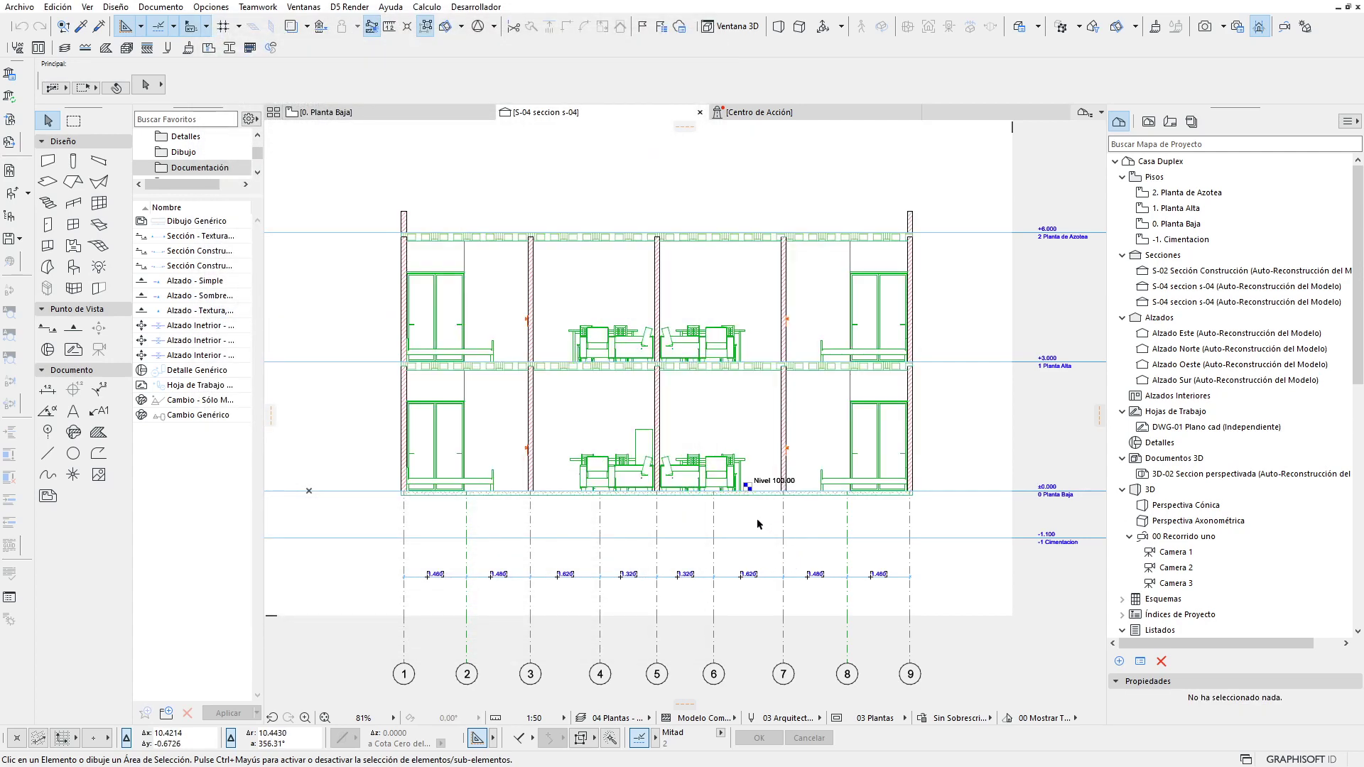
Step: Move the Nivel 100.00 label slightly up and right beside the wall
scroll(773, 521, "up", 2)
scroll(767, 525, "up", 1)
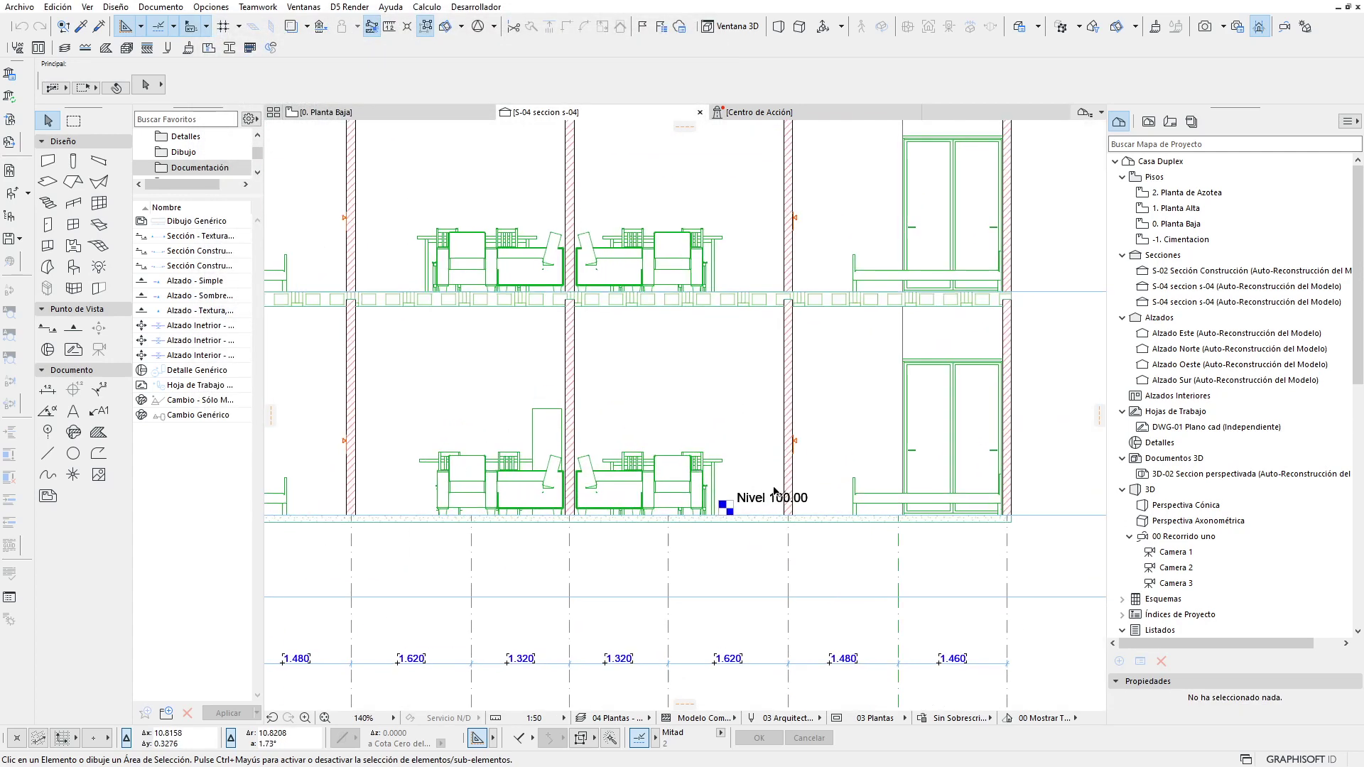
scroll(759, 529, "up", 2)
scroll(758, 530, "up", 1)
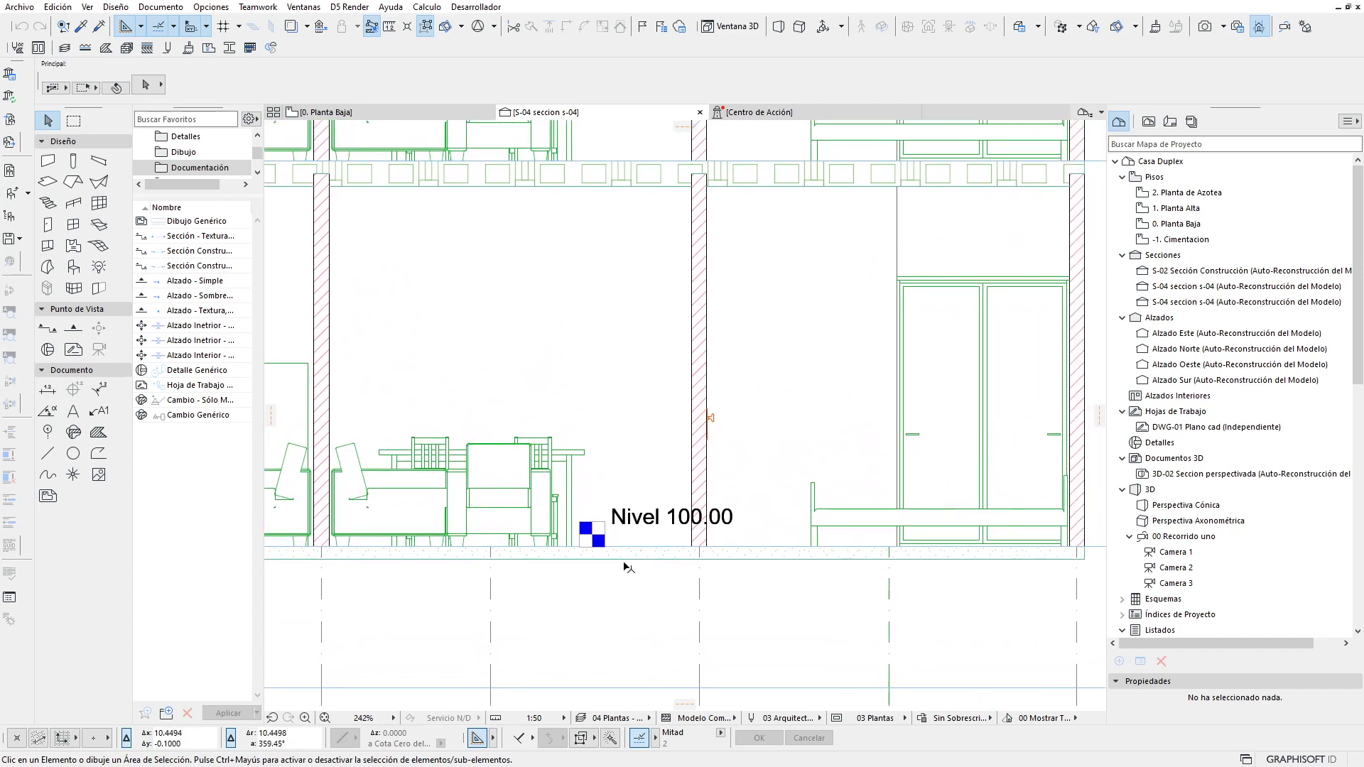
middle_click_drag(702, 528, 599, 552)
left_click(595, 541)
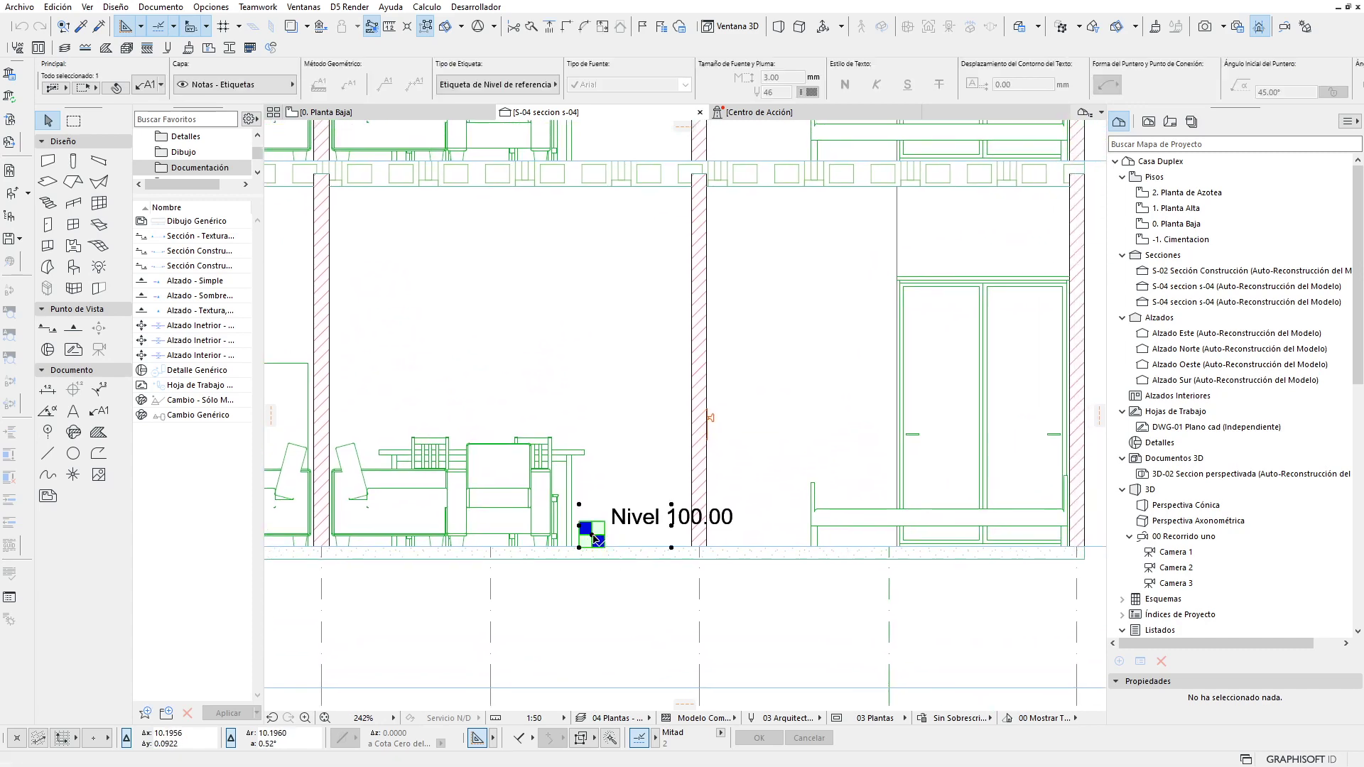
left_click(598, 540)
left_click(619, 536)
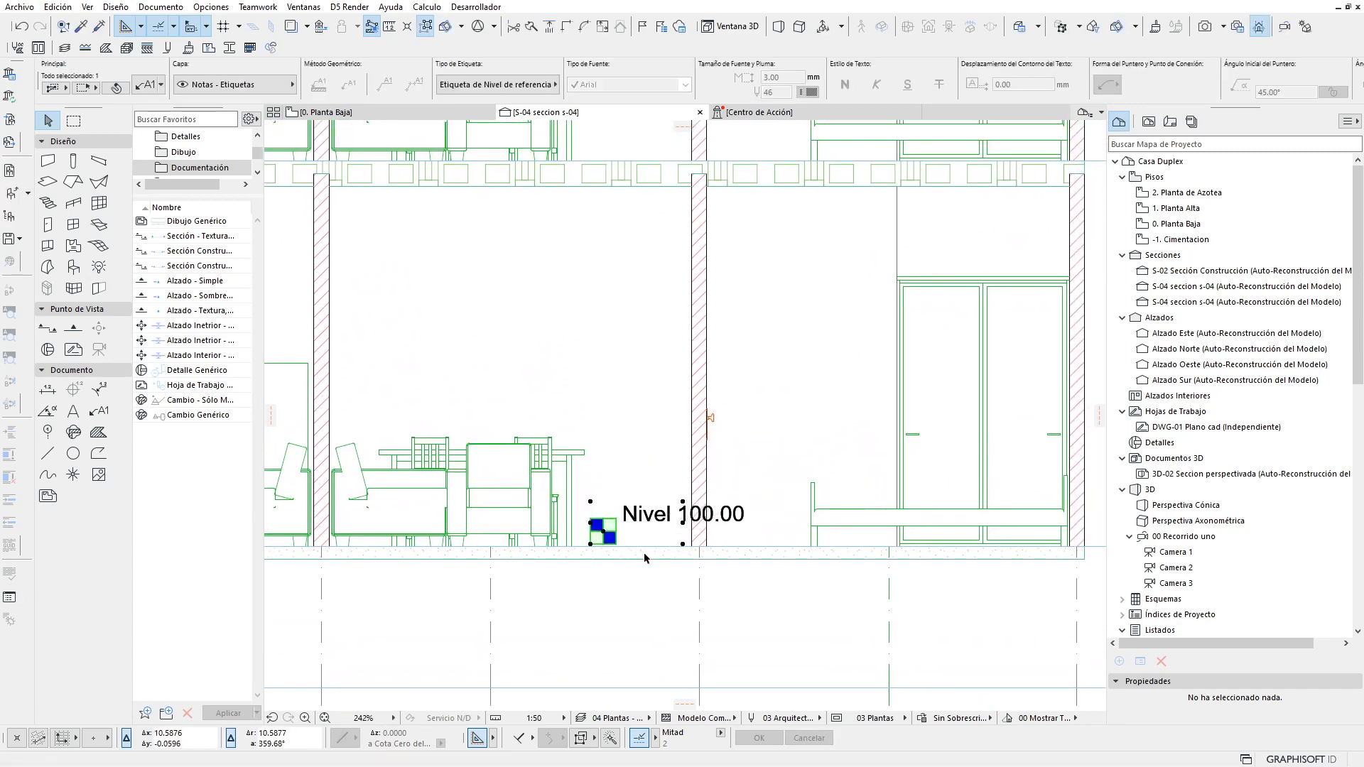
Step: Zoom and pan around the Nivel label to check its new position
scroll(636, 561, "down", 1)
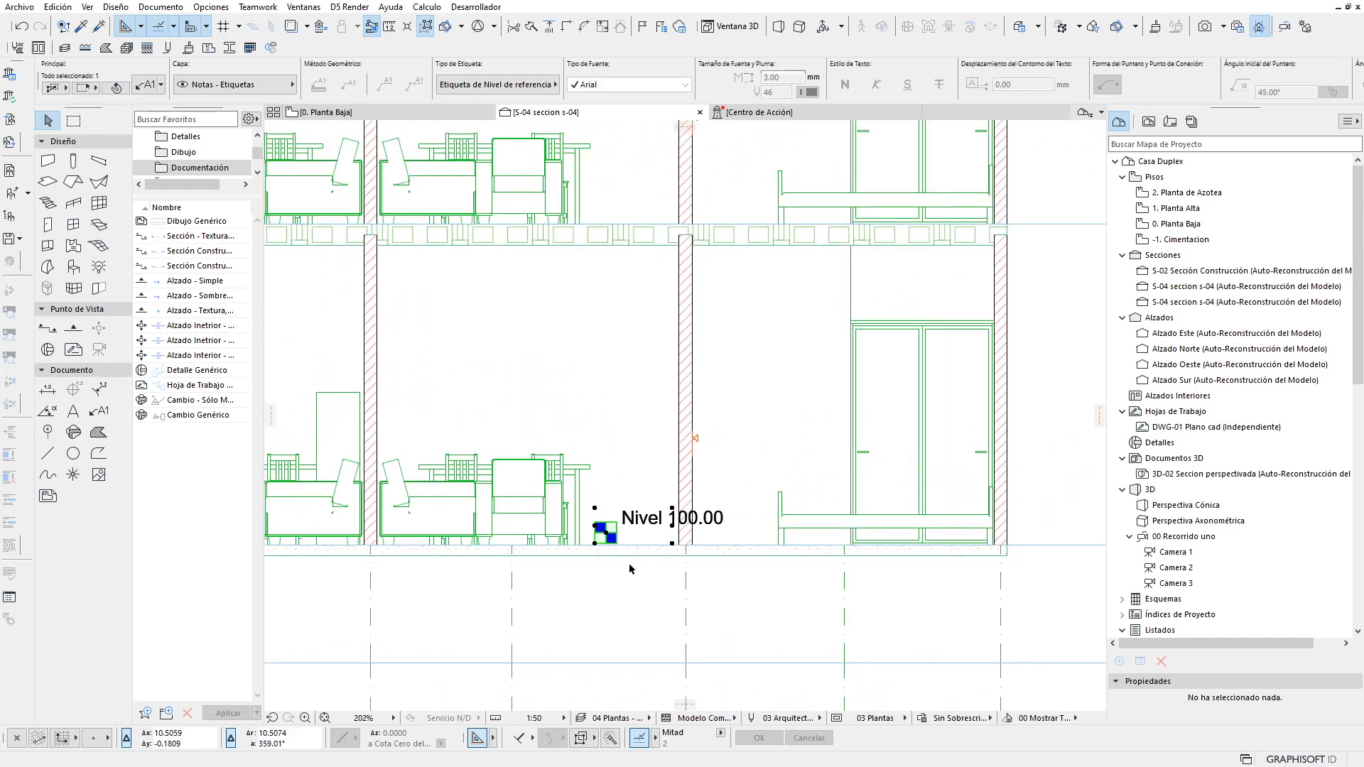
scroll(630, 568, "down", 2)
scroll(628, 572, "down", 1)
scroll(627, 577, "down", 1)
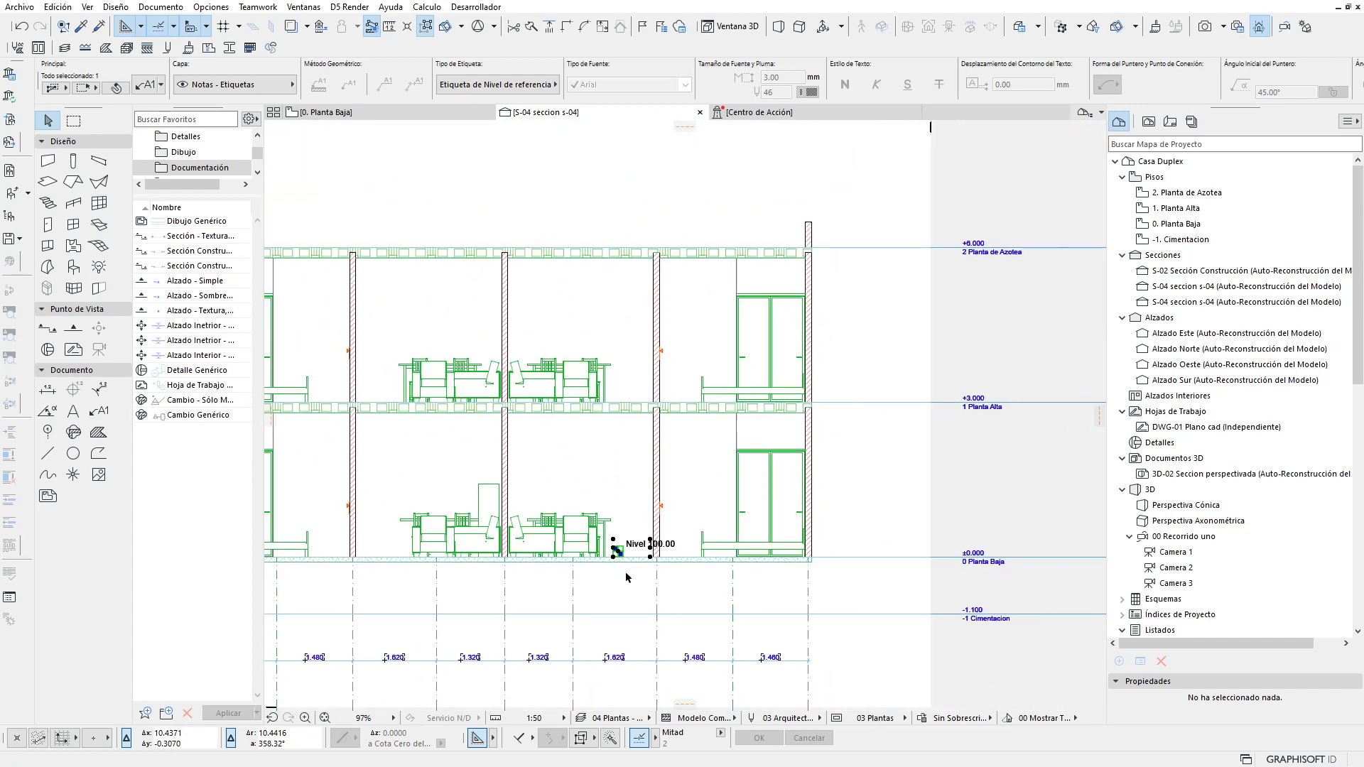
scroll(629, 577, "up", 1)
scroll(628, 577, "up", 2)
scroll(628, 577, "up", 2)
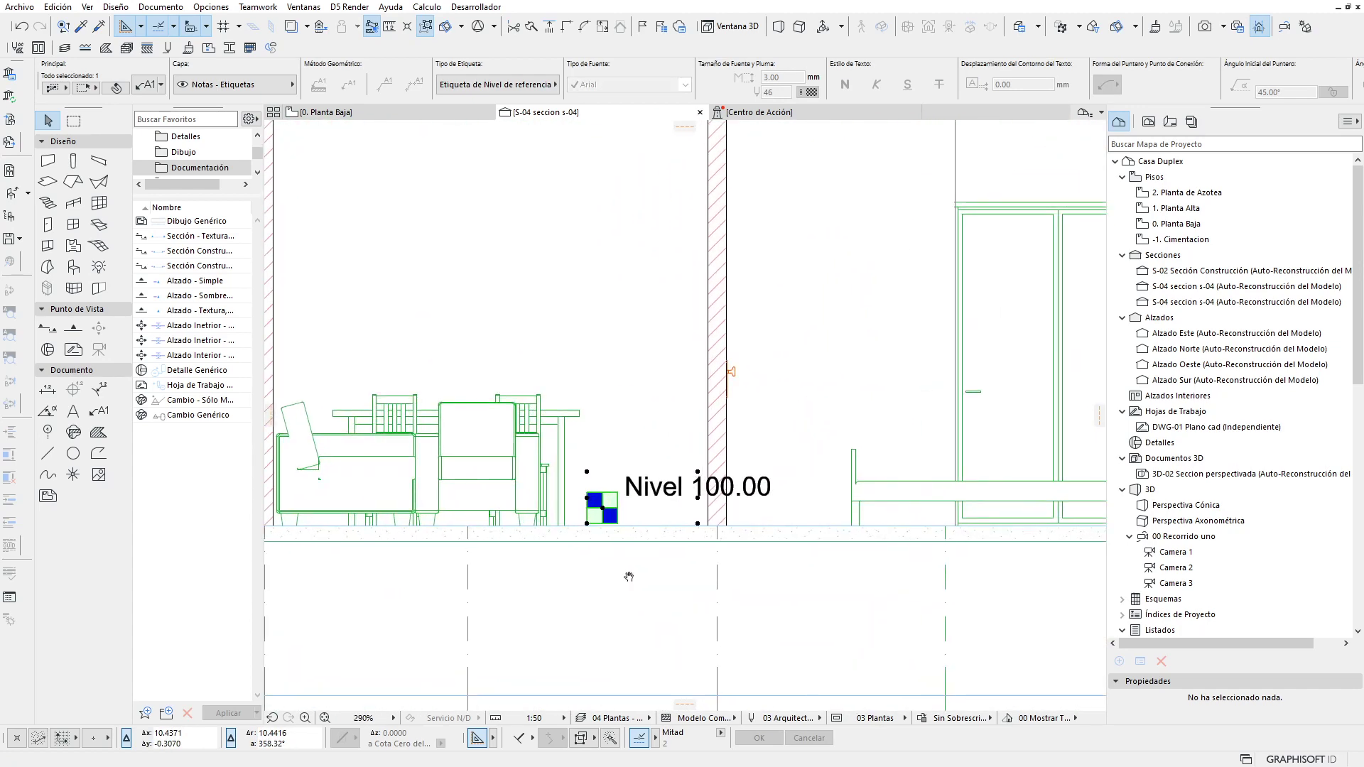
middle_click_drag(629, 577, 543, 548)
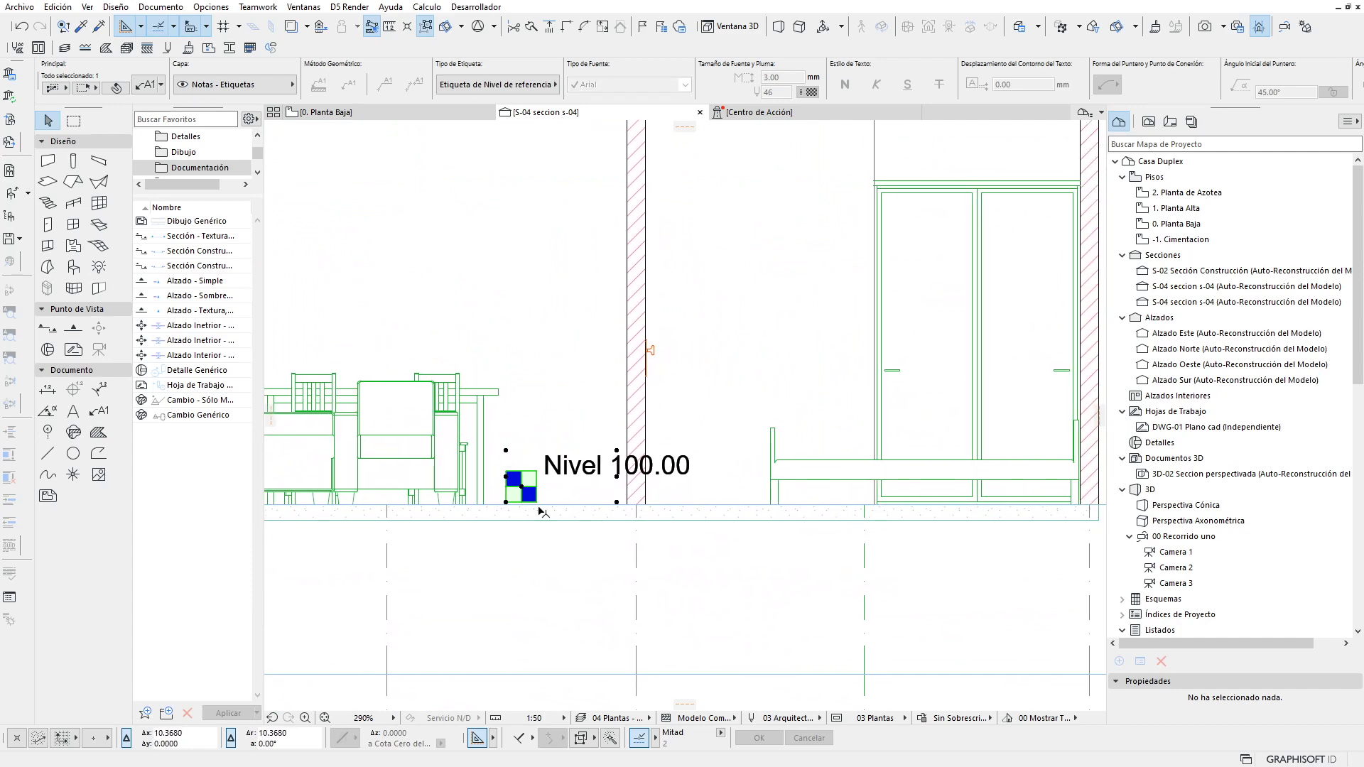
scroll(562, 511, "down", 1)
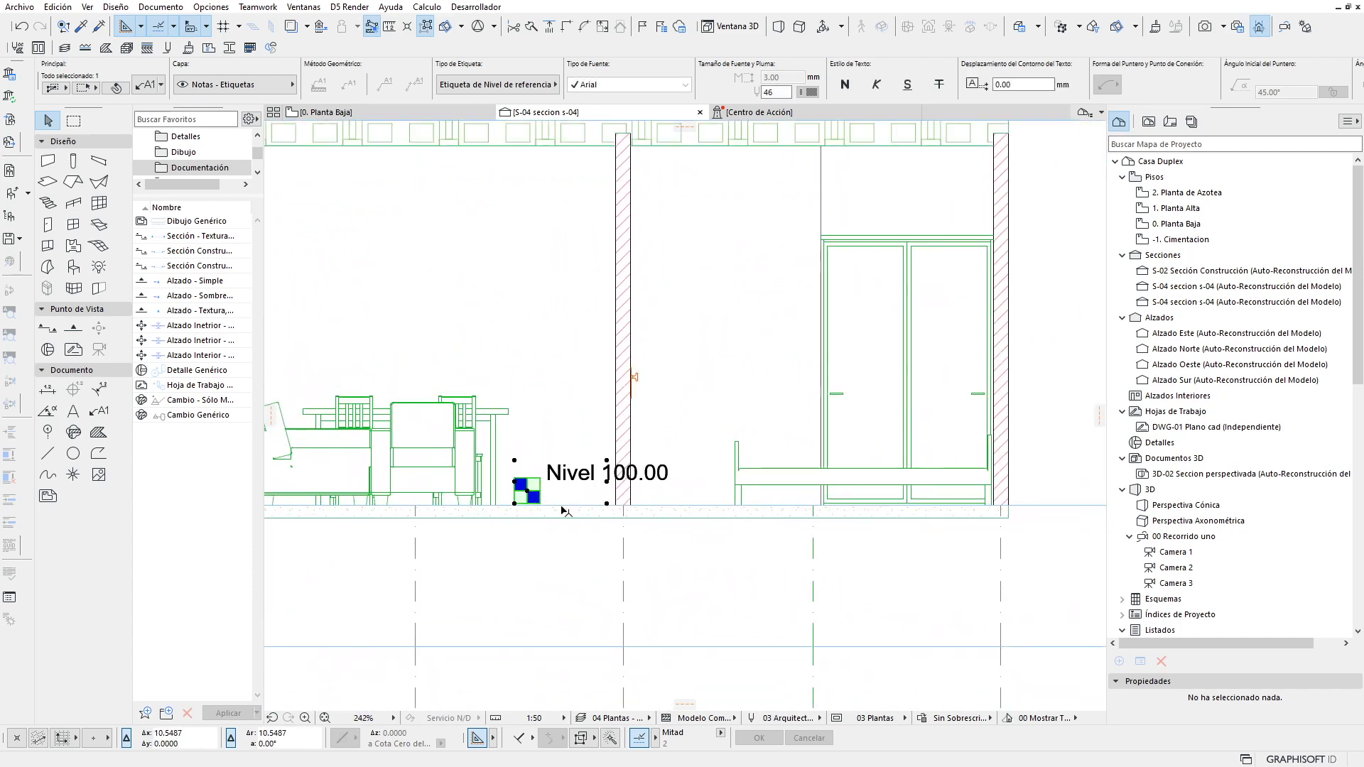
scroll(554, 526, "up", 2)
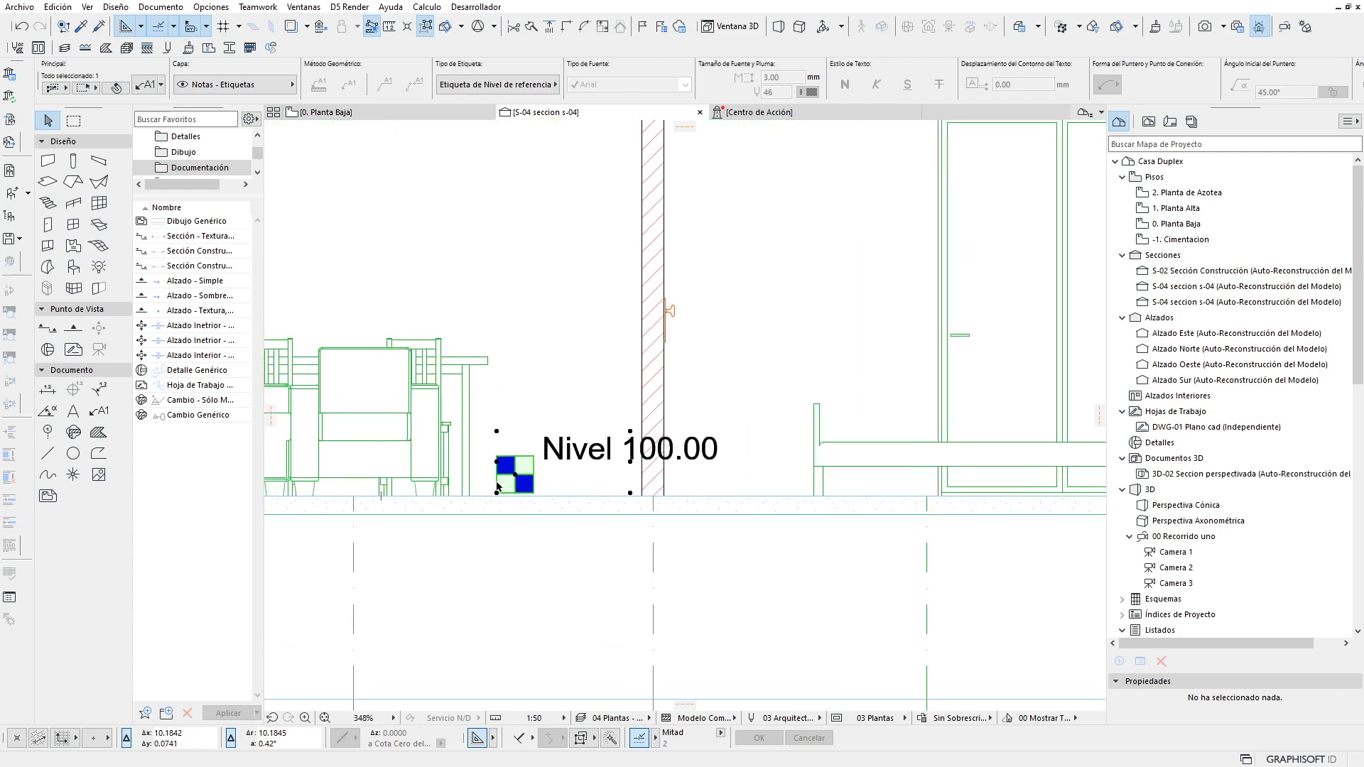
scroll(556, 543, "down", 3)
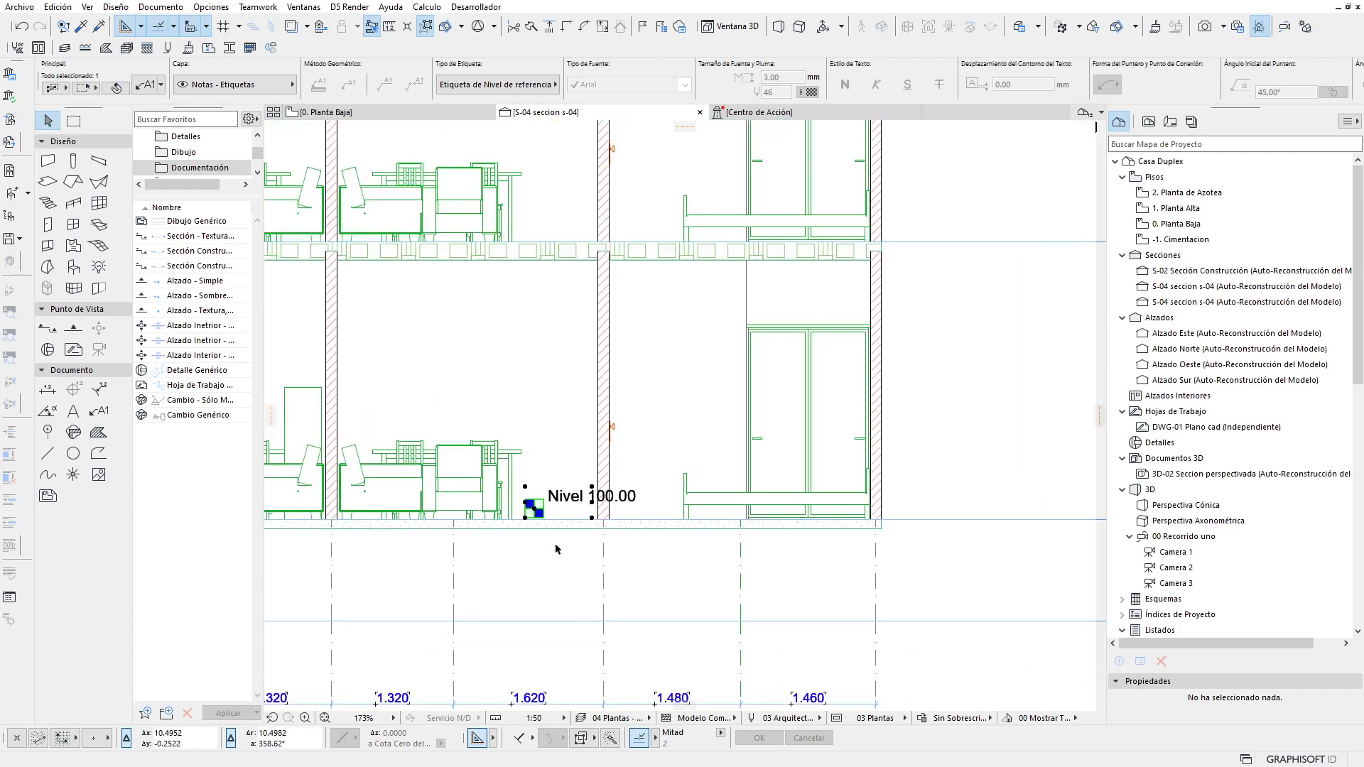
scroll(556, 547, "down", 1)
scroll(553, 547, "up", 1)
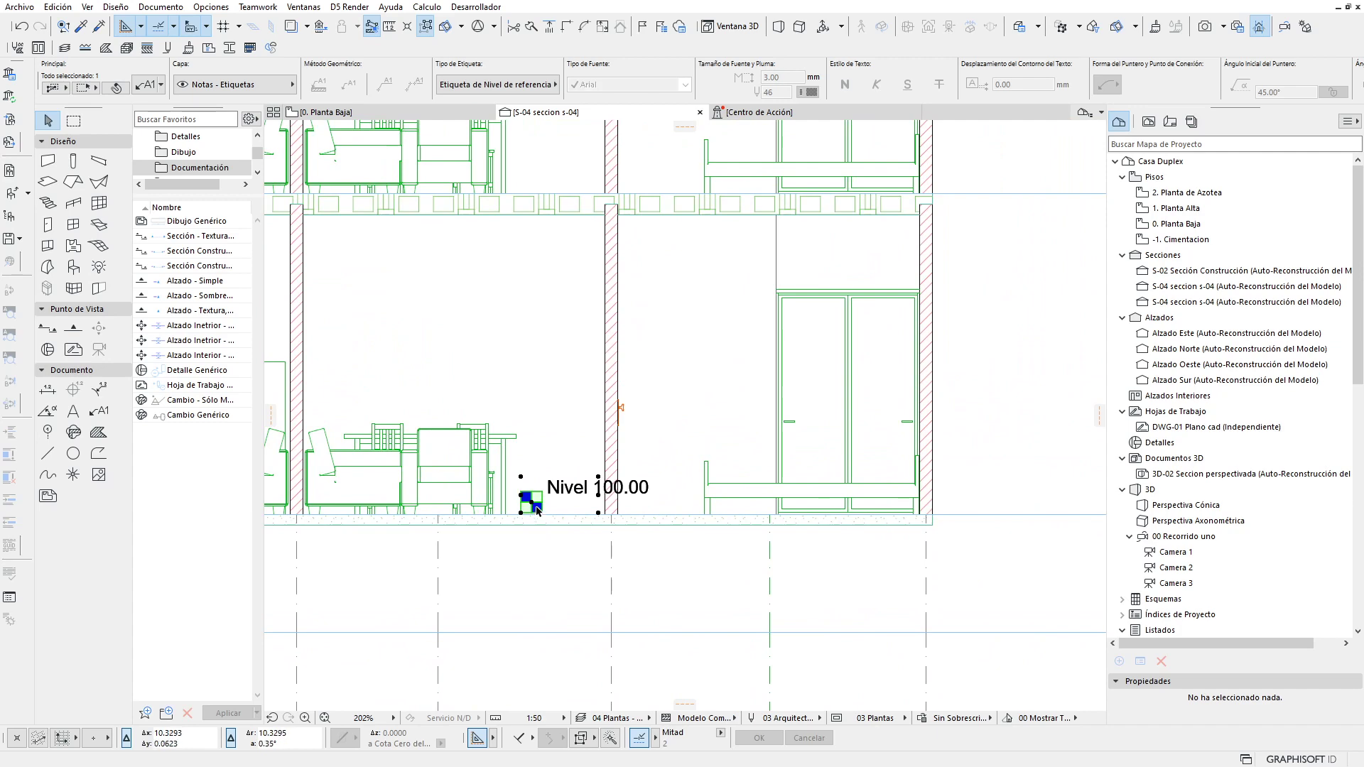
scroll(538, 509, "up", 2)
scroll(538, 508, "down", 3)
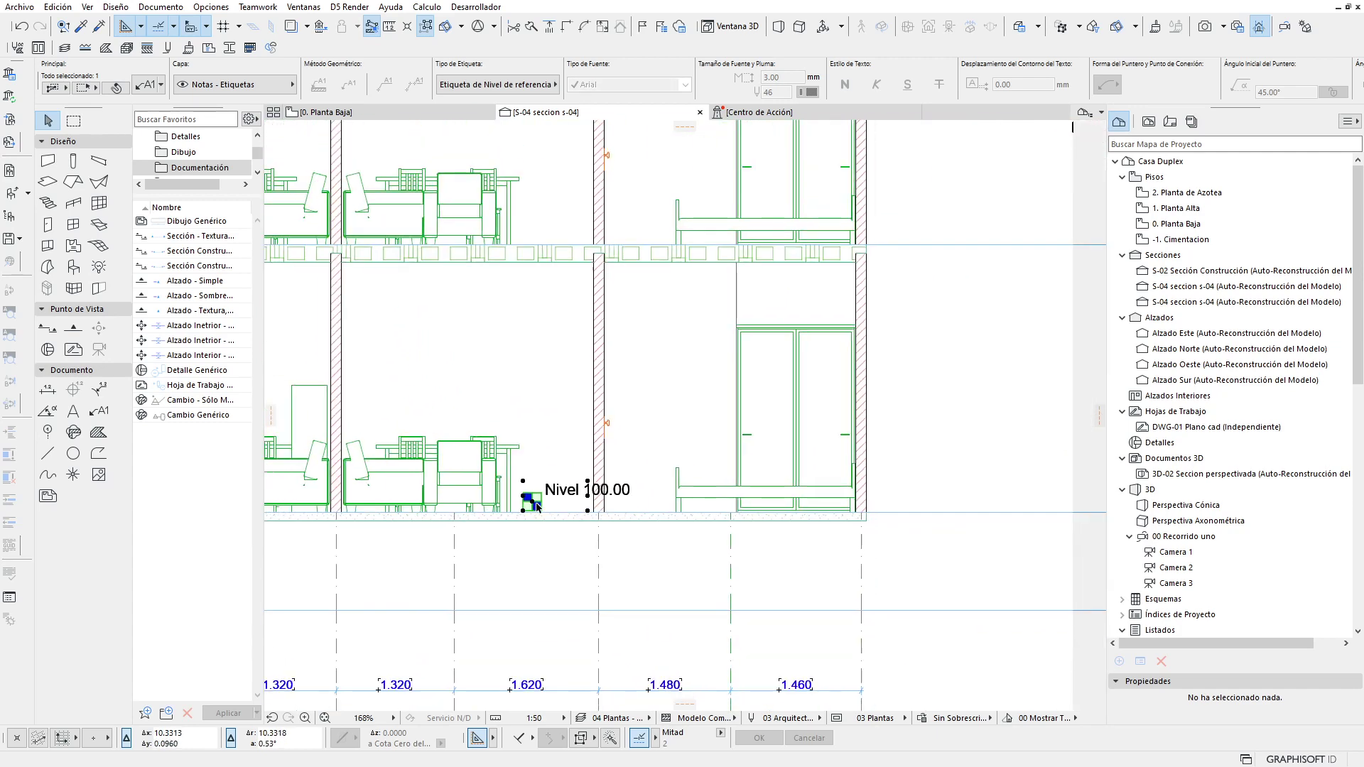
Step: Switch the Navigator from saved views back to the project tree and deselect the label
left_click(1149, 122)
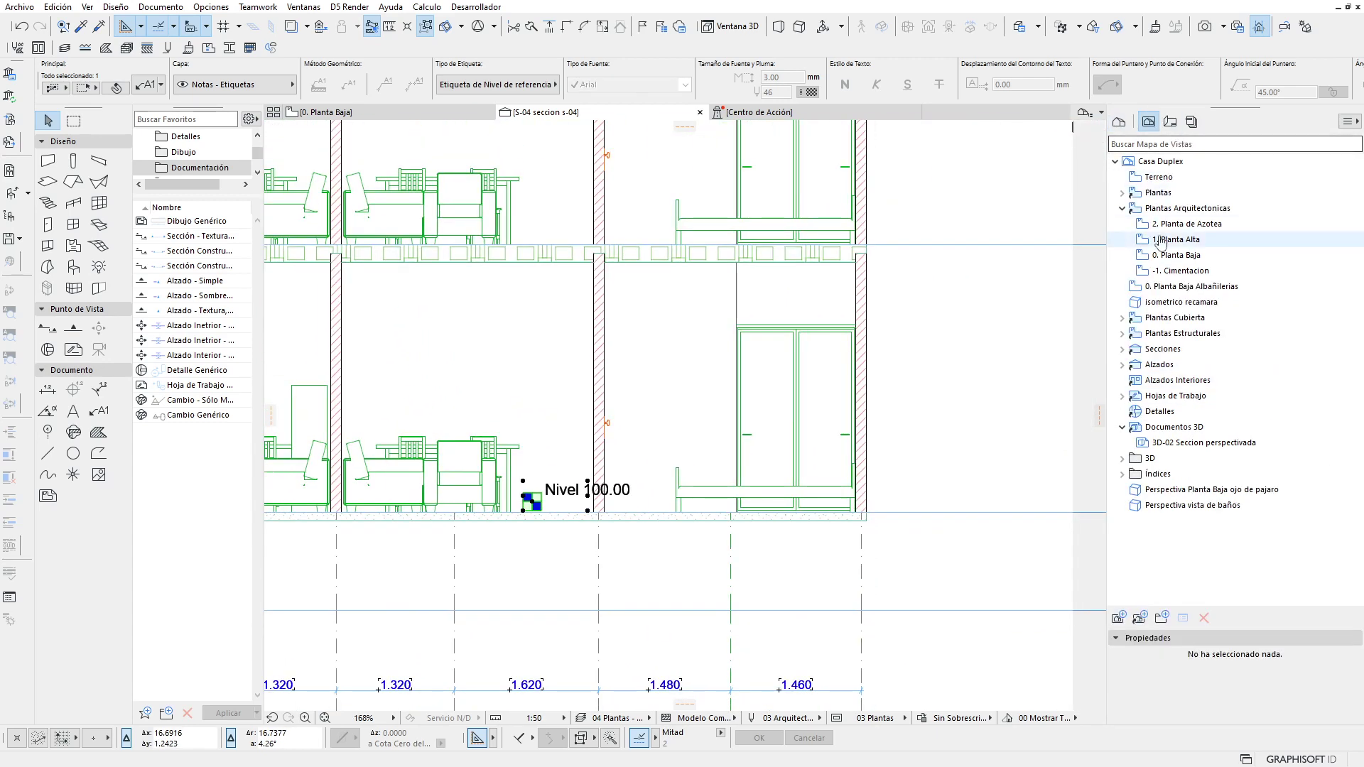
left_click(1119, 122)
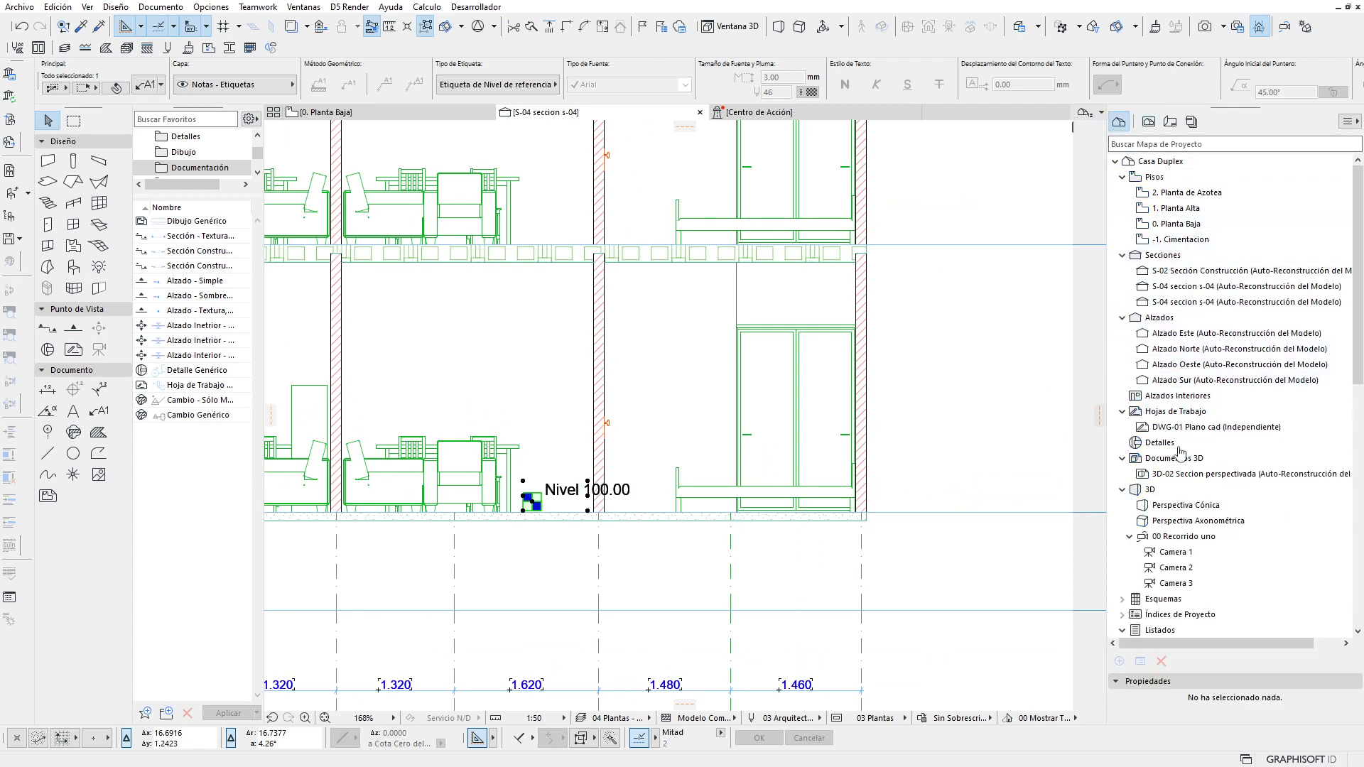
scroll(524, 530, "up", 2)
scroll(540, 522, "up", 5)
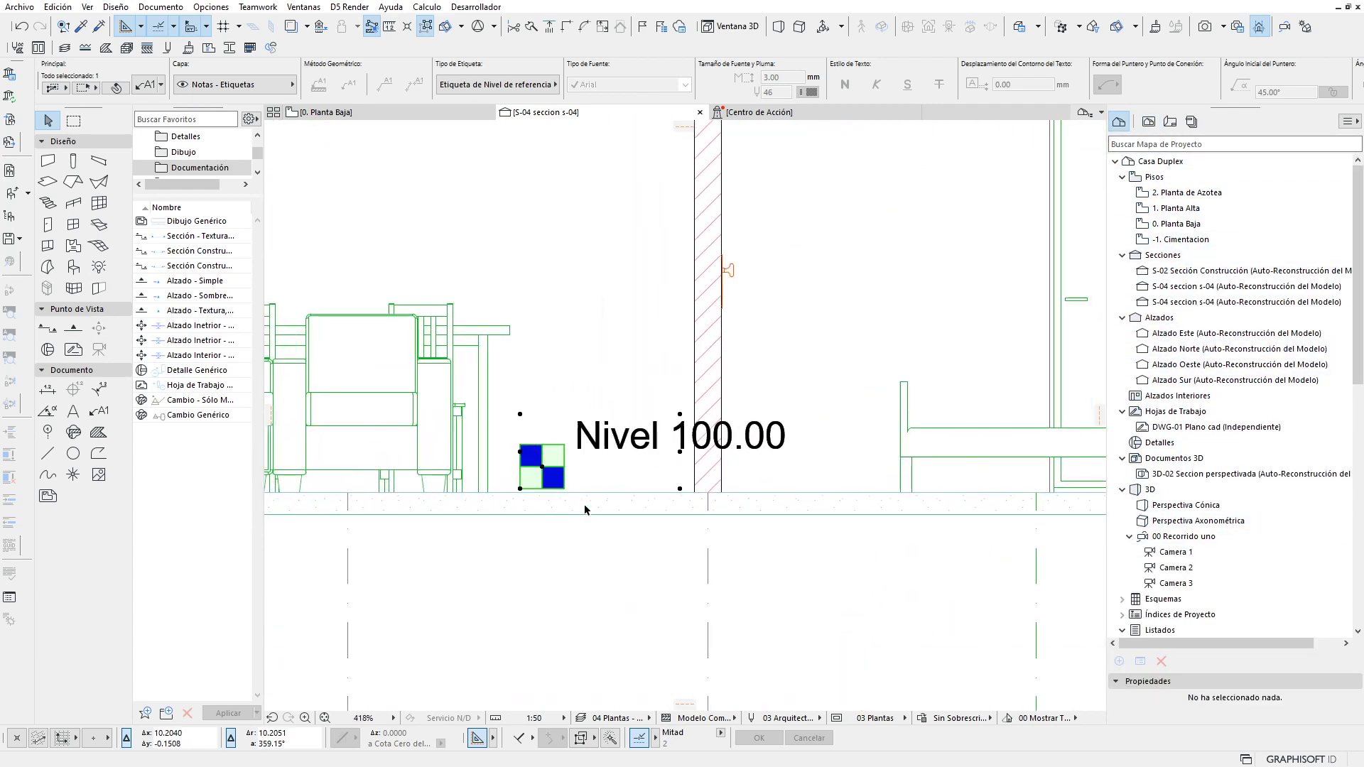
scroll(586, 503, "down", 3)
scroll(584, 502, "down", 2)
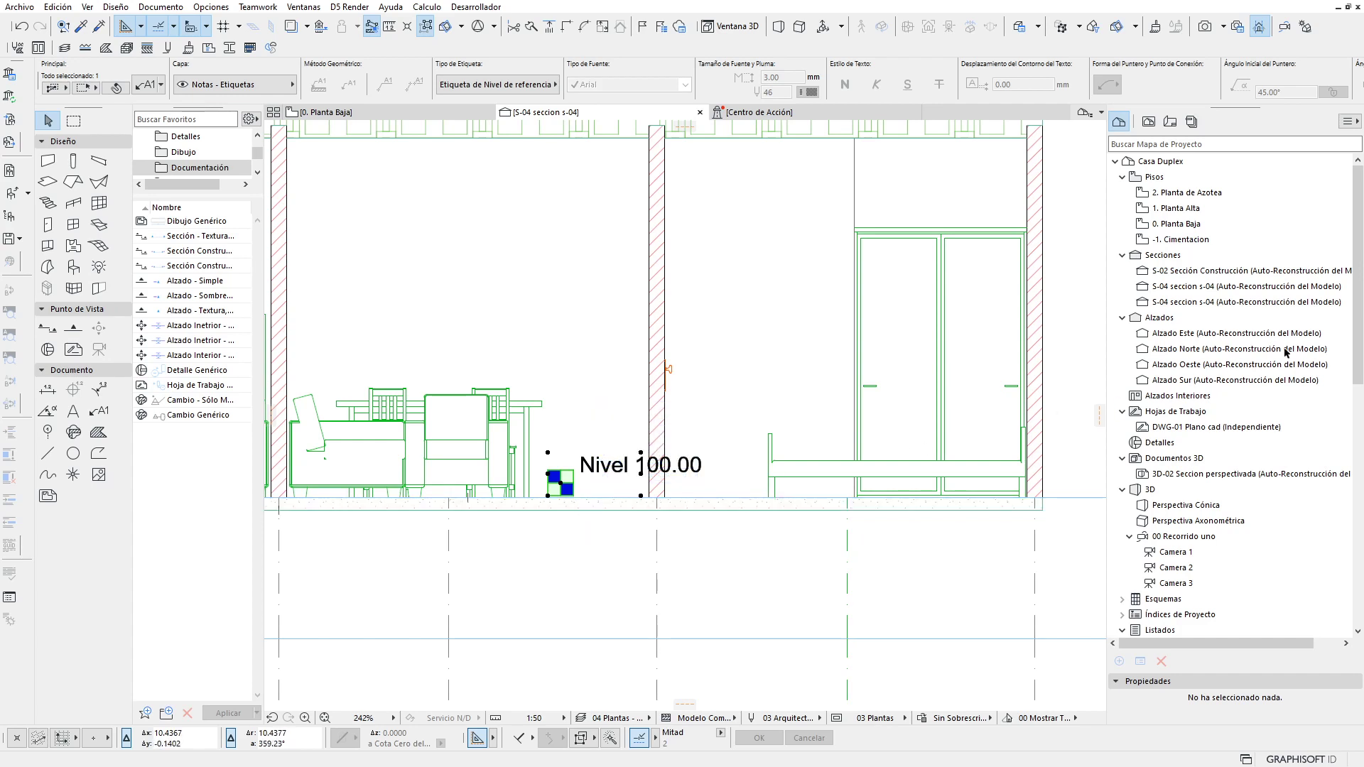
key("Escape")
Step: Create the independent worksheet DWG-02 Simbologia under Hojas de Trabajo
left_click(1173, 412)
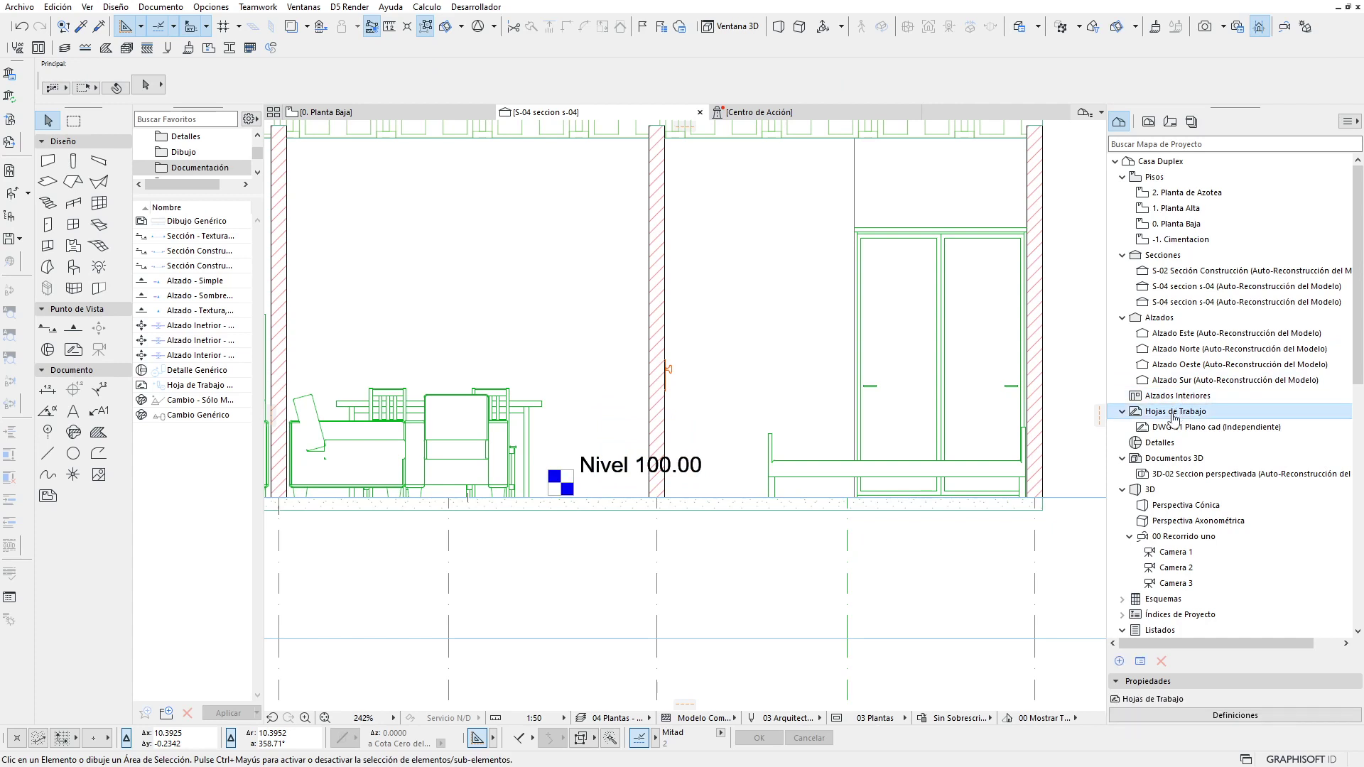
right_click(1174, 413)
left_click(1179, 424)
type("Simbologi")
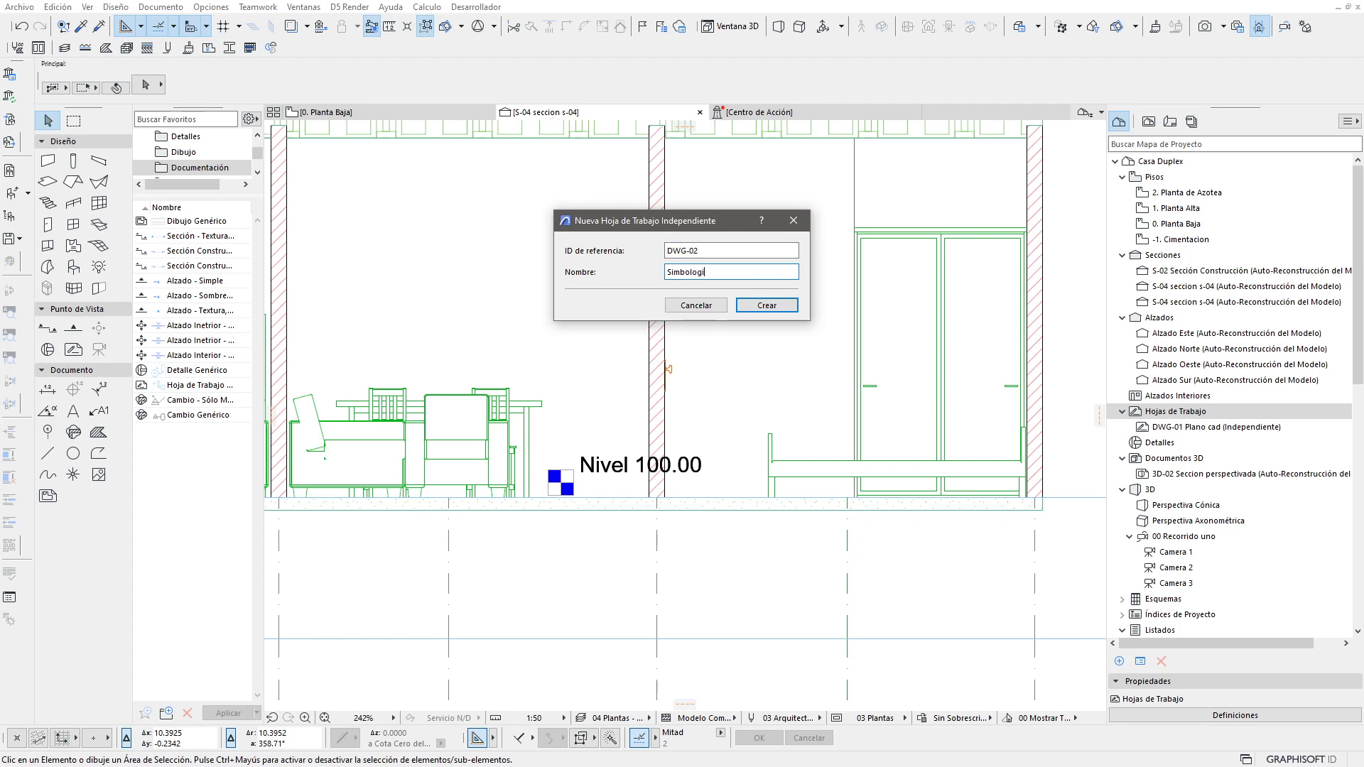
type("a")
key("Return")
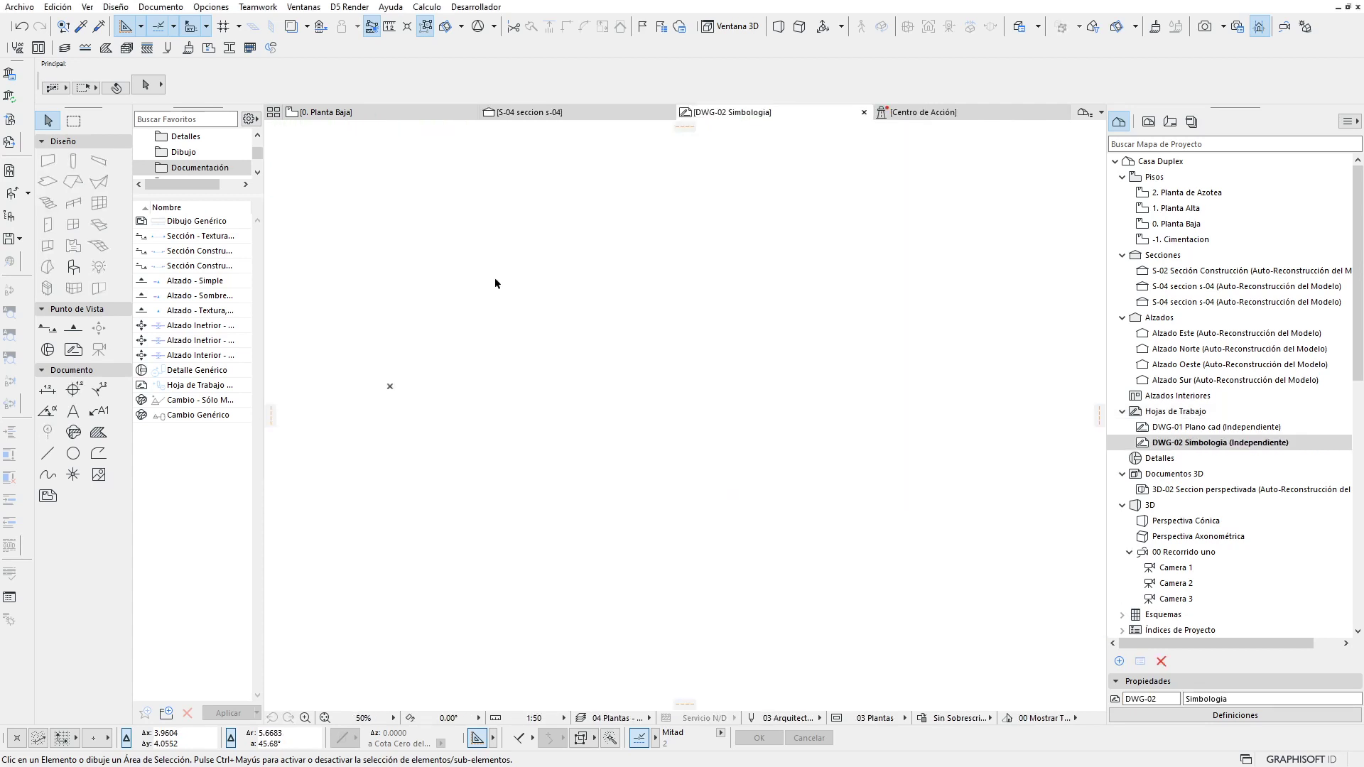
Step: Paste the checkered level label into the worksheet and move it into place
key("ctrl+v")
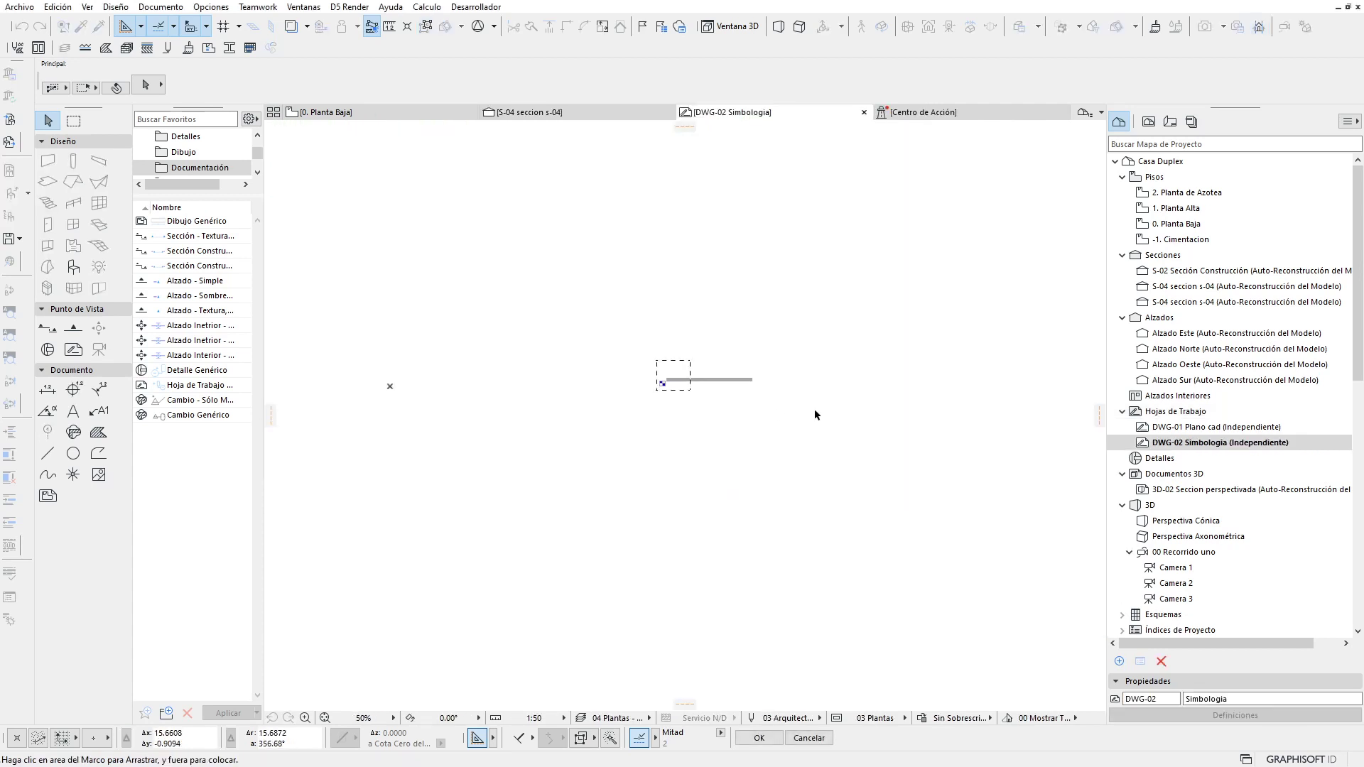
scroll(701, 396, "up", 3)
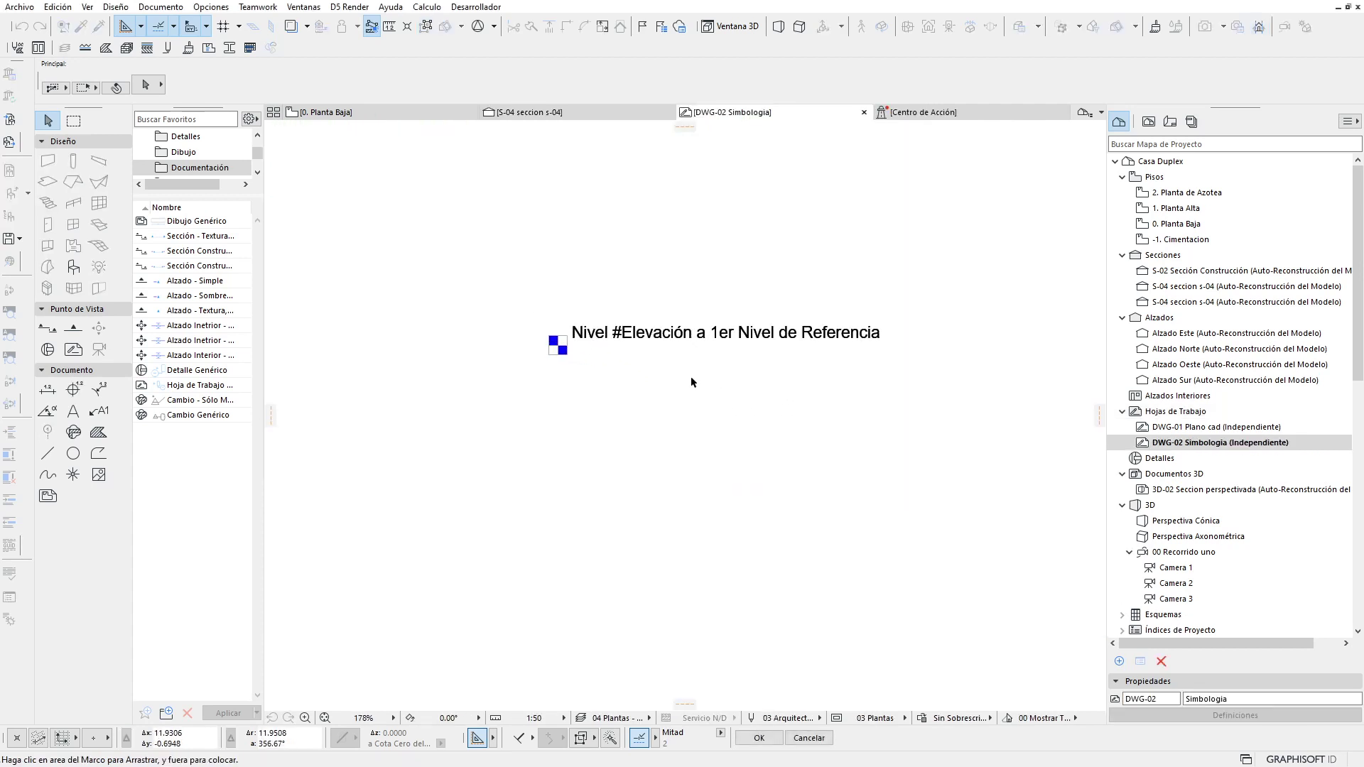
left_click(918, 407)
left_click(744, 458)
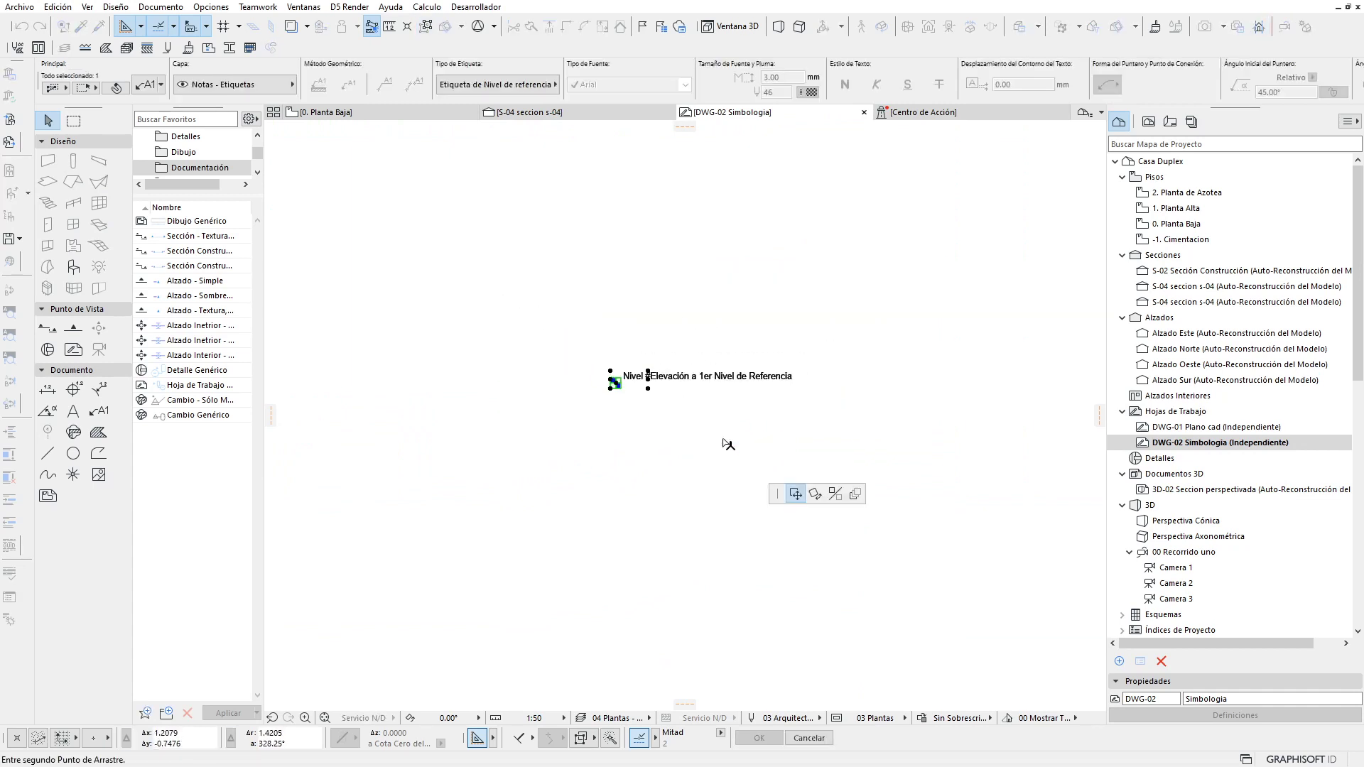
left_click(409, 384)
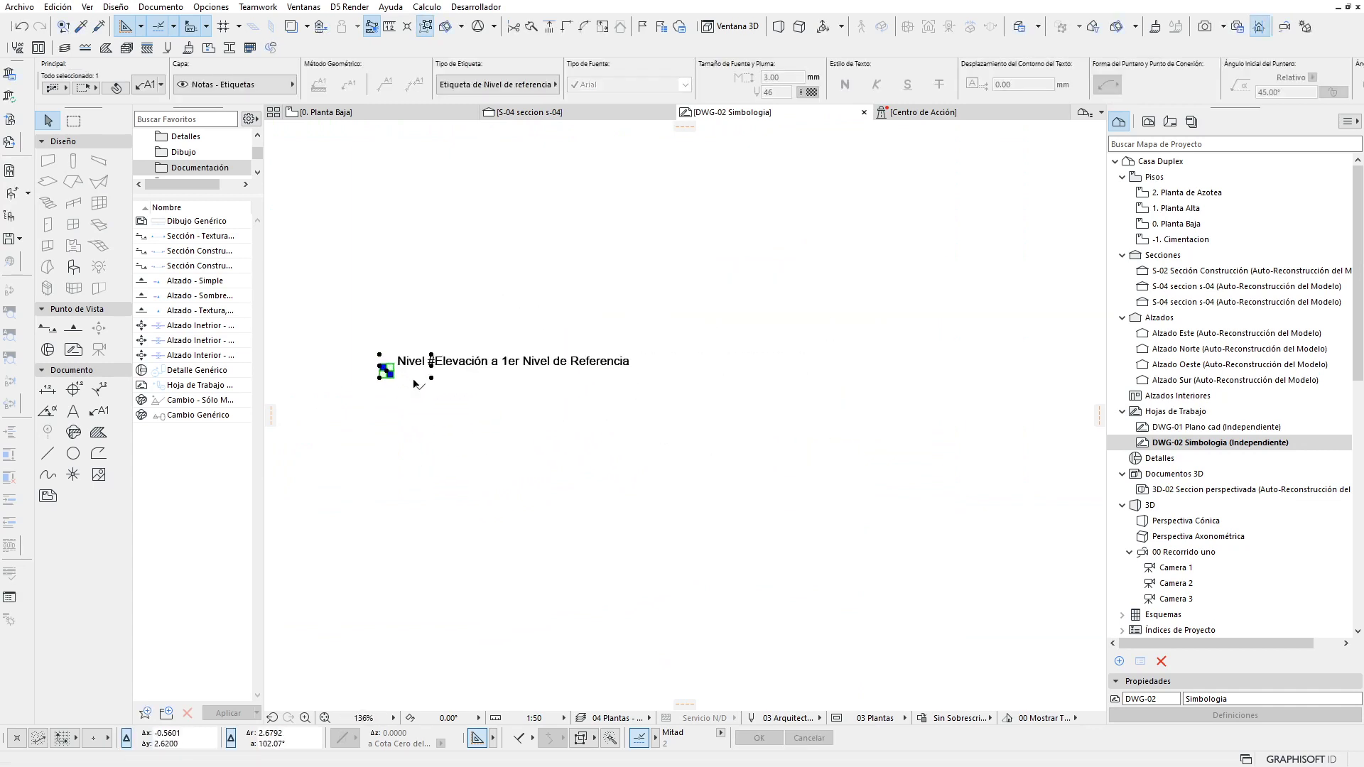
Step: Explode the label using Edición > Reformar > Explotar en la Vista Actual
scroll(412, 378, "up", 1)
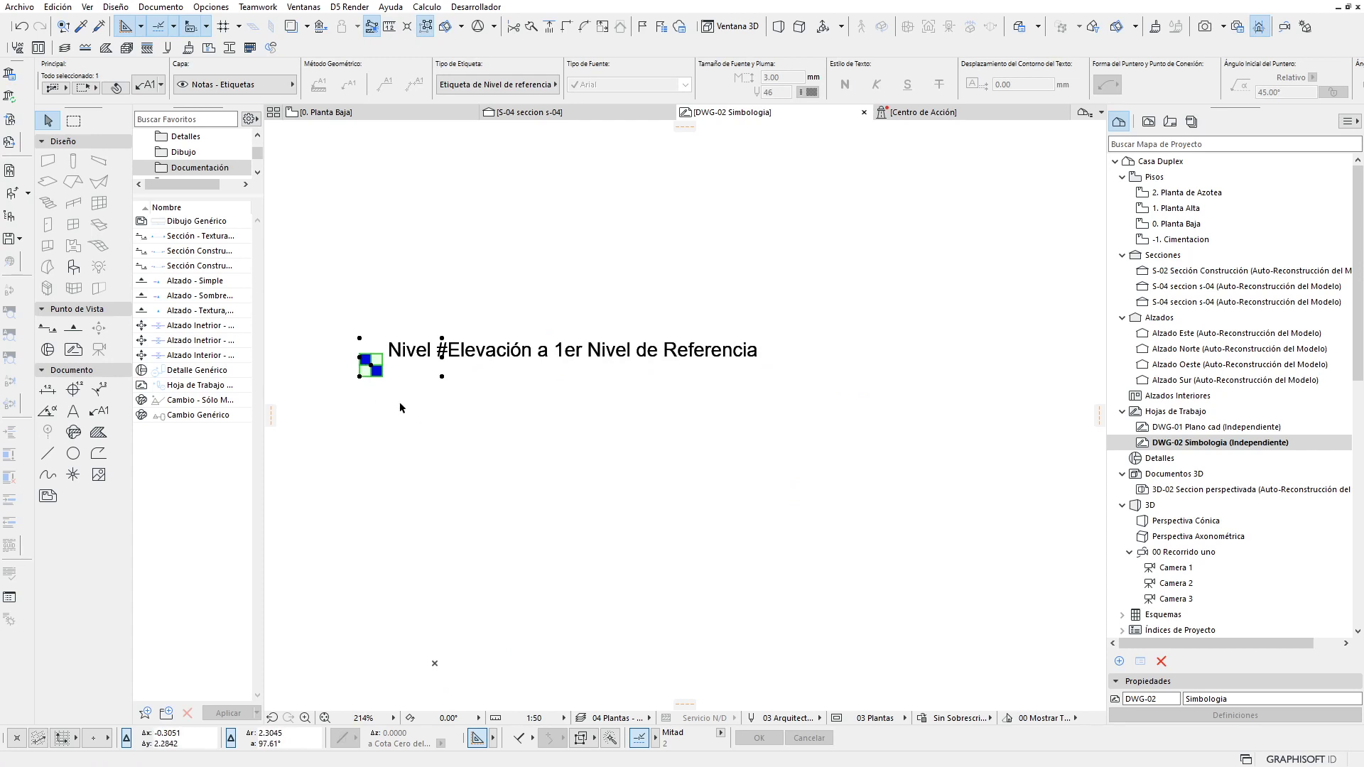
right_click(401, 405)
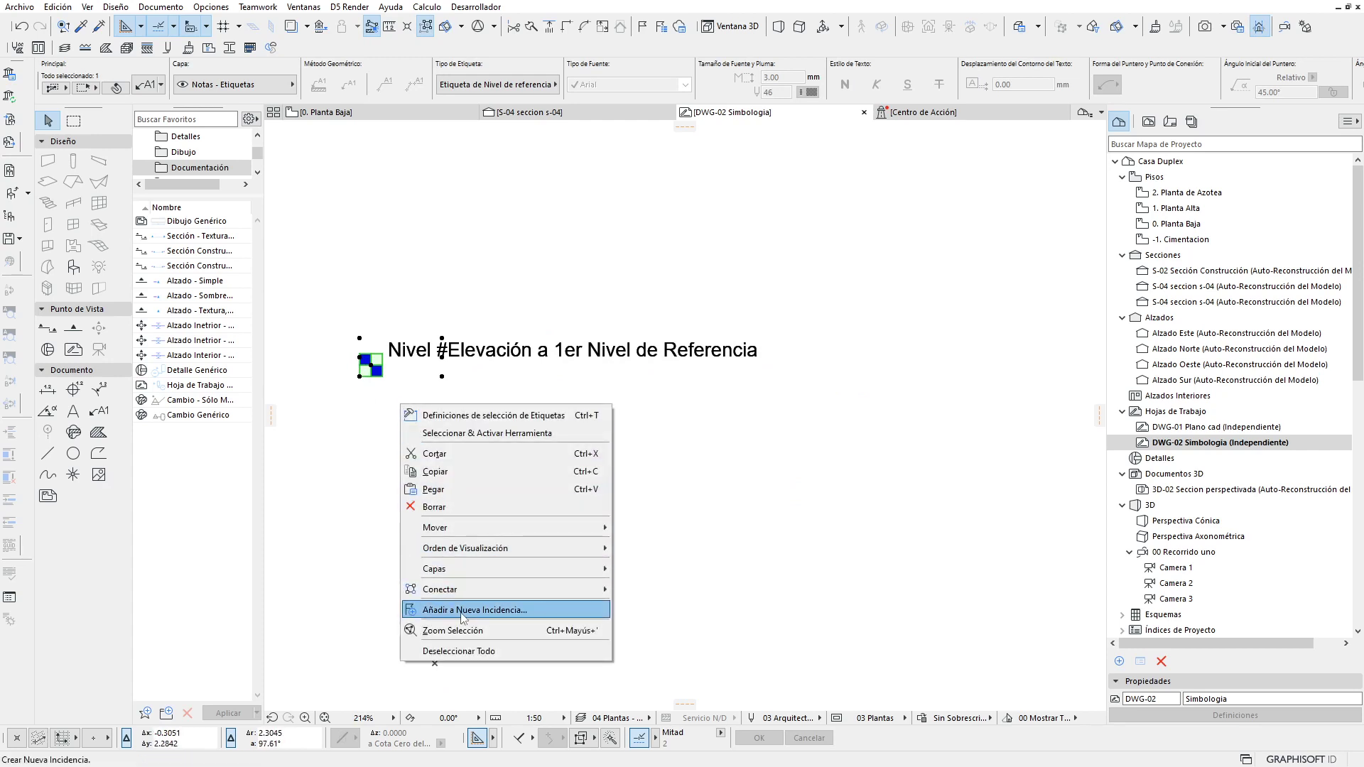
left_click(359, 506)
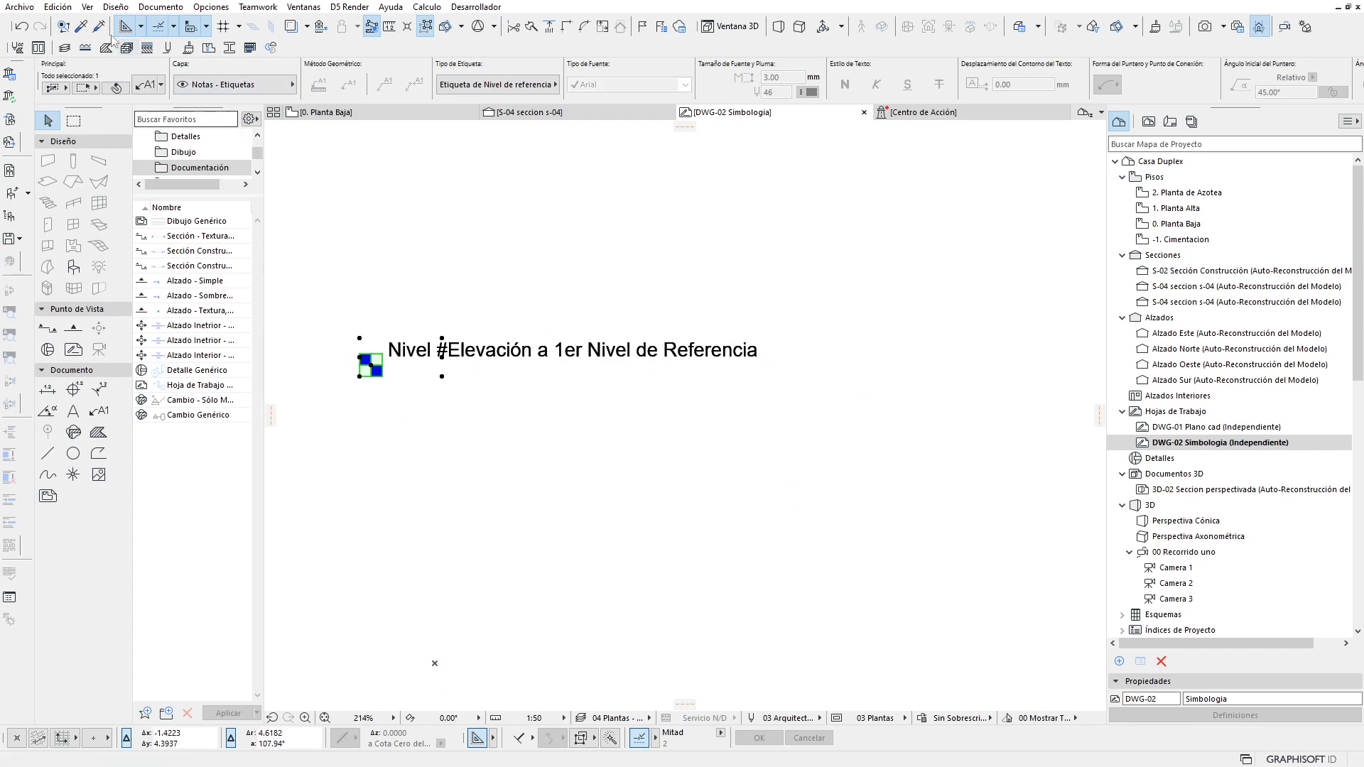
left_click(57, 6)
mouse_move(128, 356)
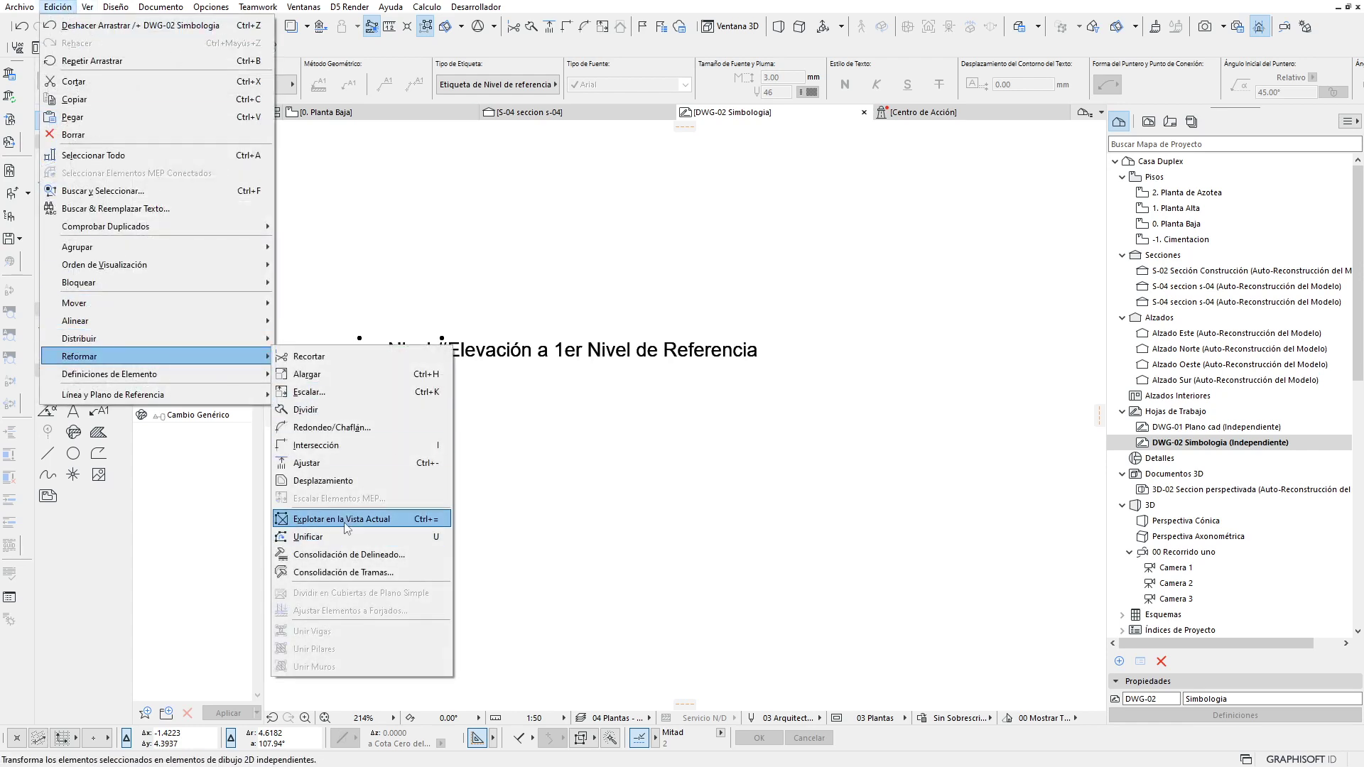
left_click(346, 522)
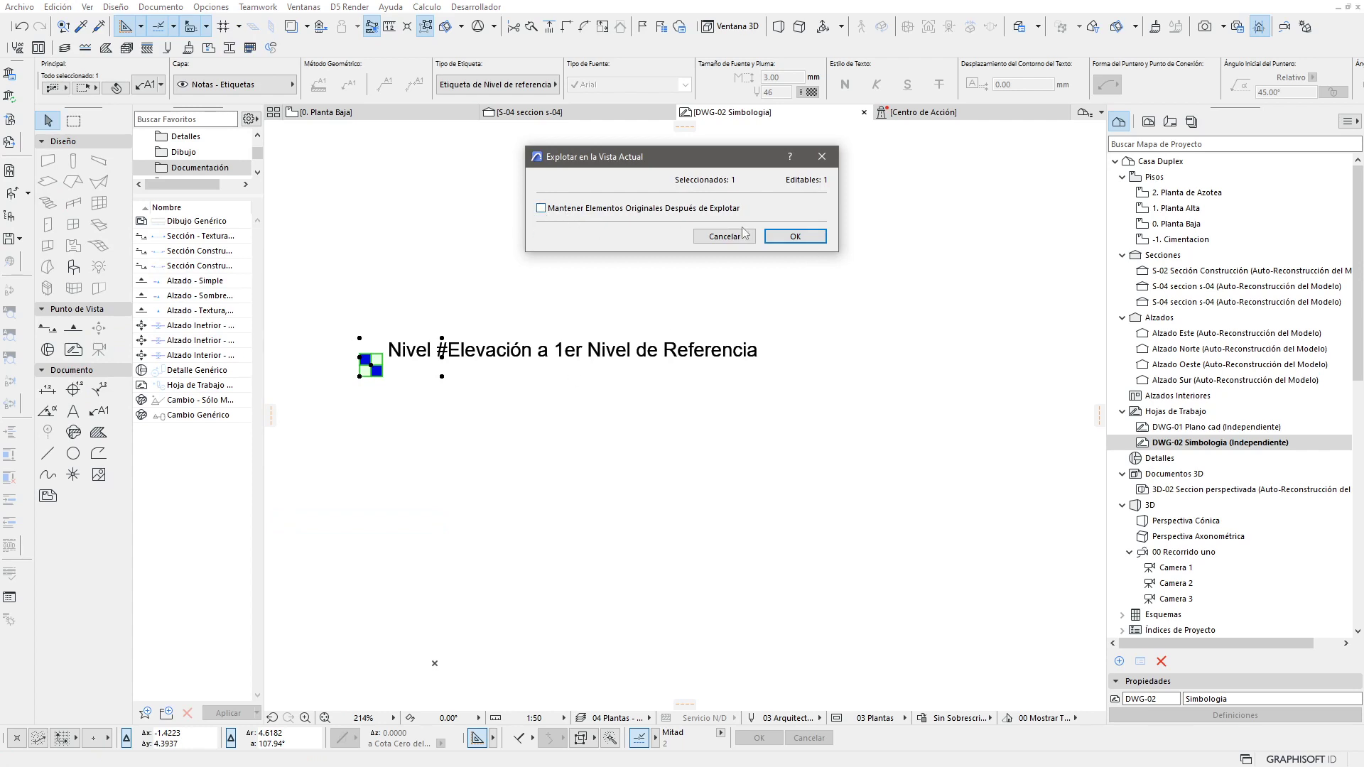
left_click(795, 238)
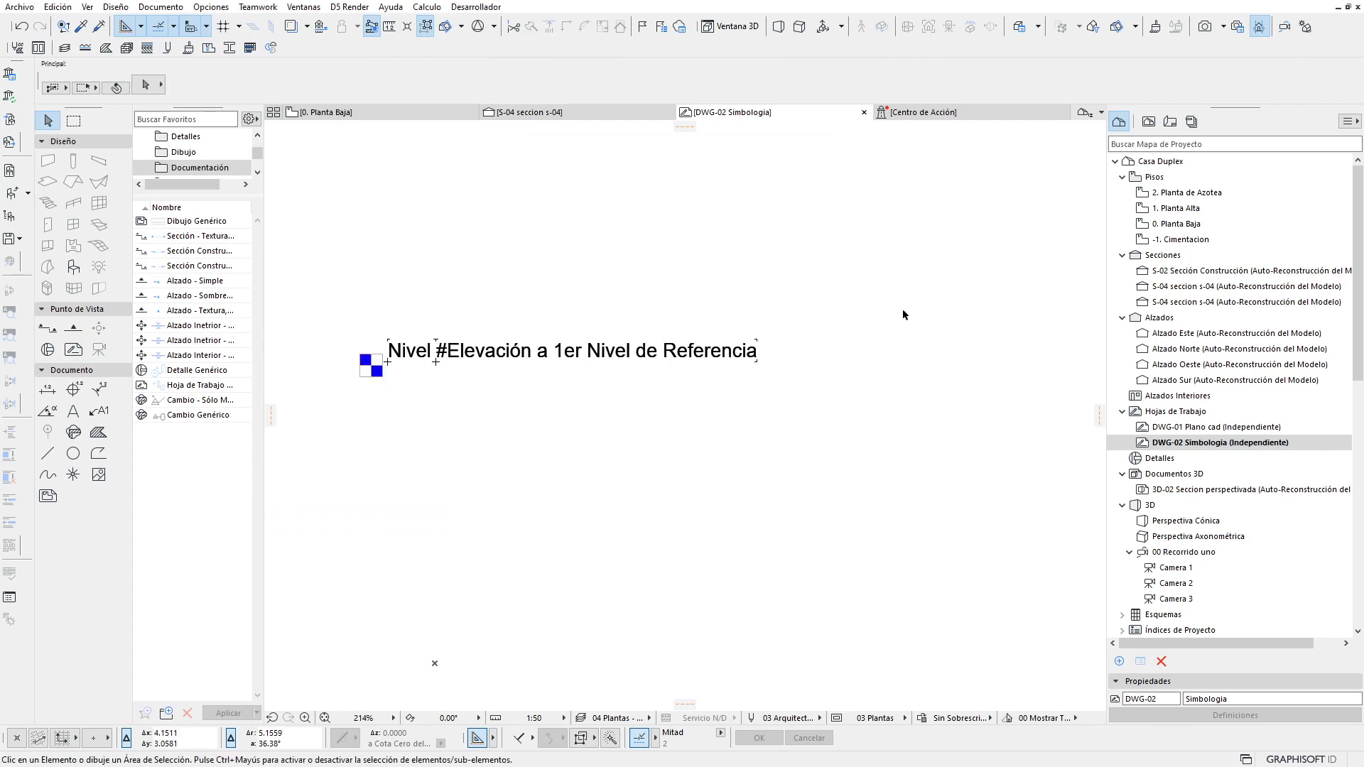
Step: Delete the #Elevación placeholder text, leaving only the Nivel label
left_click_drag(855, 279, 613, 429)
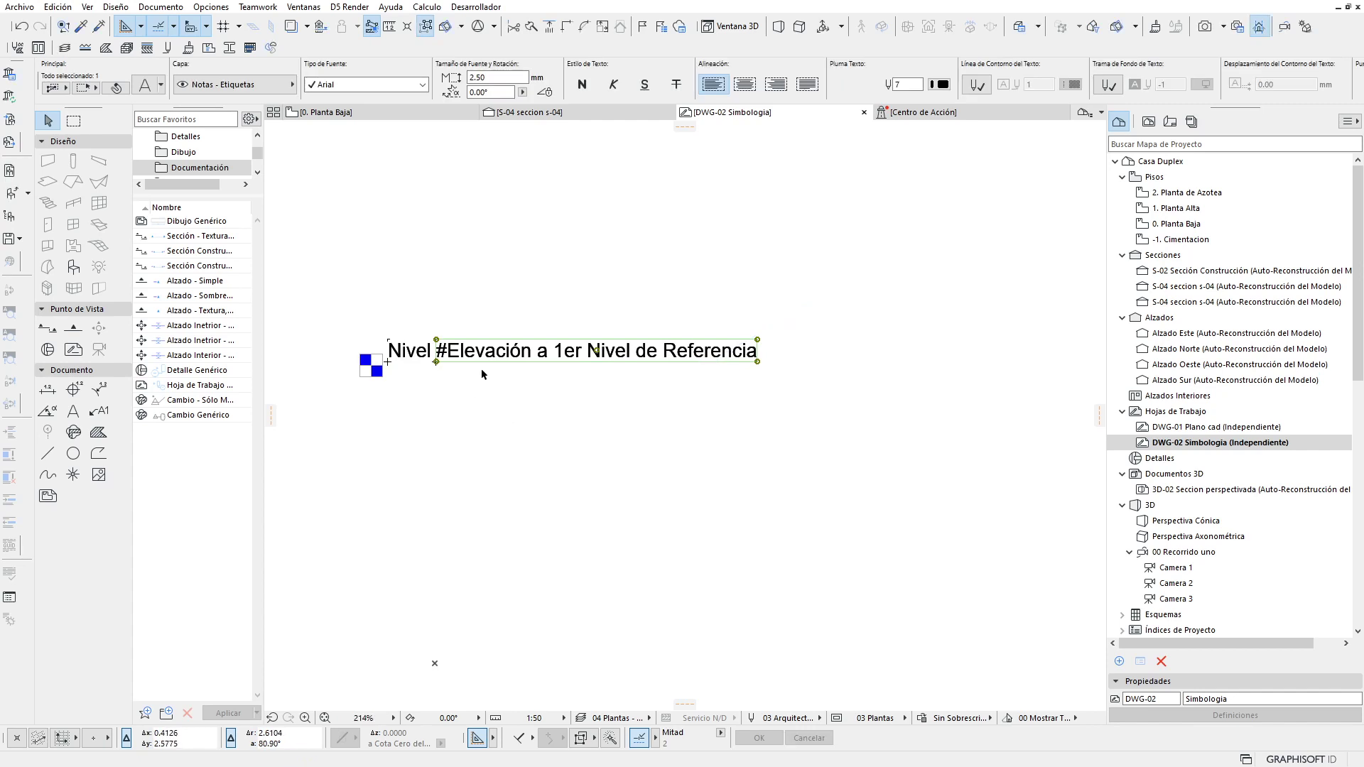
key("Delete")
scroll(480, 368, "up", 2)
middle_click_drag(495, 374, 638, 371)
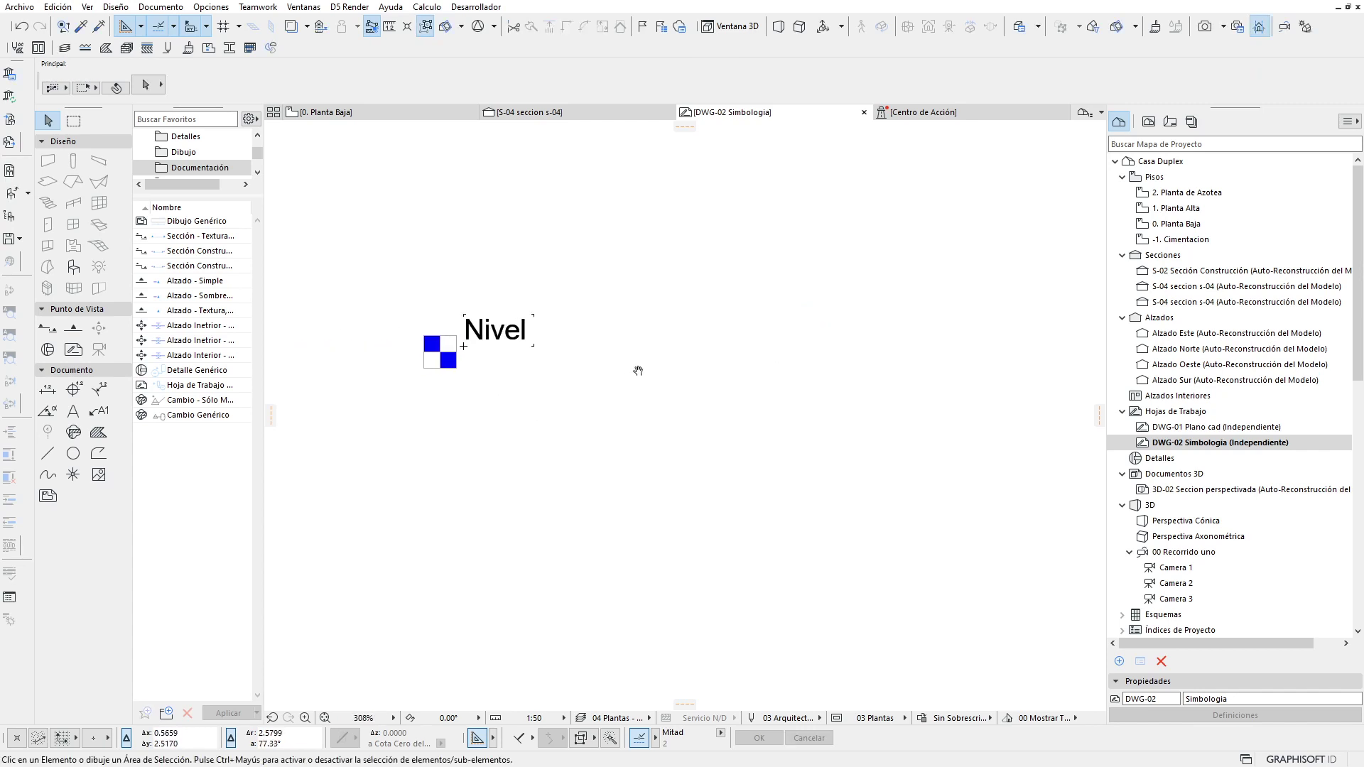
Step: Move the Nivel symbol and its label to a new spot, then show the Layout Book
left_click_drag(605, 266, 372, 421)
scroll(522, 376, "down", 3)
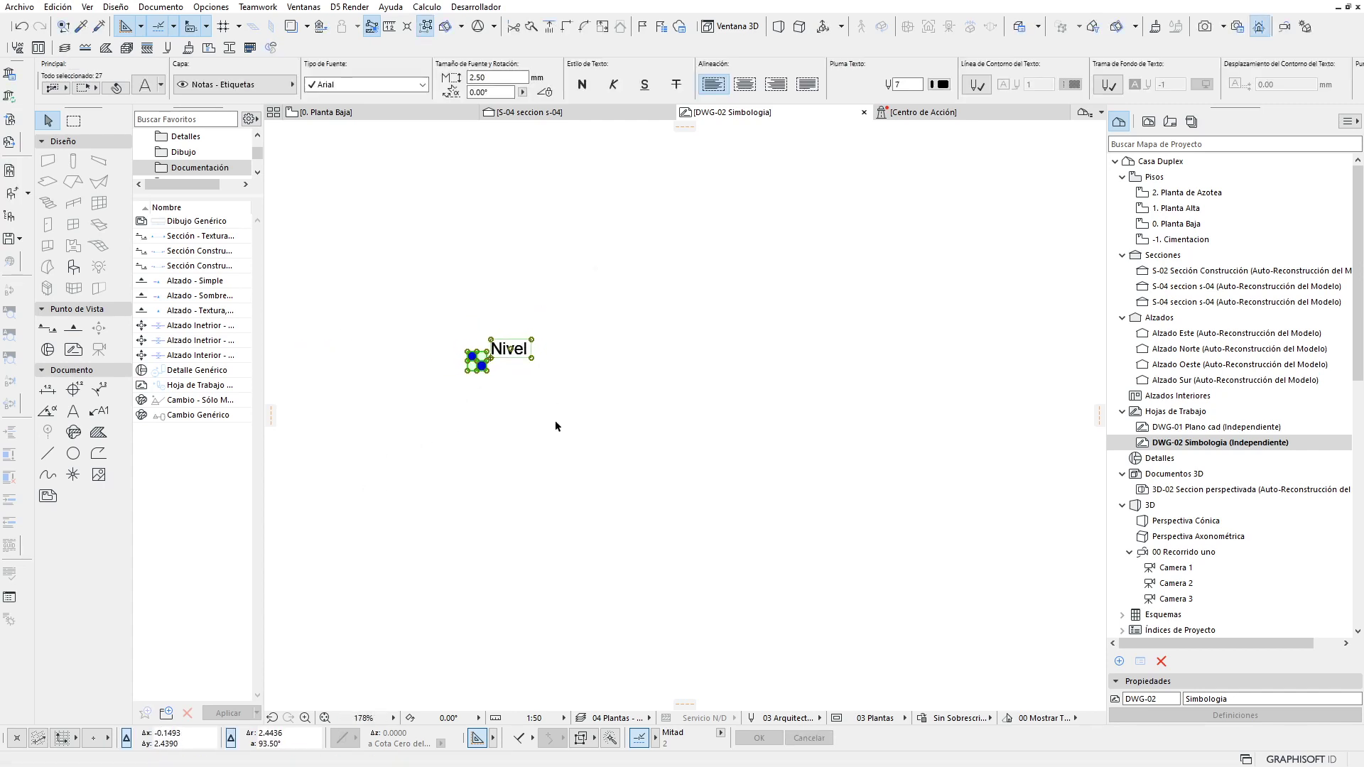
scroll(537, 428, "down", 2)
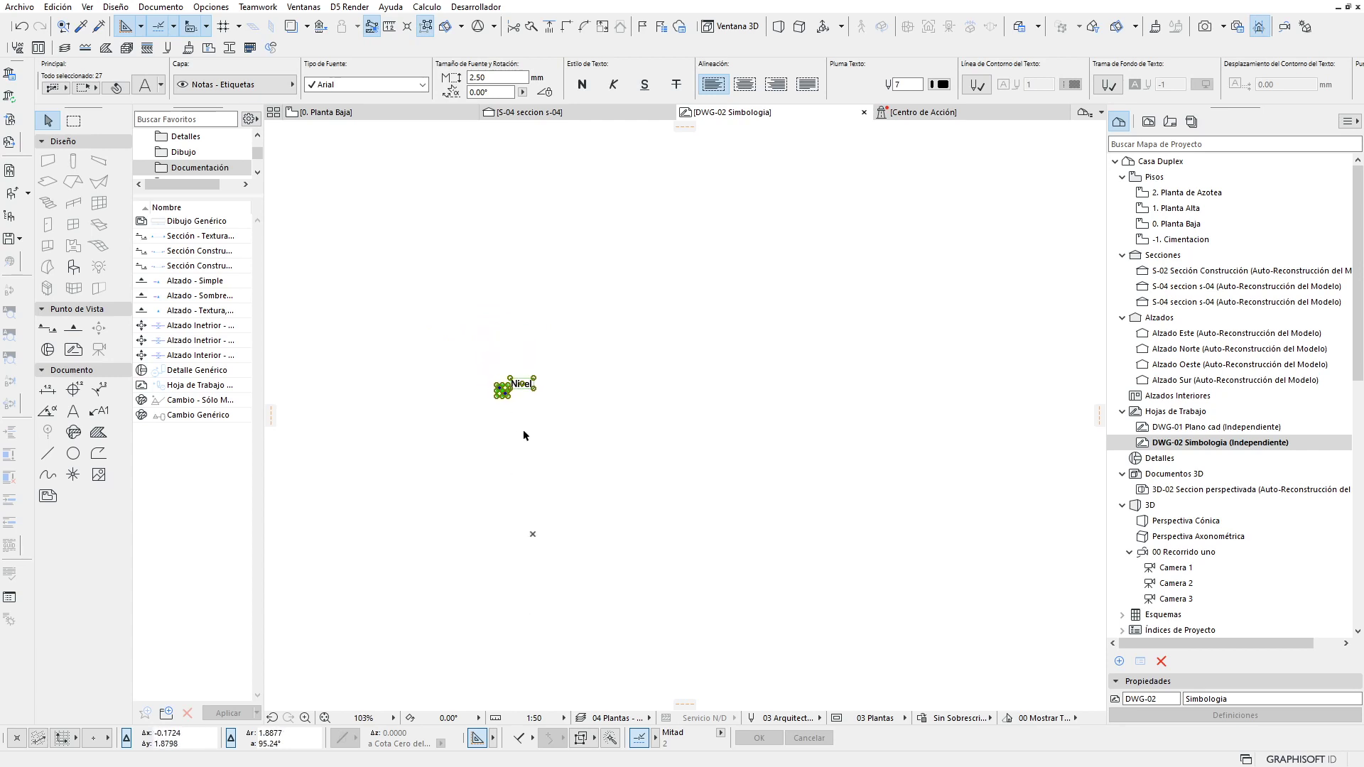
left_click_drag(503, 390, 571, 470)
left_click(555, 481)
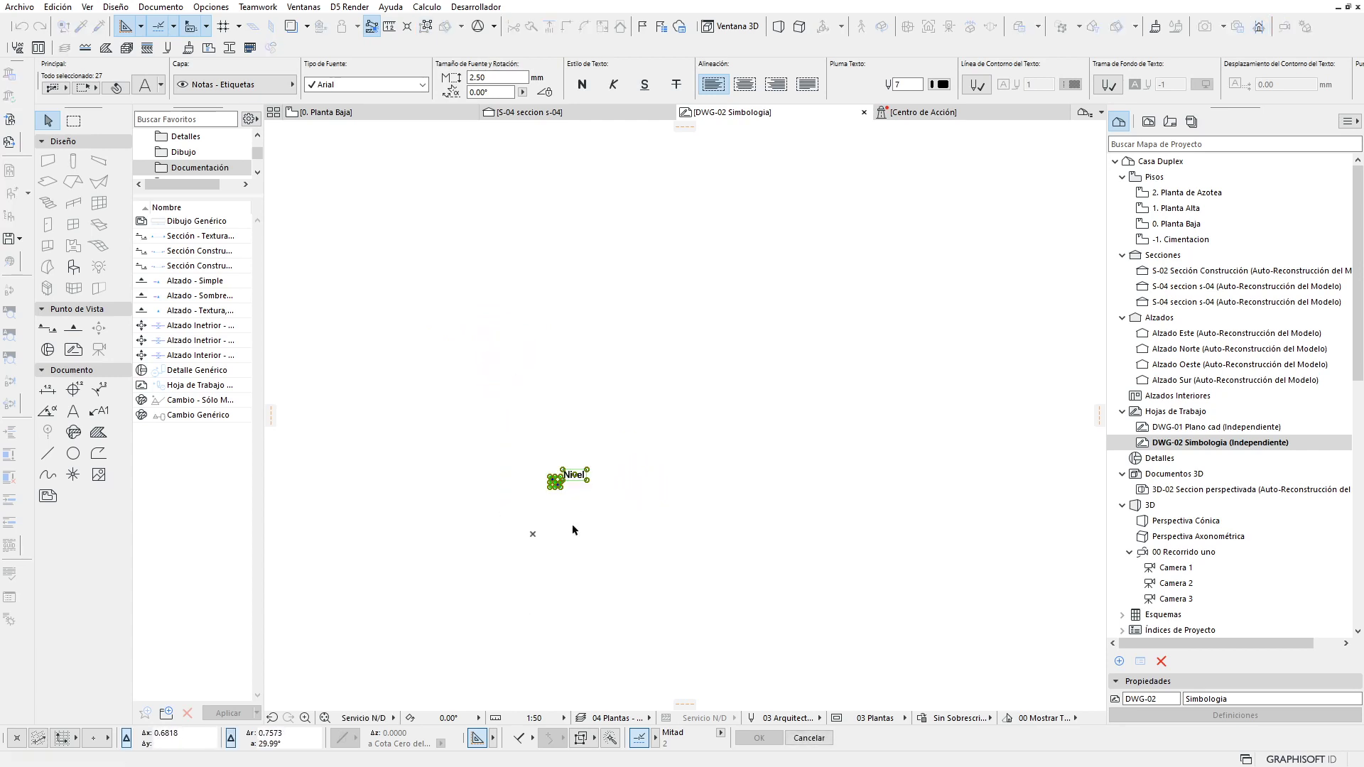
key("Escape")
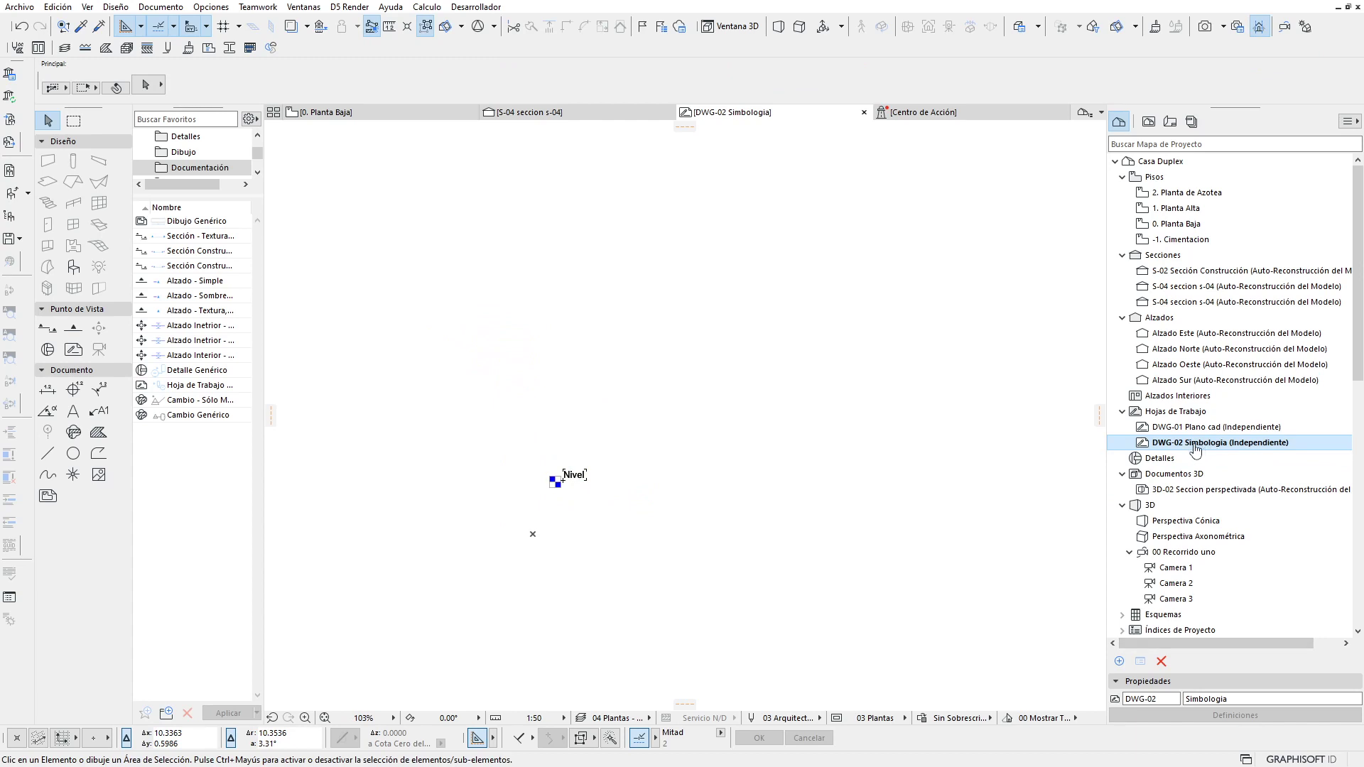
left_click(1171, 121)
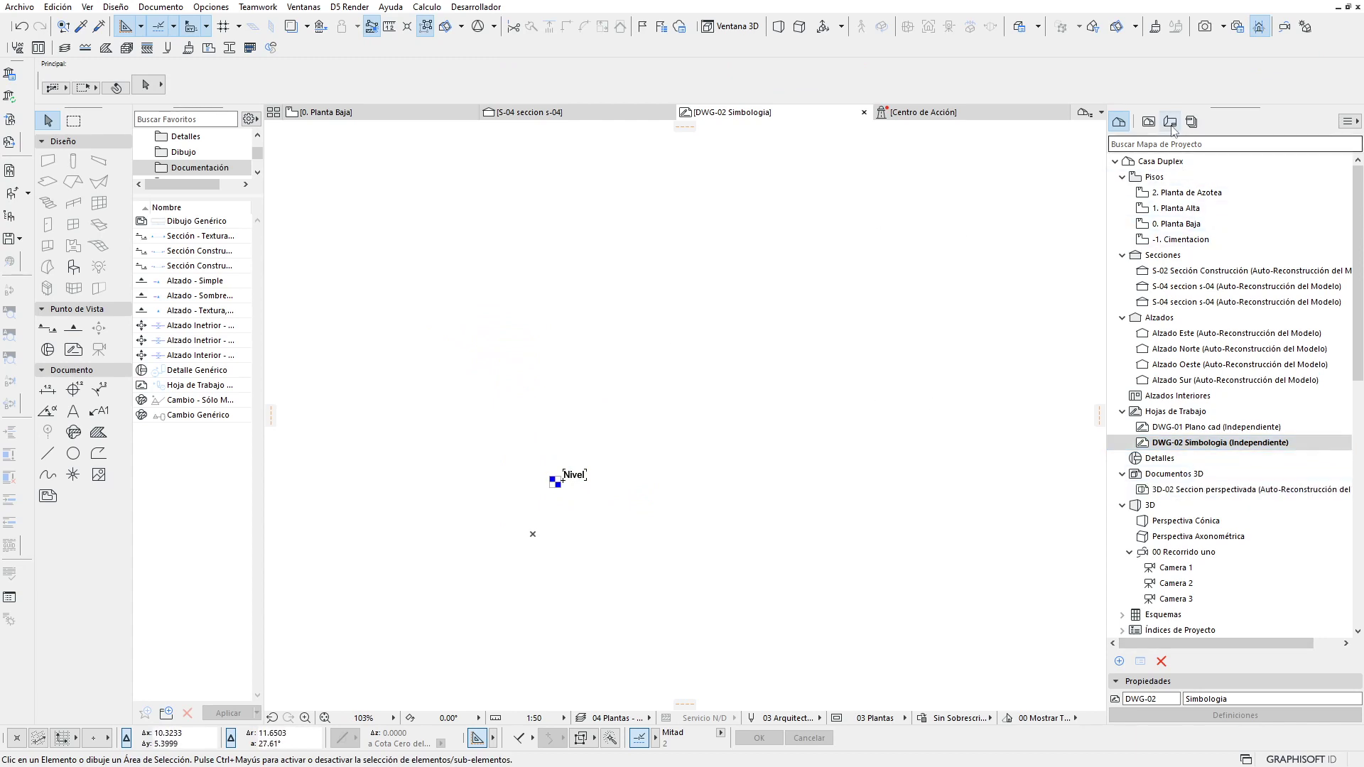
Step: Open the 90x60 horizontal master layout and place the DWG-02 Simbologia drawing on it
double_click(1135, 306)
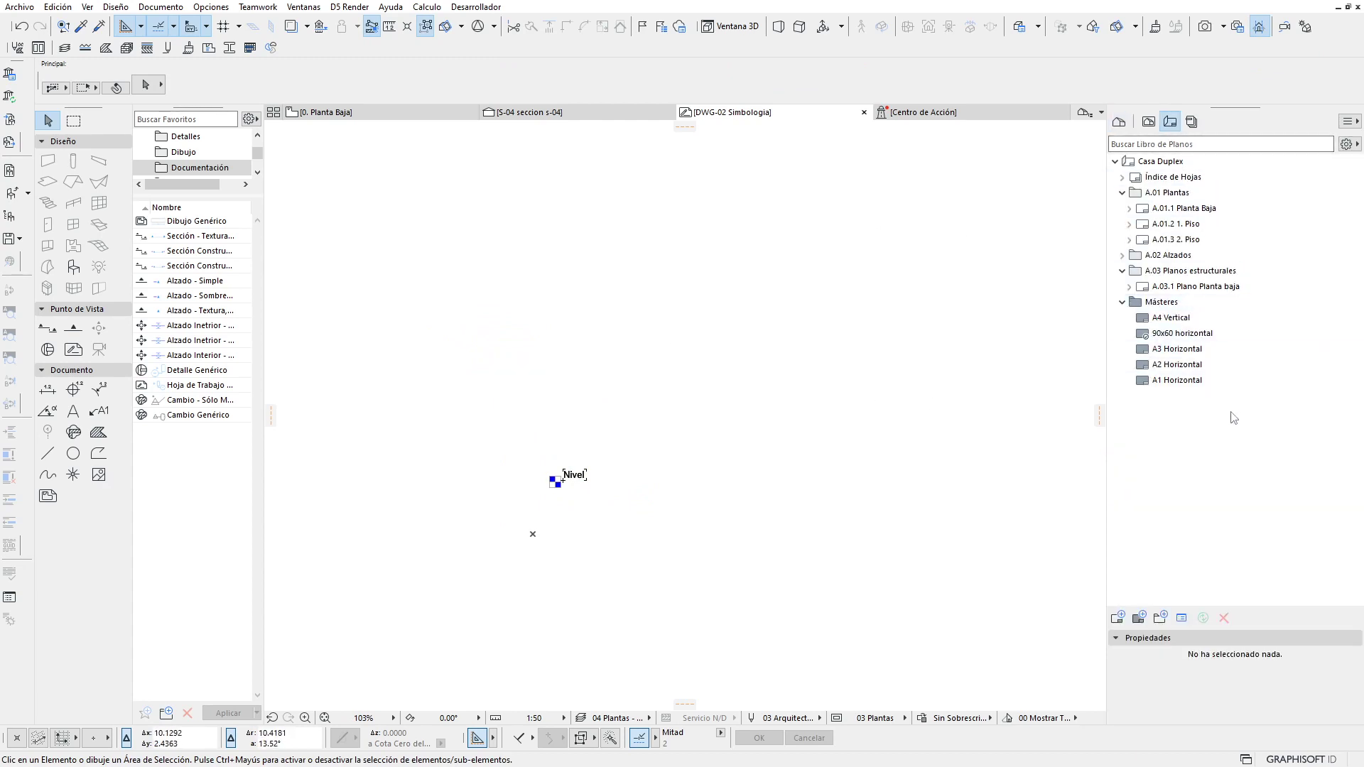
left_click(1190, 332)
double_click(1190, 333)
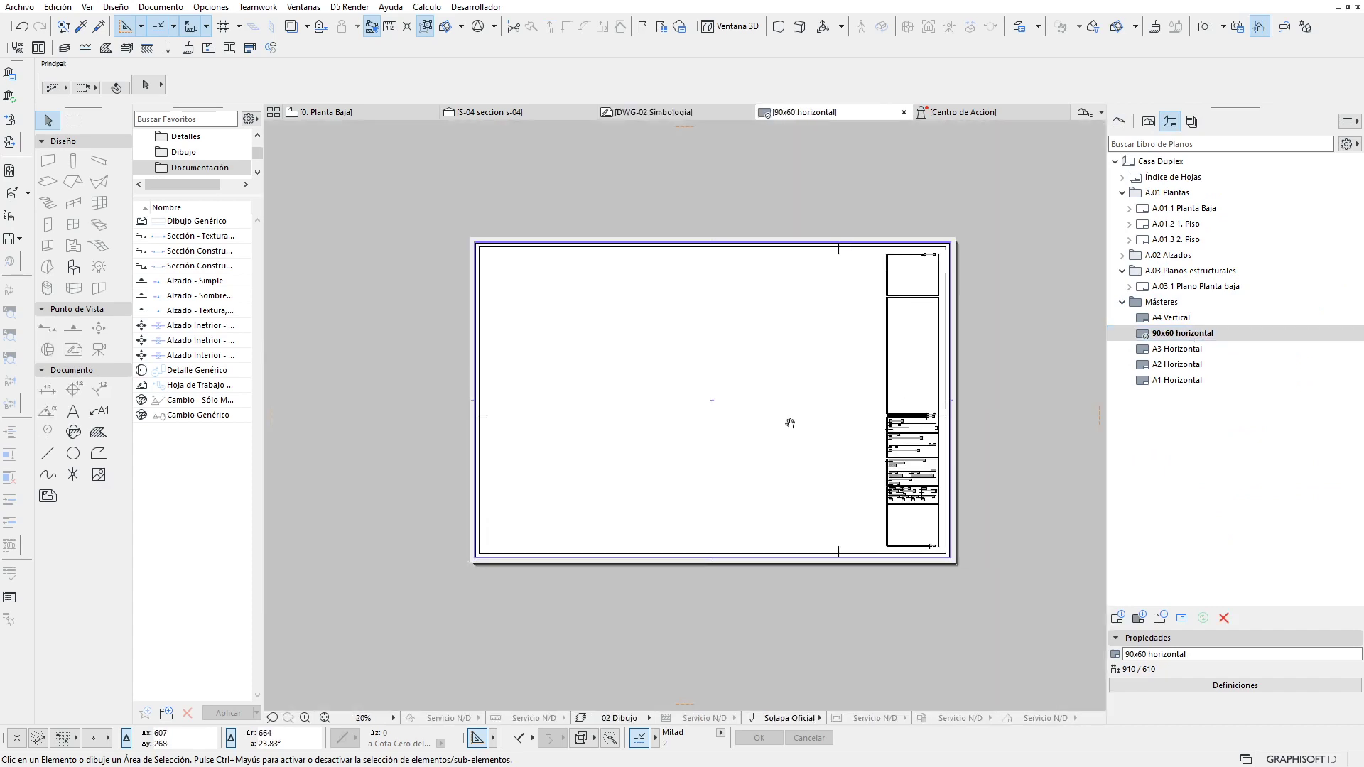
left_click(1119, 121)
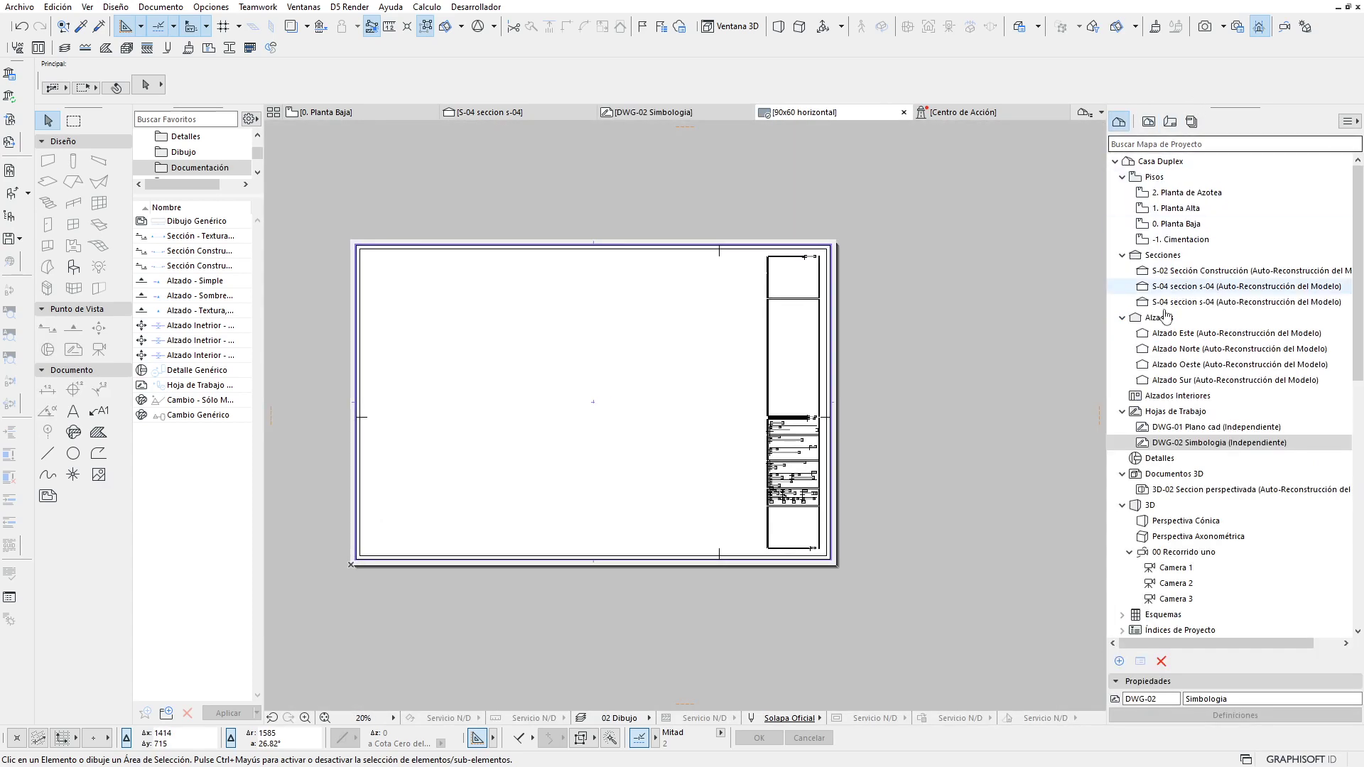
left_click(1211, 443)
mouse_move(1210, 448)
left_mouse_down()
mouse_move(804, 357)
mouse_move(574, 354)
left_mouse_up()
Step: Trim the drawing's side edges into the legend column and raise its bottom above the title block
scroll(573, 362, "up", 2)
scroll(572, 362, "up", 1)
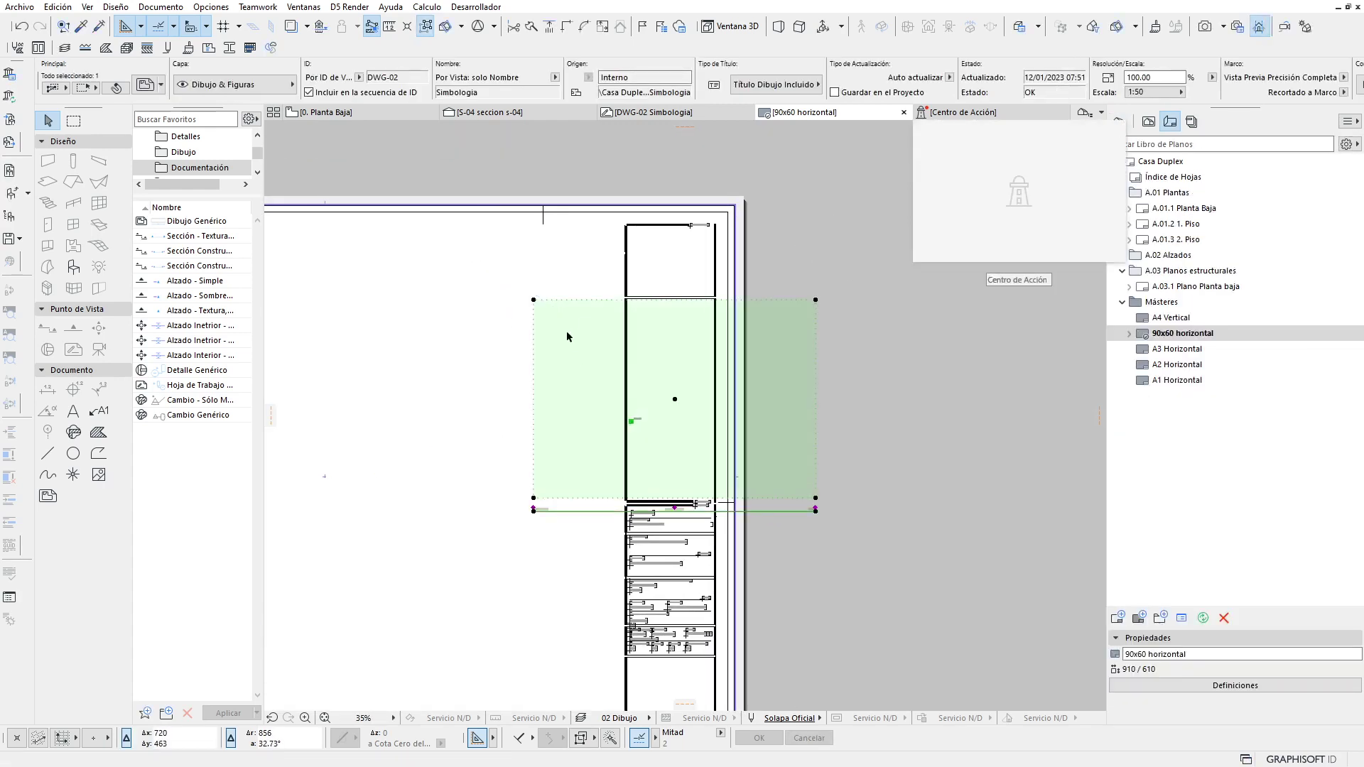
left_click(534, 346)
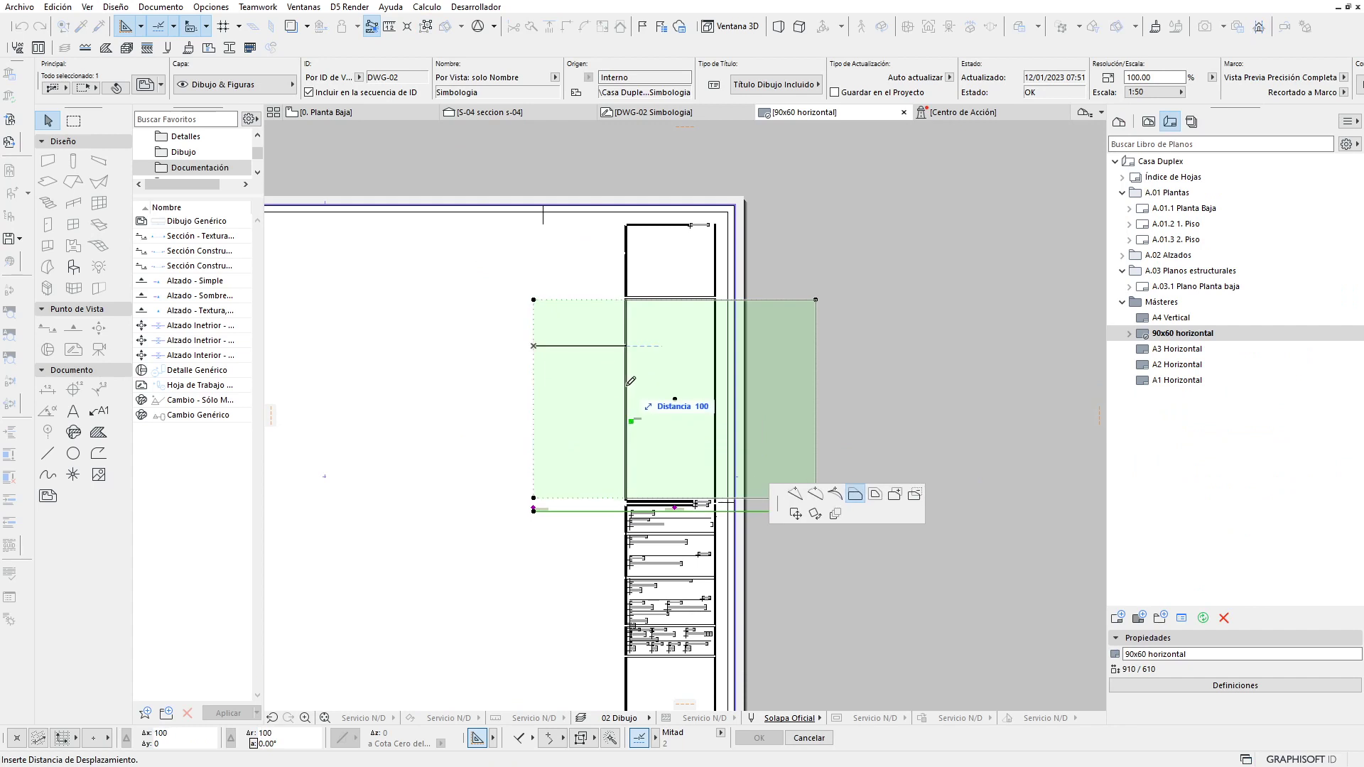
left_click(697, 397)
left_click(816, 409)
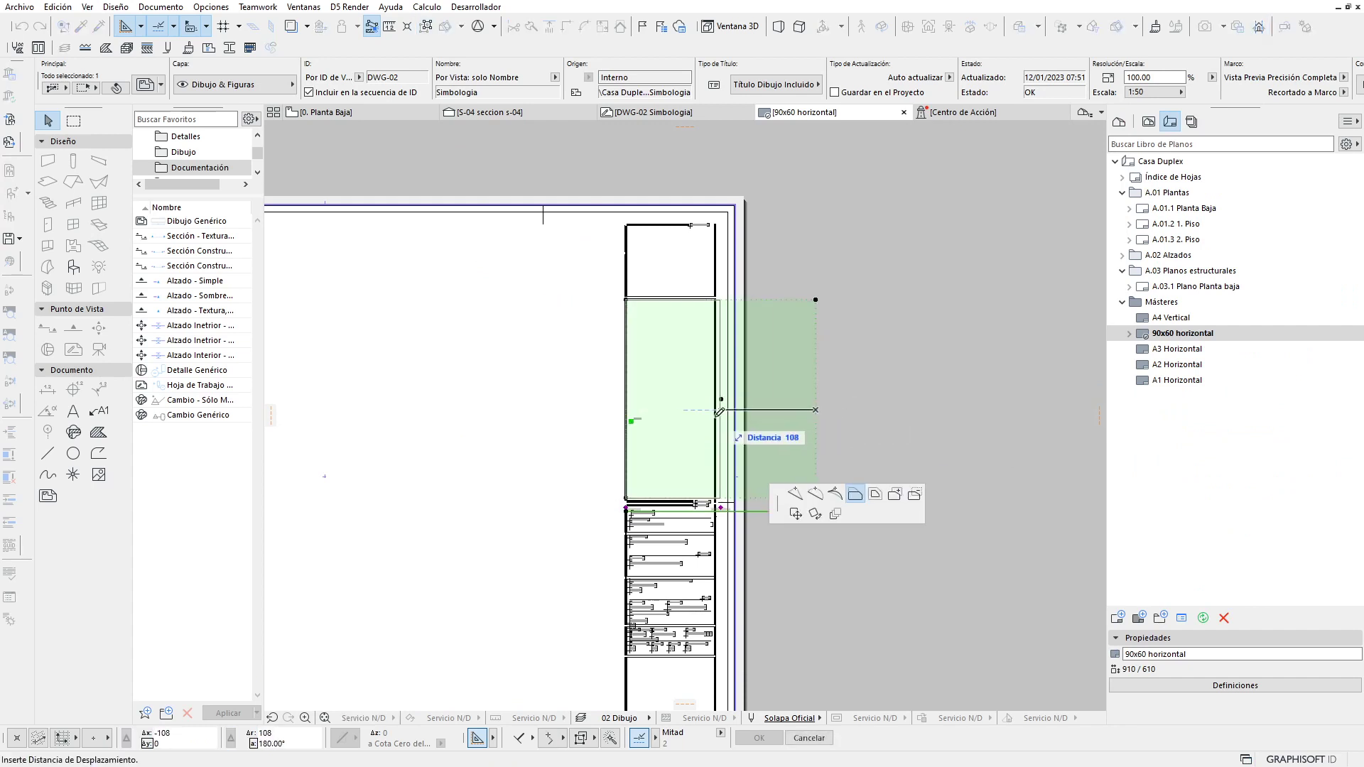
left_click(719, 412)
scroll(675, 509, "up", 5)
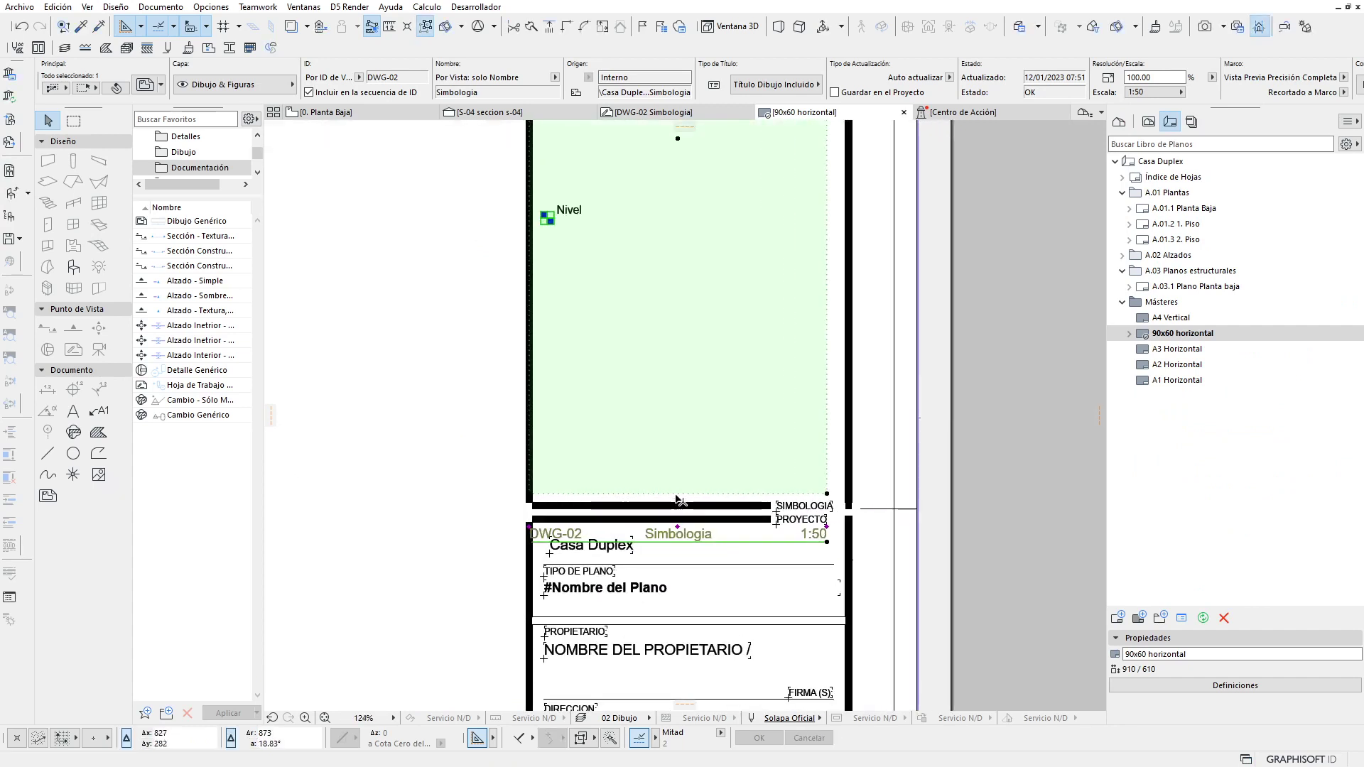
left_click(677, 500)
left_click(688, 308)
mouse_move(689, 253)
middle_mouse_down()
mouse_move(653, 378)
mouse_move(746, 477)
middle_mouse_up()
Step: Extend the drawing frame to the column top, adjust its lower-left corner, and nudge it slightly lower
scroll(620, 241, "down", 3)
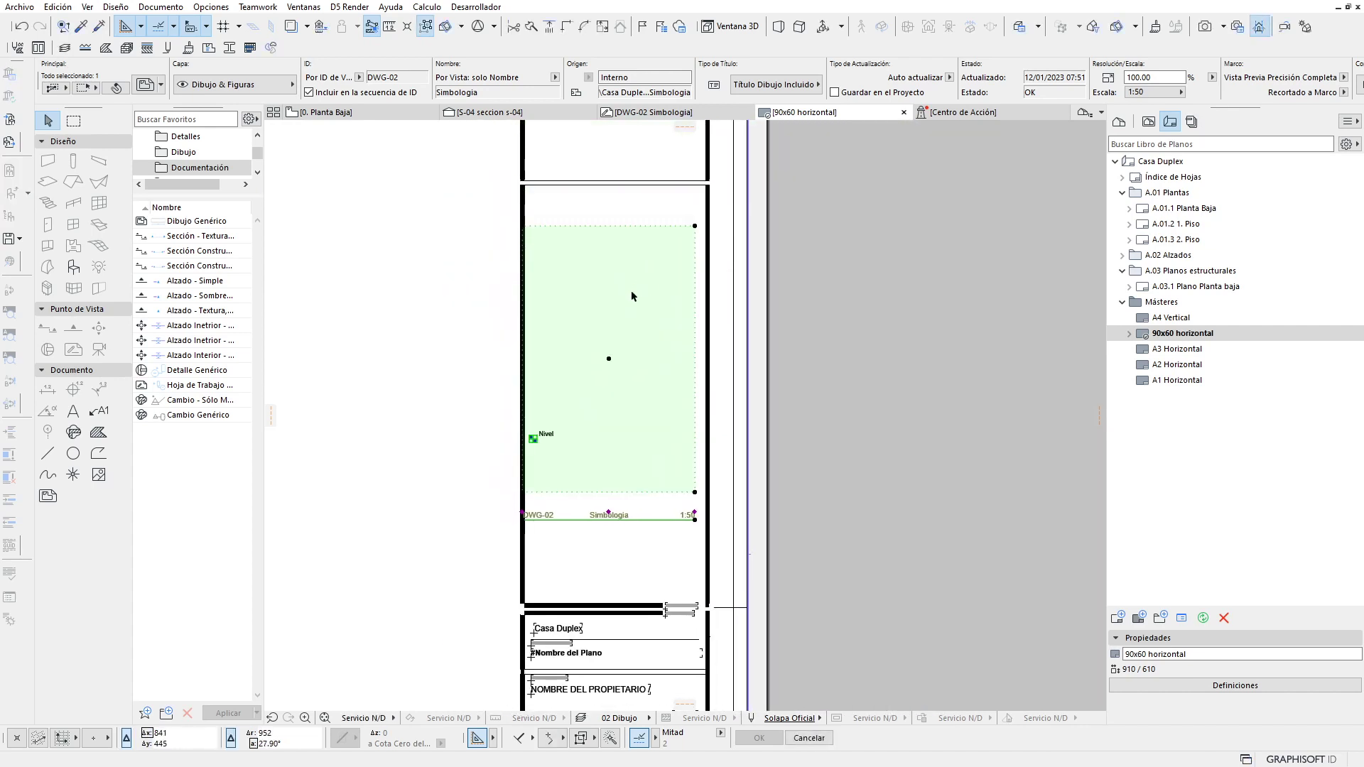
scroll(594, 294, "up", 5)
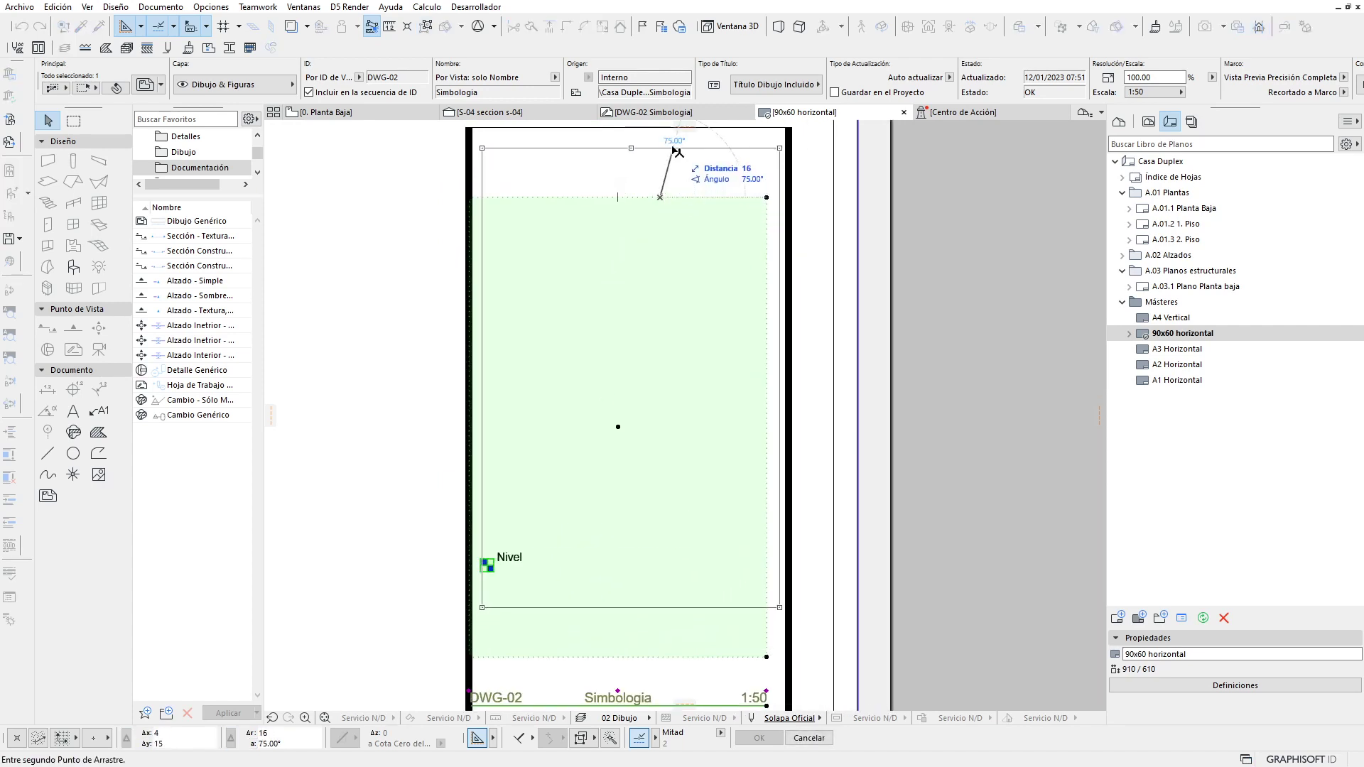
left_click(647, 143)
scroll(421, 421, "down", 2)
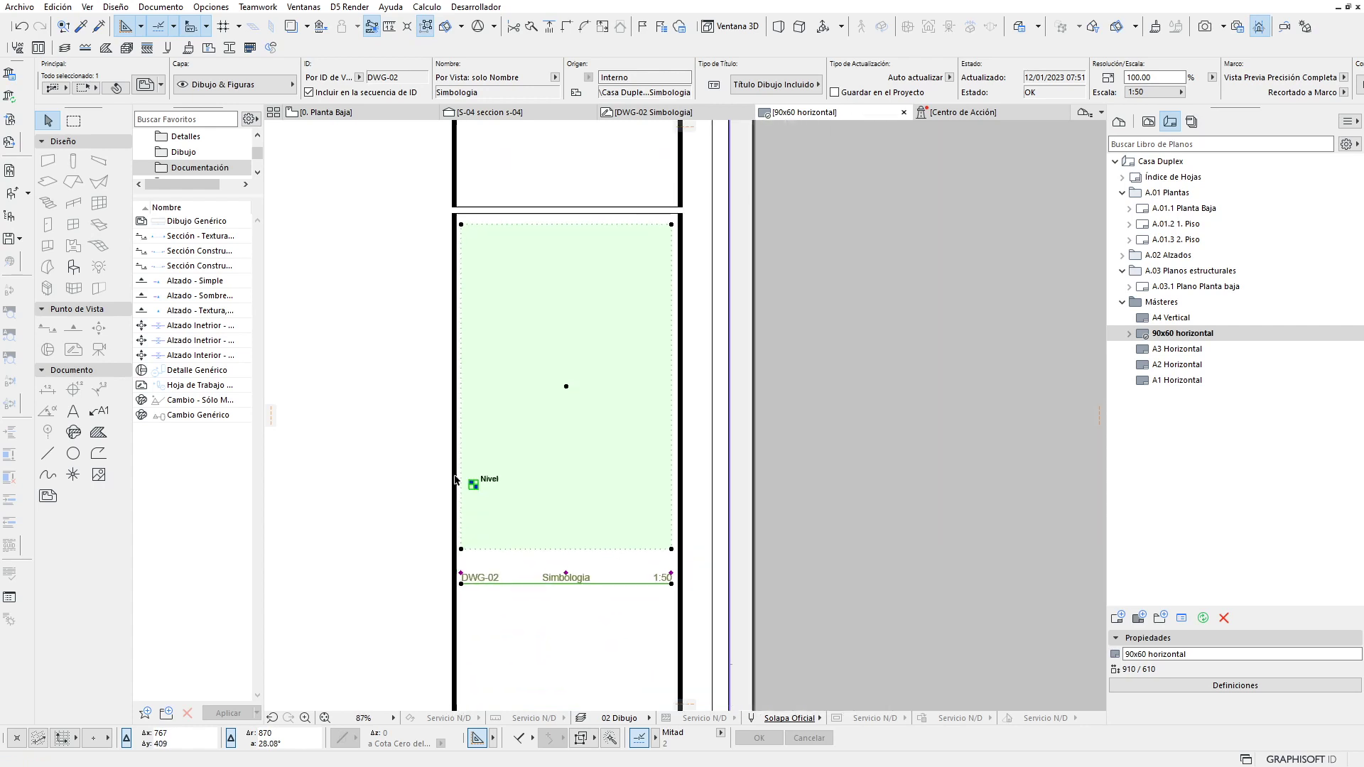
left_click(460, 581)
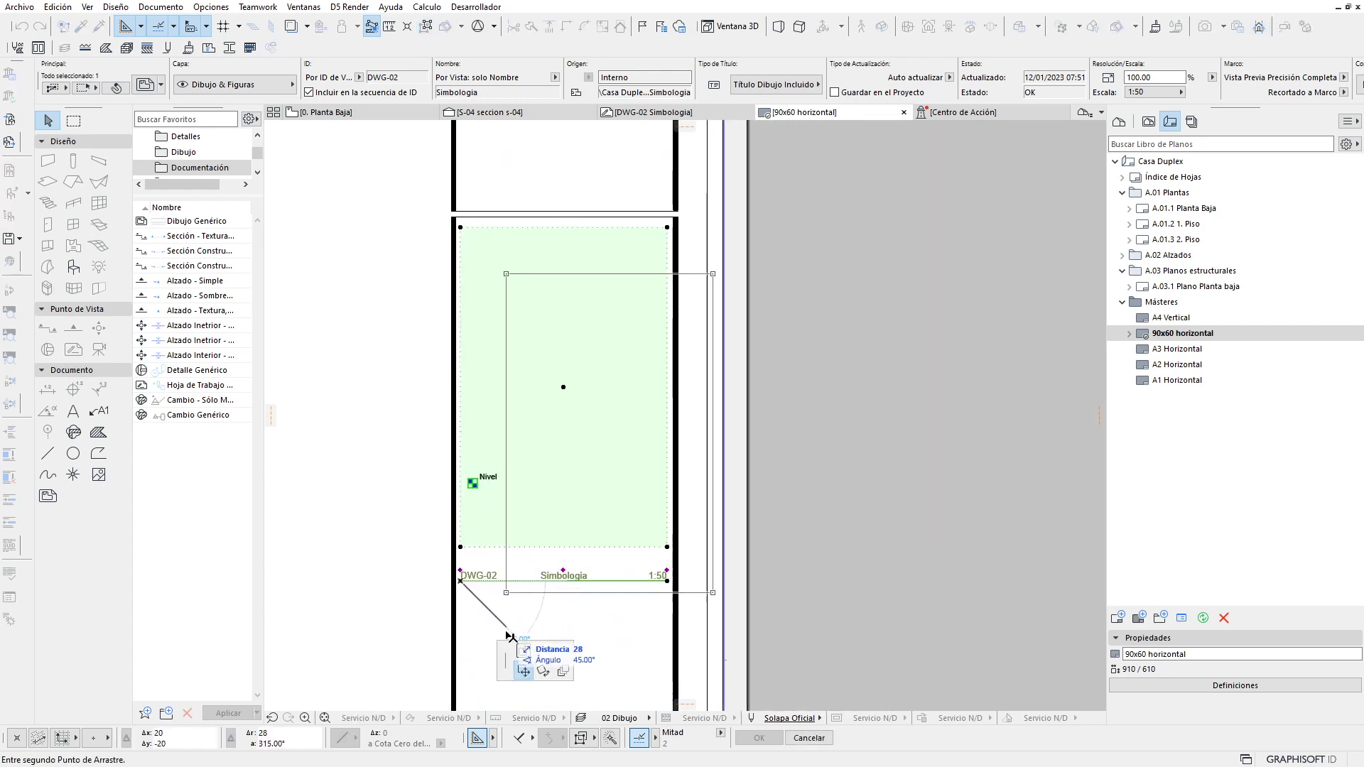
scroll(469, 227, "up", 3)
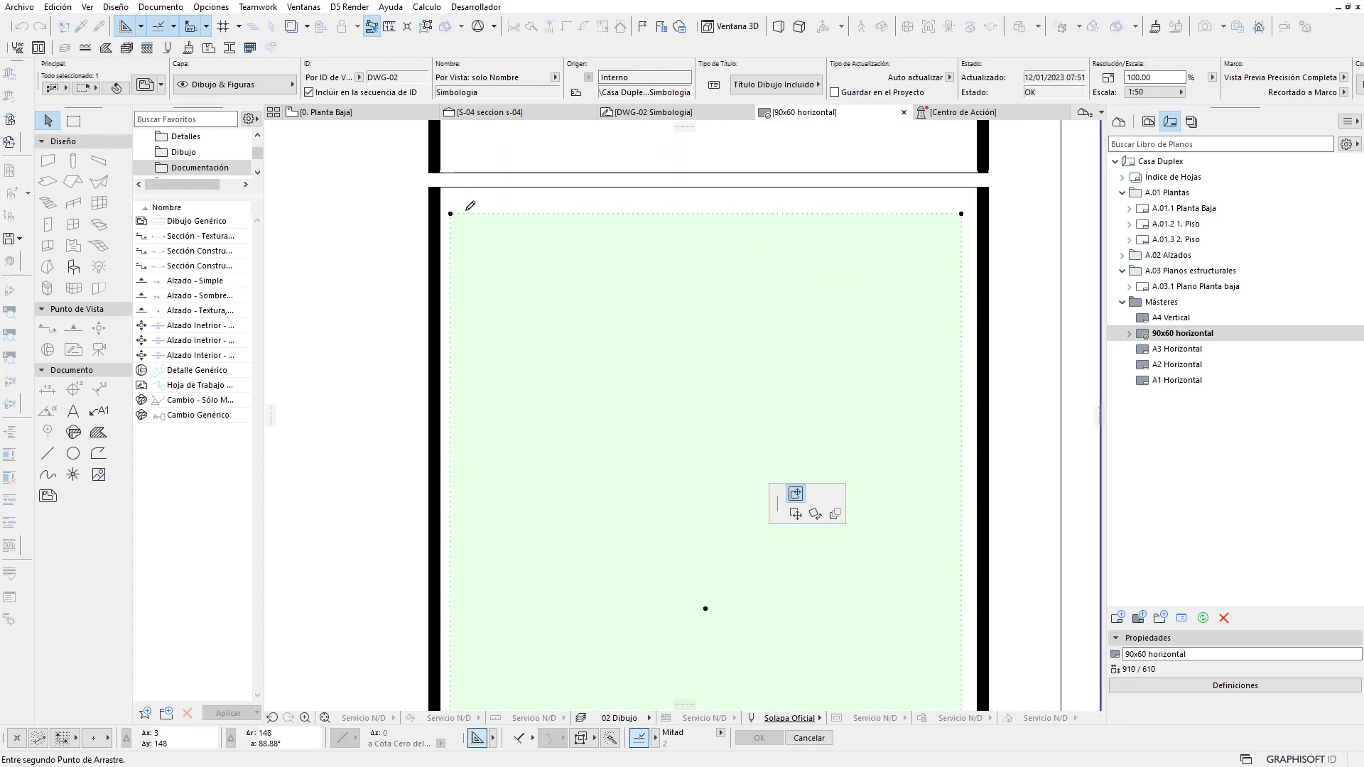
left_click(458, 201)
scroll(493, 244, "down", 2)
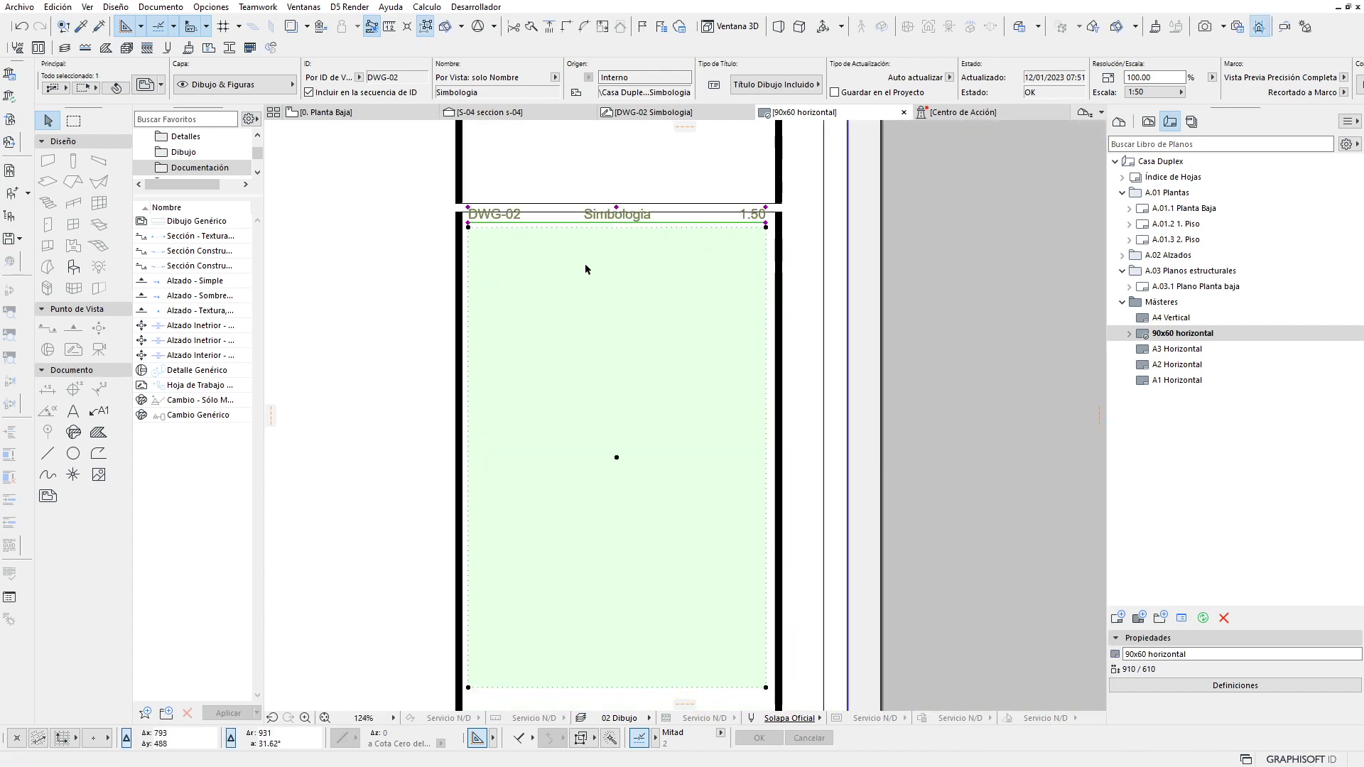
left_click_drag(611, 285, 611, 304)
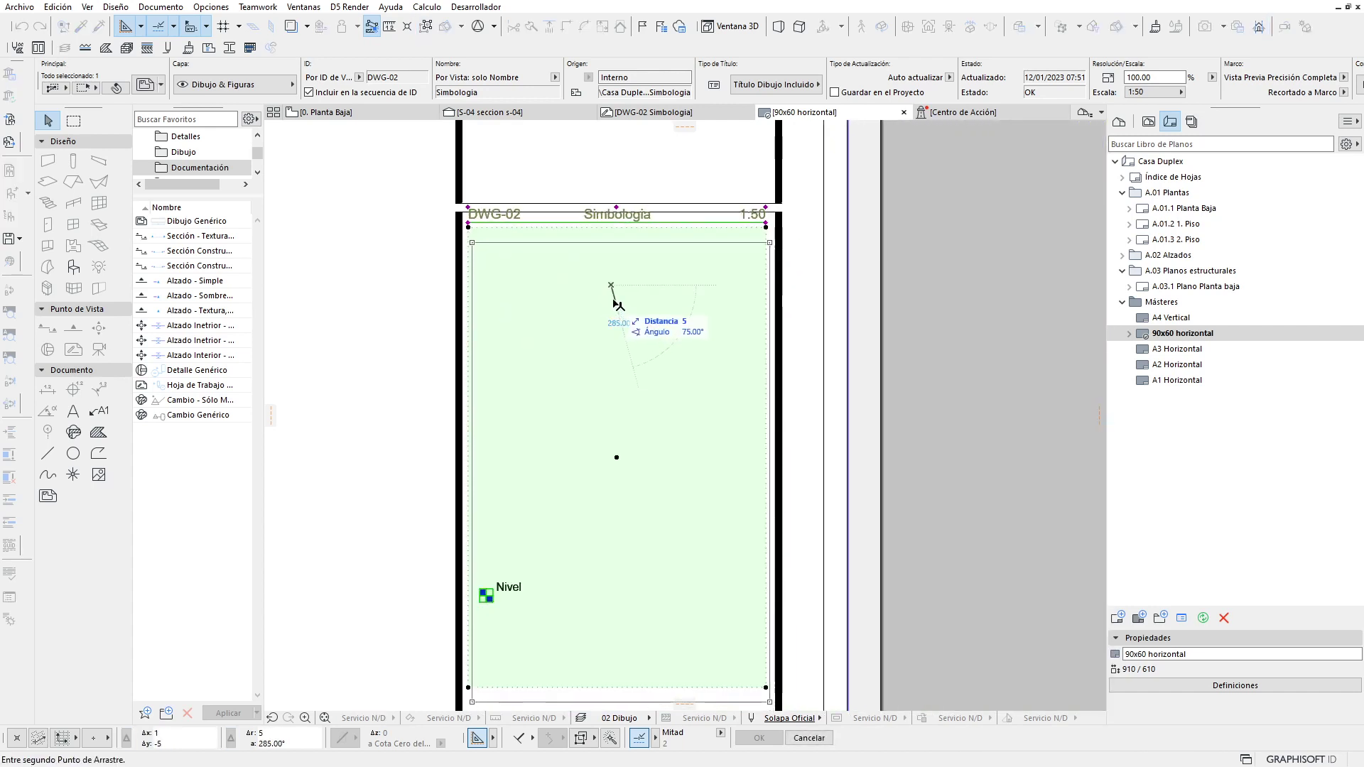
left_click(611, 297)
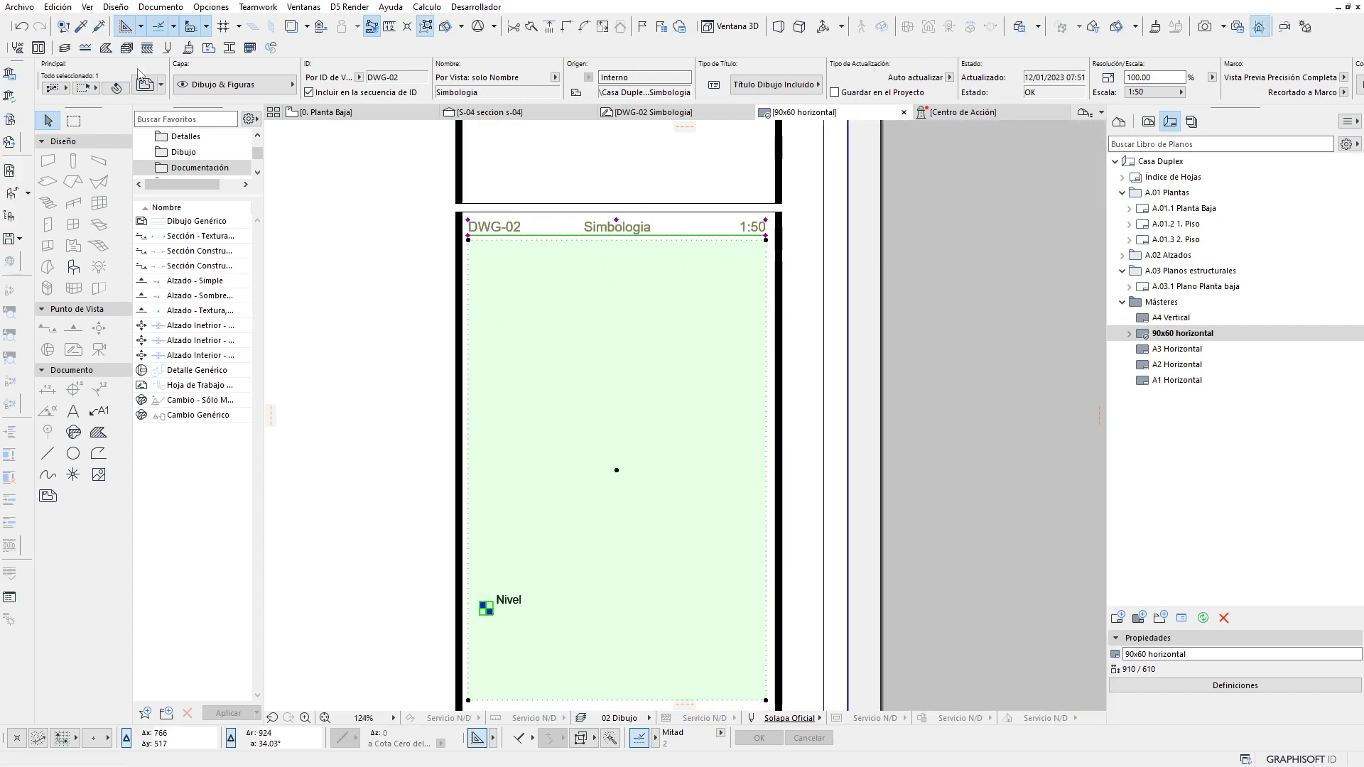
key("ctrl+t")
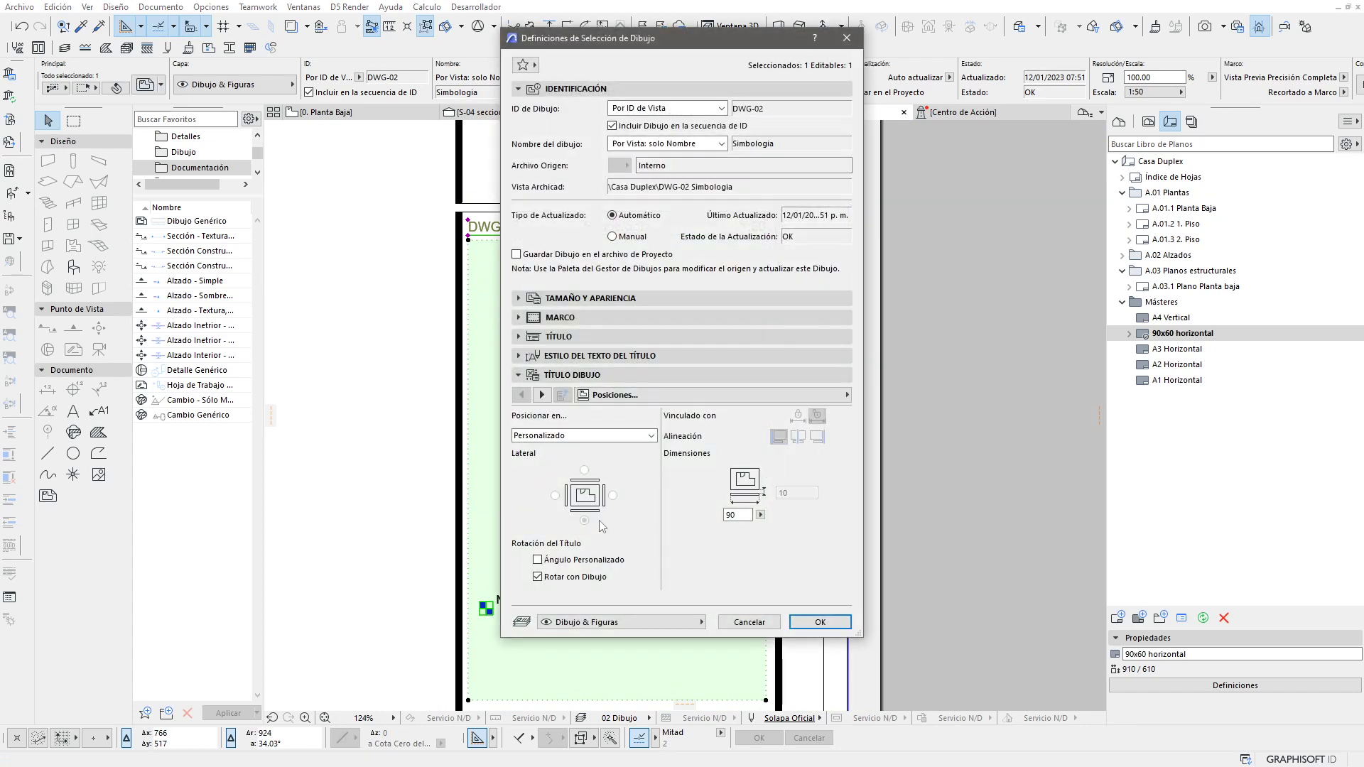
Step: Hide the drawing ID and scale so the title reads only 'Simbologia', then return to DWG-02
left_click(542, 395)
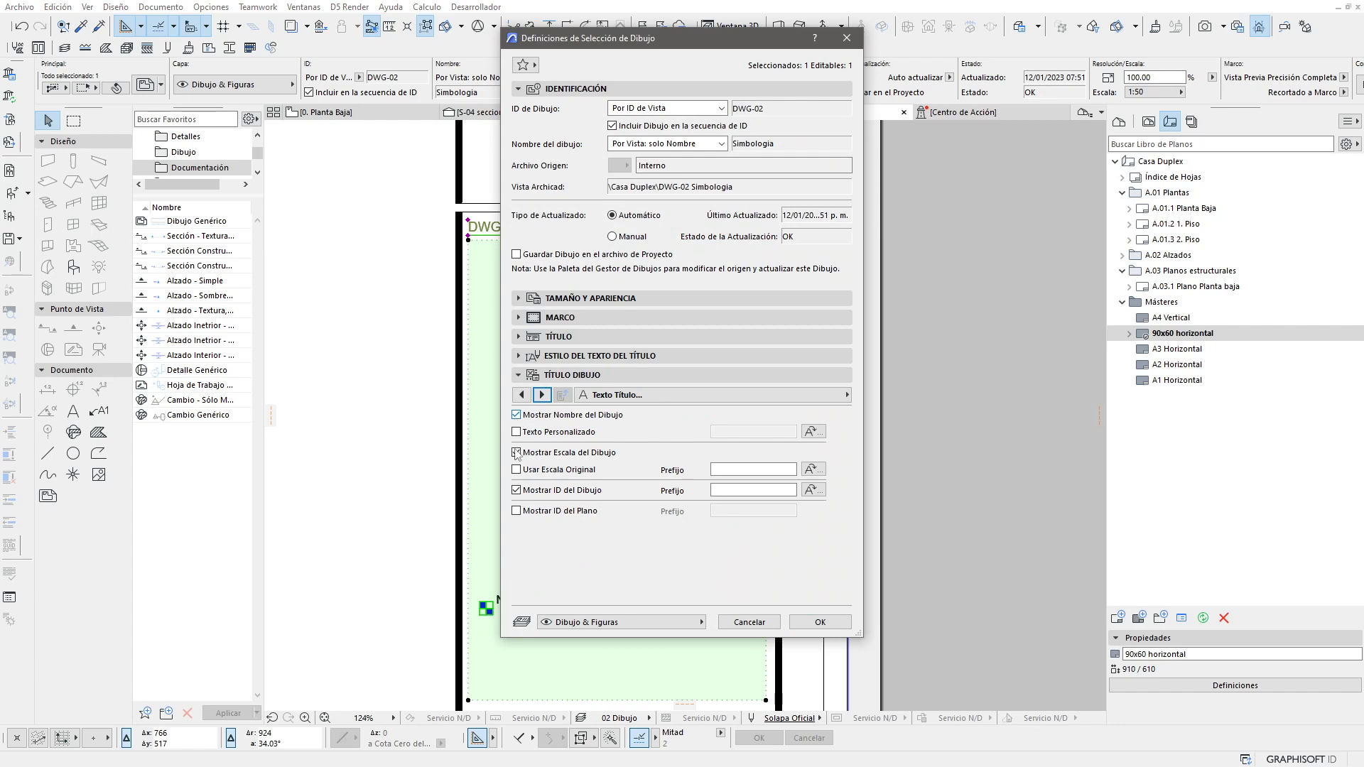
left_click(516, 491)
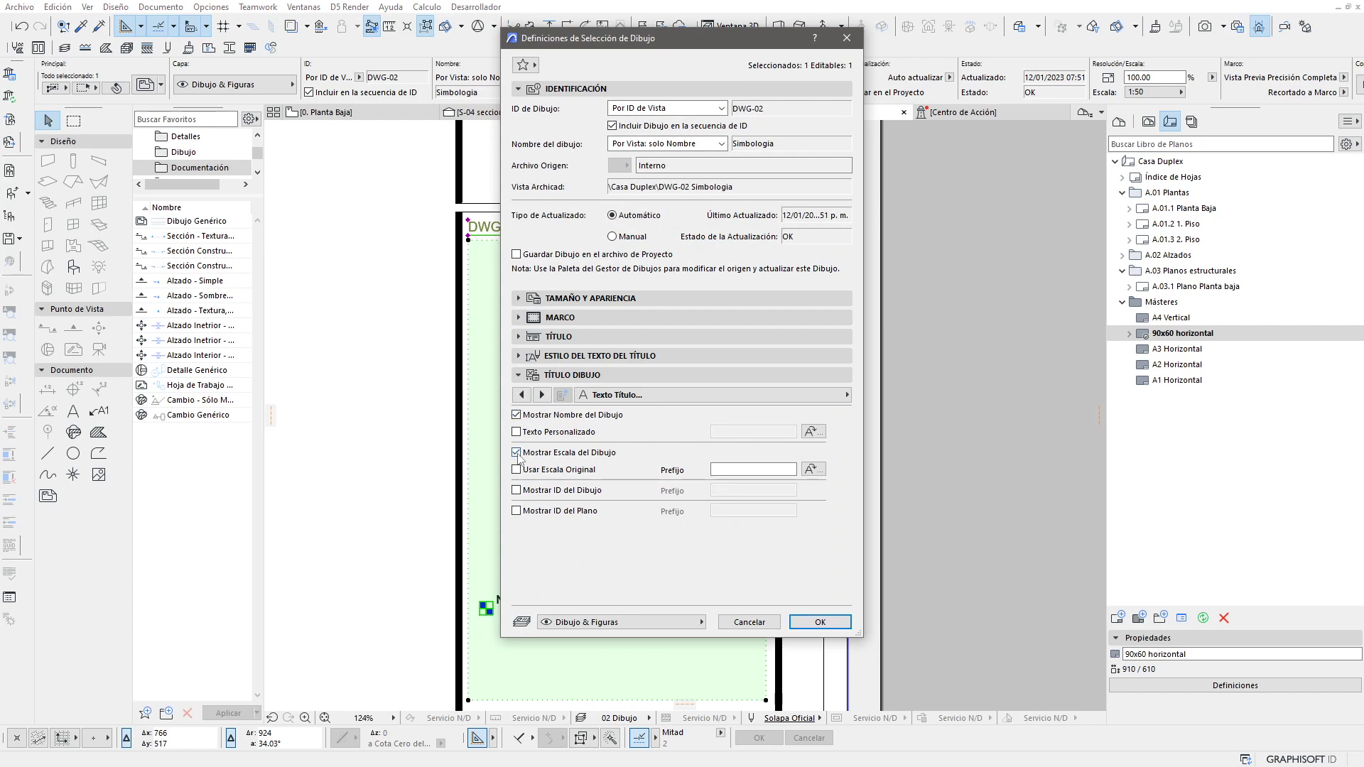
left_click(516, 453)
left_click(820, 623)
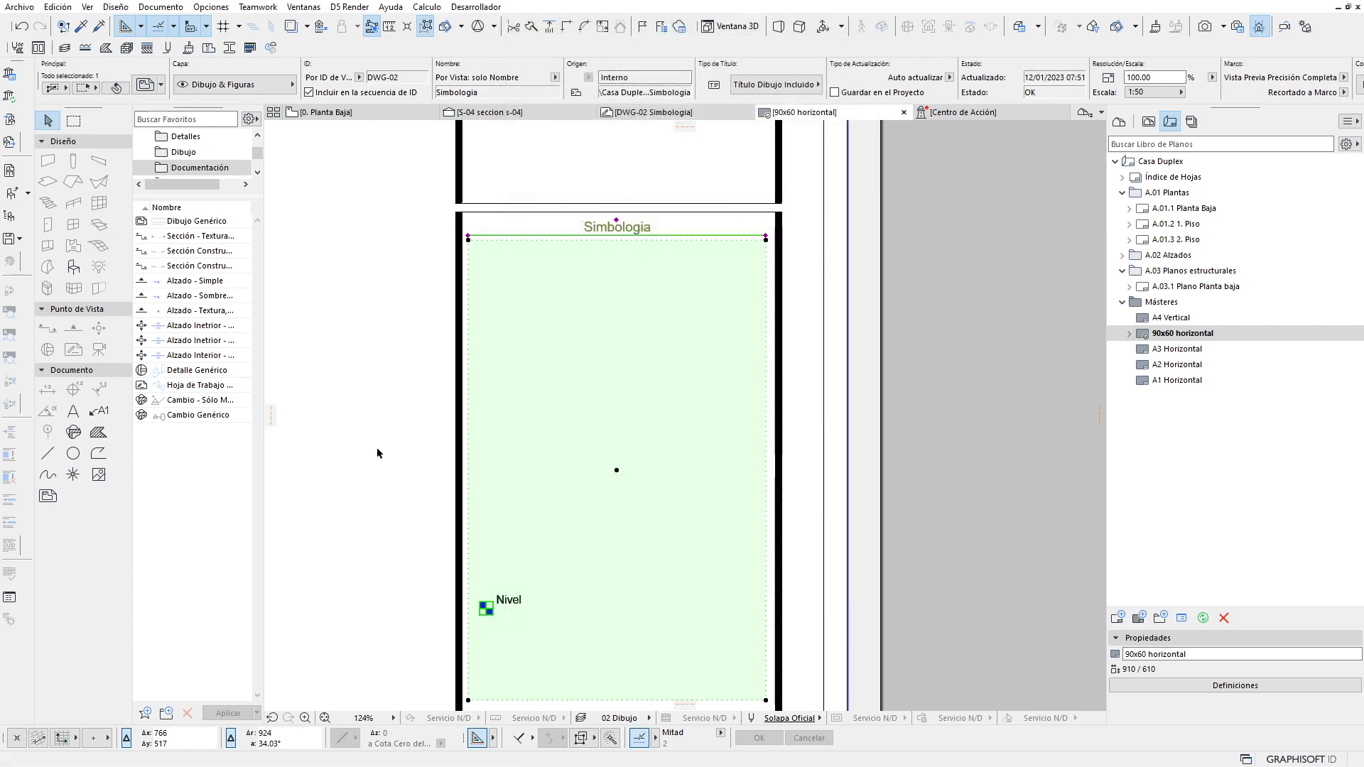
left_click(365, 445)
scroll(356, 455, "down", 2)
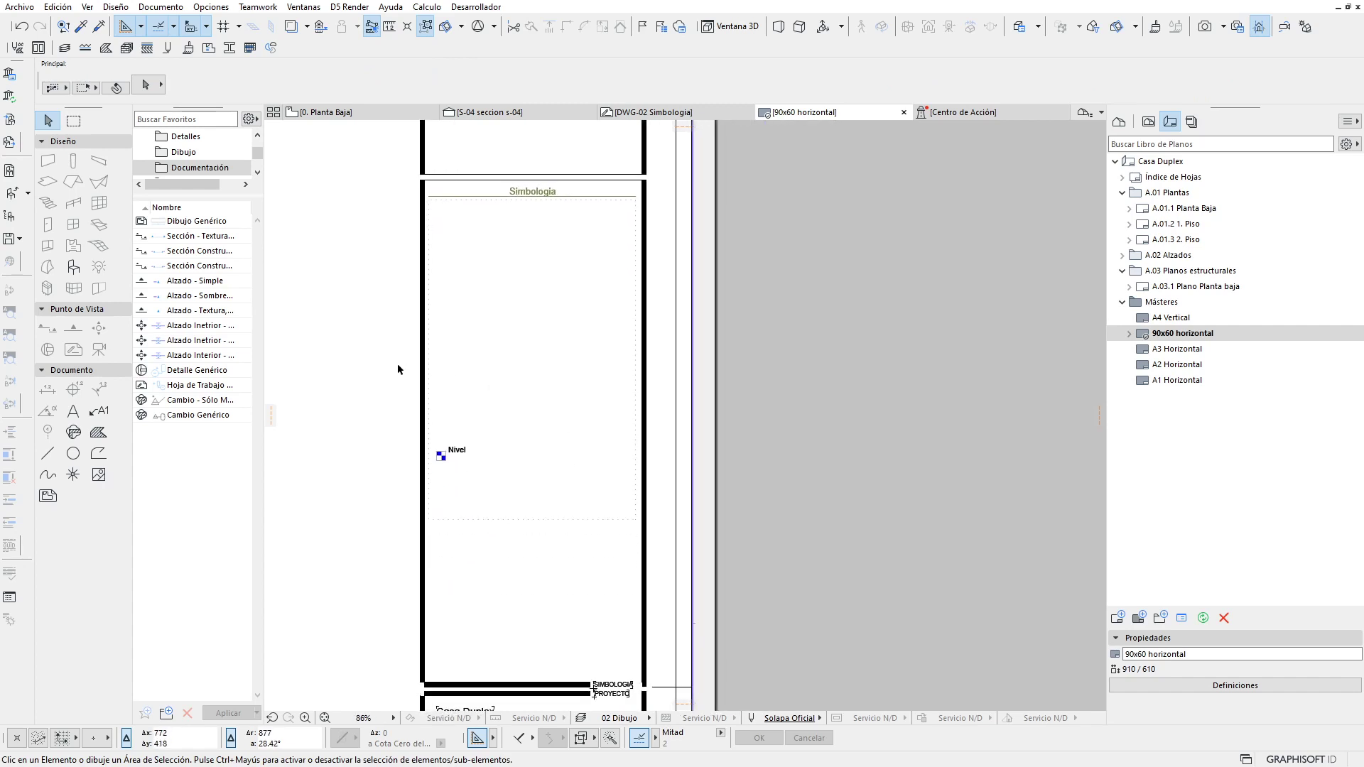
scroll(397, 364, "down", 2)
scroll(547, 207, "down", 1)
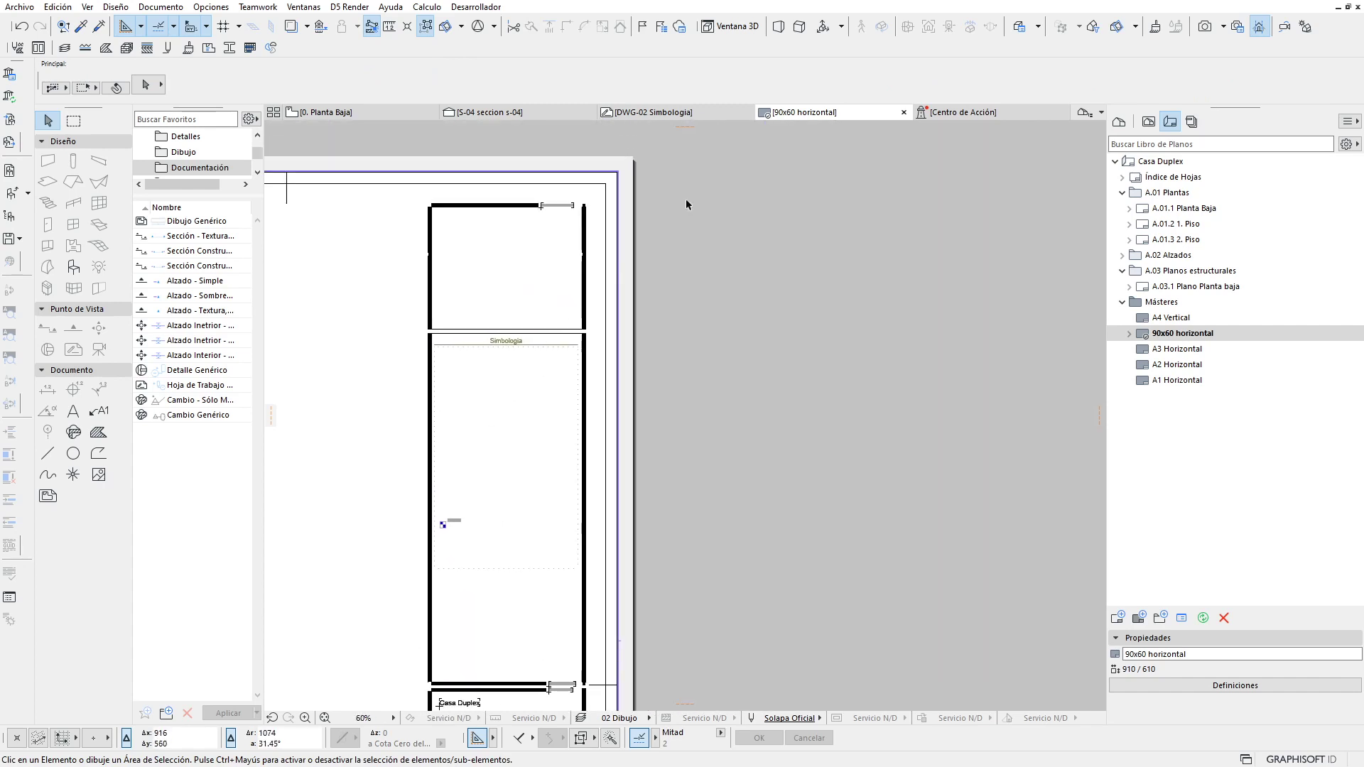
left_click(702, 117)
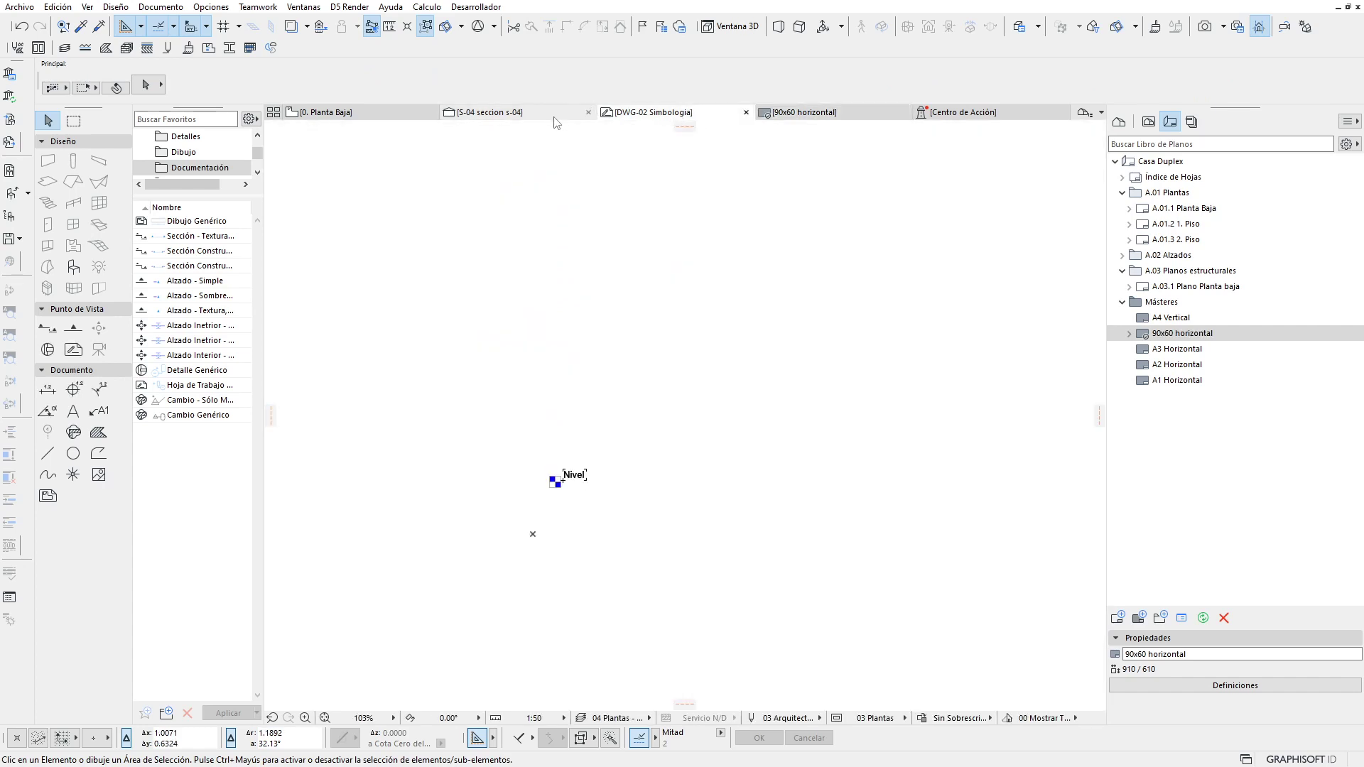